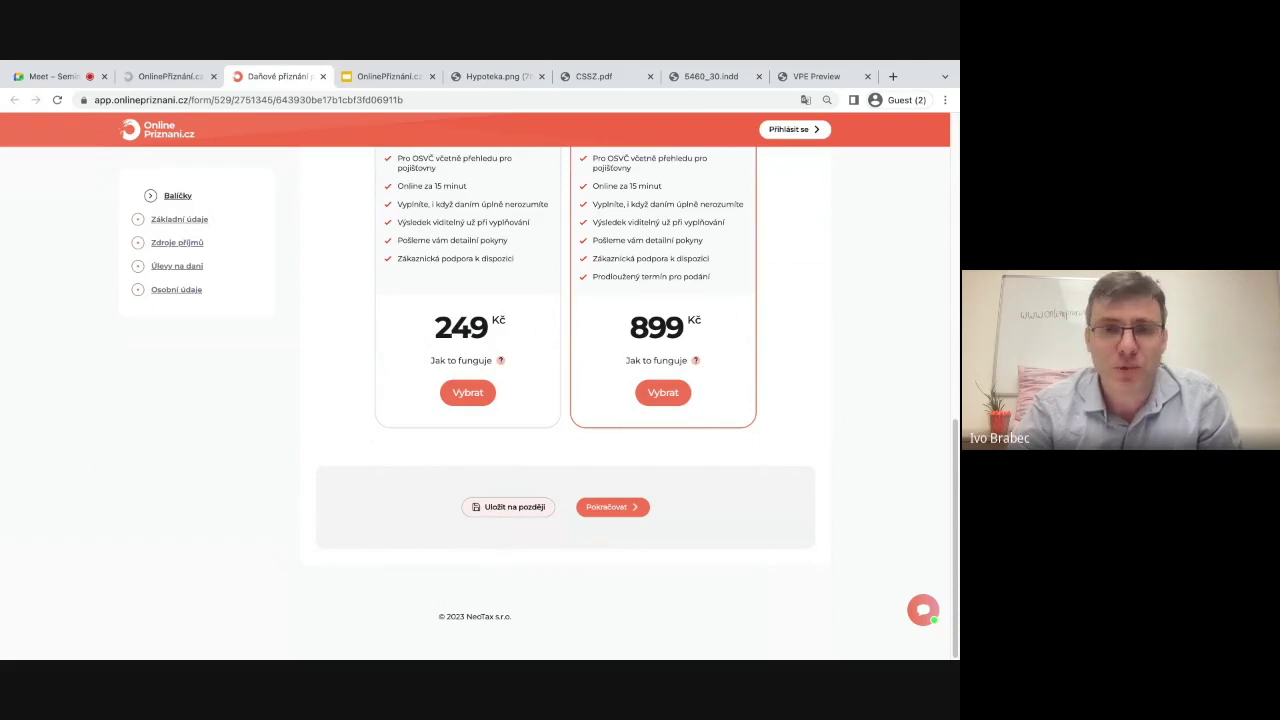
# - Choose the 249 Kč self-filing package and file the return on paper
pyautogui.scroll(3, 297, 347)
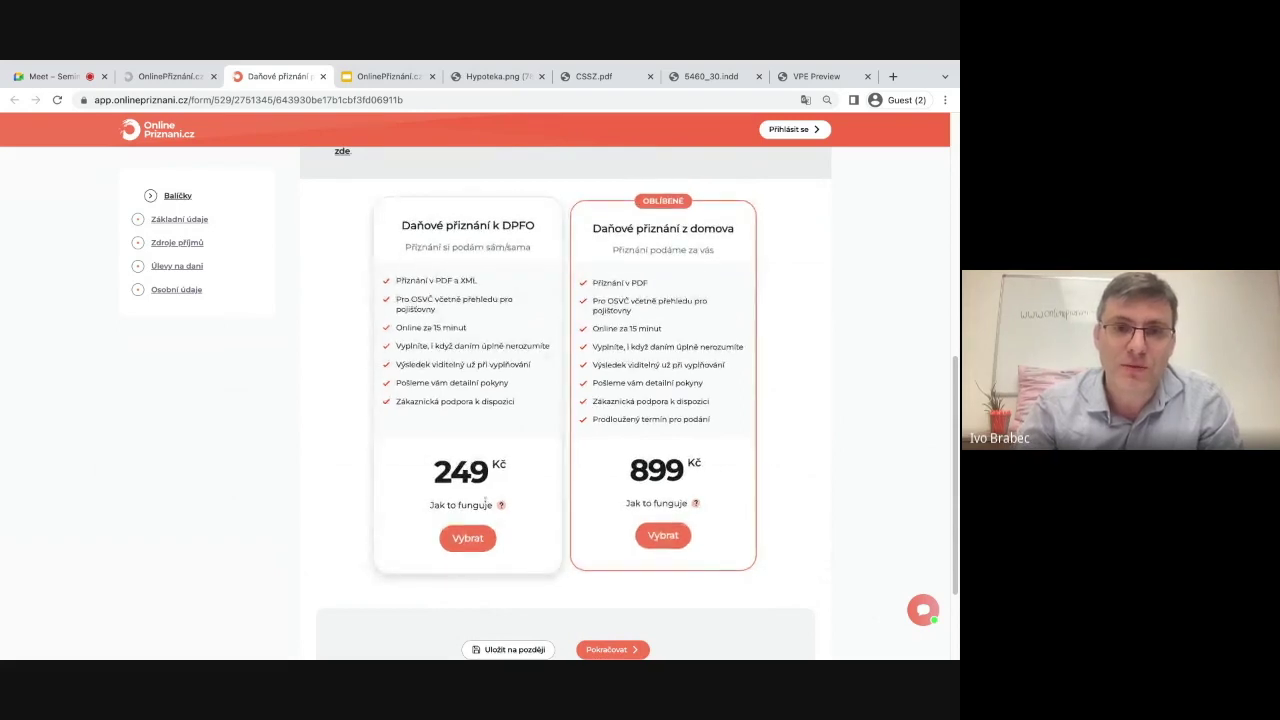
pyautogui.click(470, 540)
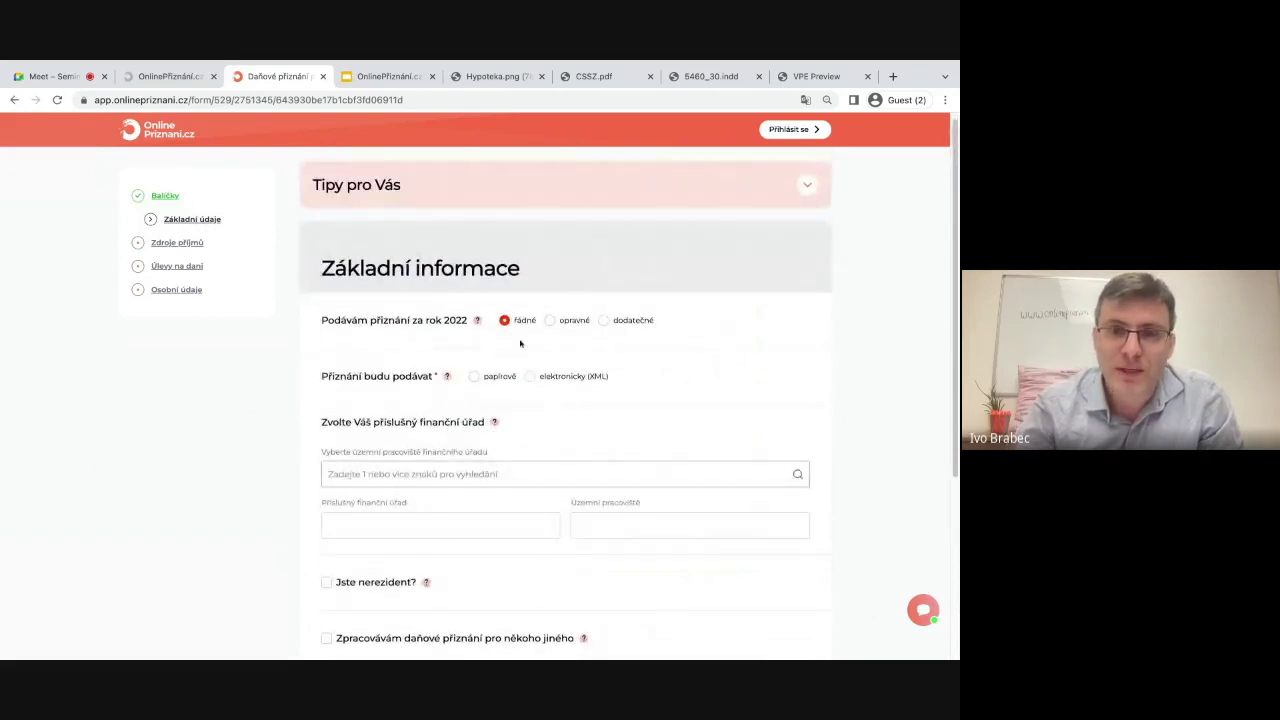
pyautogui.click(475, 377)
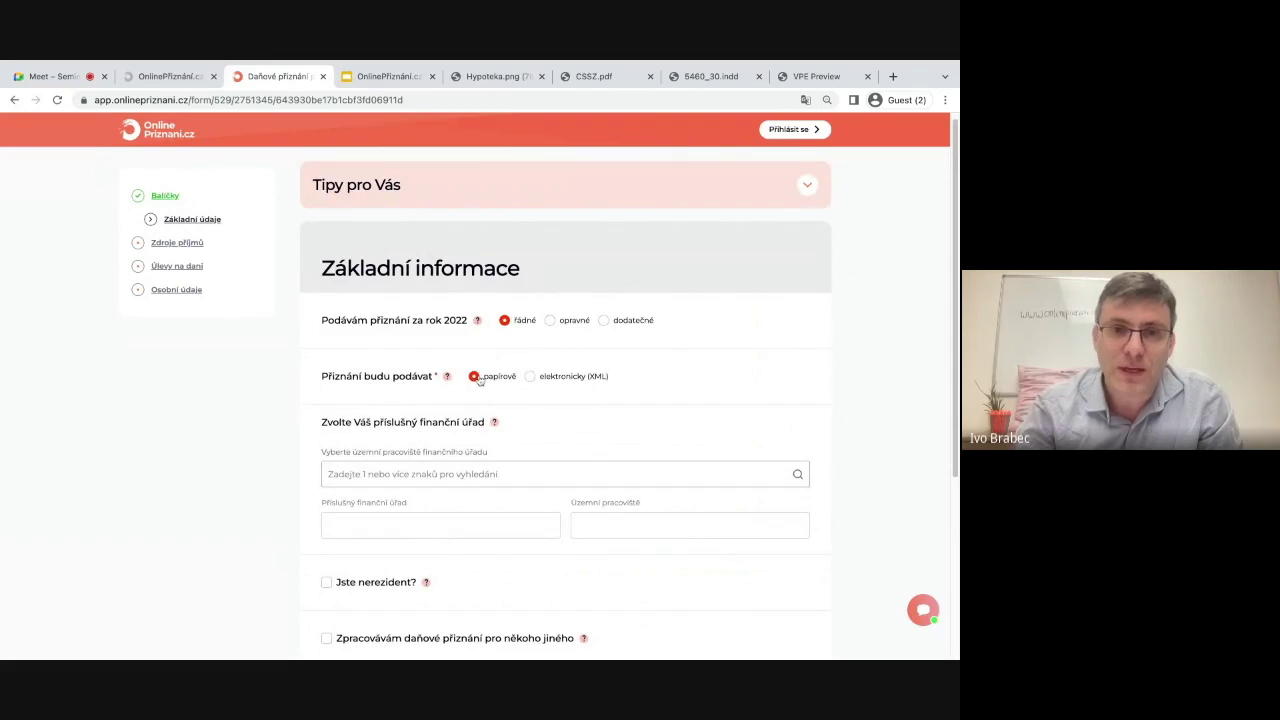
# - Set the tax office to ÚzP pro Prahu 3 and continue to income sources
pyautogui.scroll(-3, 534, 411)
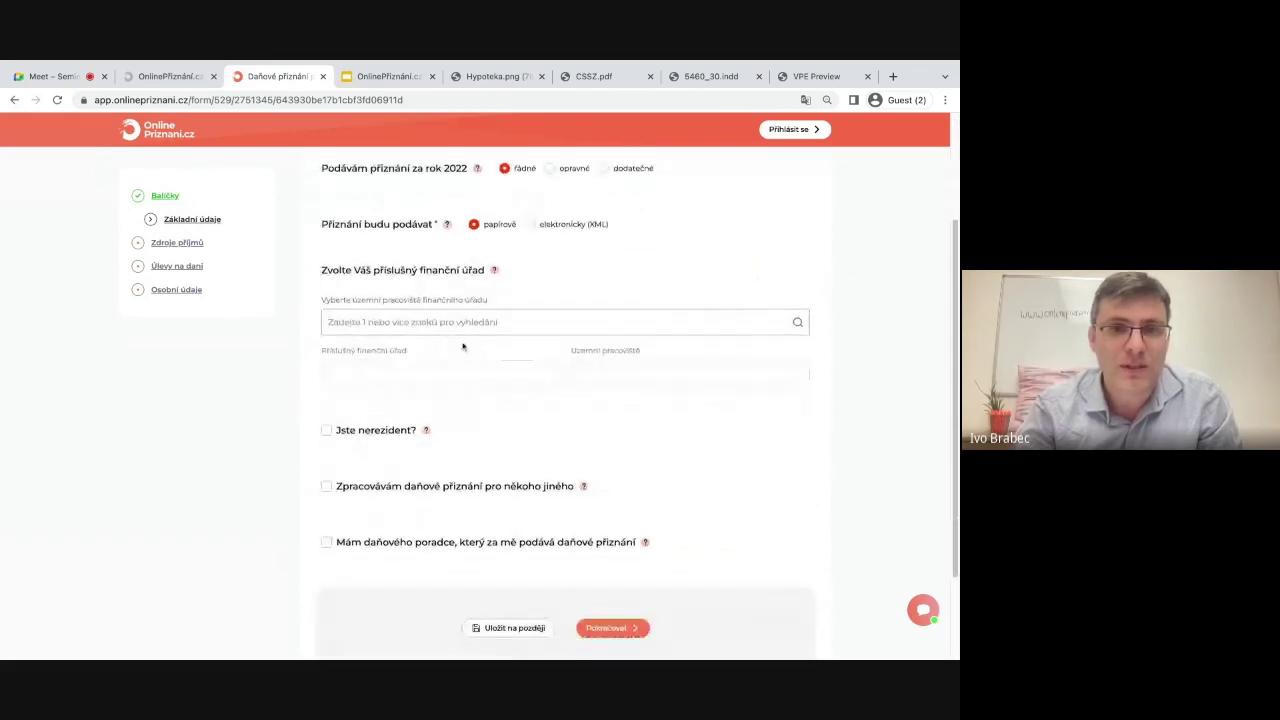
pyautogui.click(411, 325)
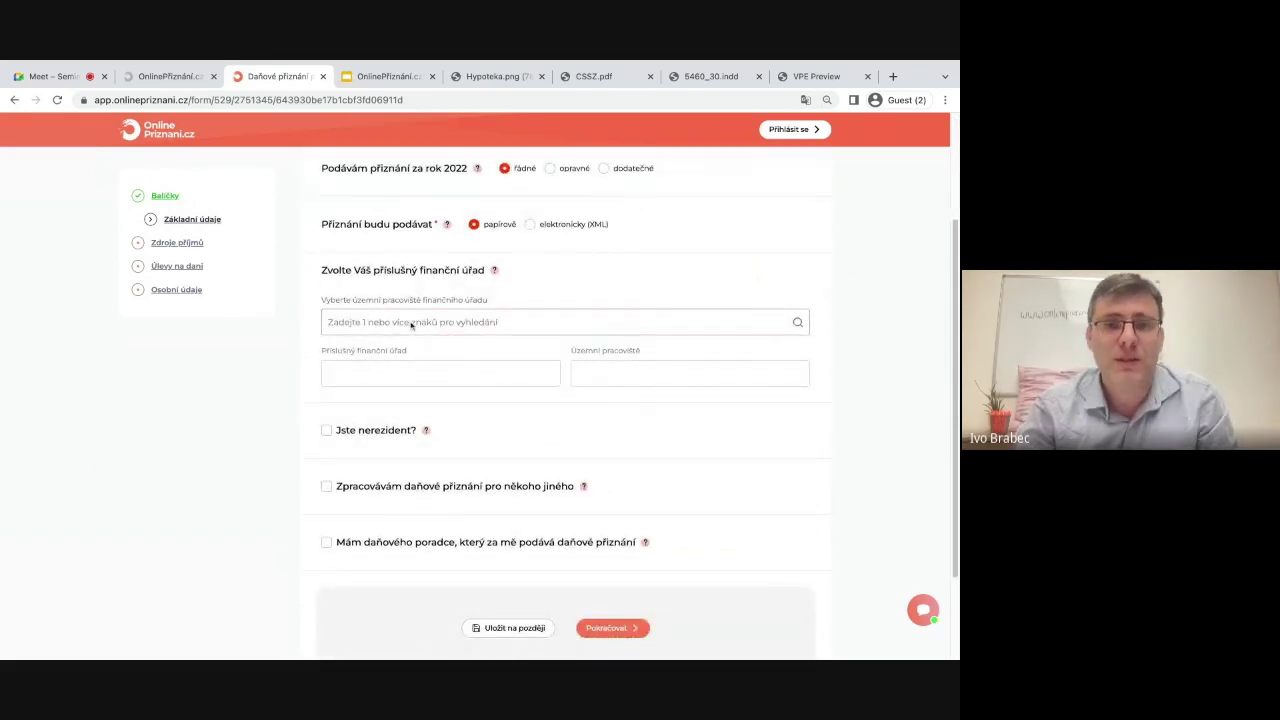
pyautogui.write('Praha')
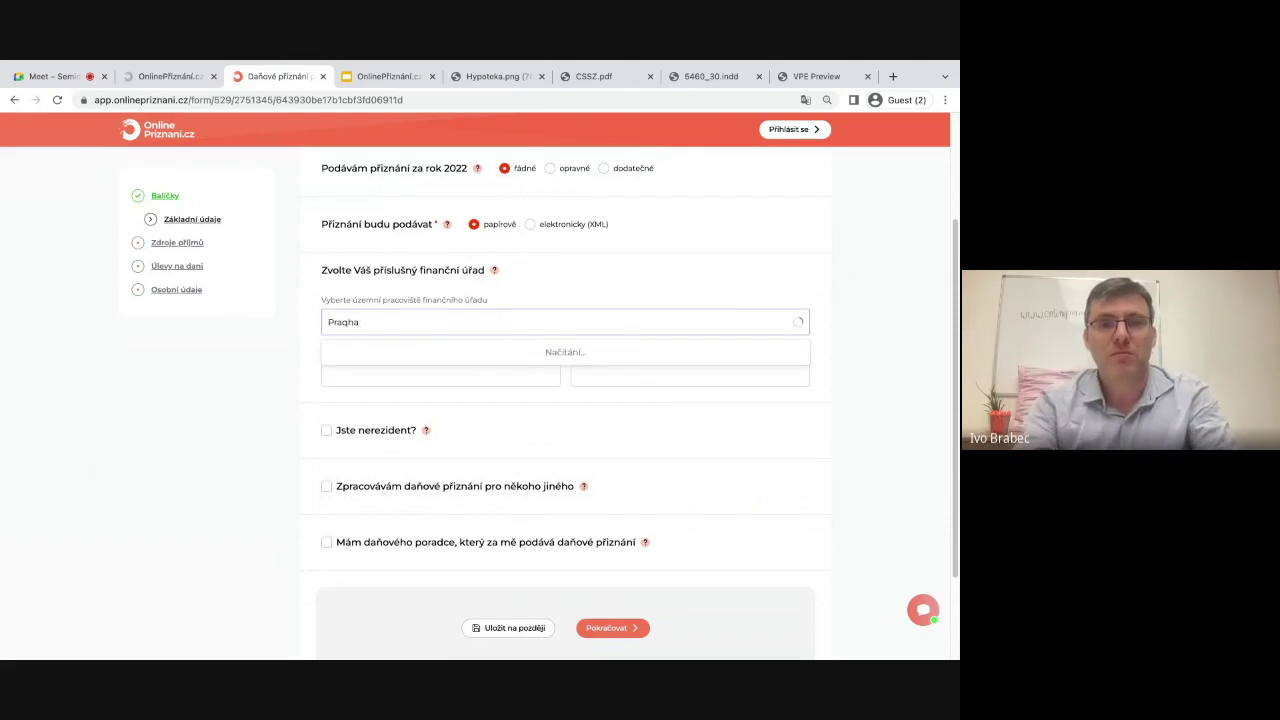
pyautogui.press('BackSpace')
pyautogui.press('BackSpace')
pyautogui.press('BackSpace')
pyautogui.write('ha ')
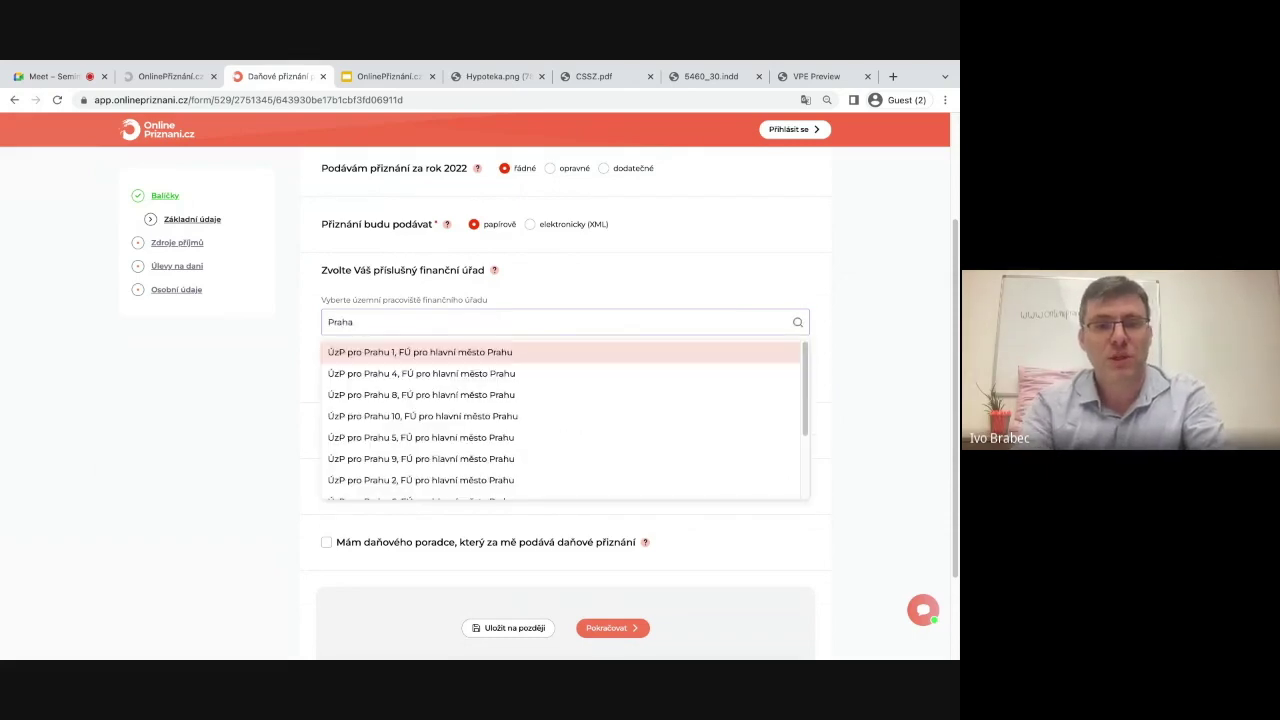
pyautogui.write('3')
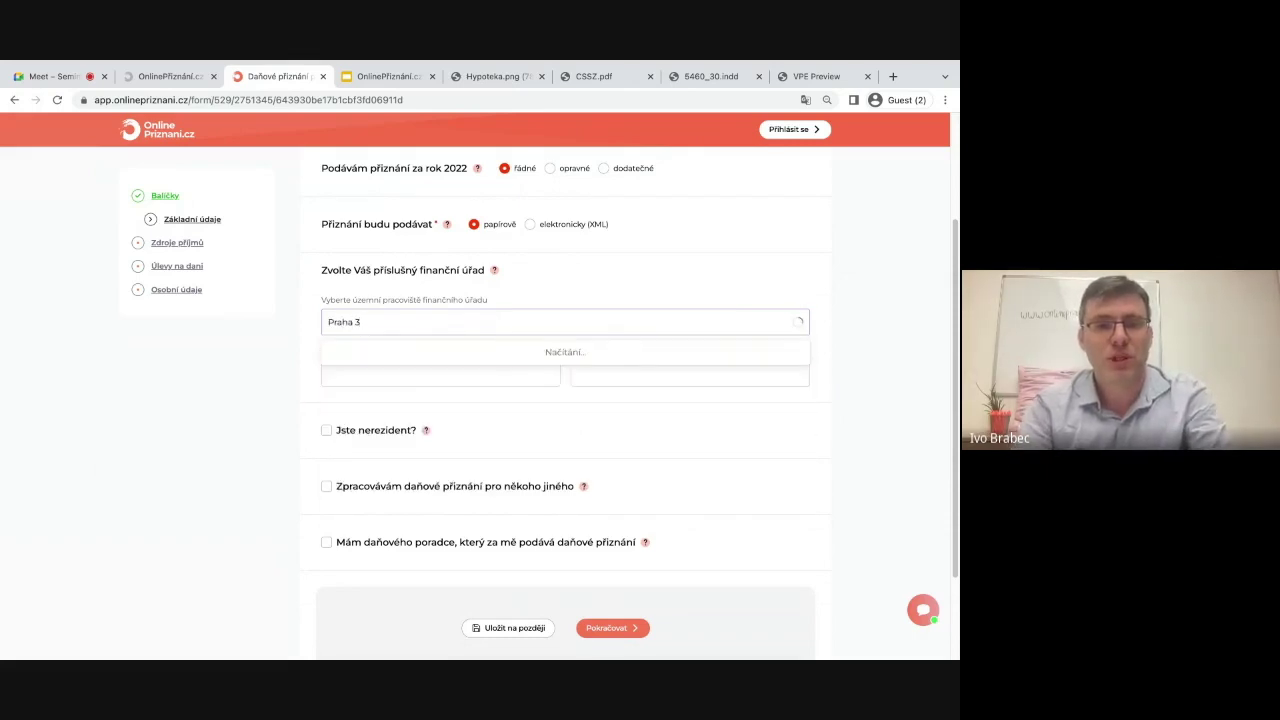
pyautogui.click(560, 344)
pyautogui.scroll(-1, 471, 437)
pyautogui.scroll(-2, 471, 437)
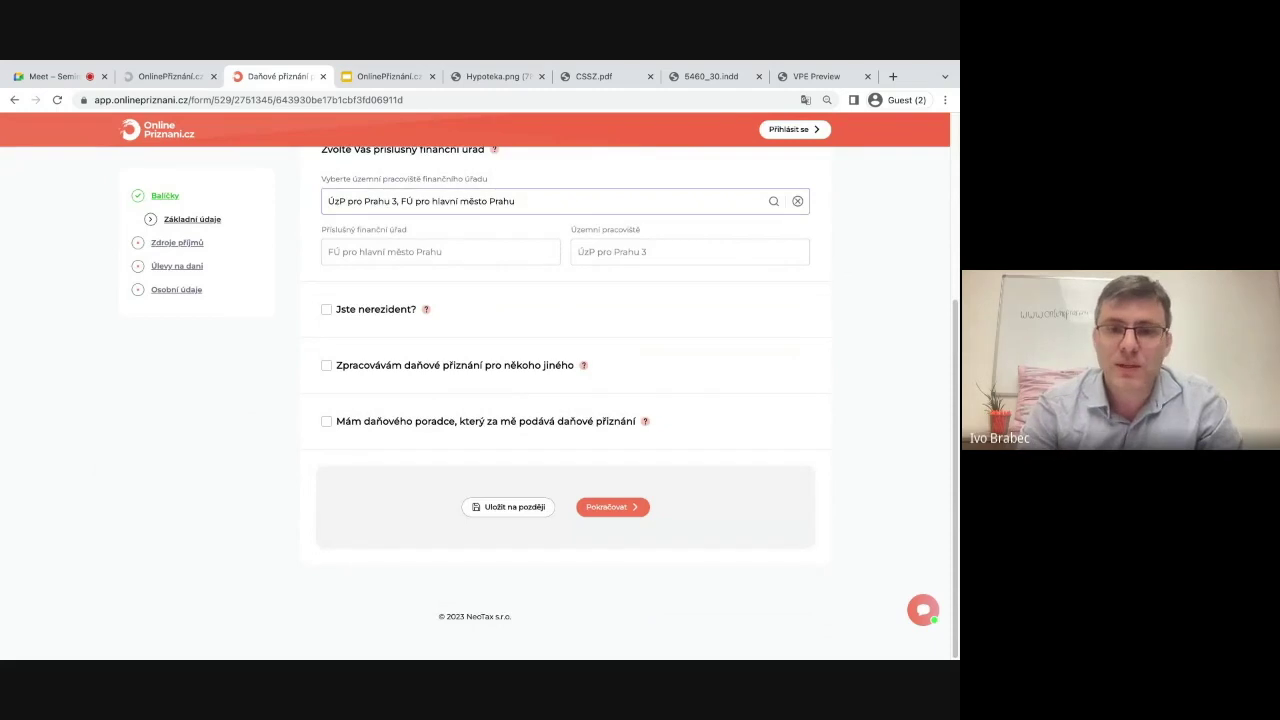
pyautogui.click(628, 508)
# - Tick Zaměstnání v ČR, set employer no. 1 to Pracovní poměr, and view the income certificate PDF
pyautogui.scroll(-1, 438, 450)
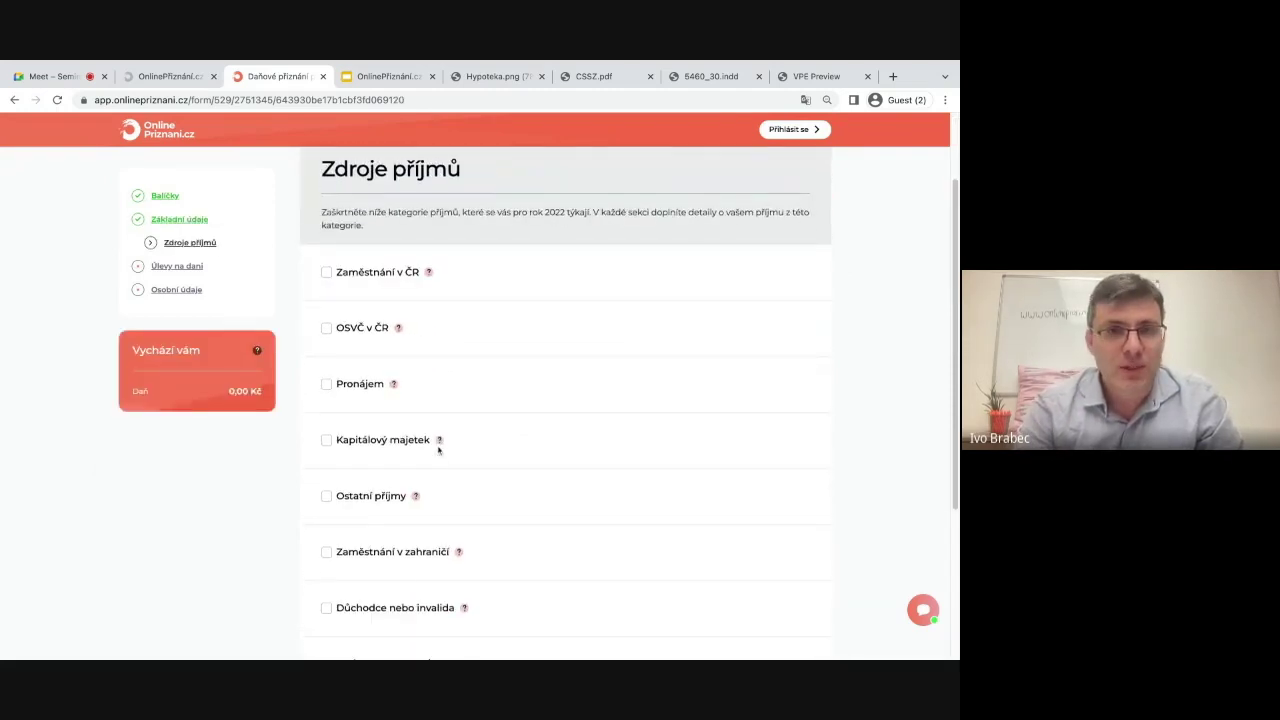
pyautogui.scroll(1, 438, 450)
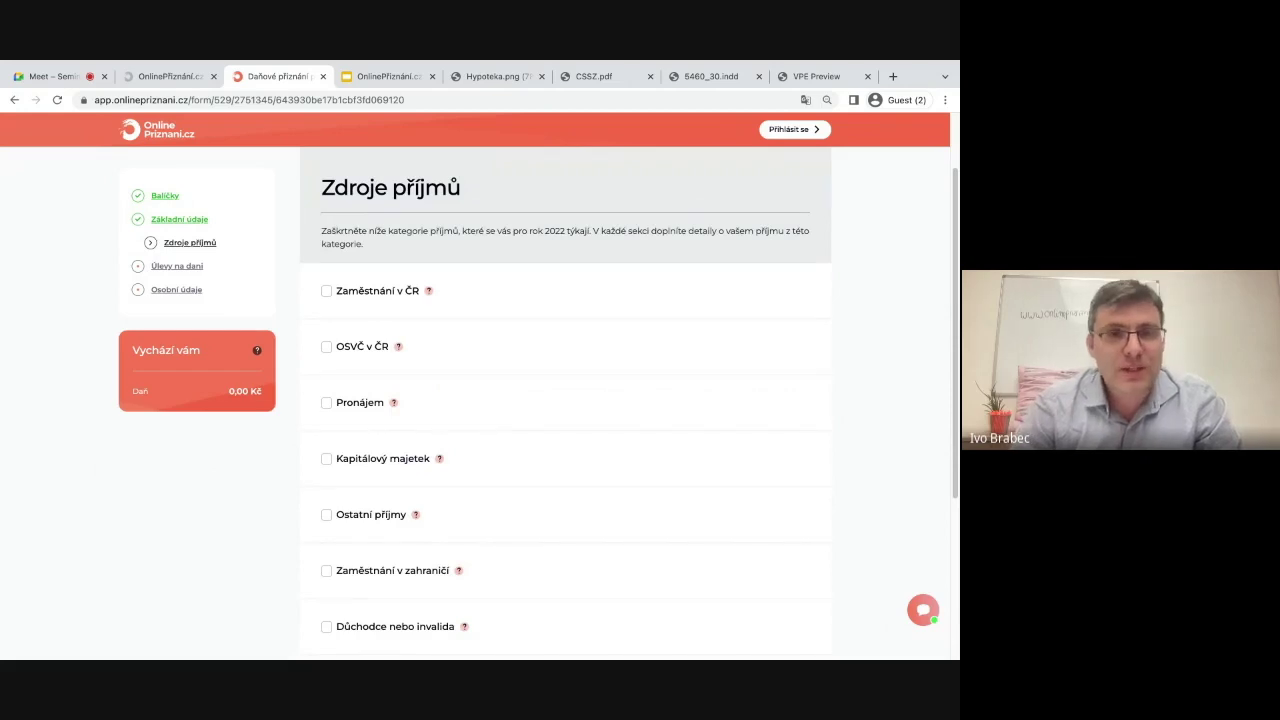
pyautogui.click(327, 292)
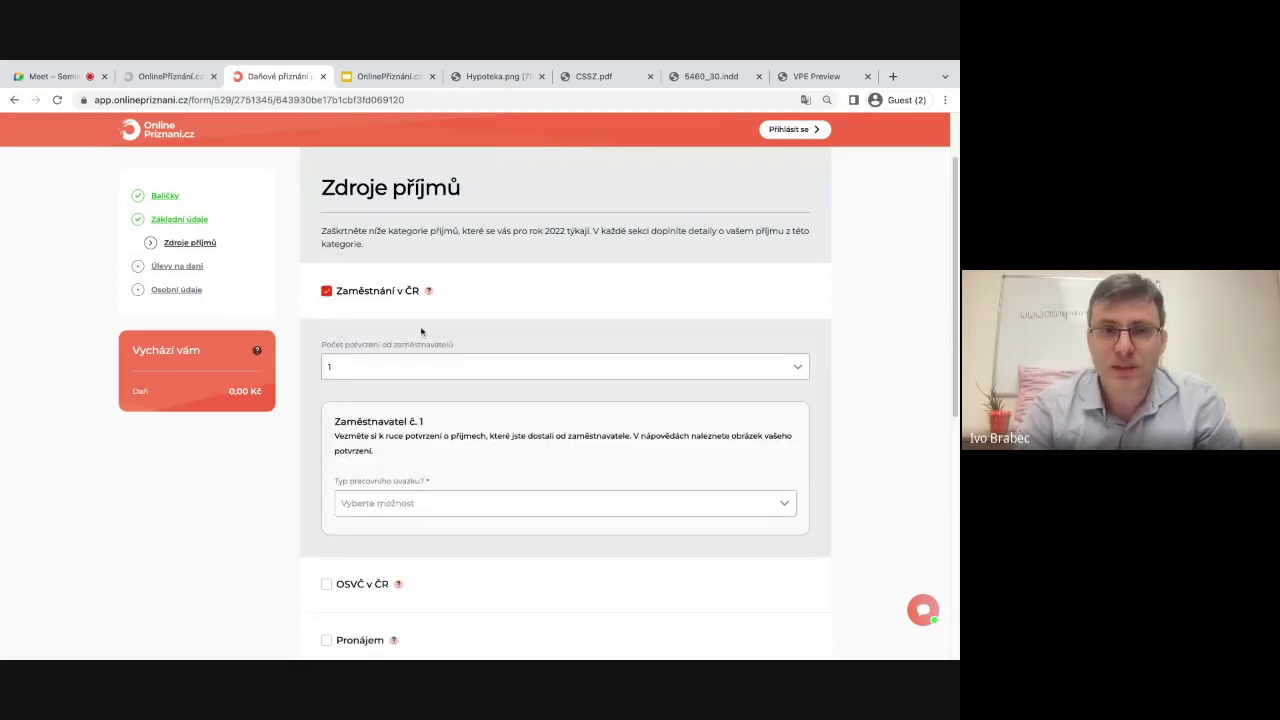
pyautogui.scroll(-1, 440, 330)
pyautogui.scroll(-2, 421, 331)
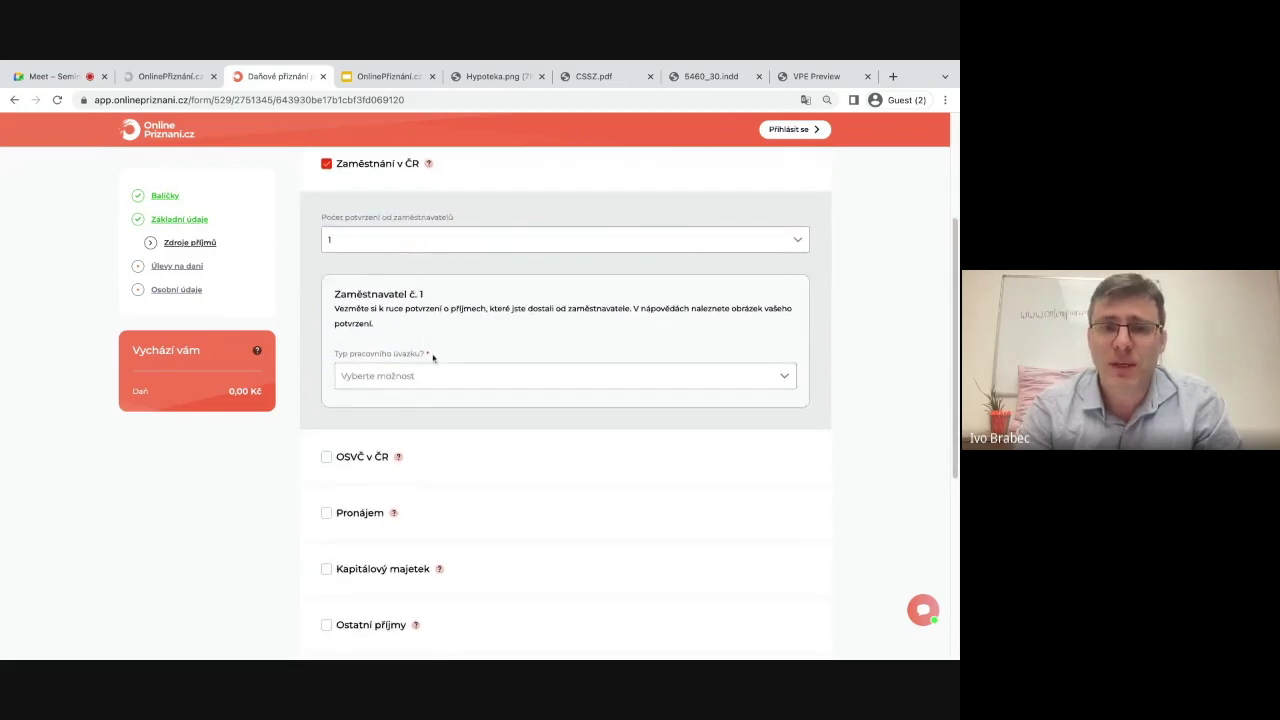
pyautogui.scroll(-2, 433, 358)
pyautogui.click(406, 310)
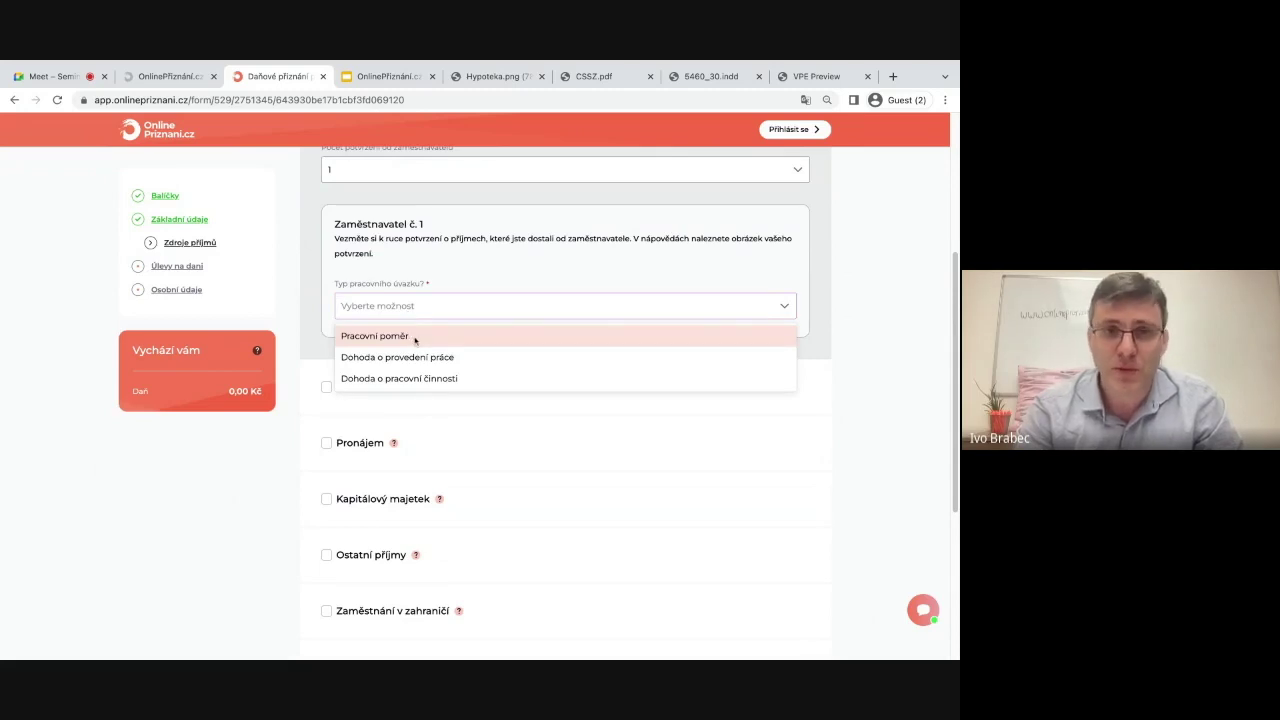
pyautogui.click(415, 338)
pyautogui.click(392, 358)
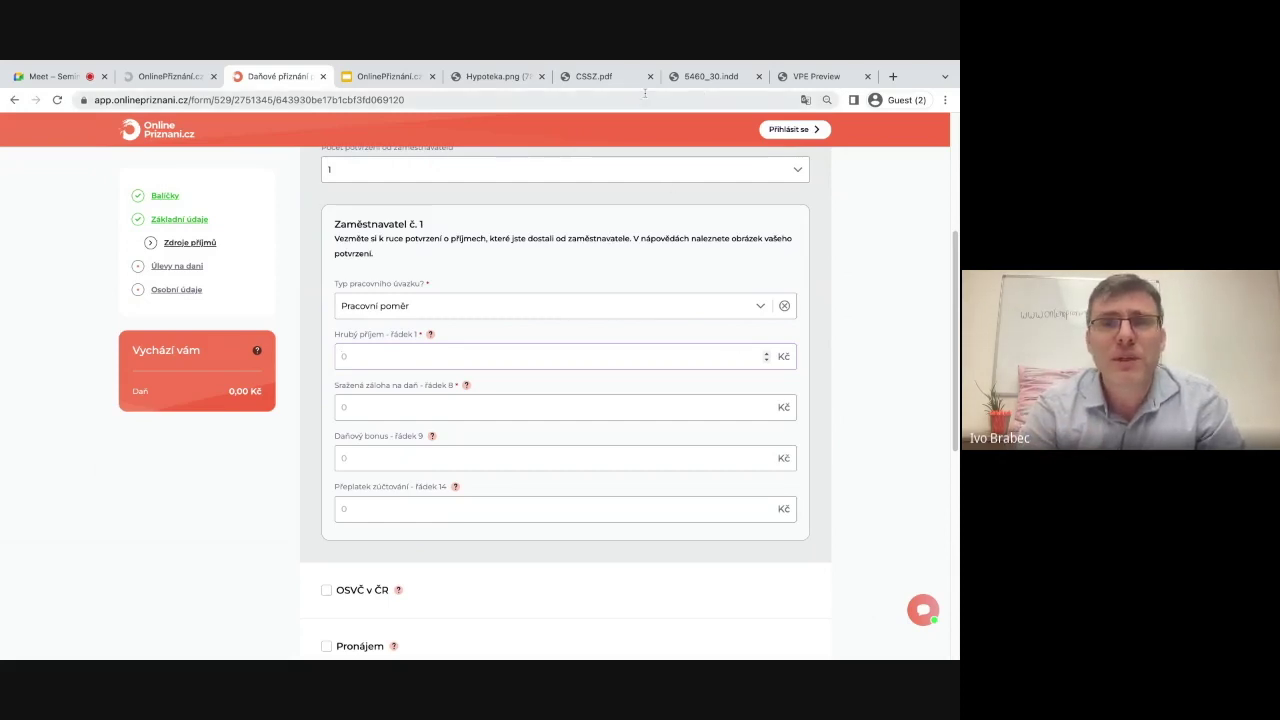
pyautogui.click(718, 88)
# - Back on the form, enter gross income 678000 and withheld tax 70 860
pyautogui.scroll(-2, 575, 405)
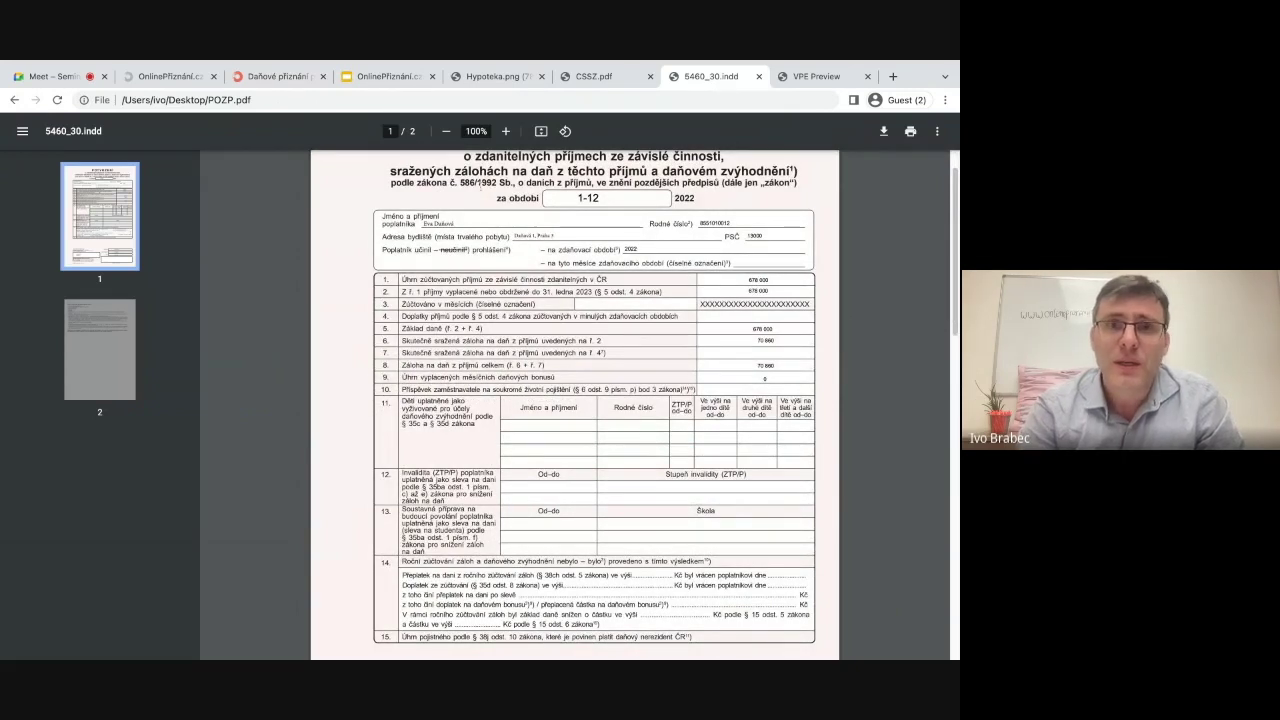
pyautogui.click(299, 82)
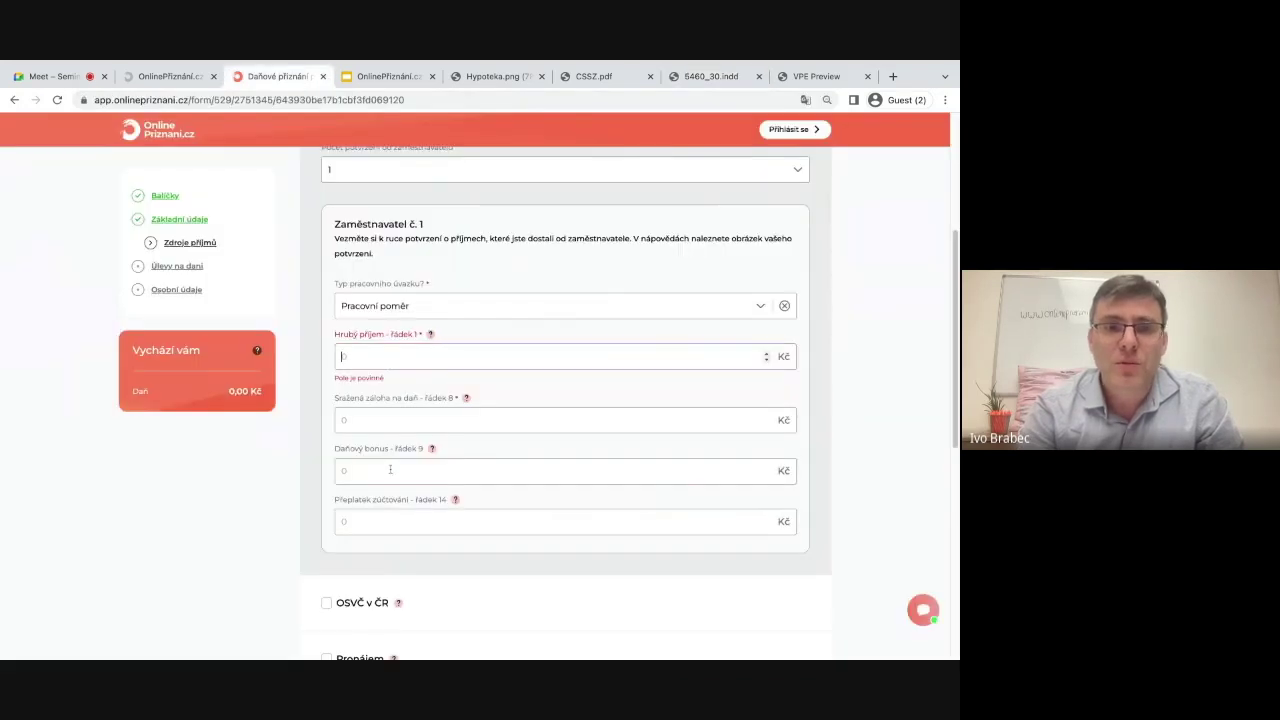
pyautogui.scroll(-1, 390, 462)
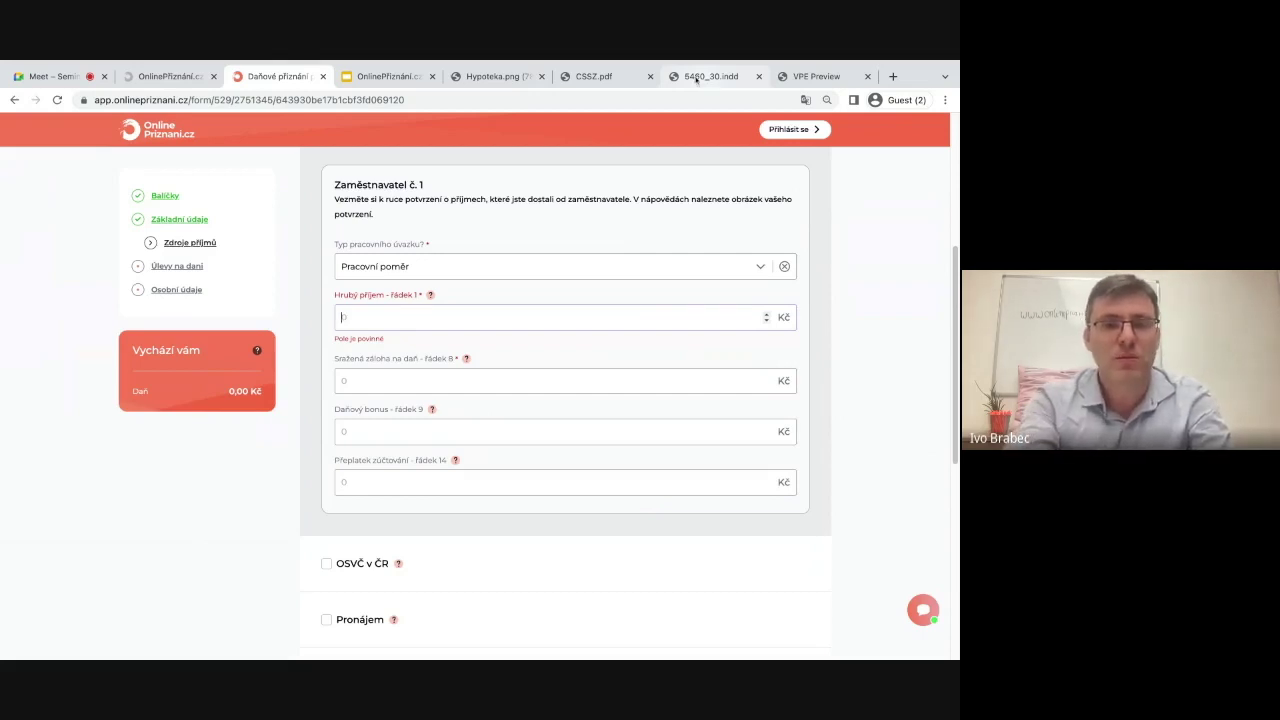
pyautogui.write('678000')
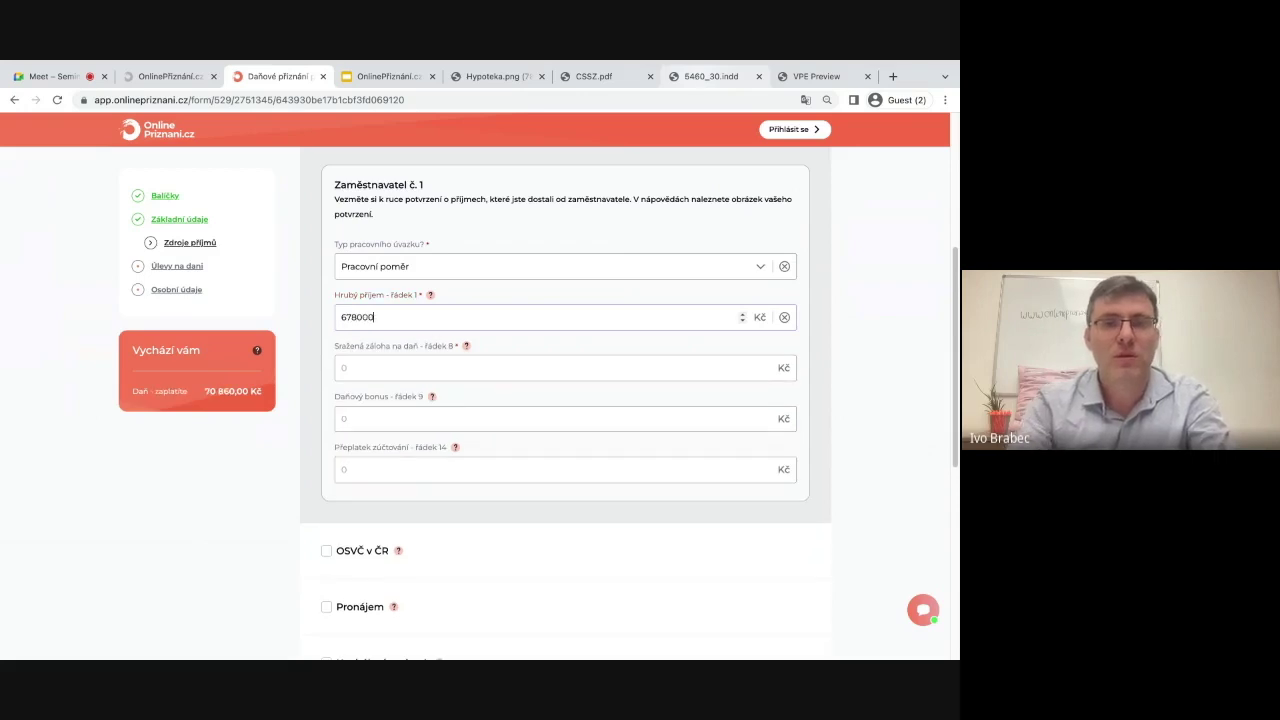
pyautogui.click(393, 368)
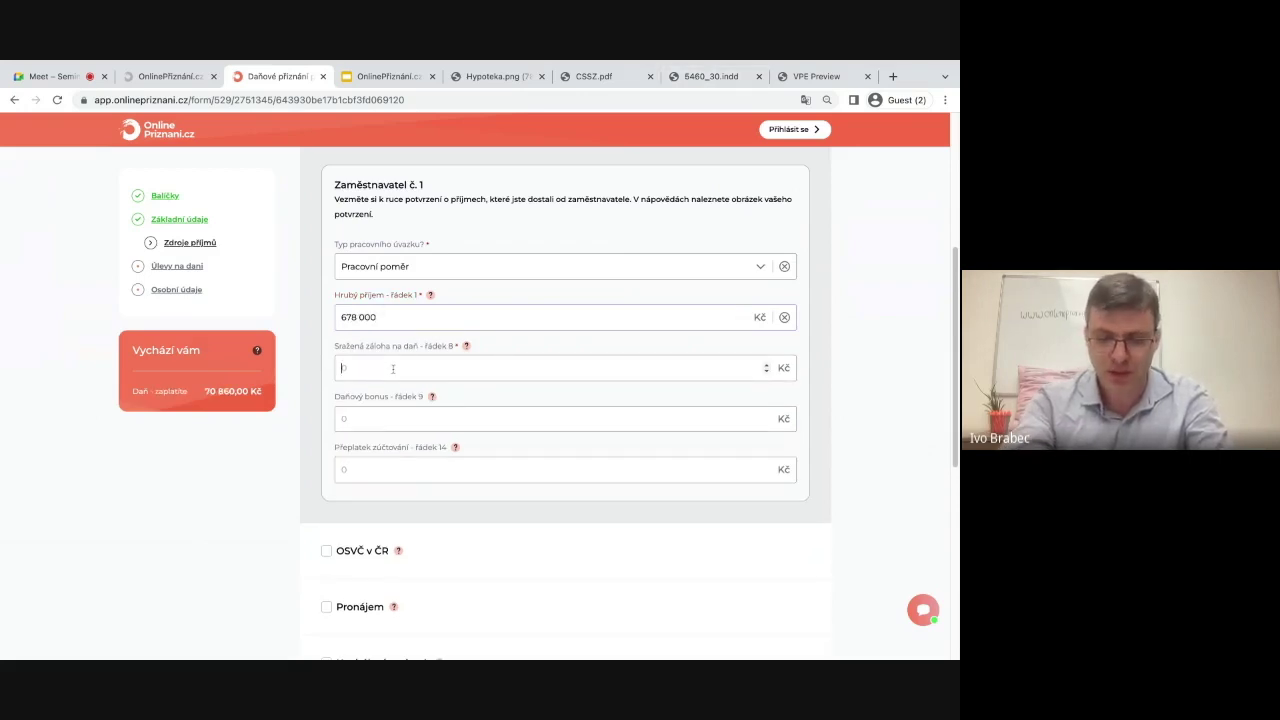
pyautogui.write('70 ')
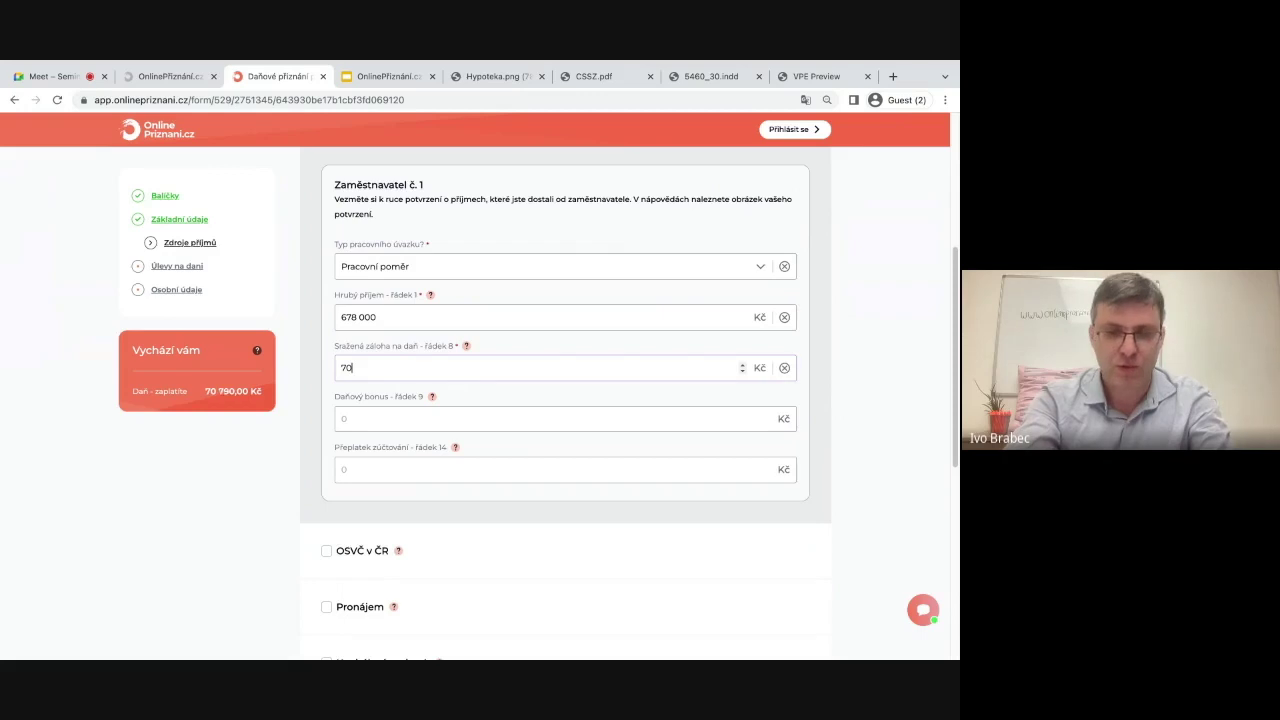
pyautogui.write('860')
# - Enter 0 for tax bonus and overpayment, then continue to tax reliefs
pyautogui.press('Tab')
pyautogui.write('0')
pyautogui.press('Tab')
pyautogui.press('Tab')
pyautogui.write('0')
pyautogui.scroll(-2, 397, 557)
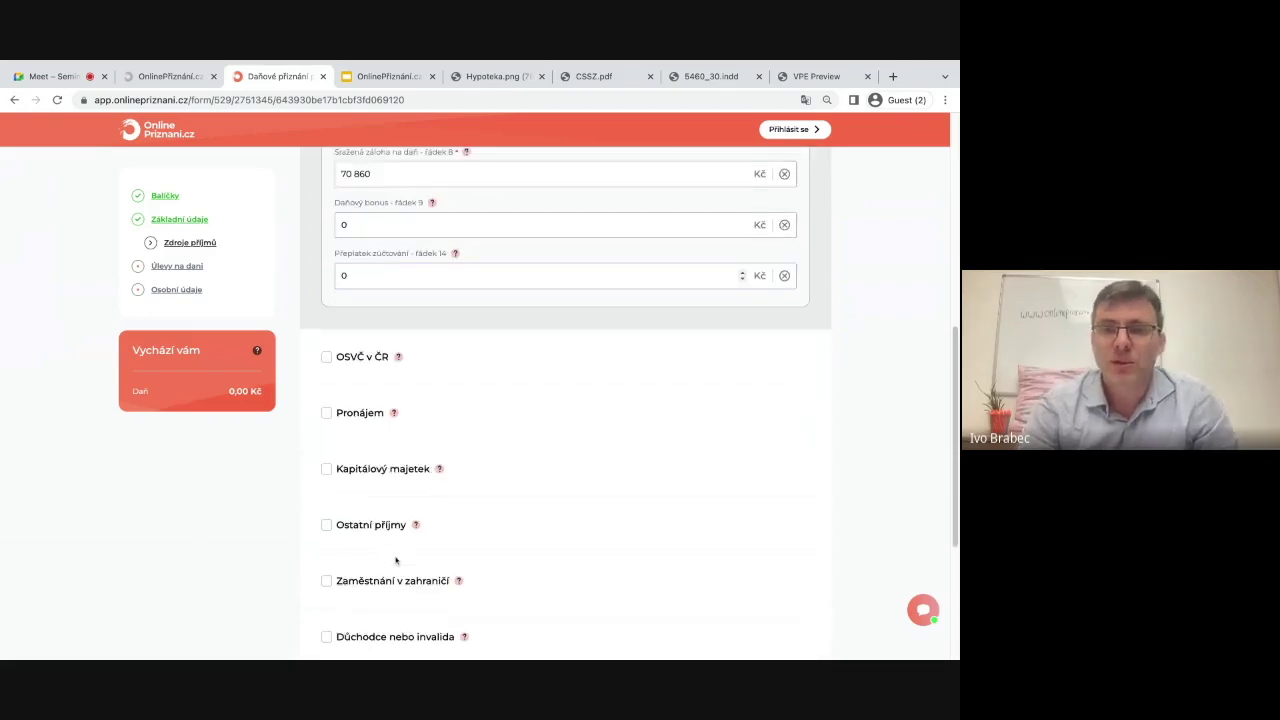
pyautogui.scroll(-2, 395, 561)
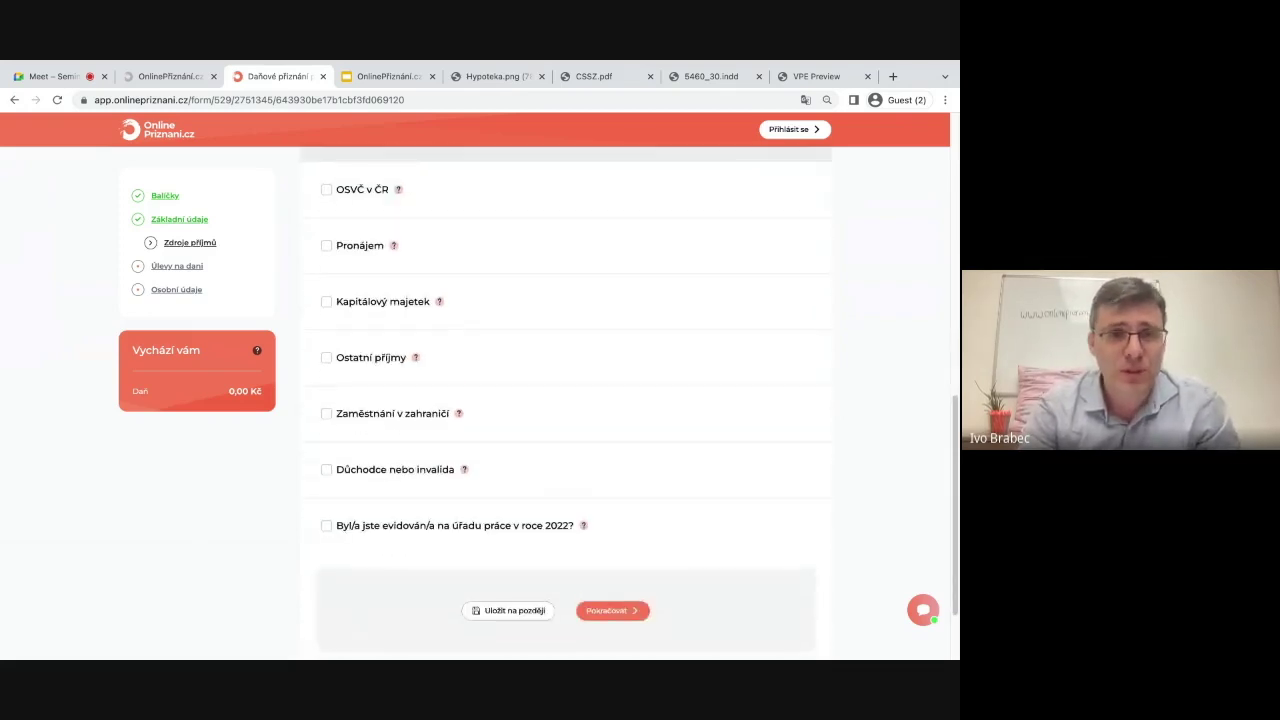
pyautogui.scroll(-1, 566, 400)
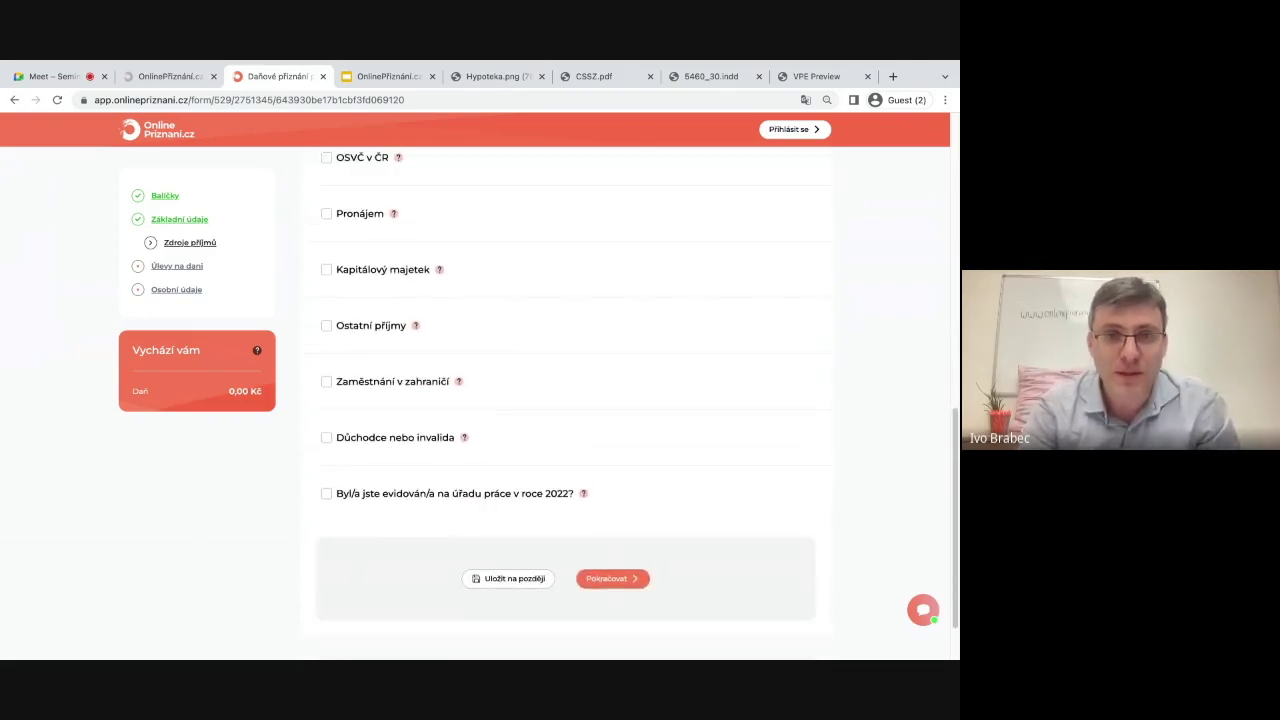
pyautogui.scroll(-1, 600, 510)
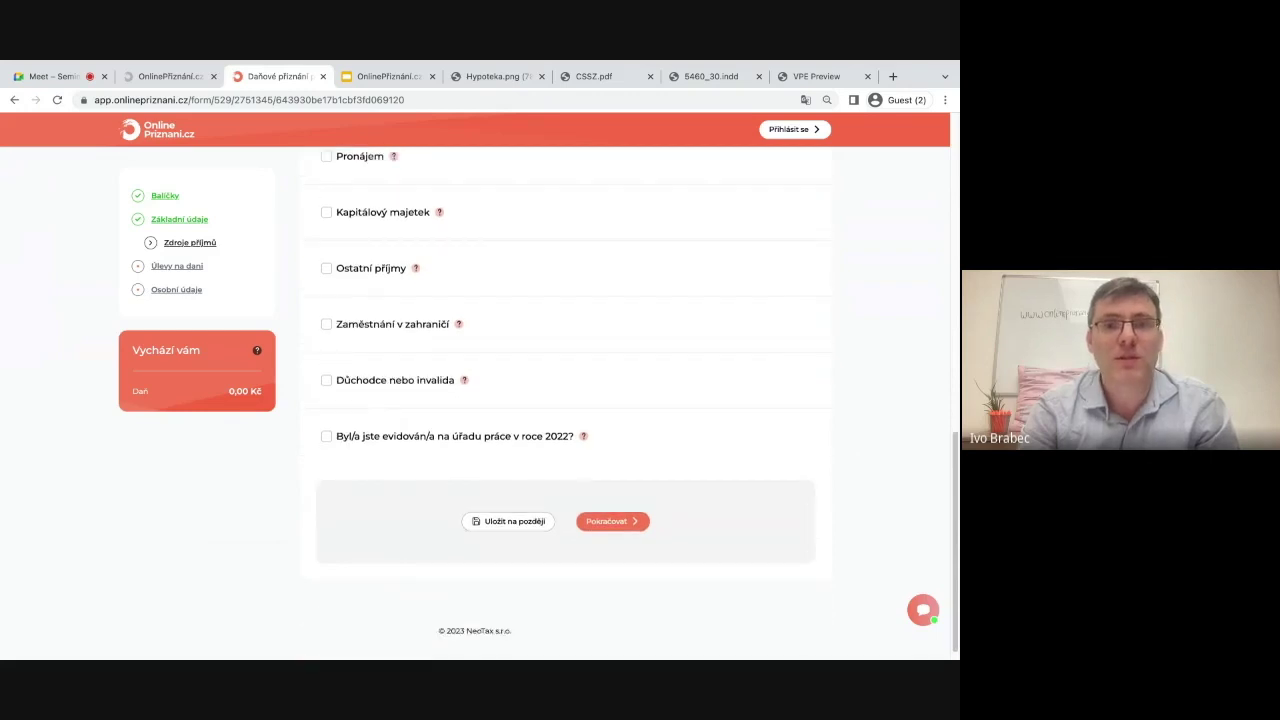
pyautogui.click(607, 508)
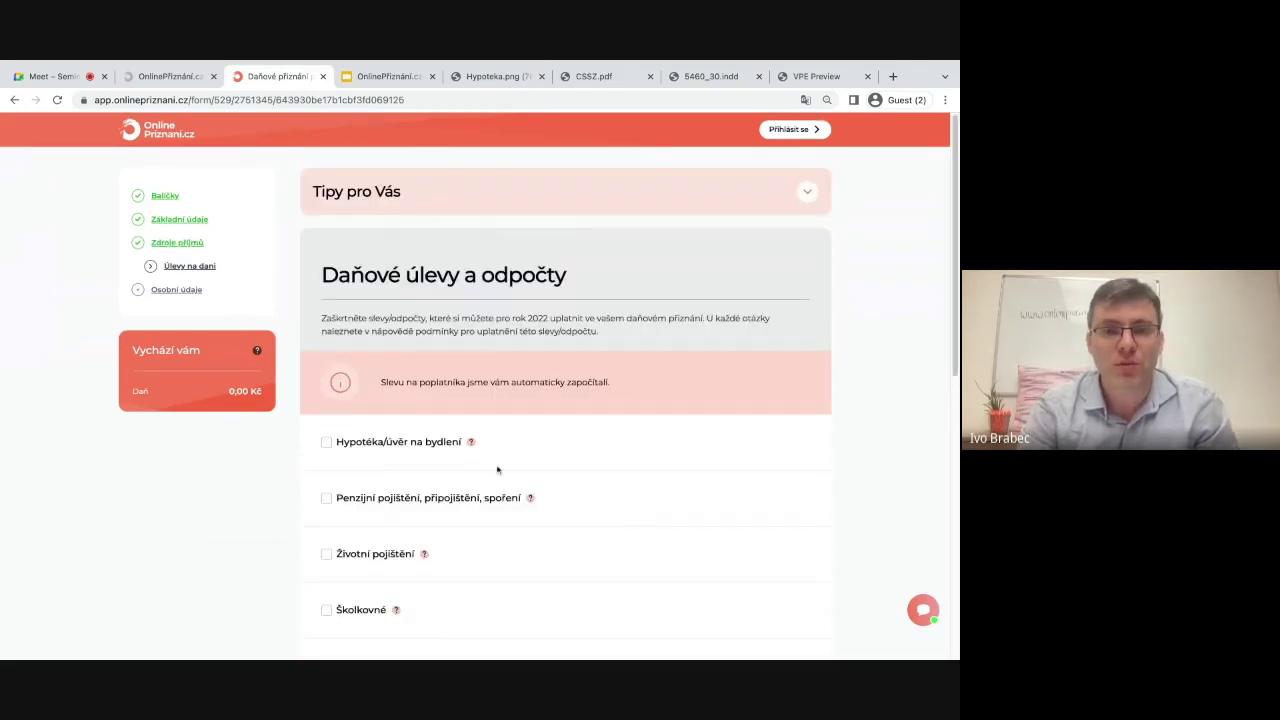
pyautogui.scroll(-3, 497, 469)
pyautogui.scroll(-2, 497, 469)
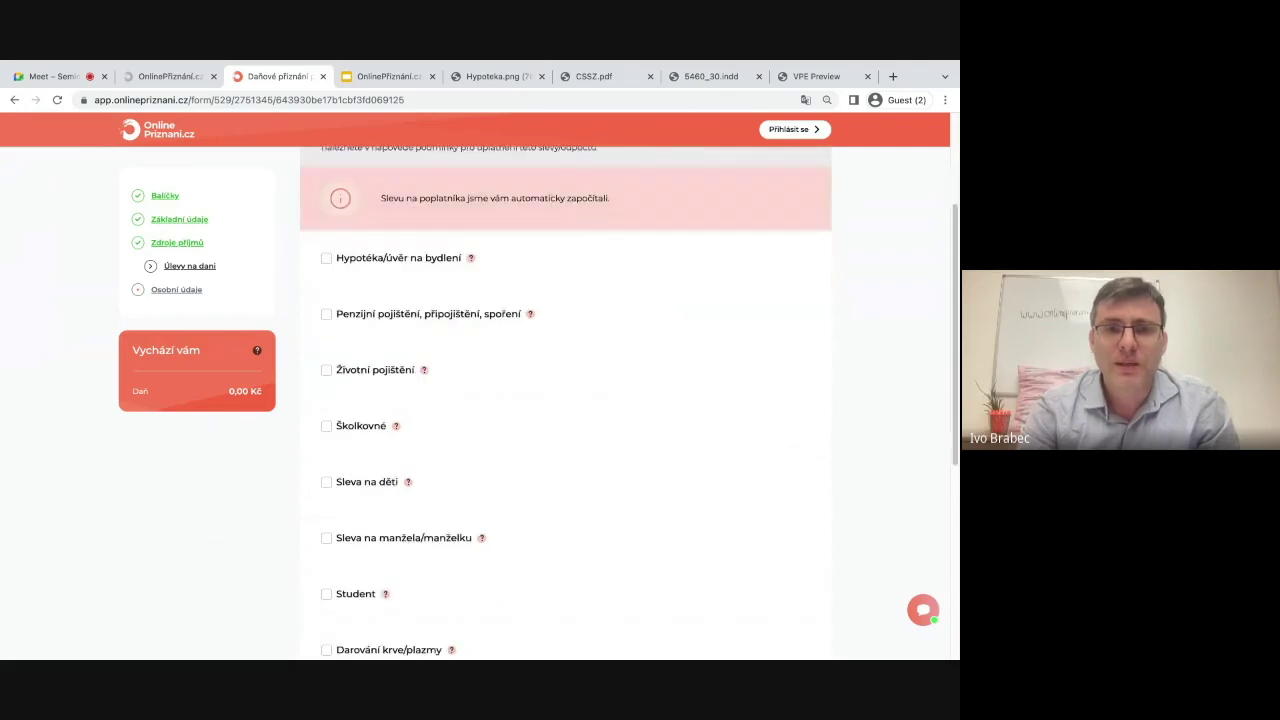
pyautogui.scroll(1, 380, 287)
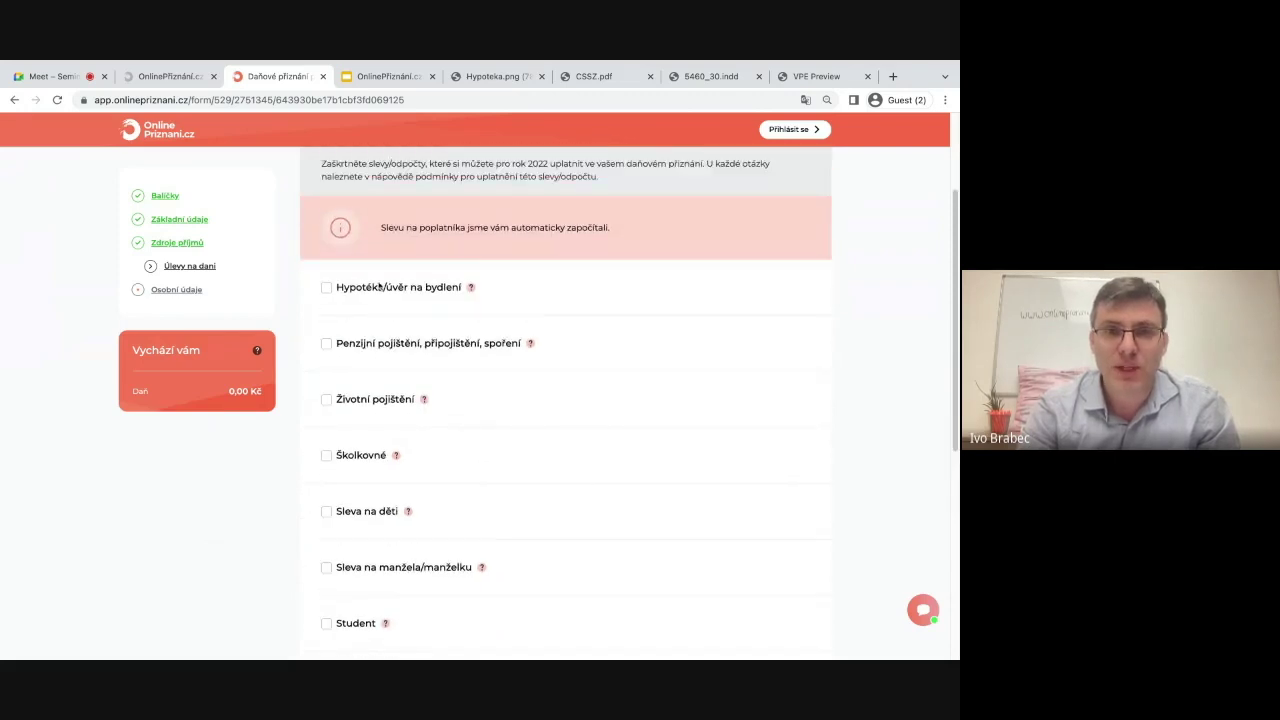
pyautogui.scroll(3, 380, 287)
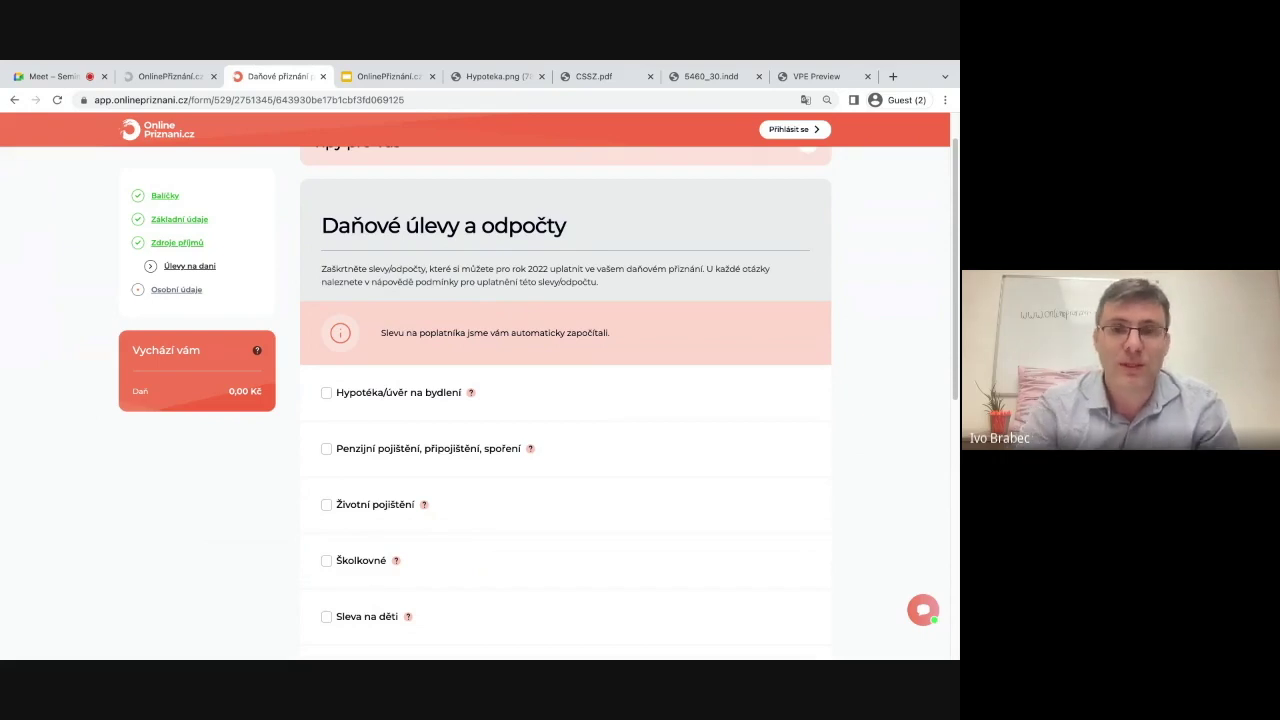
pyautogui.scroll(-1, 472, 443)
# - Claim one mortgage on a property owned before 1. 1. 2021, for 12 months
pyautogui.click(326, 336)
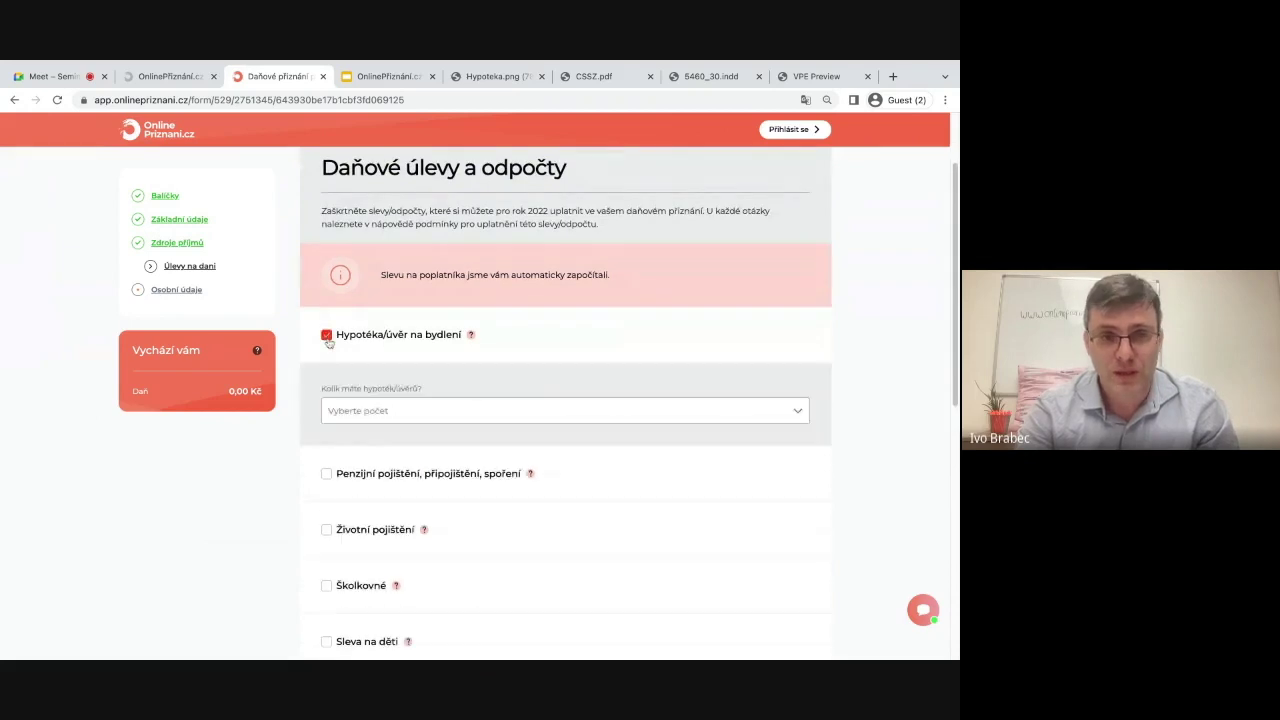
pyautogui.click(380, 414)
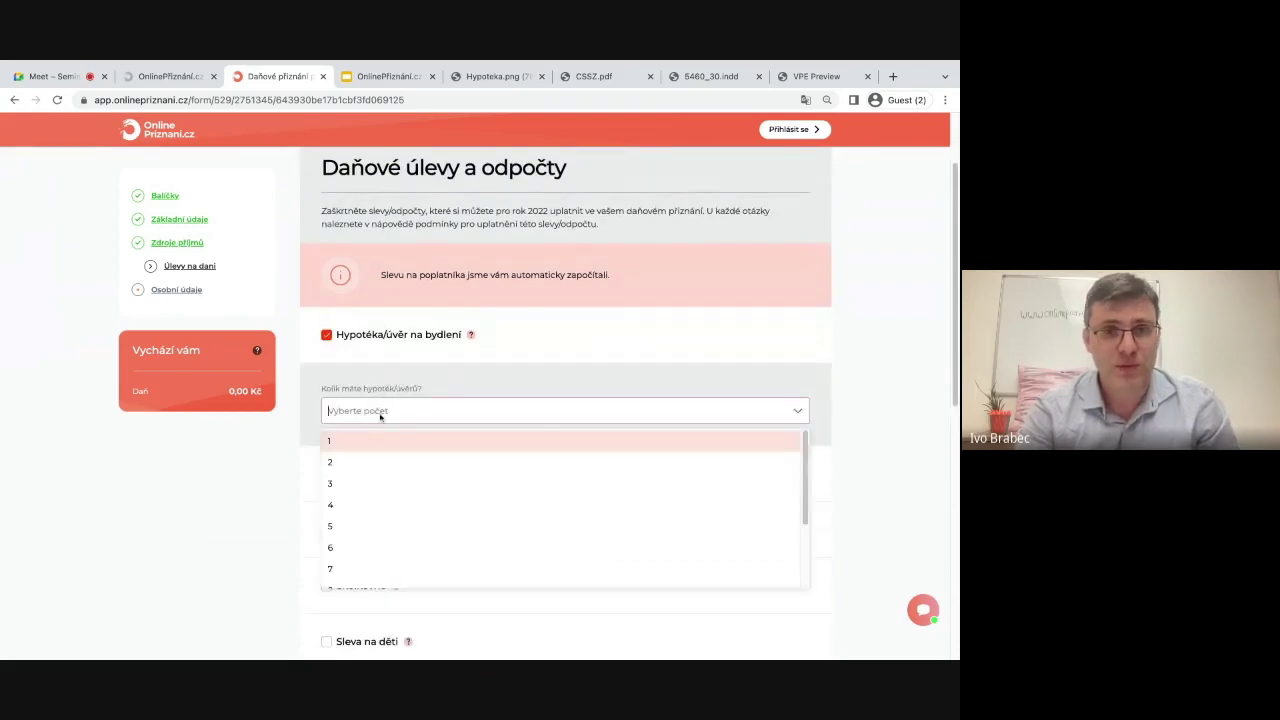
pyautogui.click(339, 443)
pyautogui.scroll(-3, 385, 390)
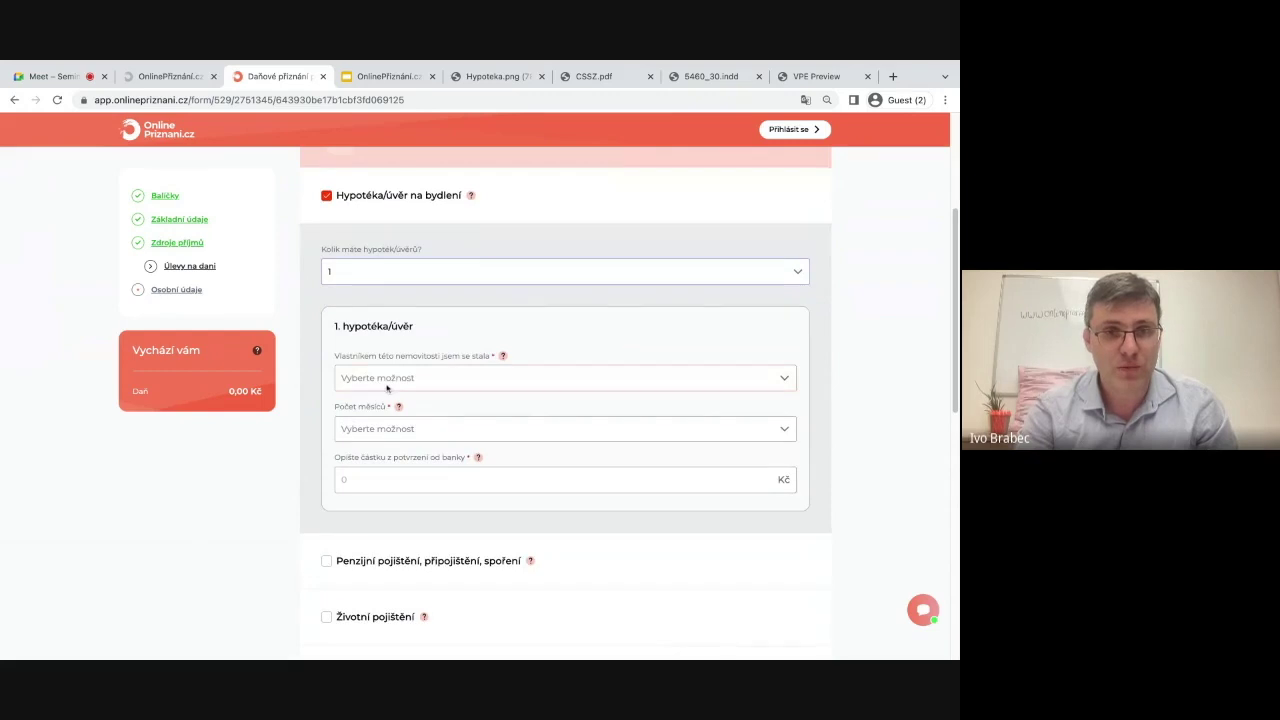
pyautogui.click(385, 379)
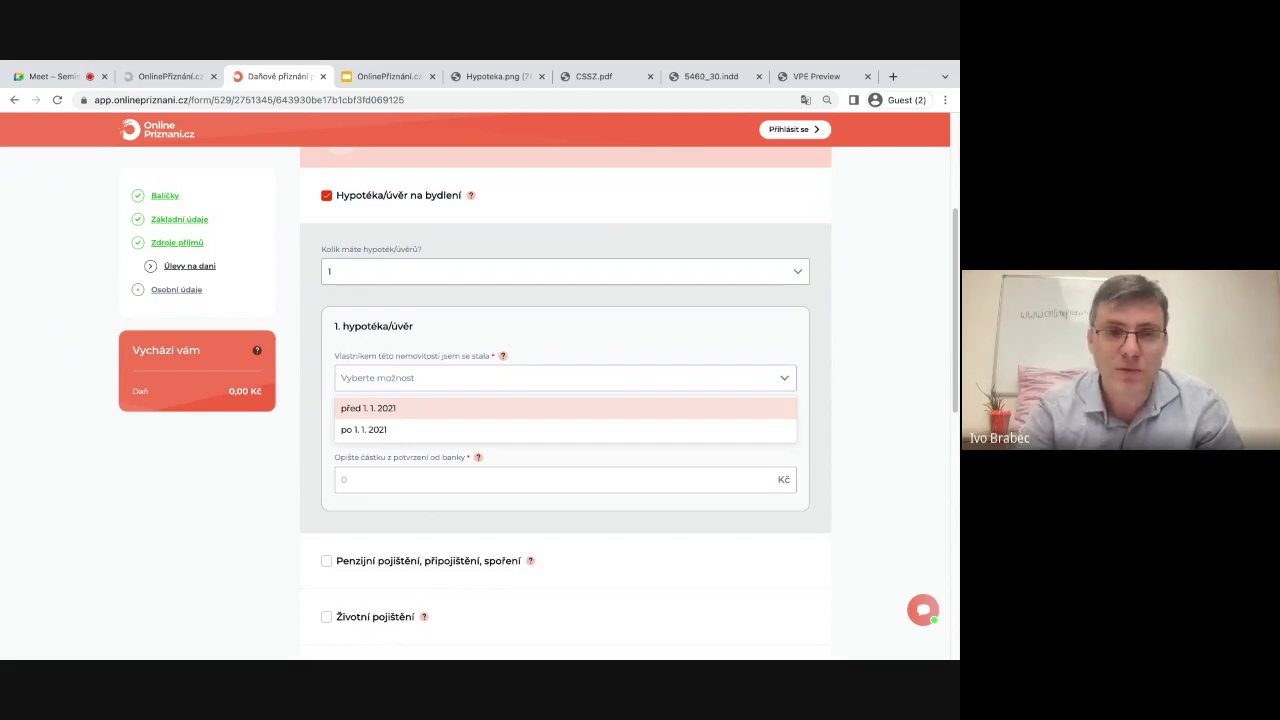
pyautogui.click(412, 408)
pyautogui.scroll(-1, 440, 414)
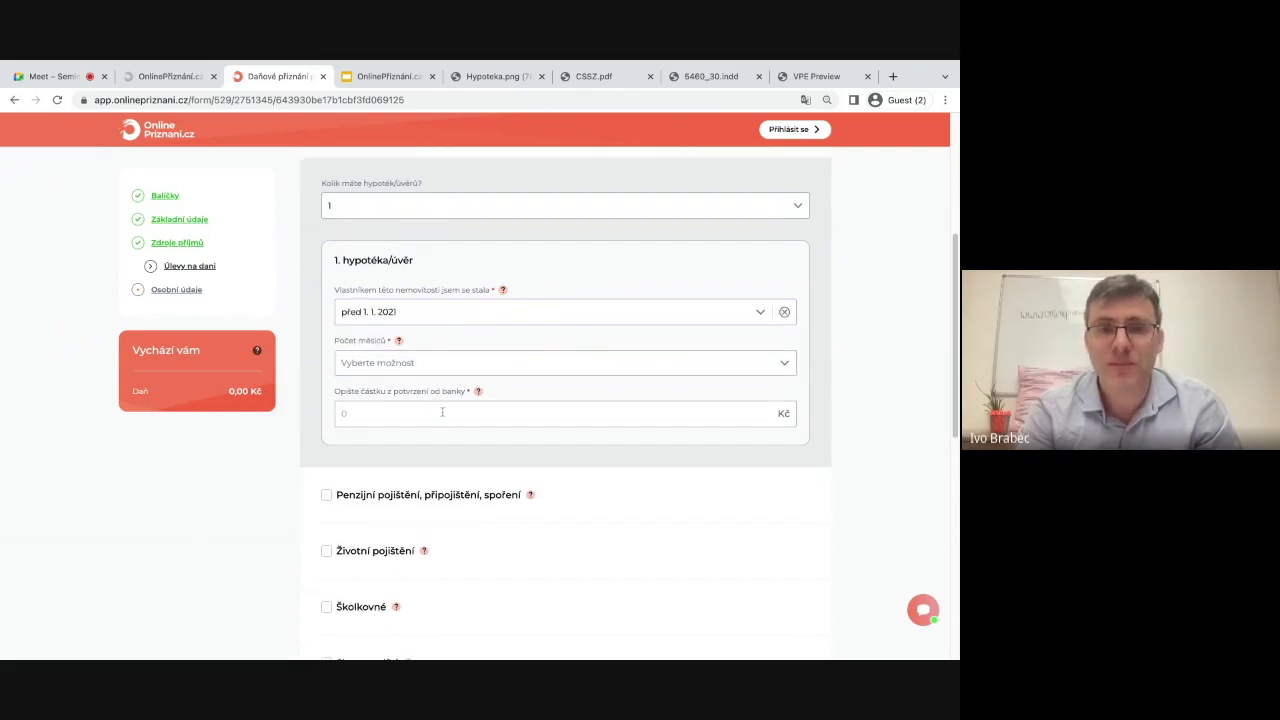
pyautogui.click(372, 370)
pyautogui.scroll(-3, 400, 450)
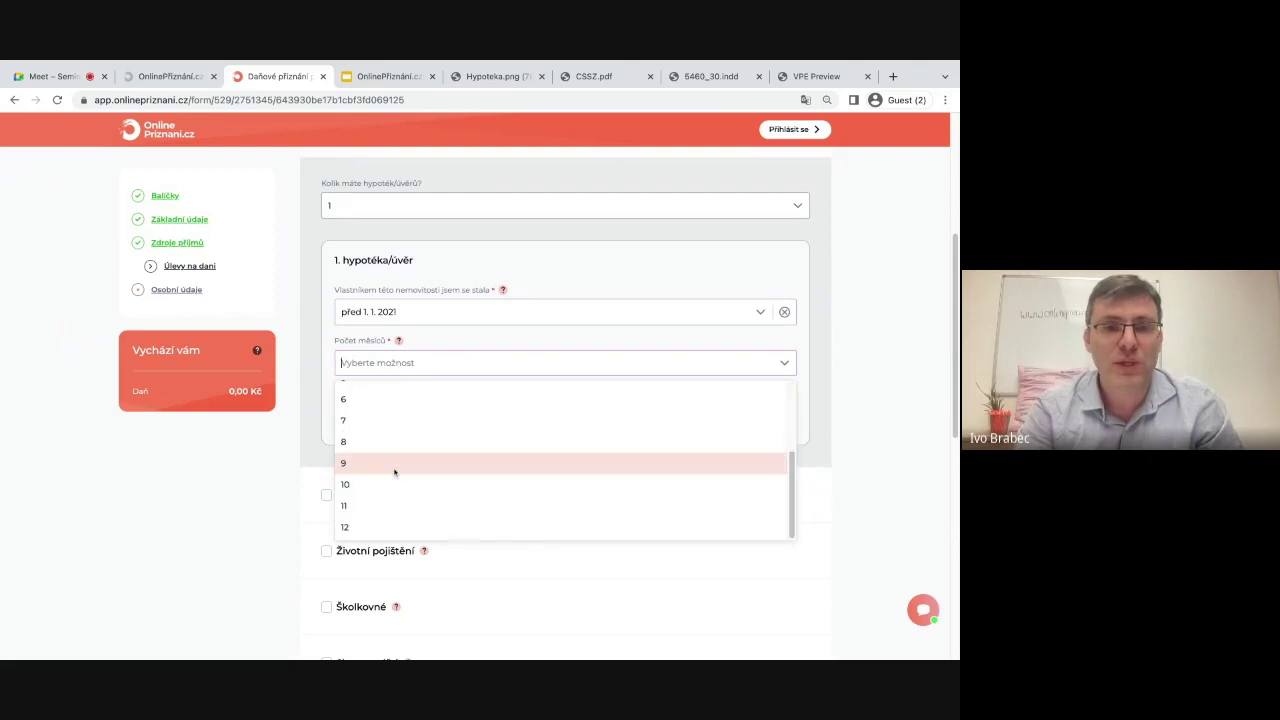
pyautogui.click(357, 528)
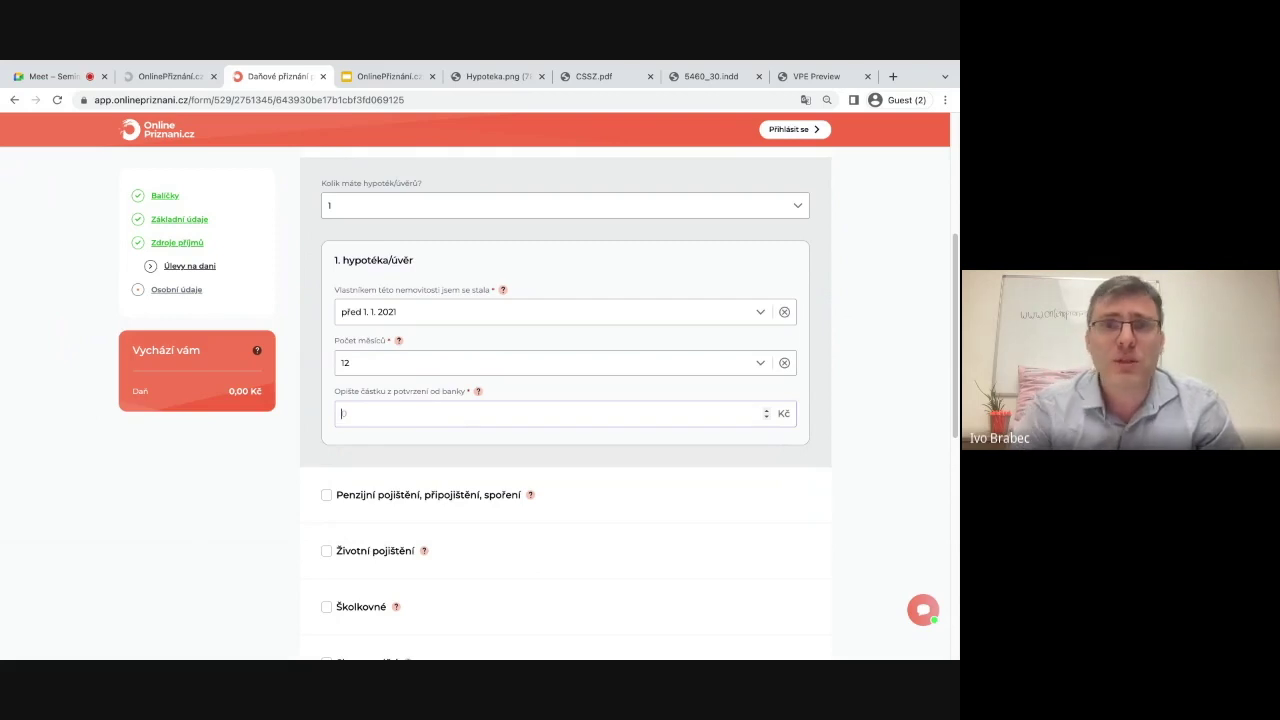
# - Read the interest from Hypoteka.png and enter 78000 as the bank-certified amount
pyautogui.click(494, 77)
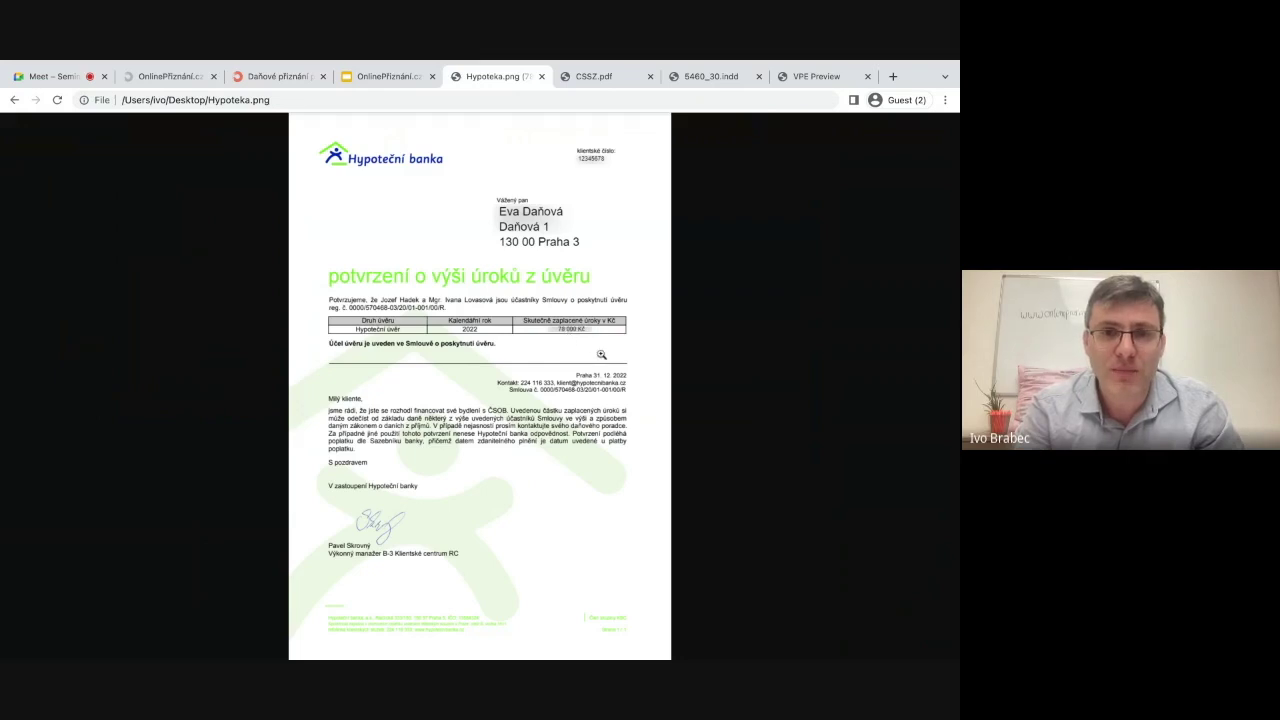
pyautogui.click(297, 88)
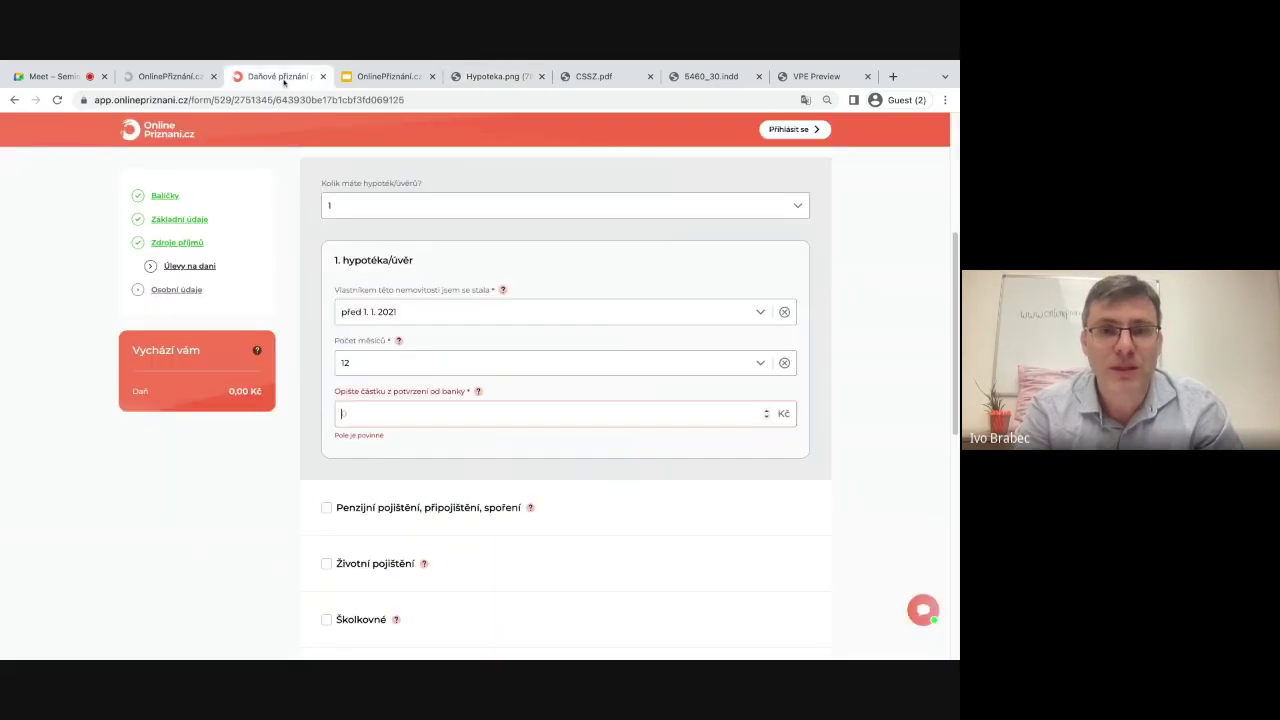
pyautogui.click(369, 413)
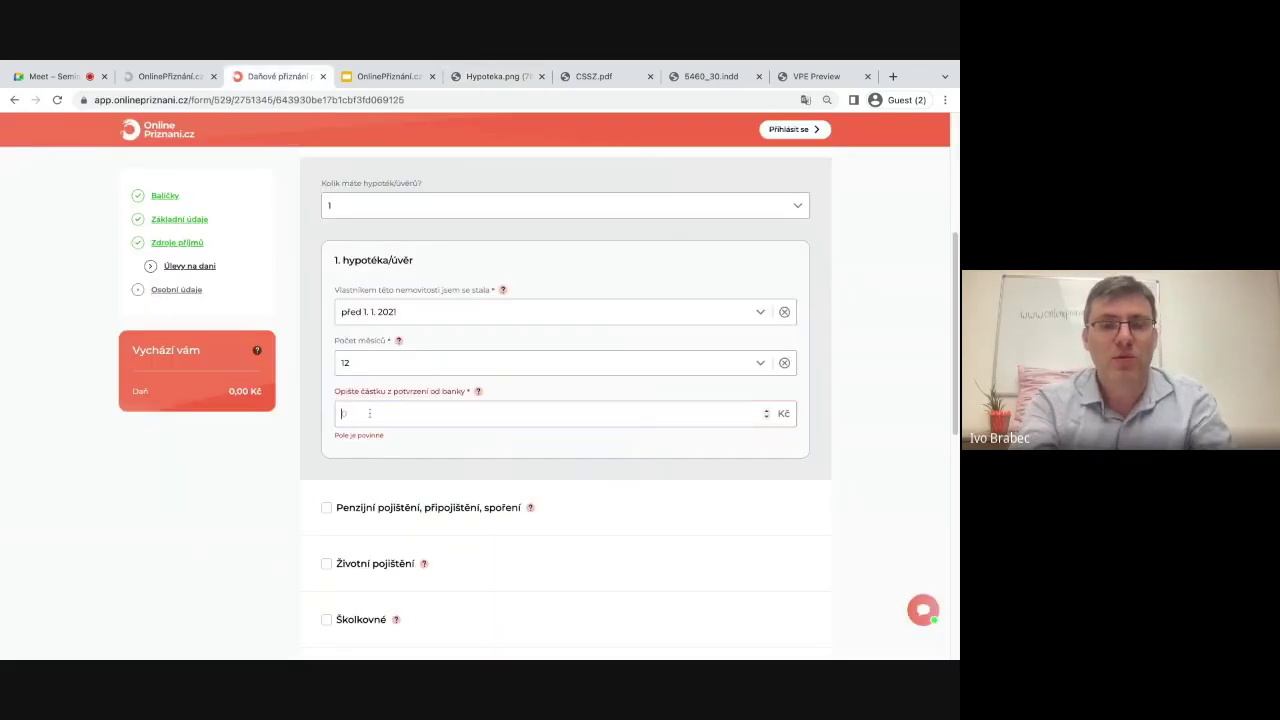
pyautogui.write('78000')
pyautogui.click(401, 453)
pyautogui.scroll(-5, 403, 490)
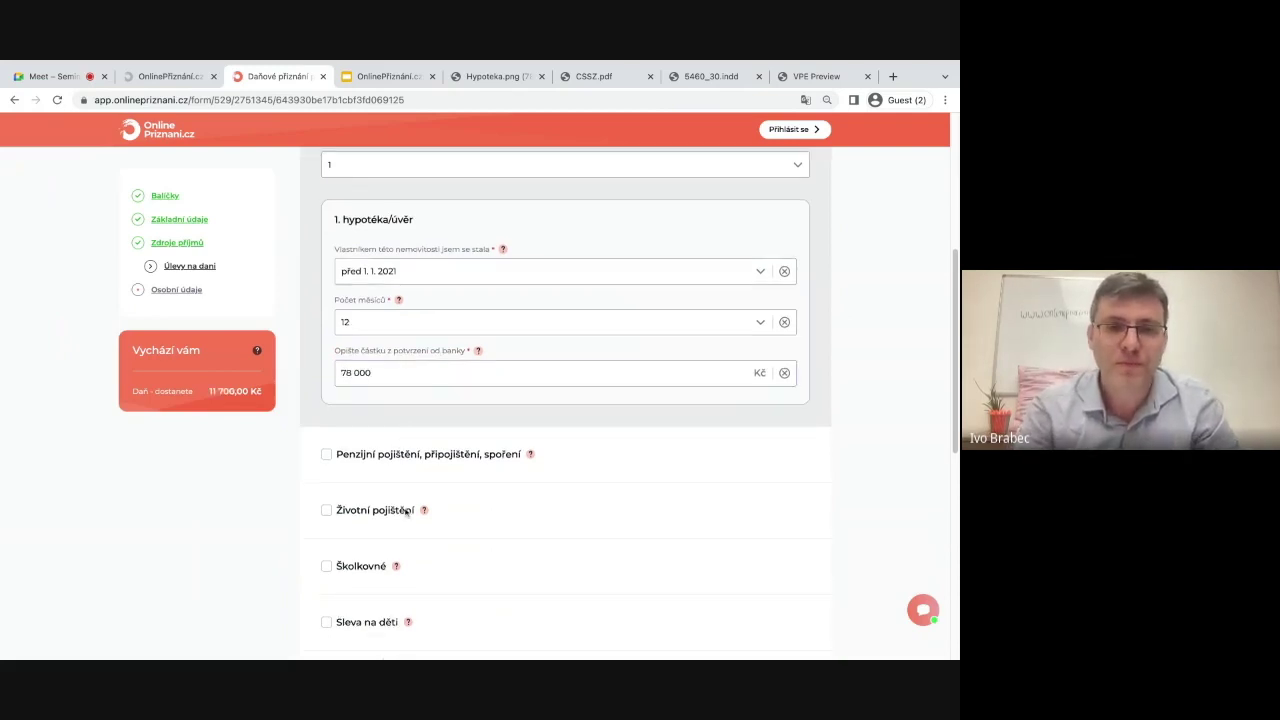
# - Claim Sleva na děti for one dependent child
pyautogui.click(326, 443)
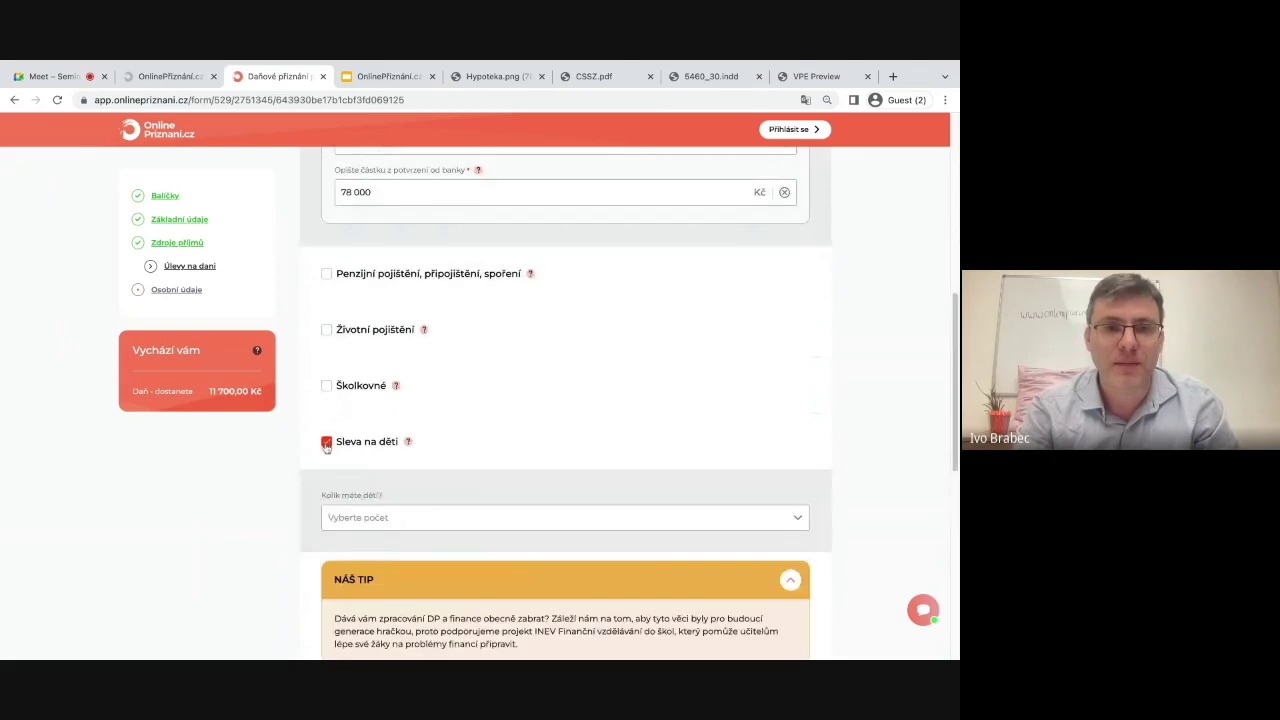
pyautogui.scroll(-3, 474, 449)
pyautogui.click(430, 344)
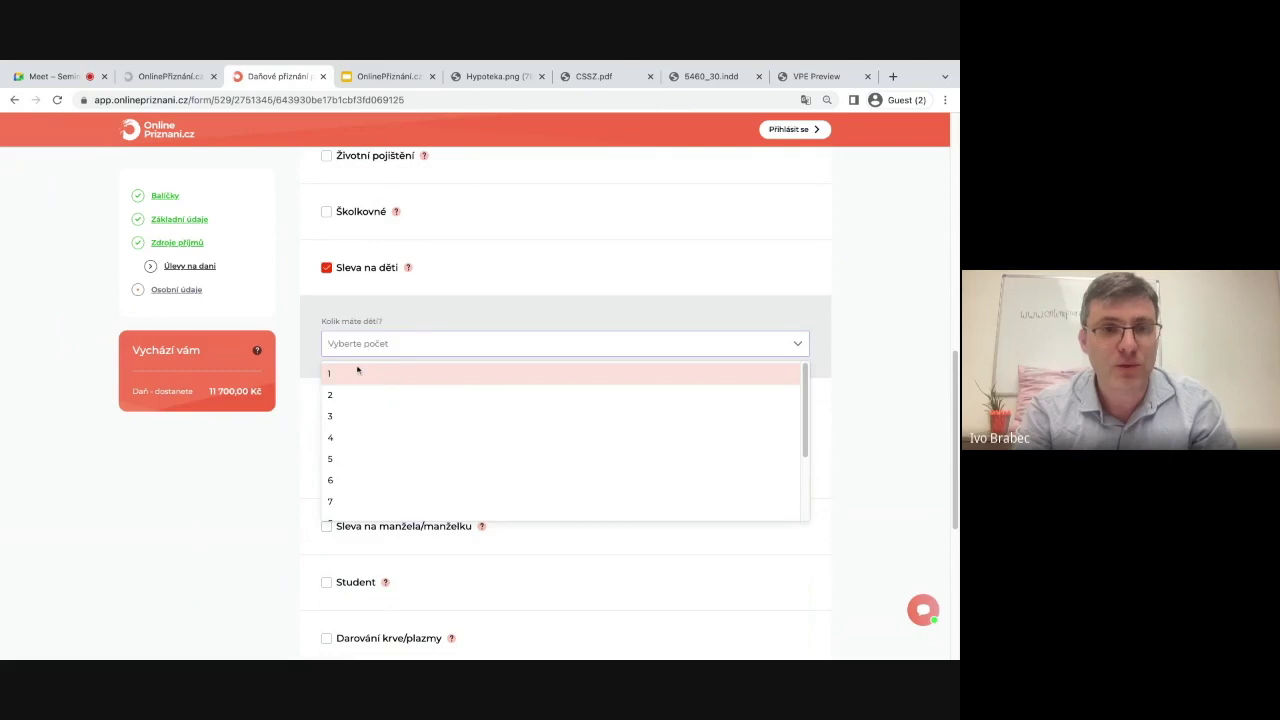
pyautogui.click(358, 370)
# - Enter the child's first name, surname and birth number
pyautogui.scroll(-3, 410, 393)
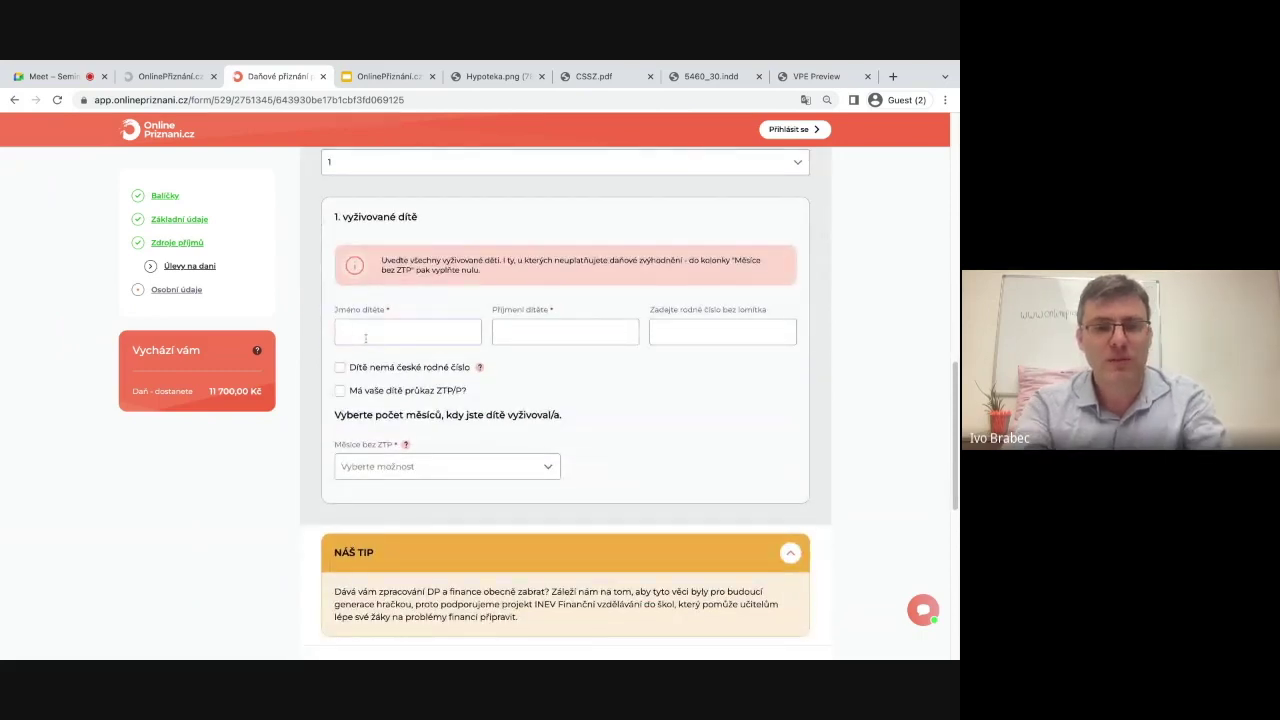
pyautogui.write('Evicku')
pyautogui.press('Tab')
pyautogui.write('Danovou')
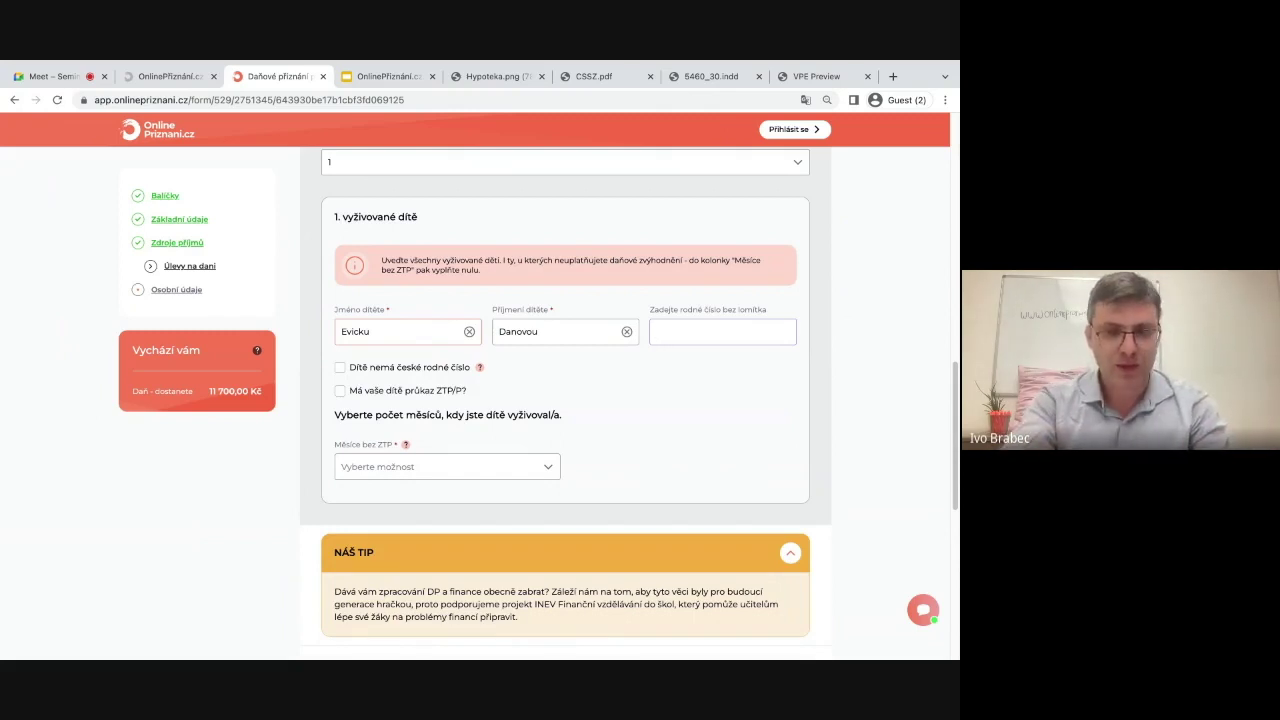
pyautogui.write('850')
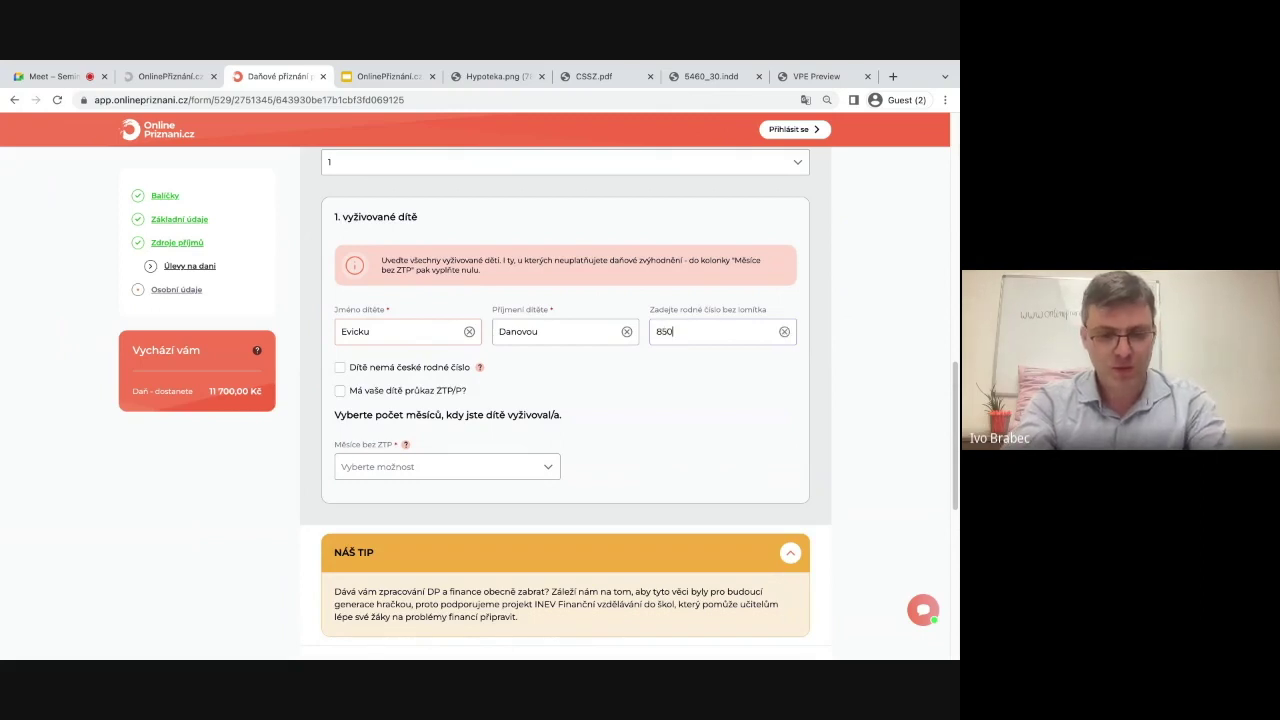
pyautogui.write('1010012')
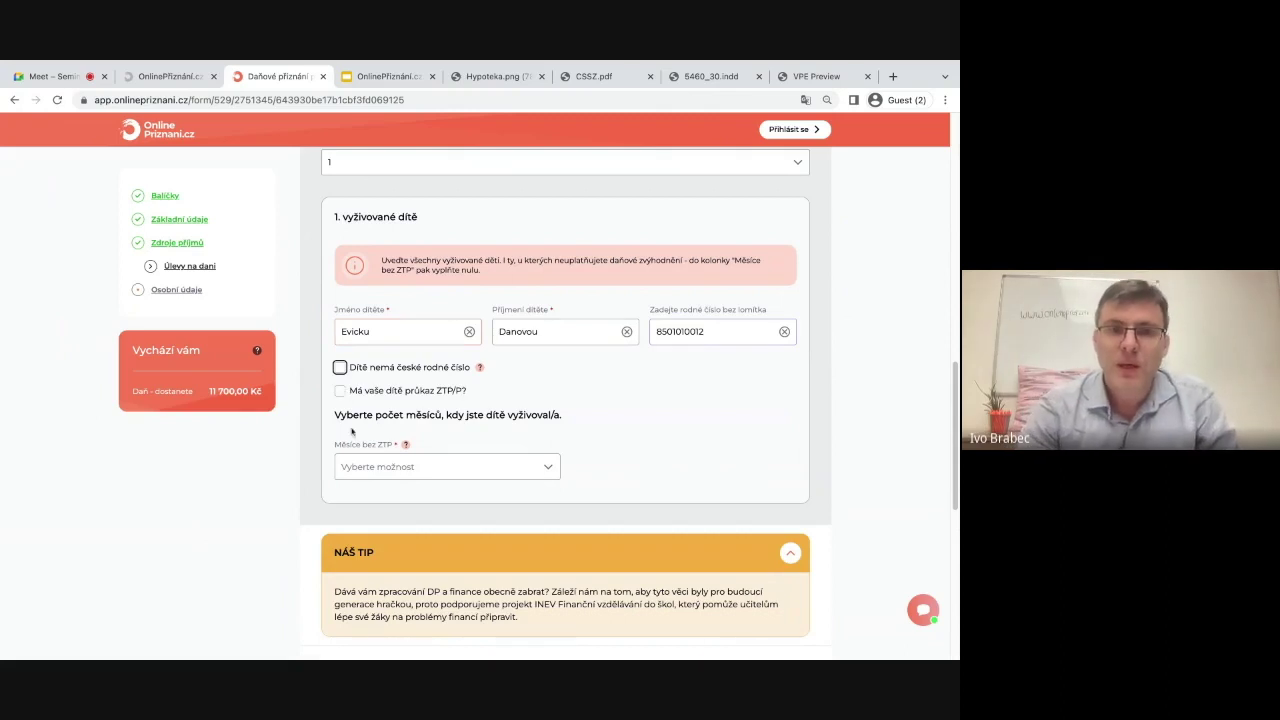
# - Set Měsíce bez ZTP to 12, leaving ZTP/P unticked after toggling it
pyautogui.scroll(-1, 378, 427)
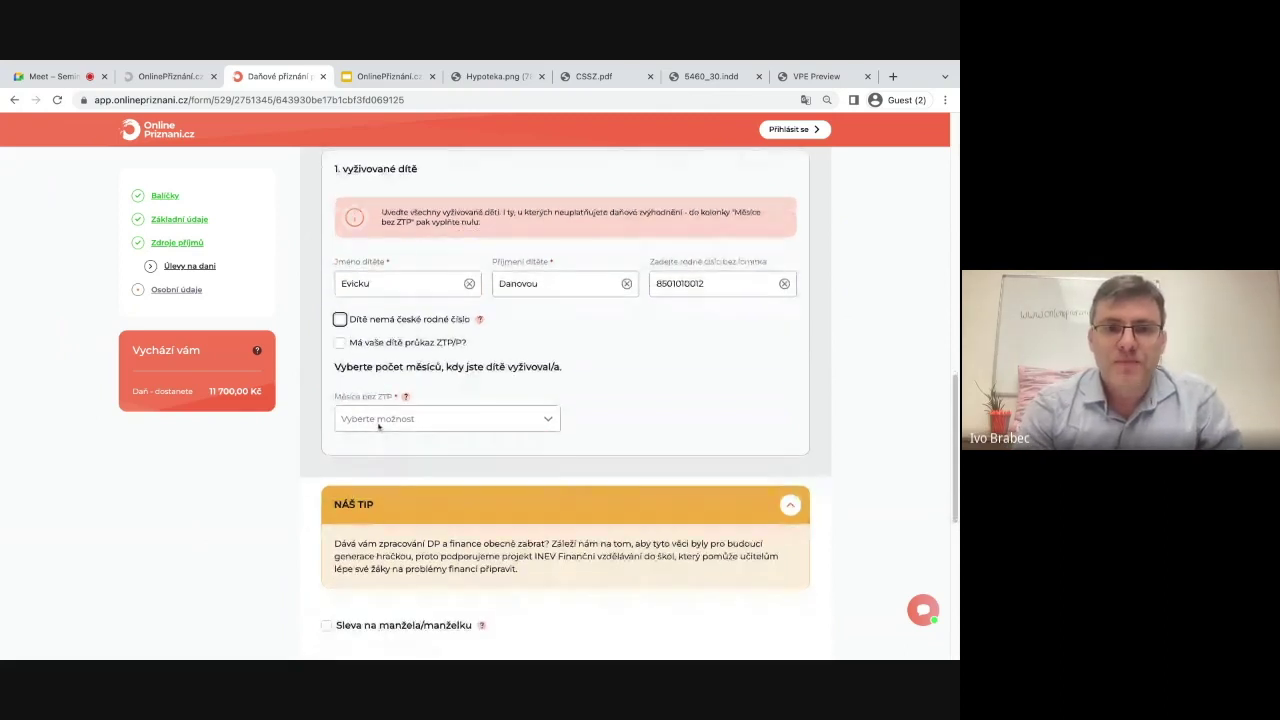
pyautogui.click(378, 427)
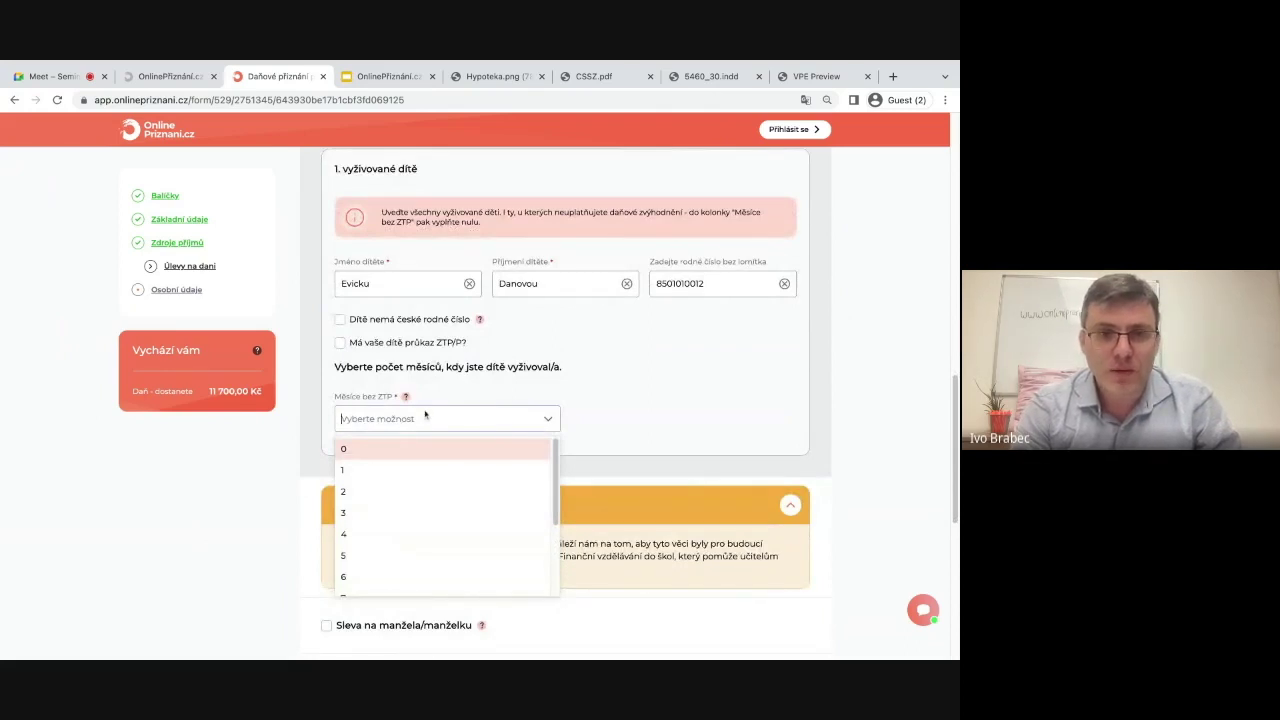
pyautogui.scroll(-4, 406, 480)
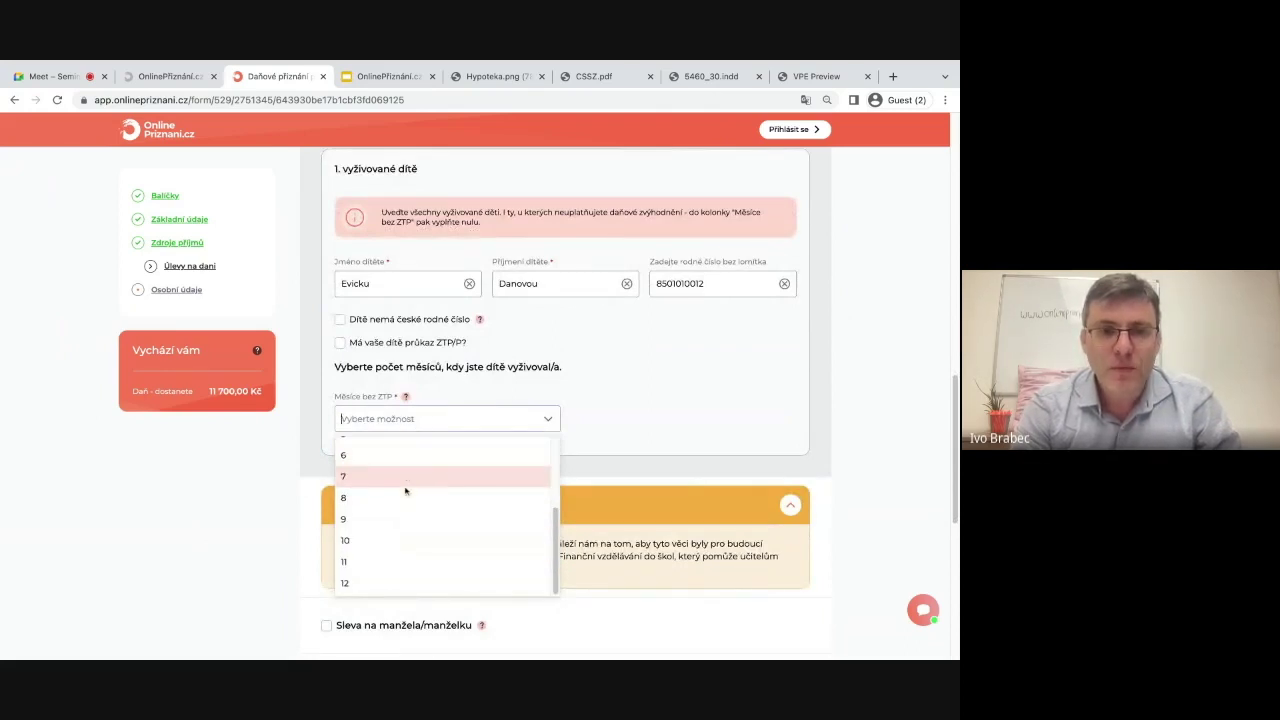
pyautogui.click(380, 583)
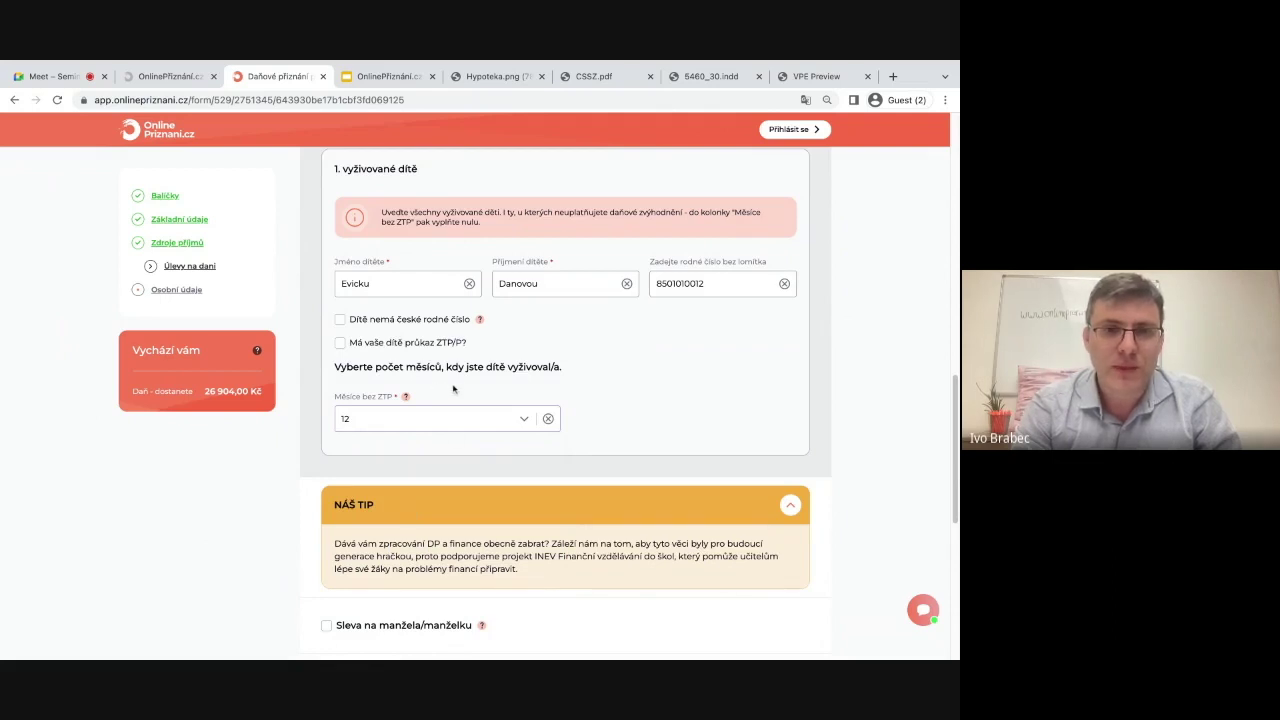
pyautogui.click(340, 344)
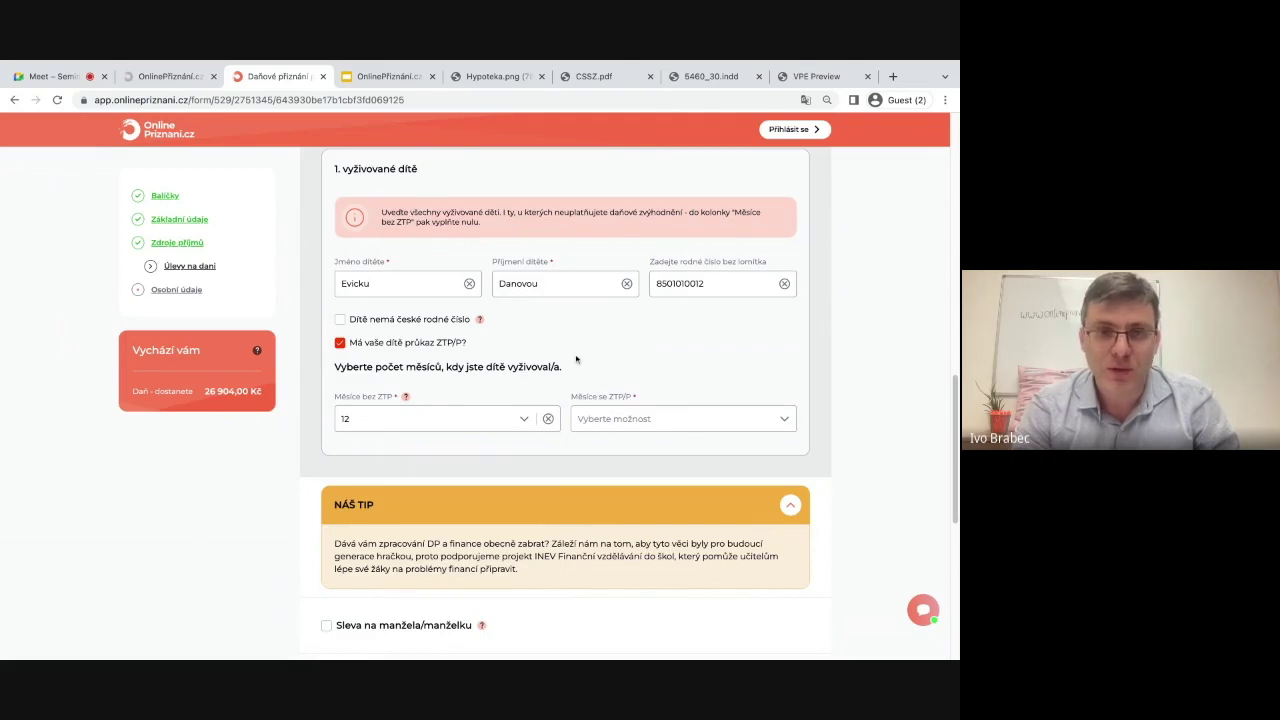
pyautogui.click(340, 344)
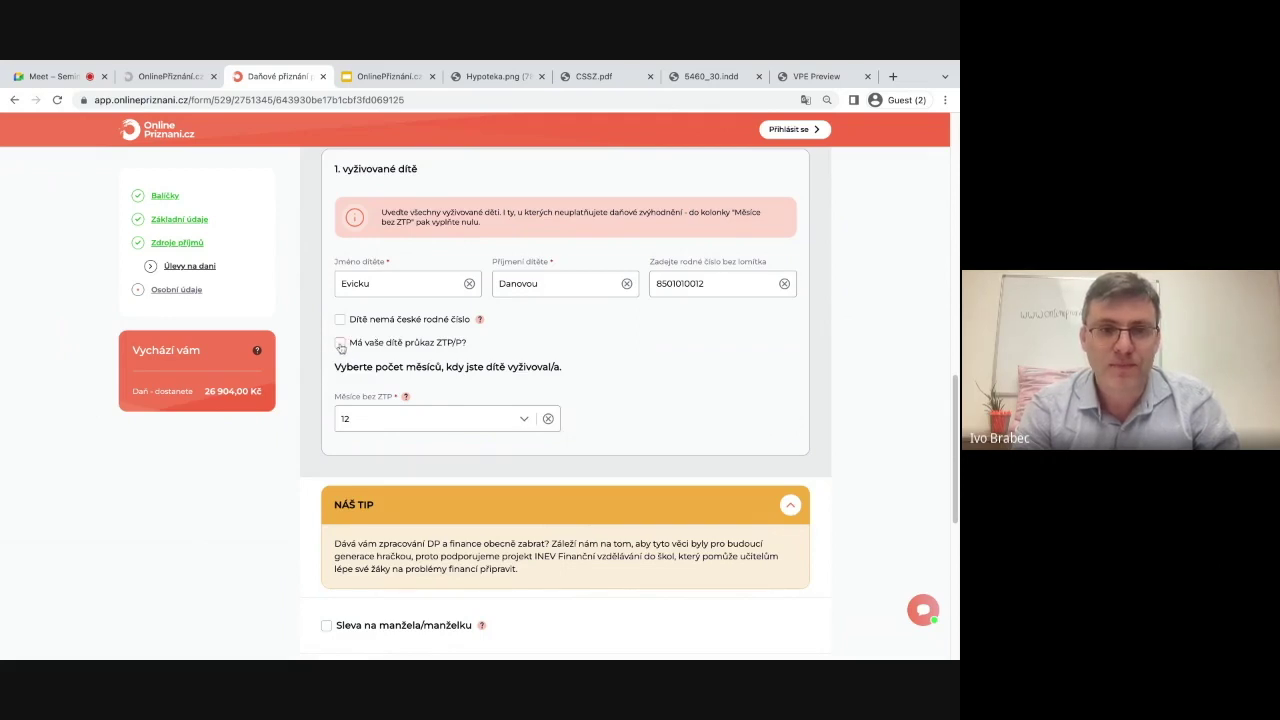
pyautogui.scroll(-1, 494, 400)
pyautogui.scroll(3, 494, 402)
pyautogui.scroll(-3, 494, 402)
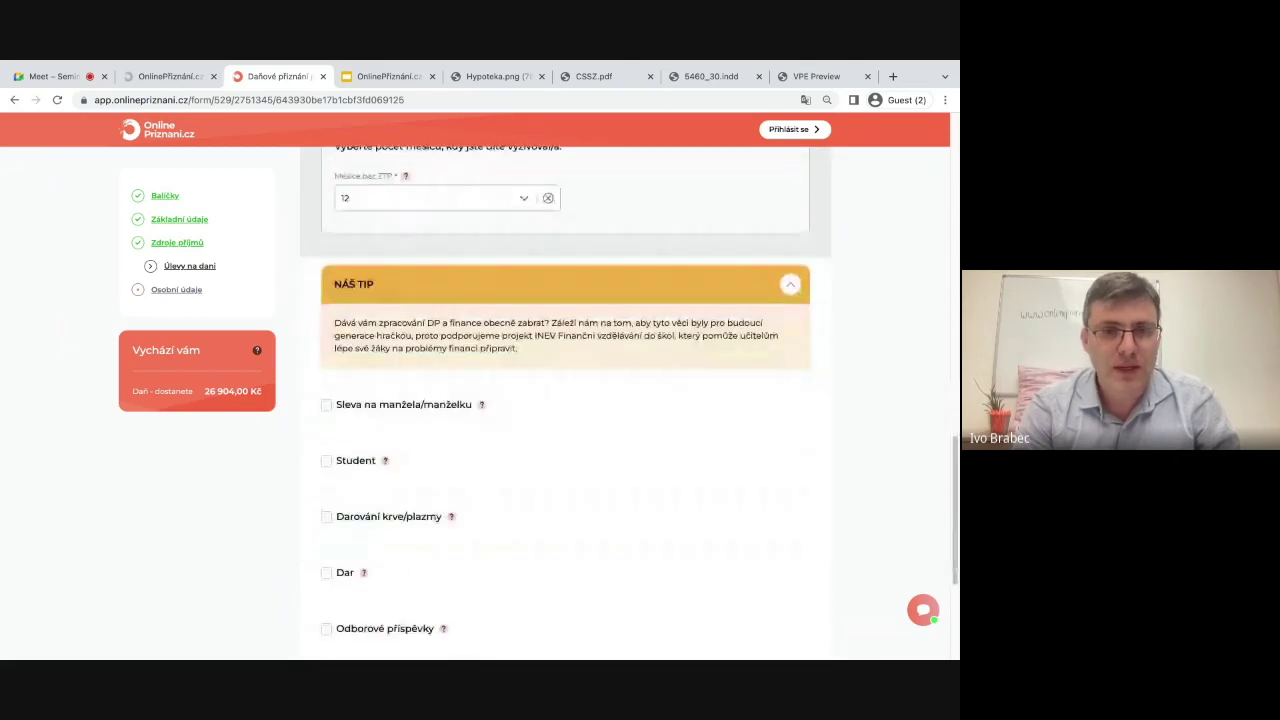
# - Claim the spouse discount and enter the spouse's name, surname and birth number
pyautogui.click(327, 406)
pyautogui.scroll(-2, 443, 436)
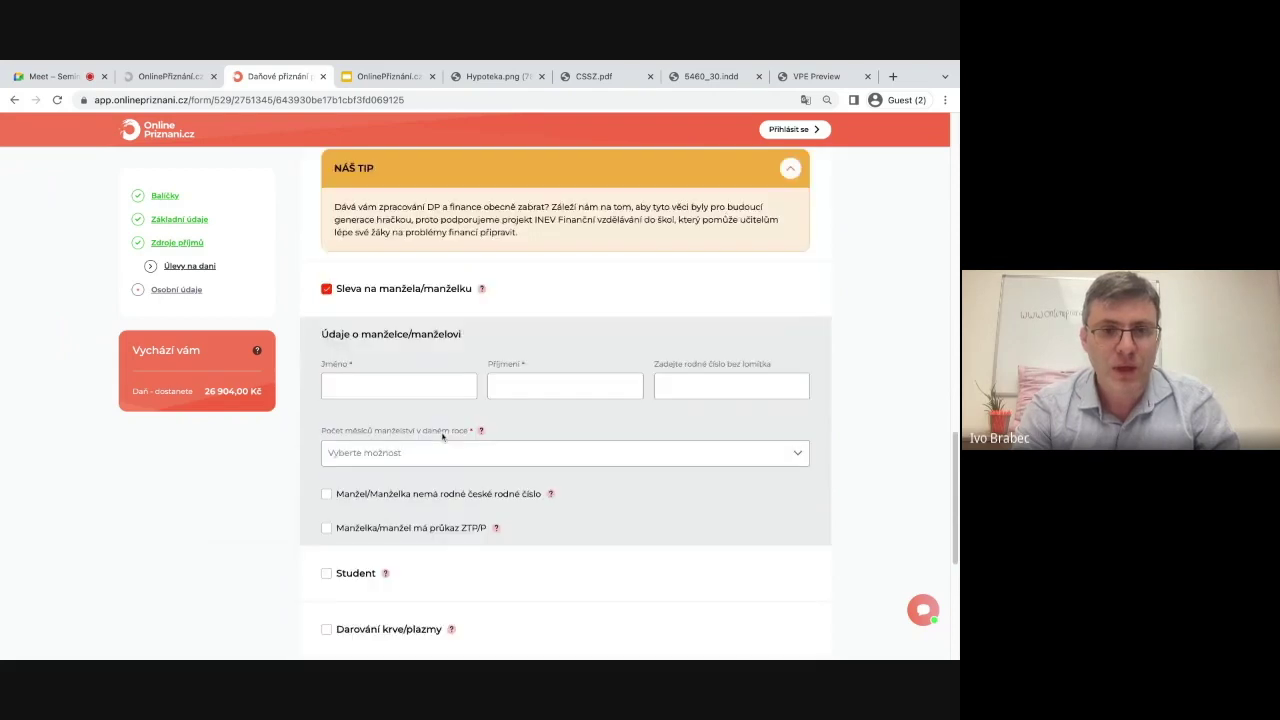
pyautogui.click(393, 375)
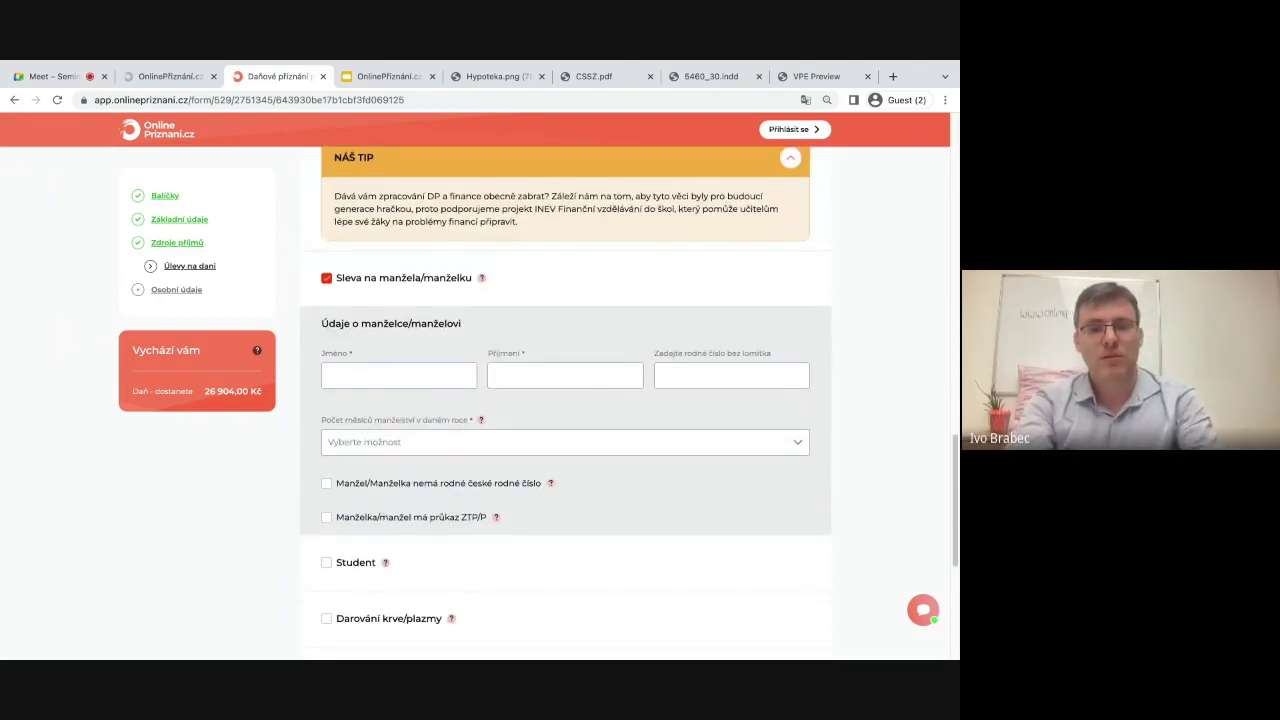
pyautogui.write('Petr')
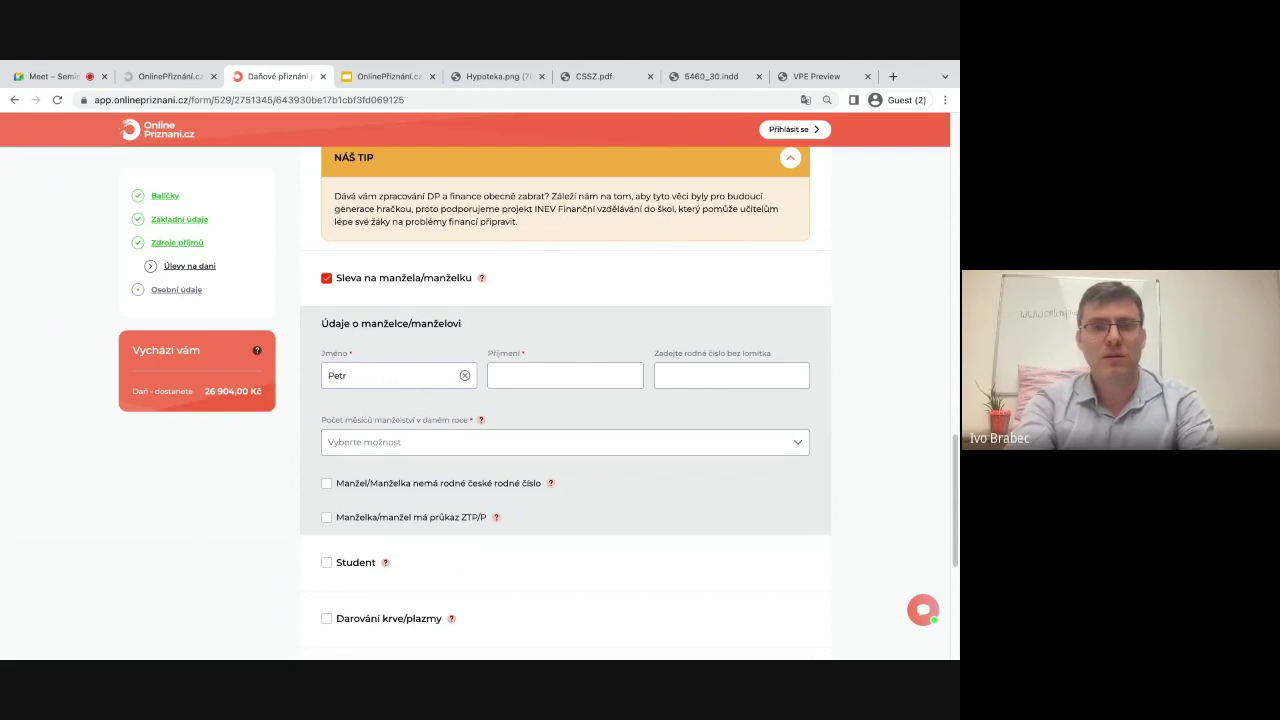
pyautogui.click(565, 375)
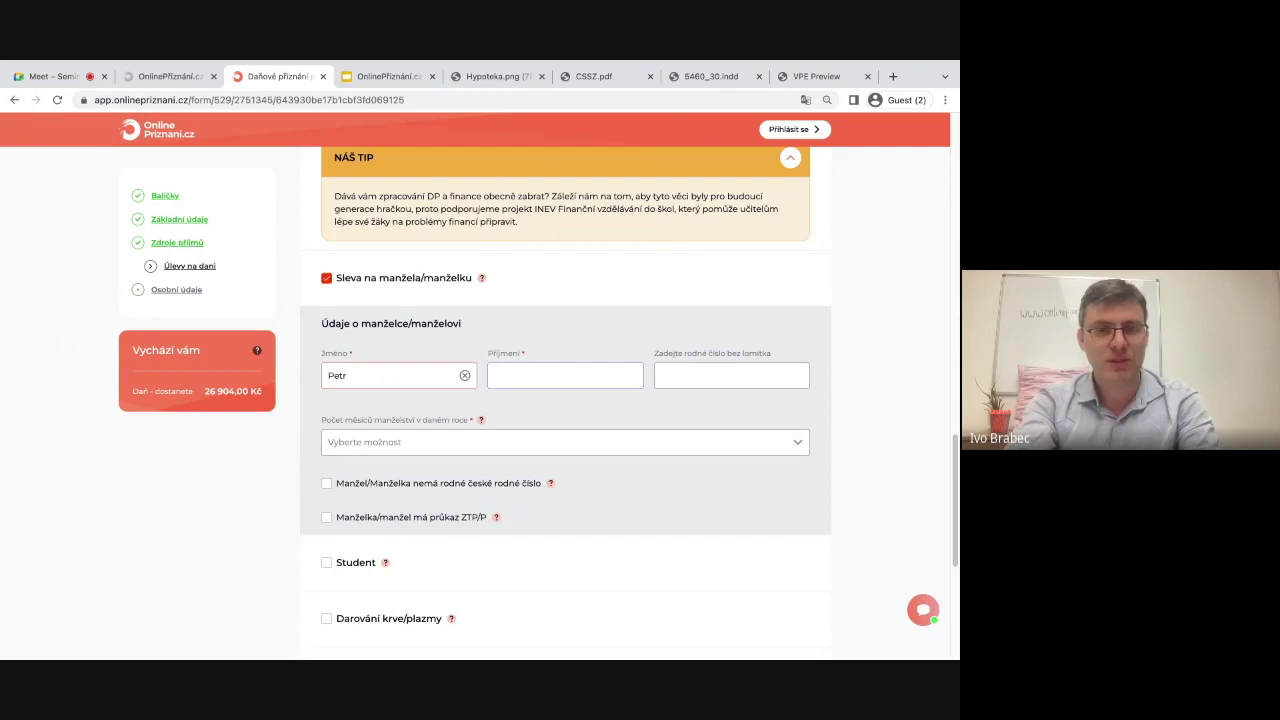
pyautogui.write('Danovy')
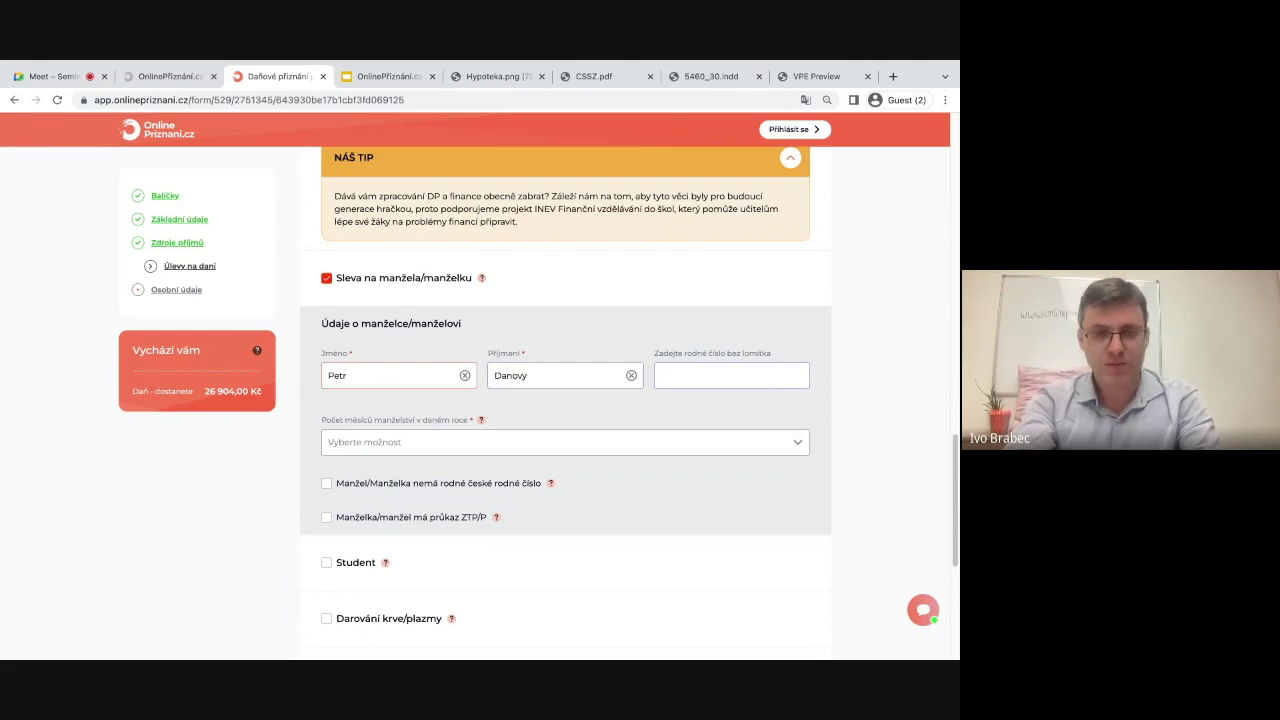
pyautogui.write('8501010012')
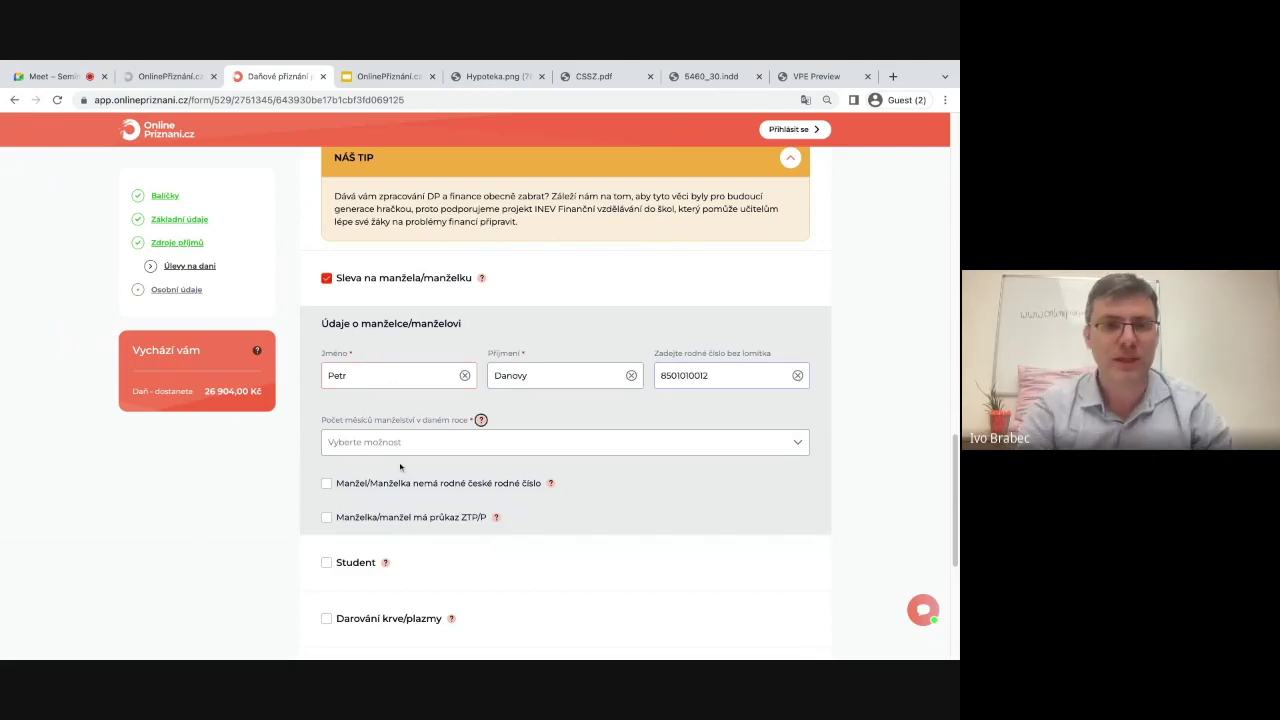
# - Set Počet měsíců manželství to 12
pyautogui.scroll(-1, 407, 426)
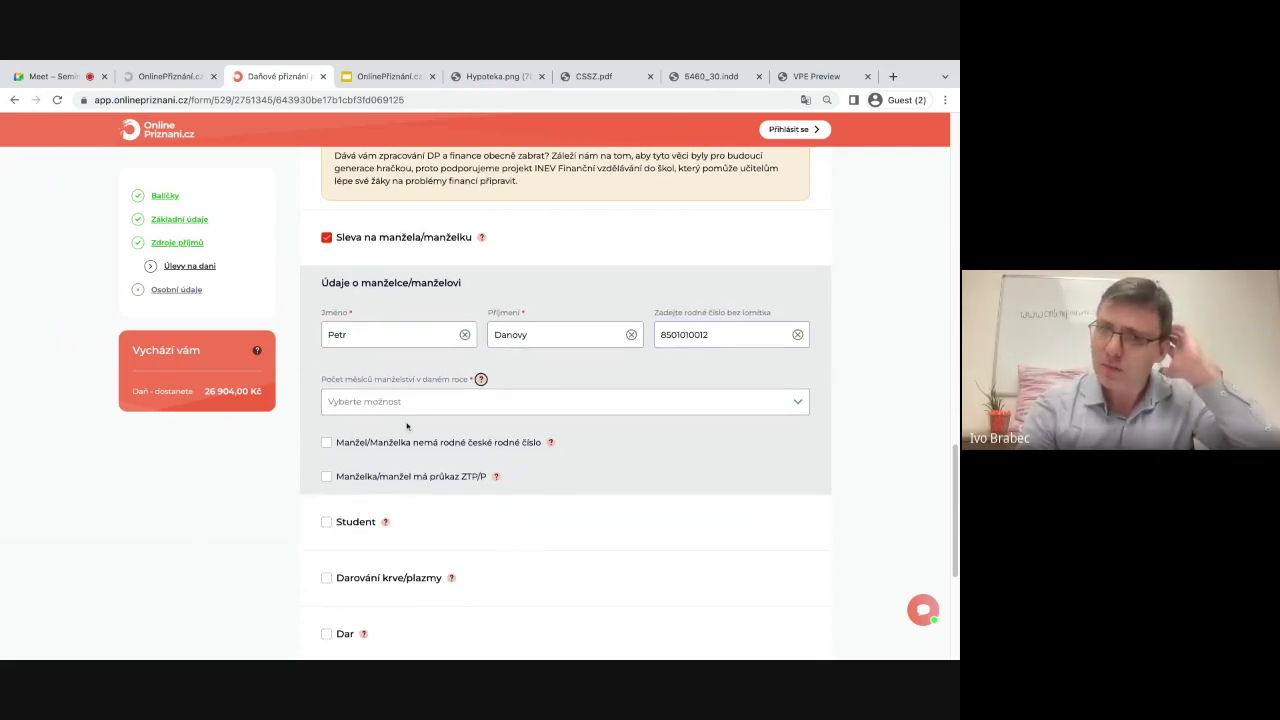
pyautogui.click(386, 410)
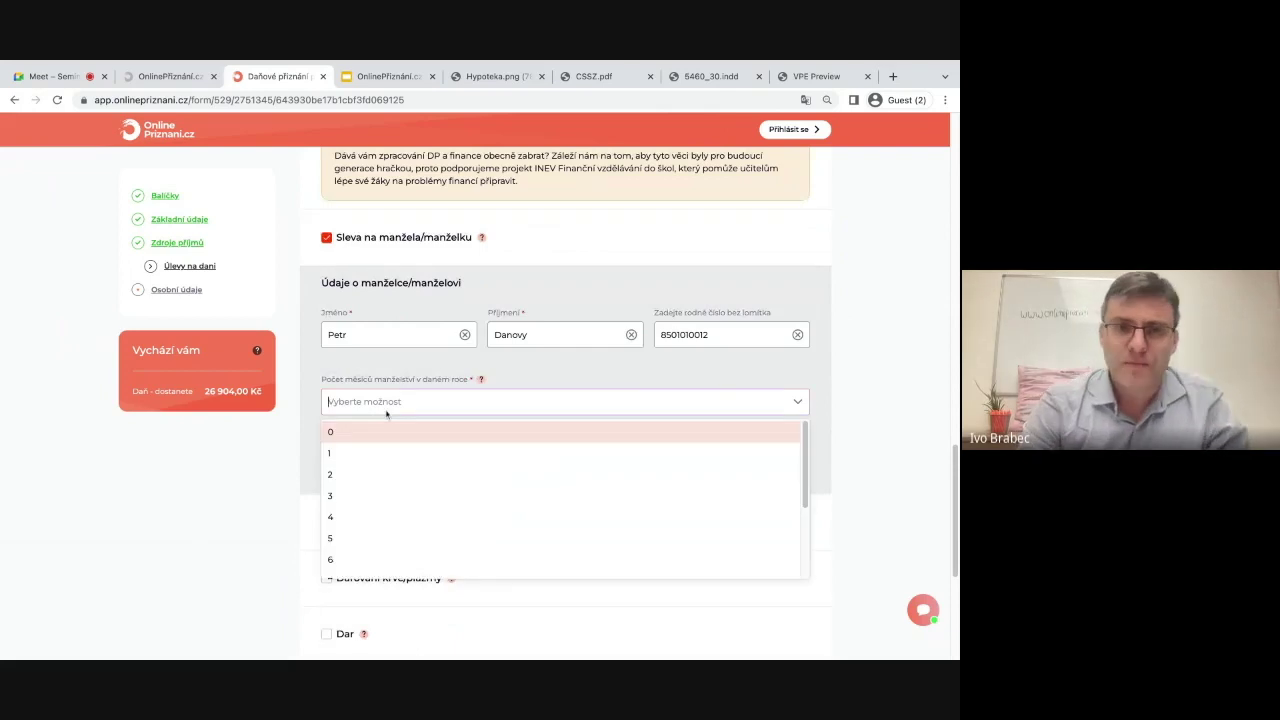
pyautogui.scroll(-3, 392, 488)
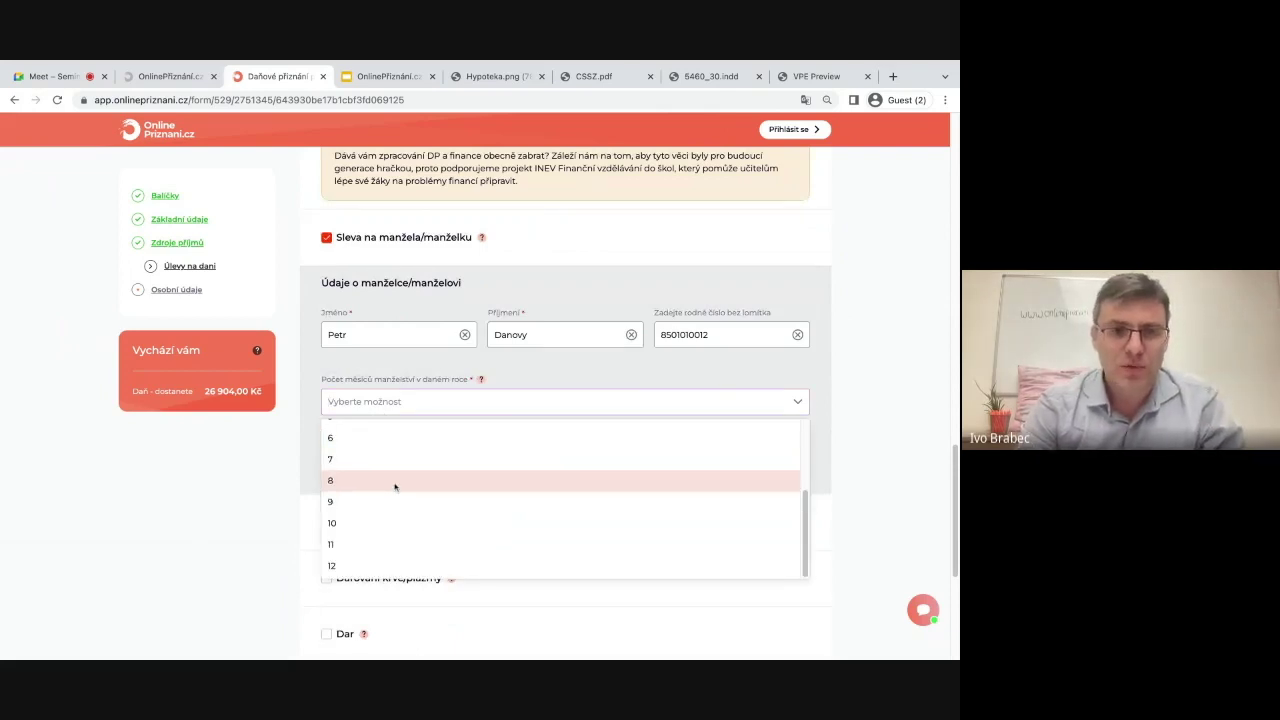
pyautogui.click(366, 566)
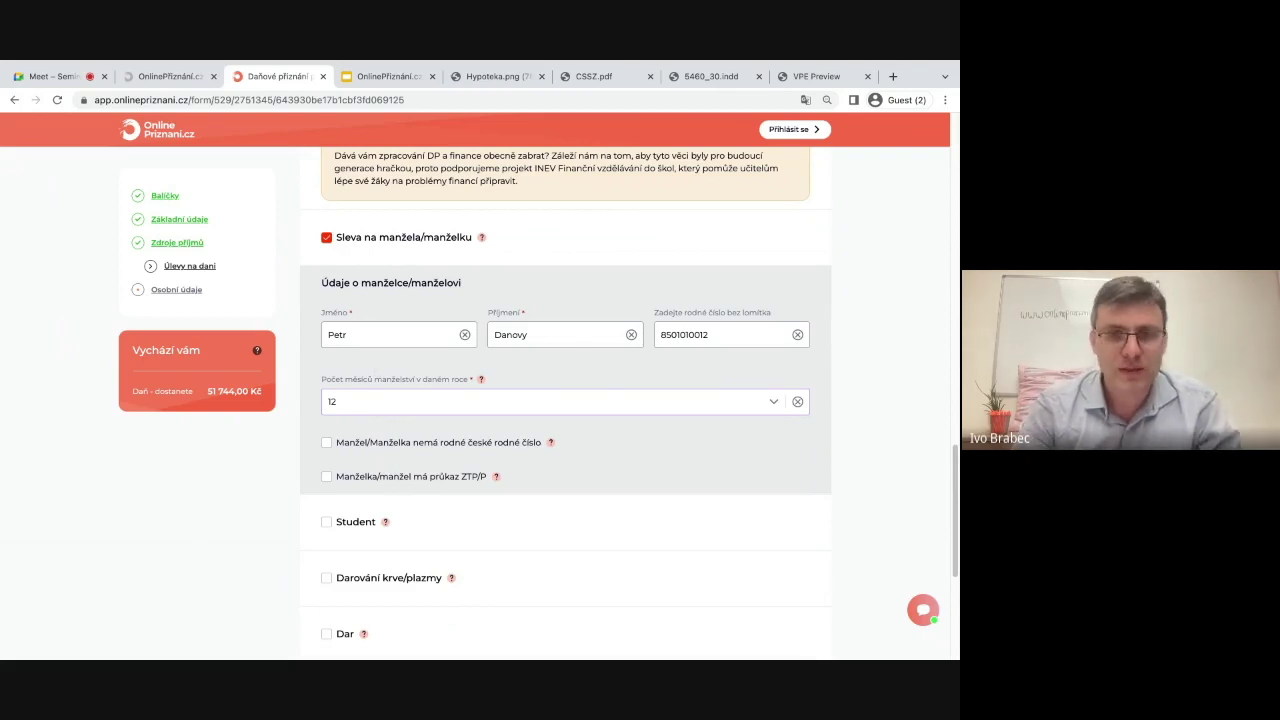
pyautogui.scroll(-1, 412, 410)
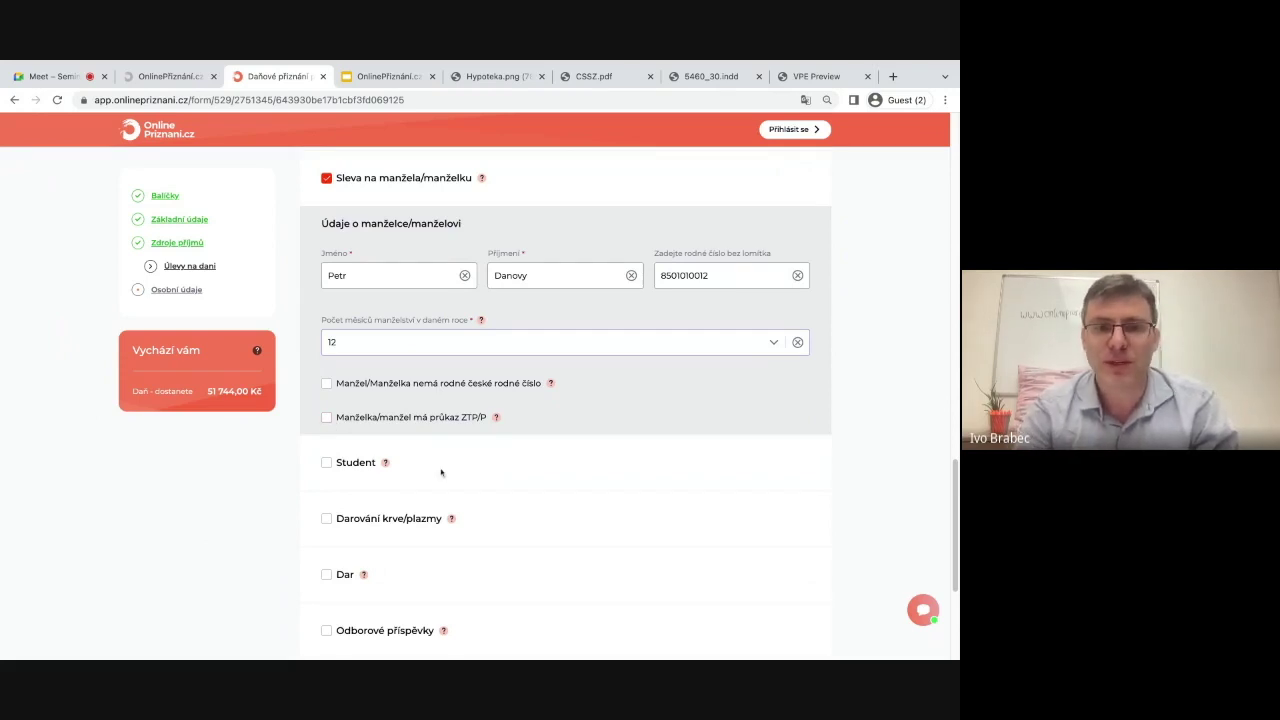
# - Leave the Úlevy na dani page with Pokračovat to reach Osobní údaje
pyautogui.scroll(-1, 443, 474)
pyautogui.scroll(1, 443, 474)
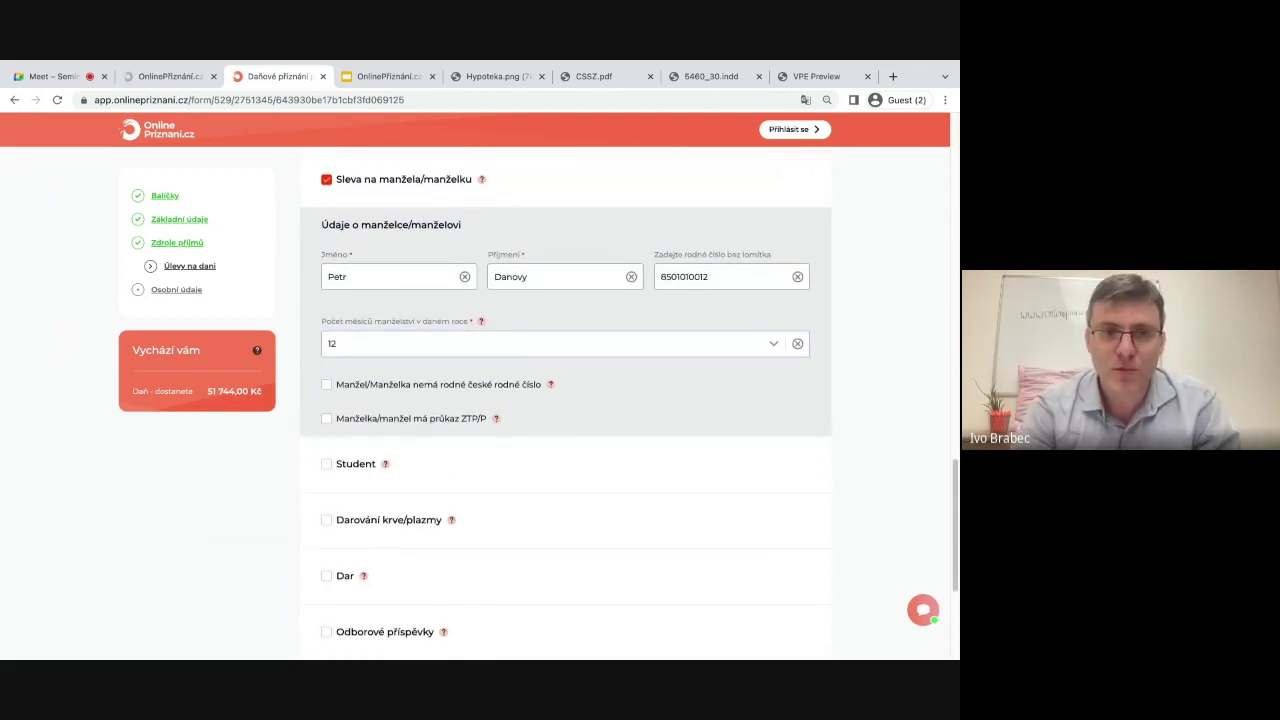
pyautogui.moveTo(135, 397); pyautogui.dragTo(132, 349)
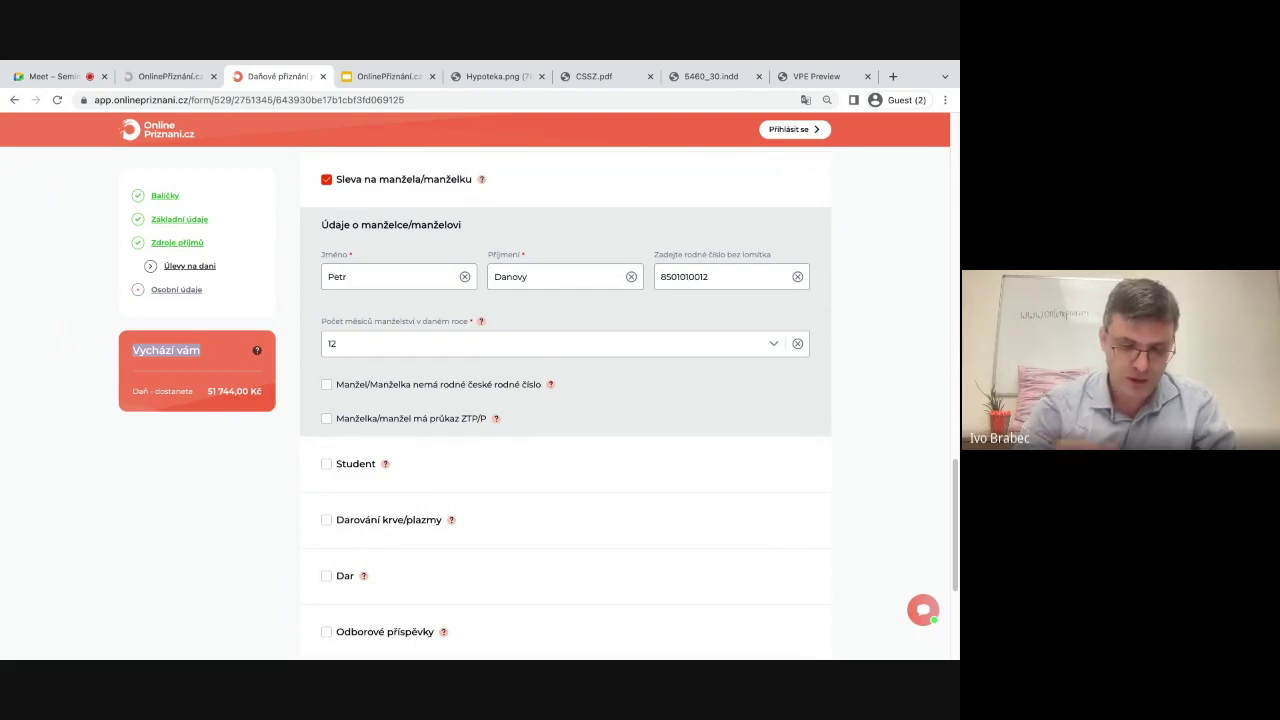
pyautogui.scroll(-5, 359, 411)
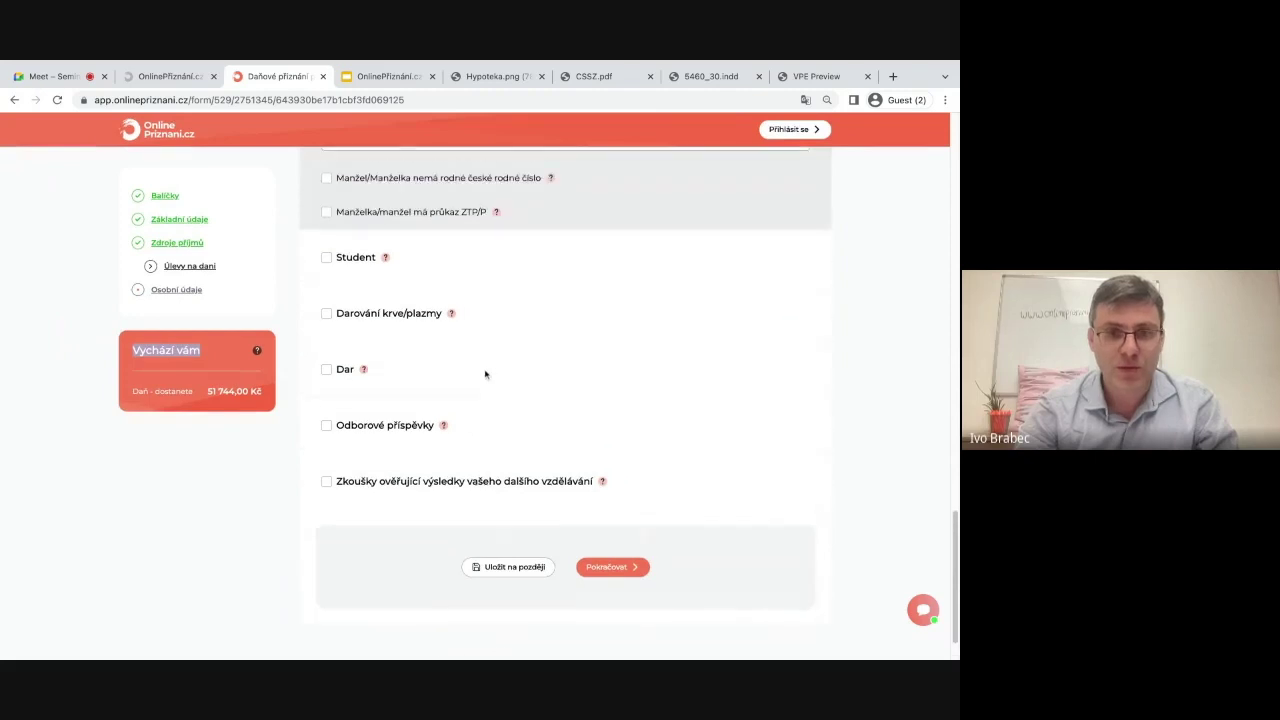
pyautogui.click(616, 529)
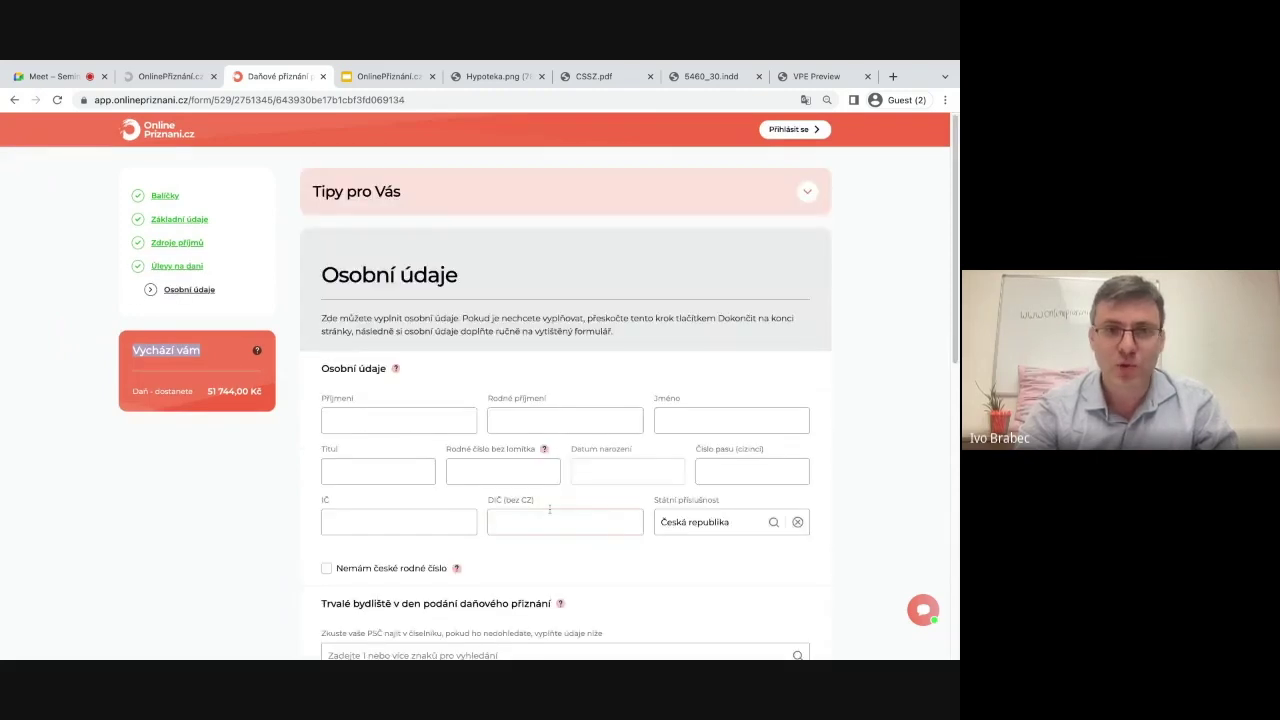
# - Enter the taxpayer's surname, first name and birth number so the birth date auto-fills
pyautogui.scroll(-1, 469, 386)
pyautogui.scroll(-1, 469, 386)
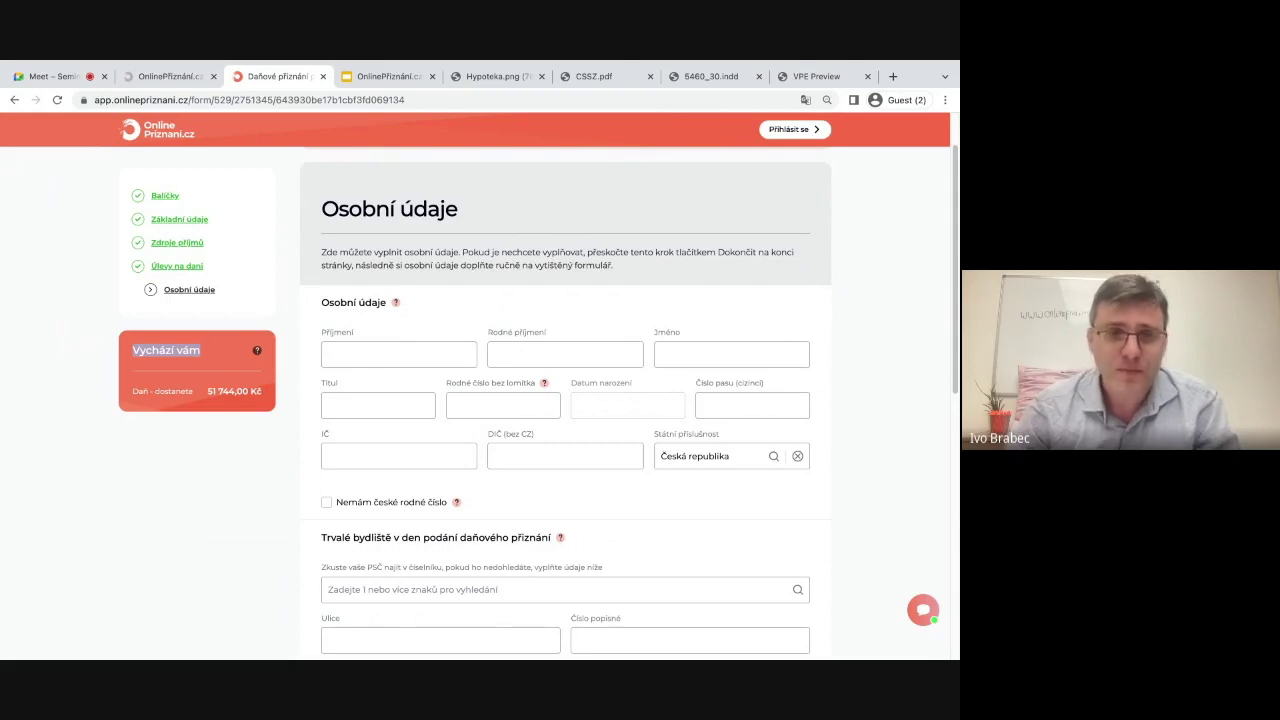
pyautogui.click(407, 362)
pyautogui.write('Danov')
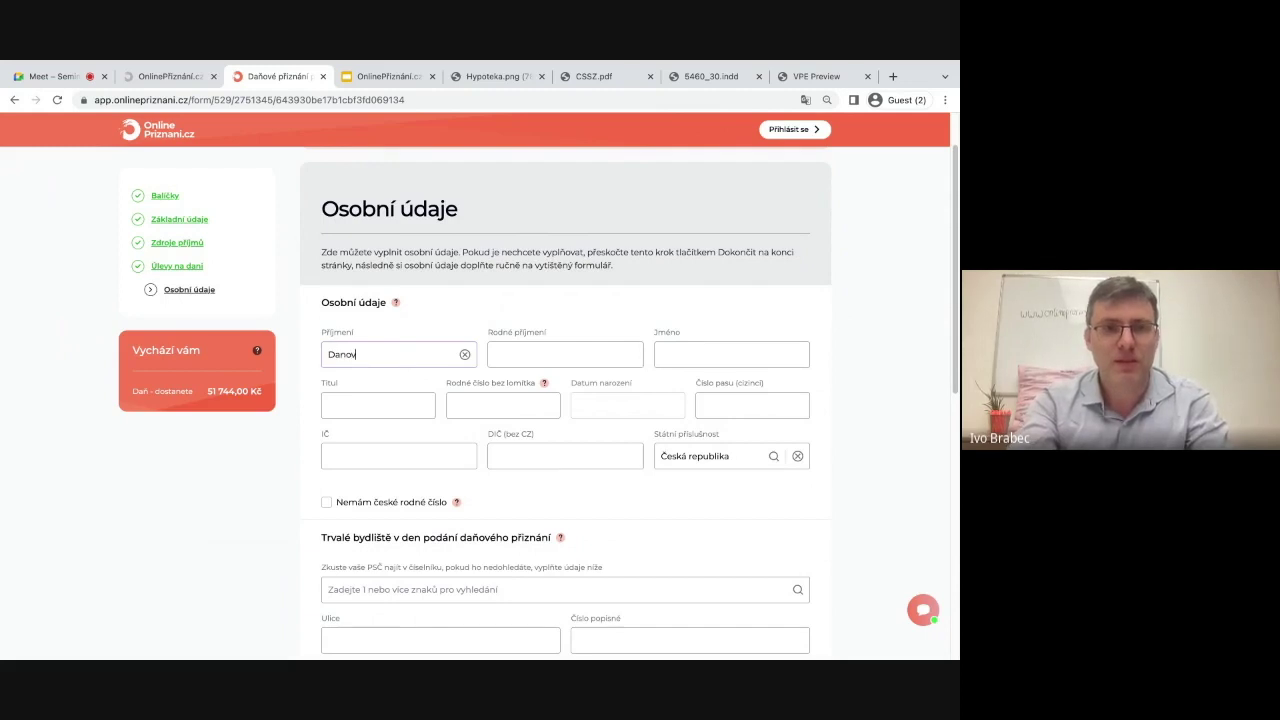
pyautogui.write('aEvu')
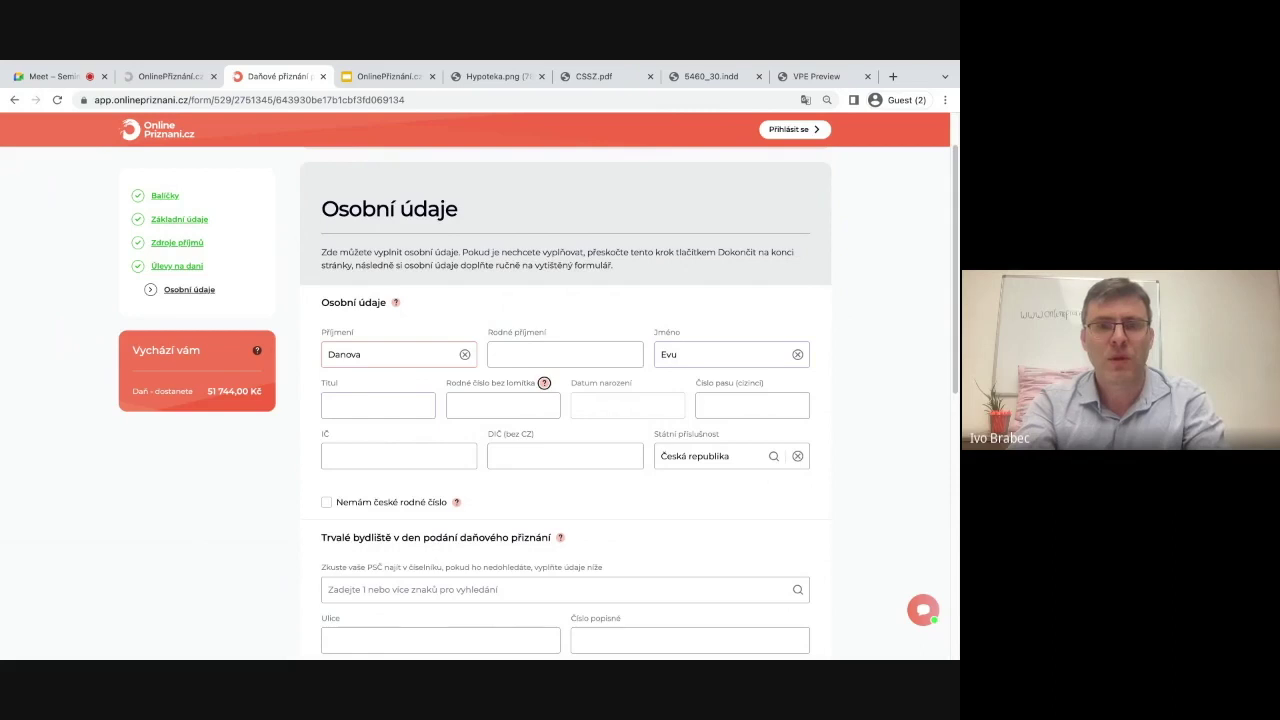
pyautogui.write('8')
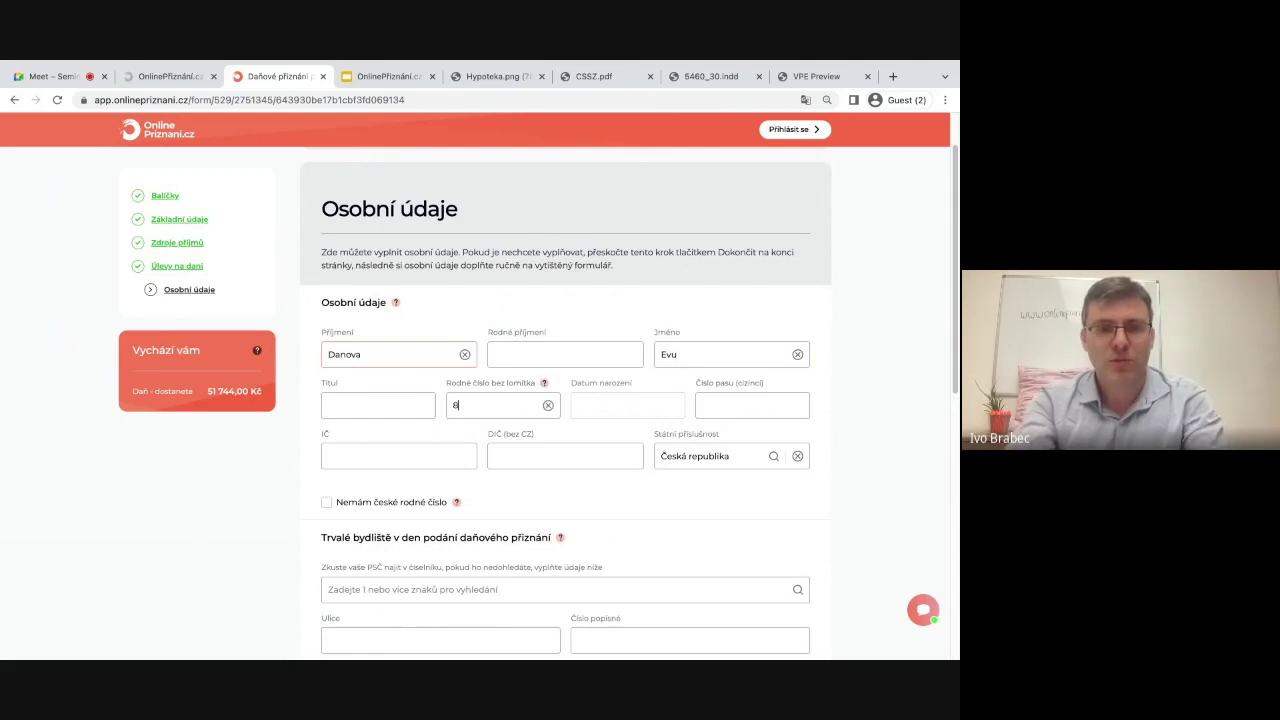
pyautogui.write('5023')
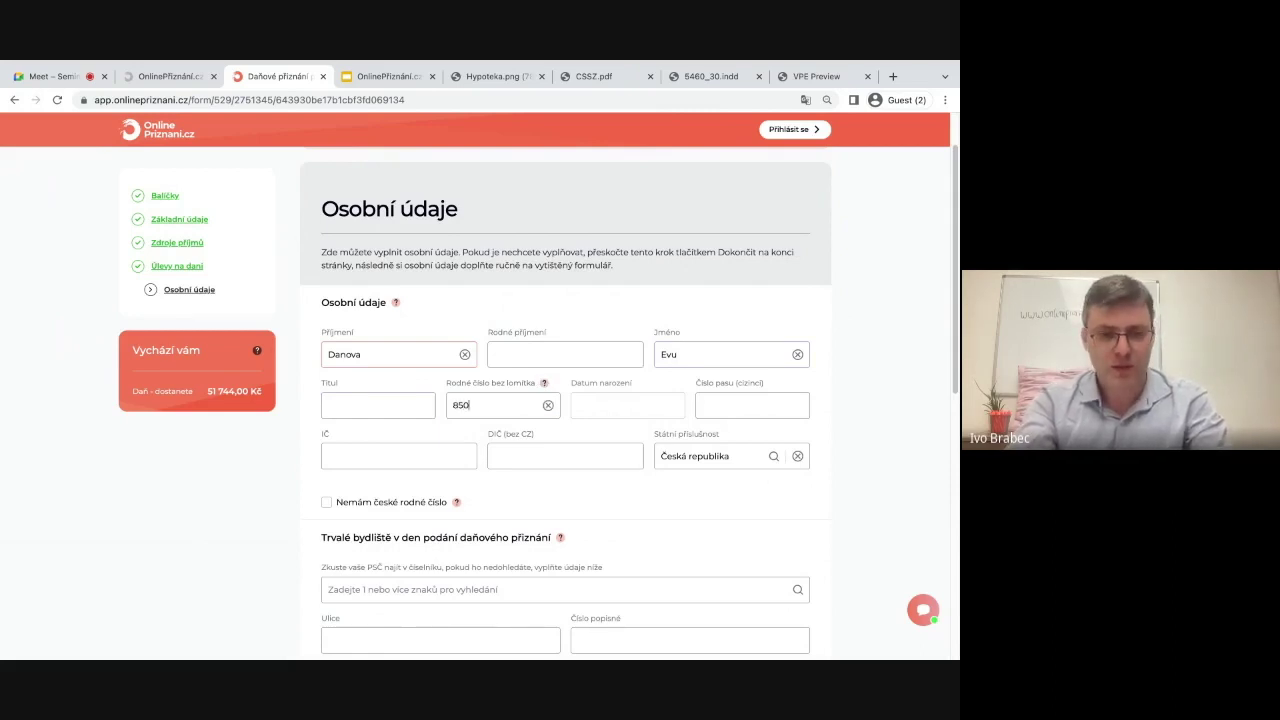
pyautogui.press('BackSpace')
pyautogui.press('BackSpace')
pyautogui.write('10')
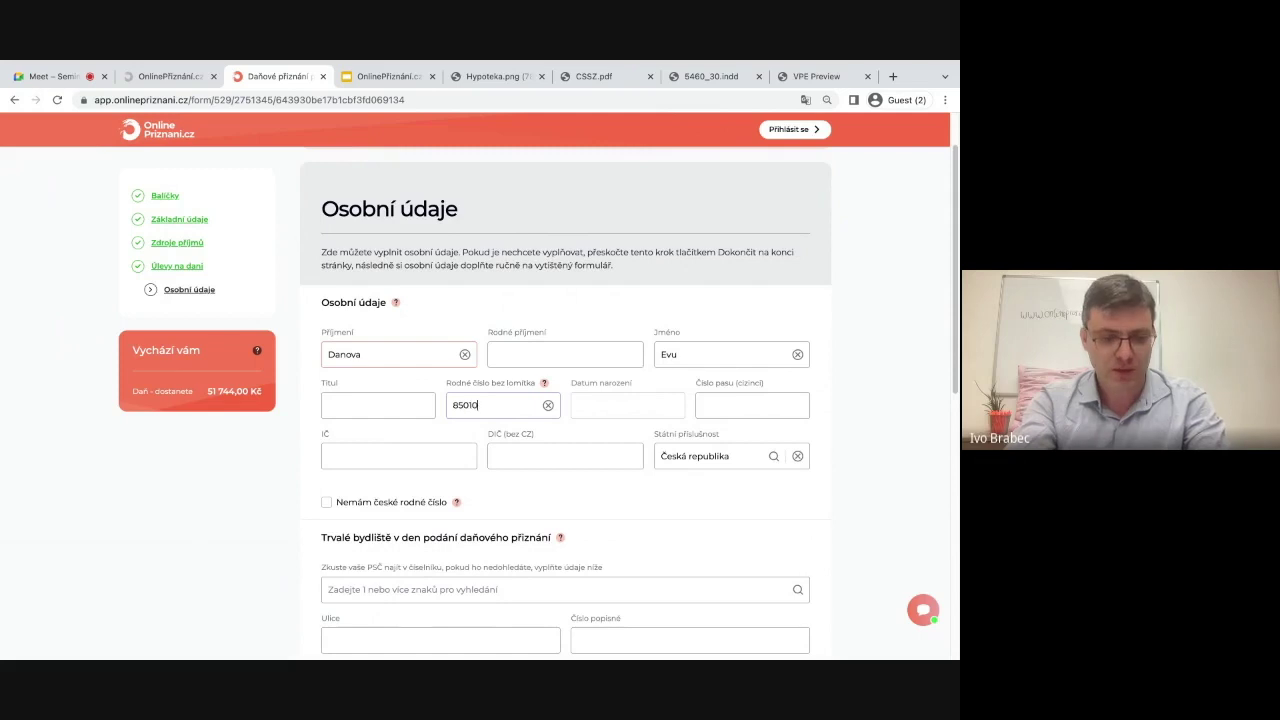
pyautogui.write('10012')
pyautogui.press('Tab')
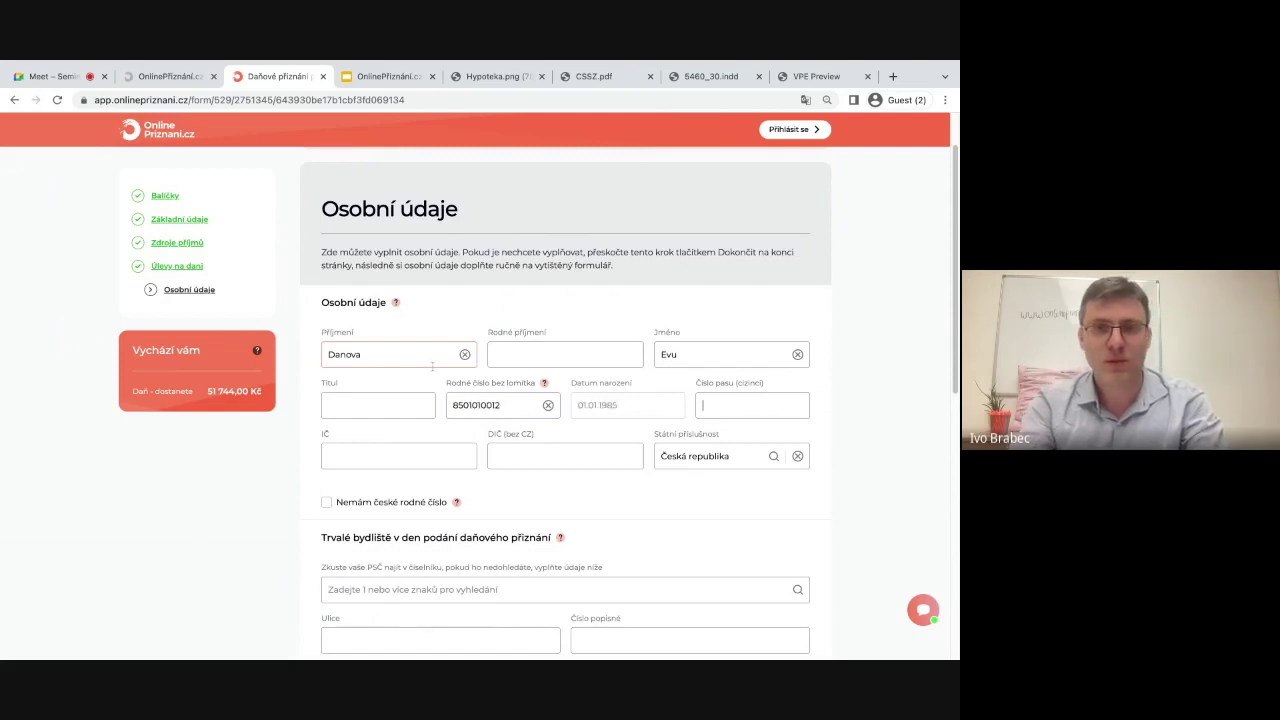
pyautogui.press('Tab')
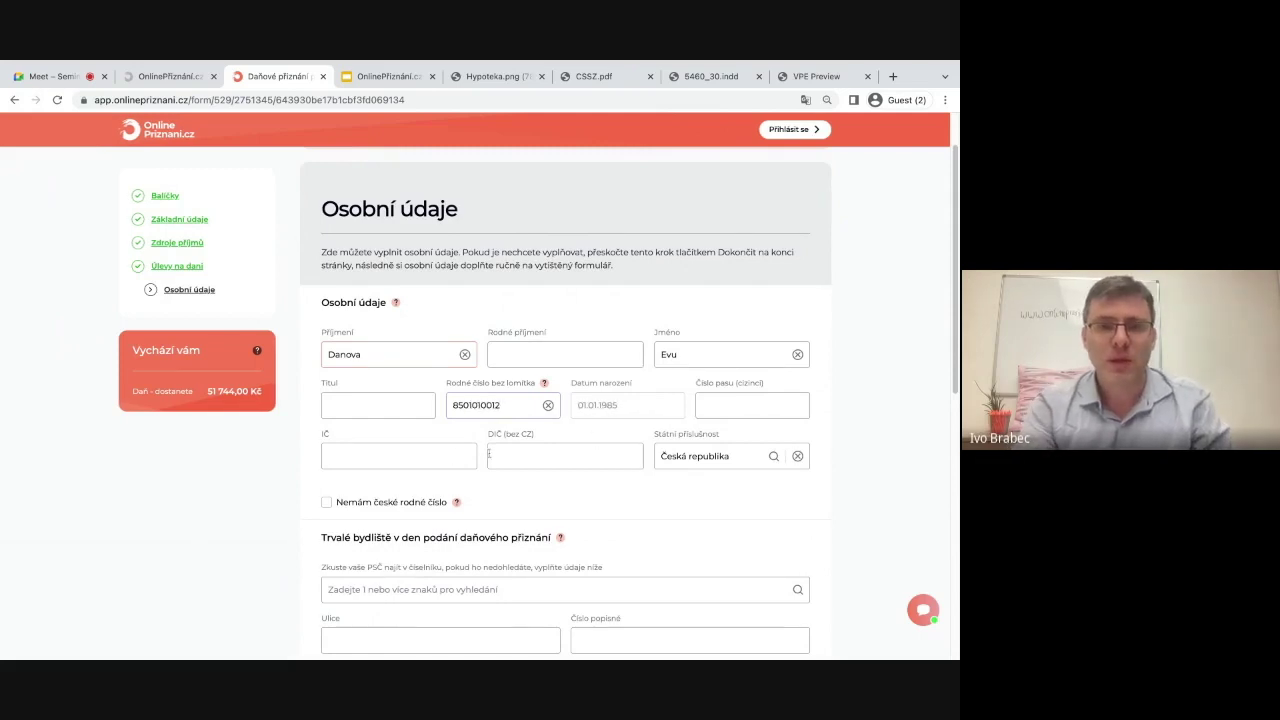
pyautogui.scroll(-1, 494, 446)
pyautogui.scroll(-1, 494, 446)
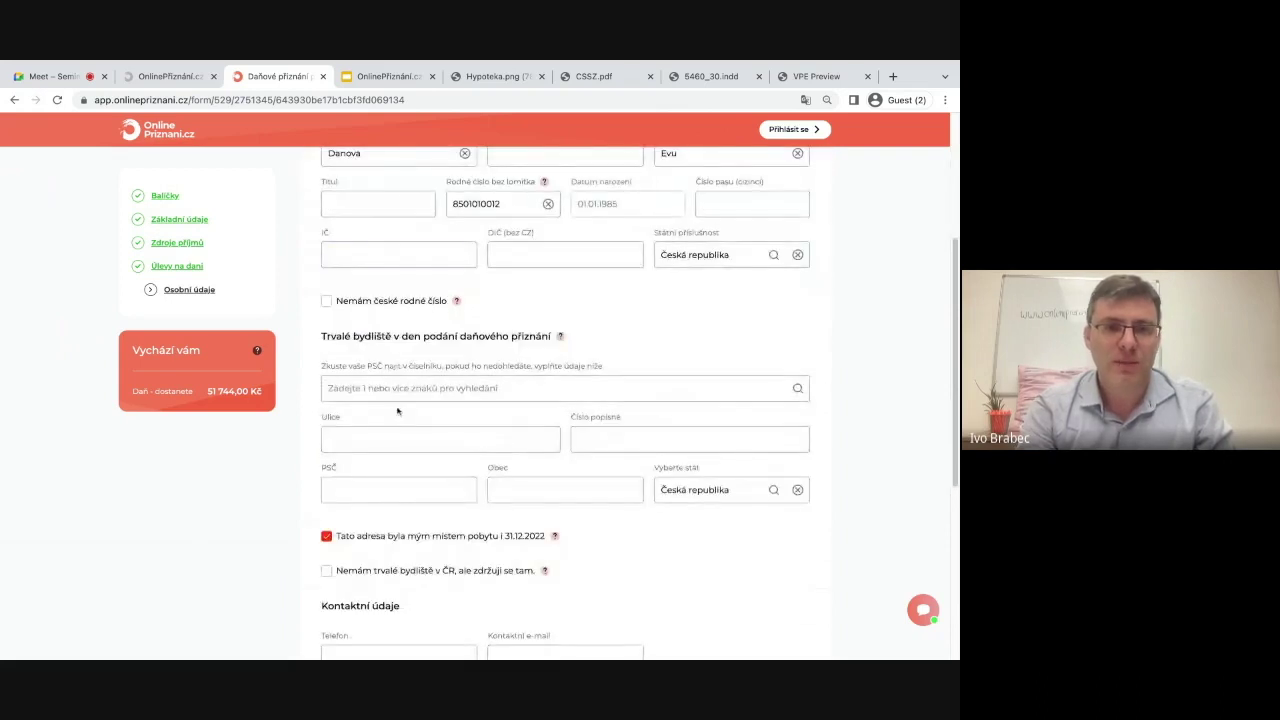
# - Enter the permanent-address street, house number and postcode; Obec fills in automatically
pyautogui.click(372, 439)
pyautogui.scroll(-1, 465, 347)
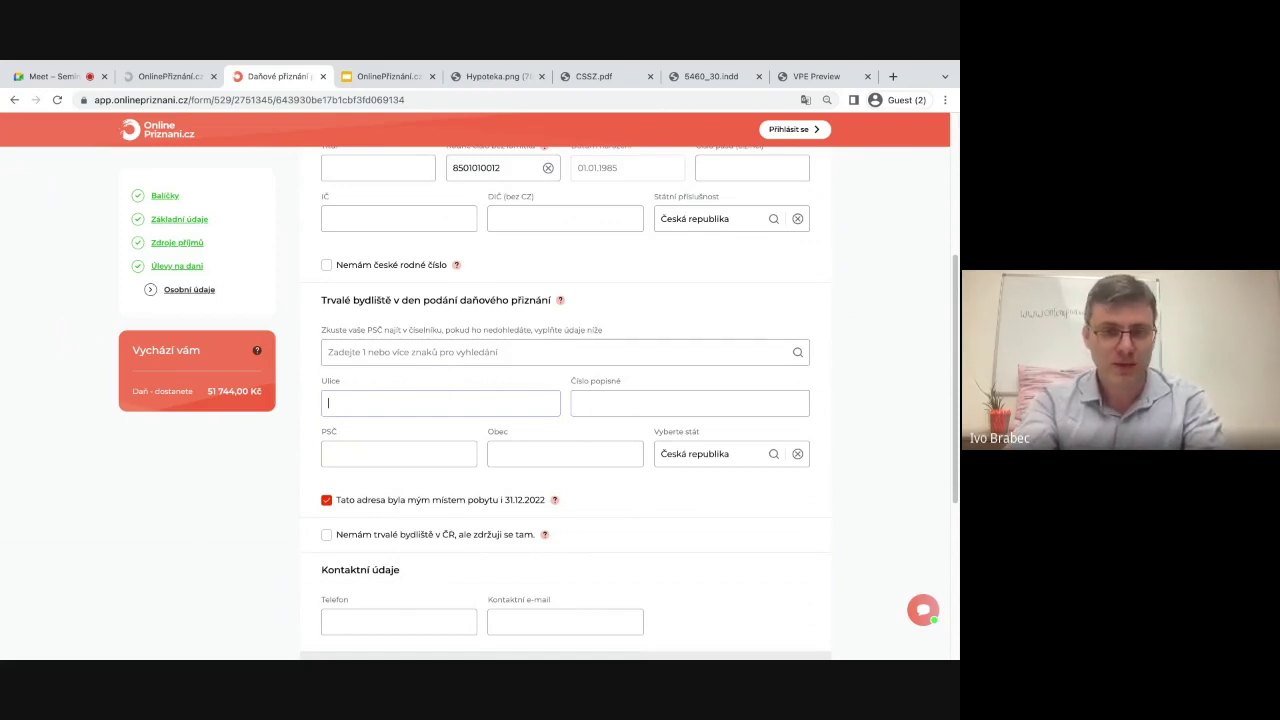
pyautogui.write('Dano')
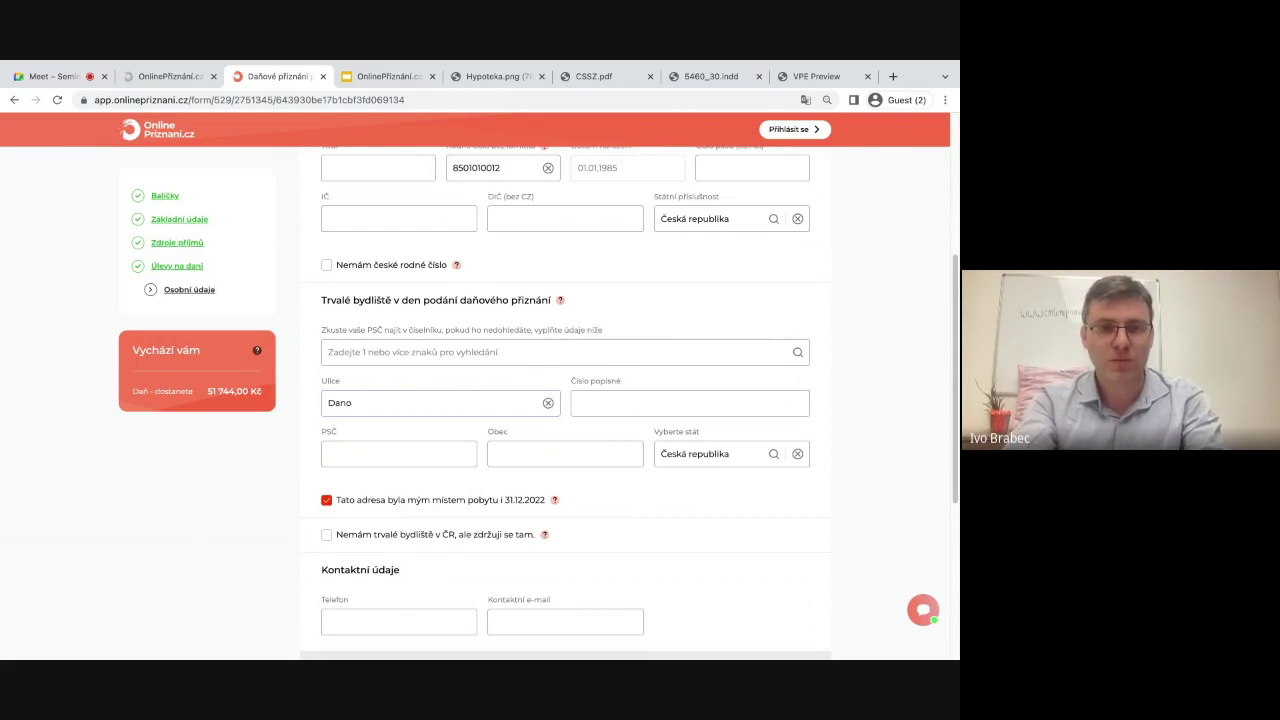
pyautogui.write('va')
pyautogui.write('1')
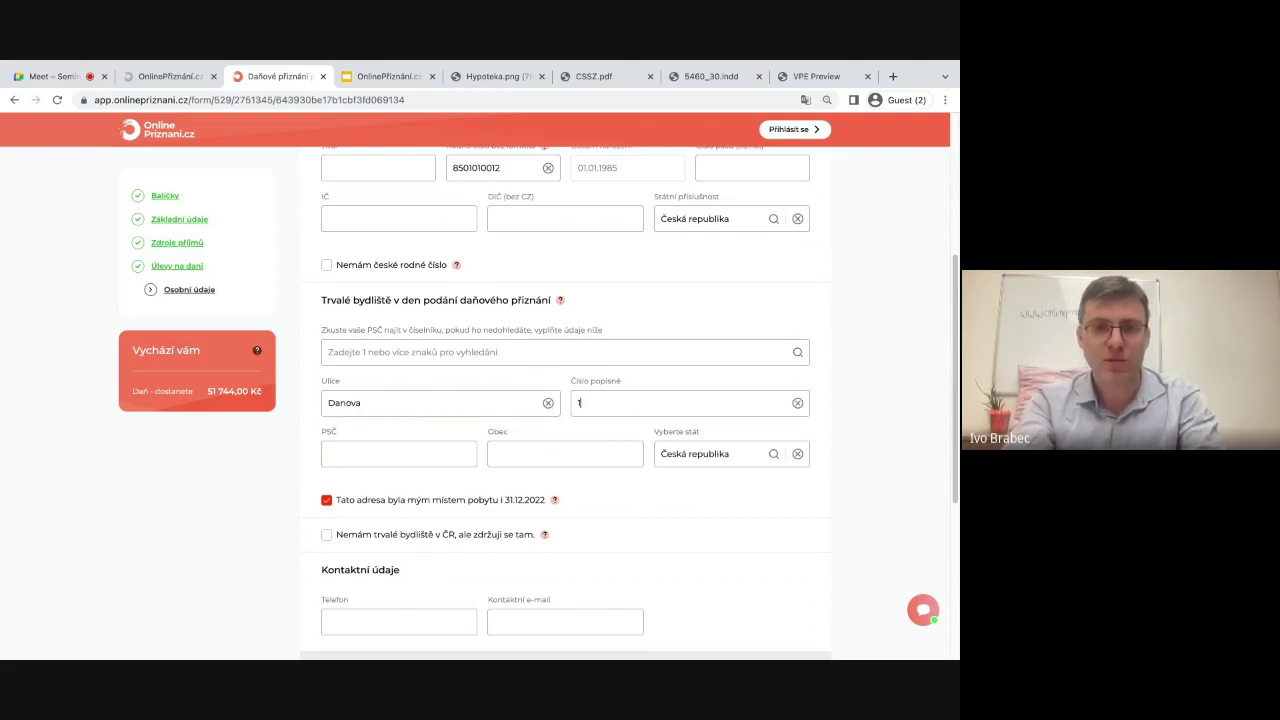
pyautogui.write('13')
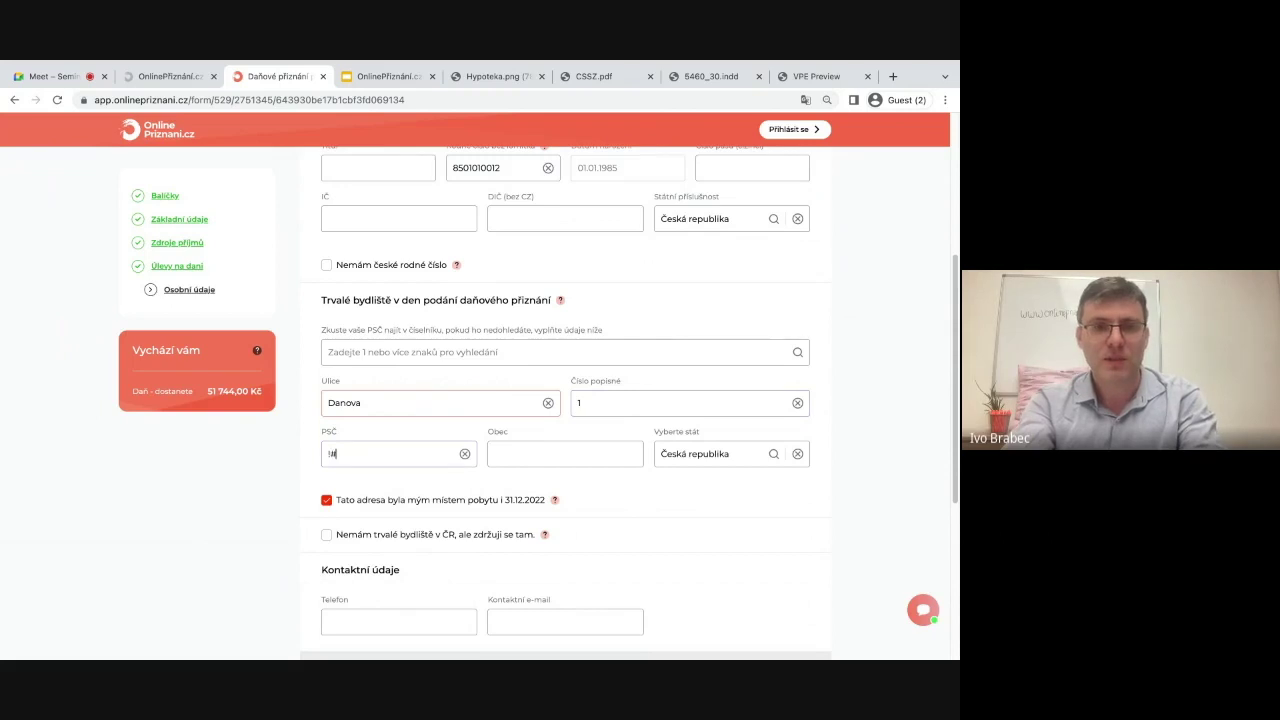
pyautogui.press('BackSpace')
pyautogui.write('3000')
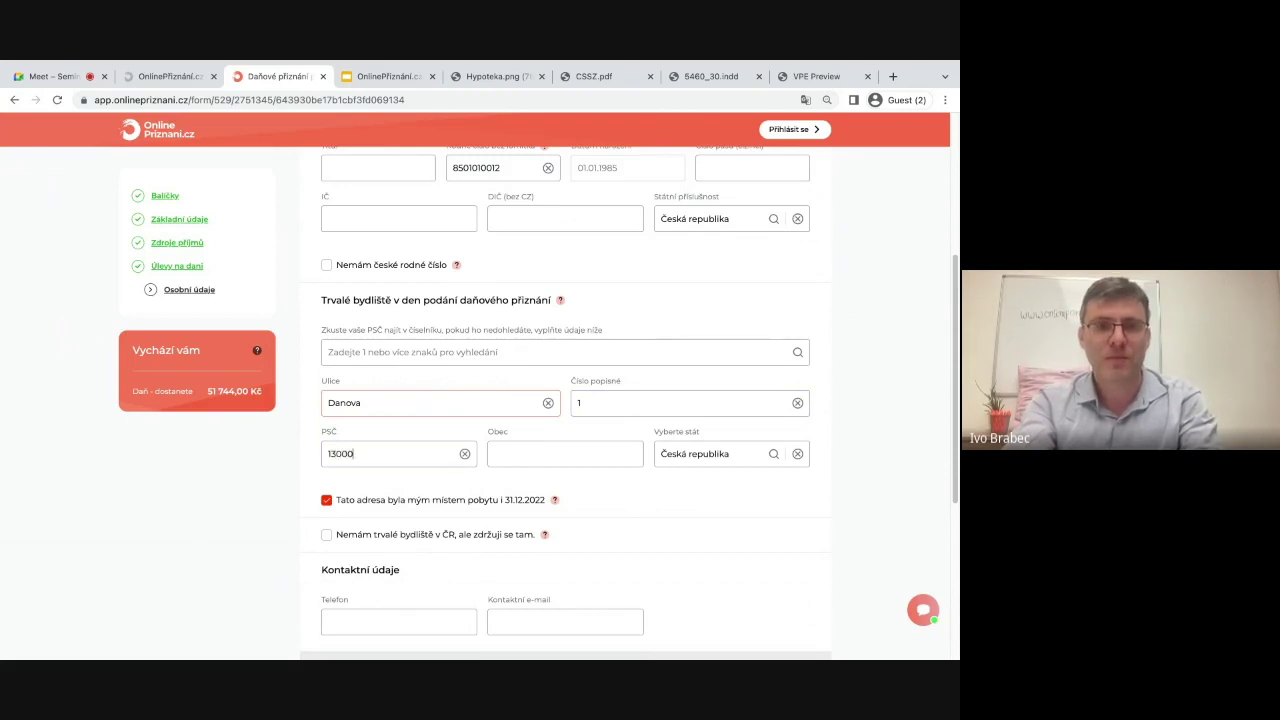
pyautogui.write('Praha 3')
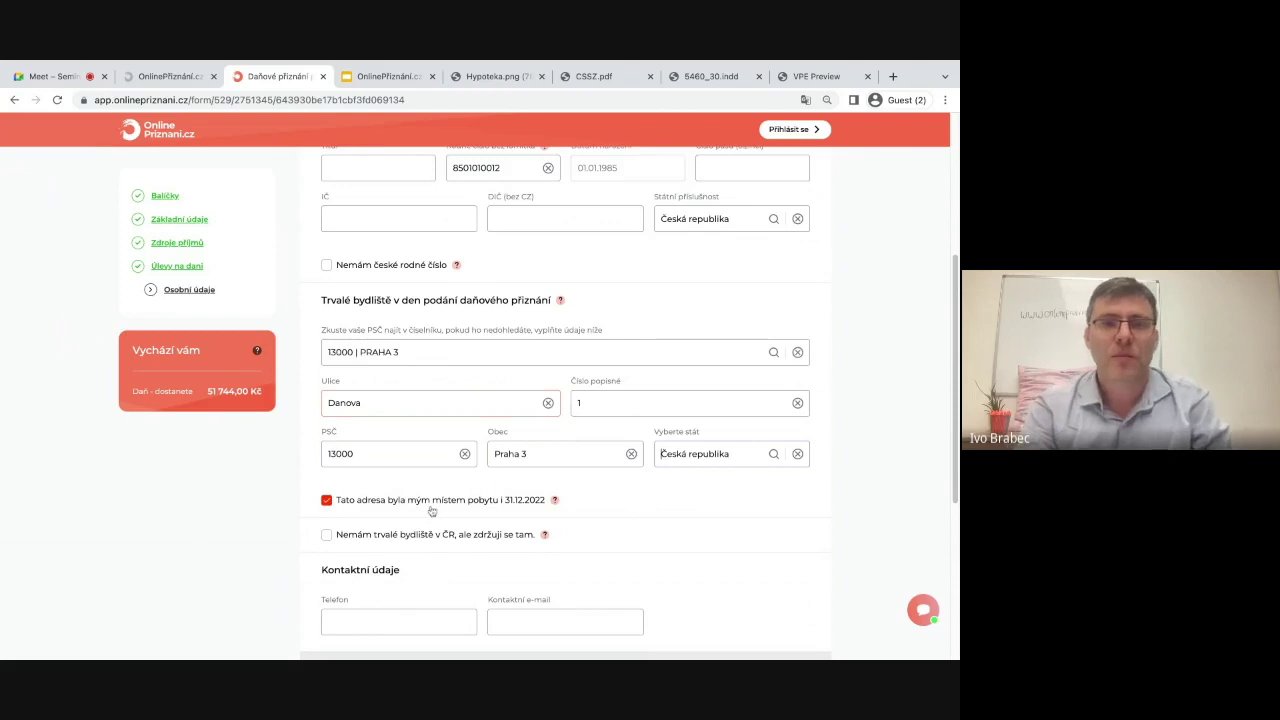
pyautogui.scroll(-2, 432, 511)
pyautogui.scroll(-4, 432, 511)
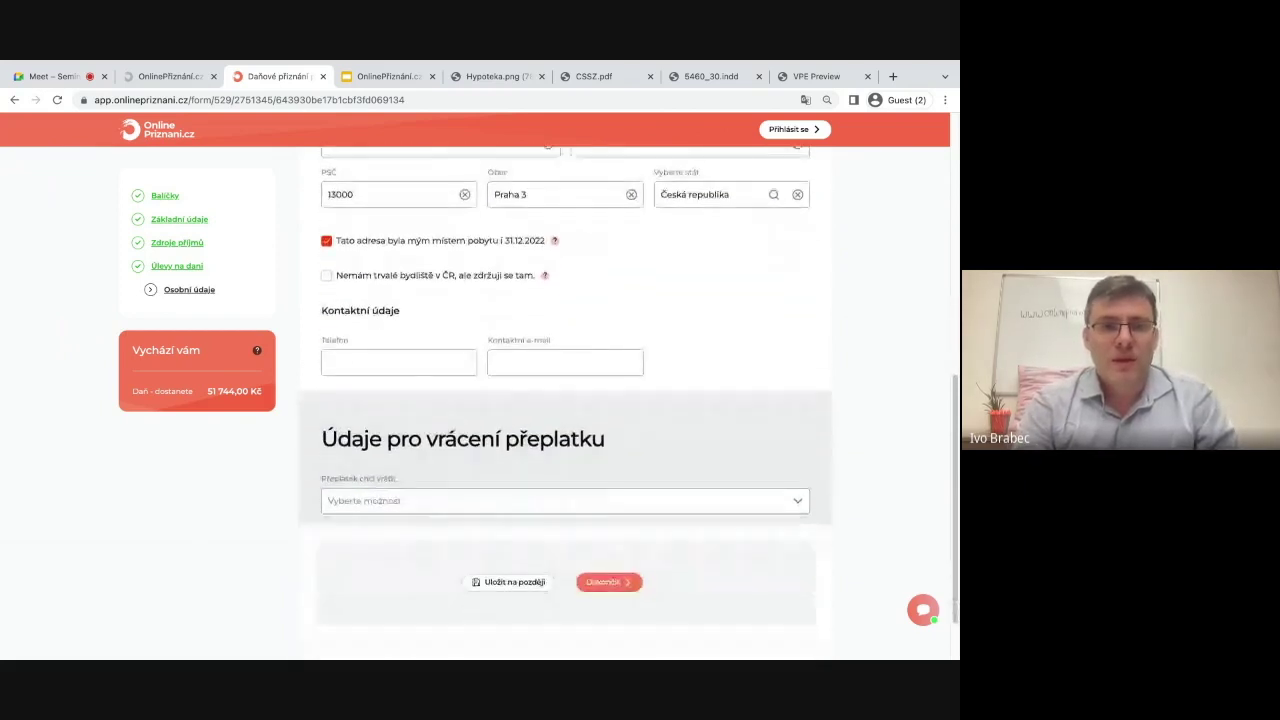
# - Fill the Telefon field with the taxpayer's phone number and Kontaktní e-mail with their e-mail address
pyautogui.click(403, 348)
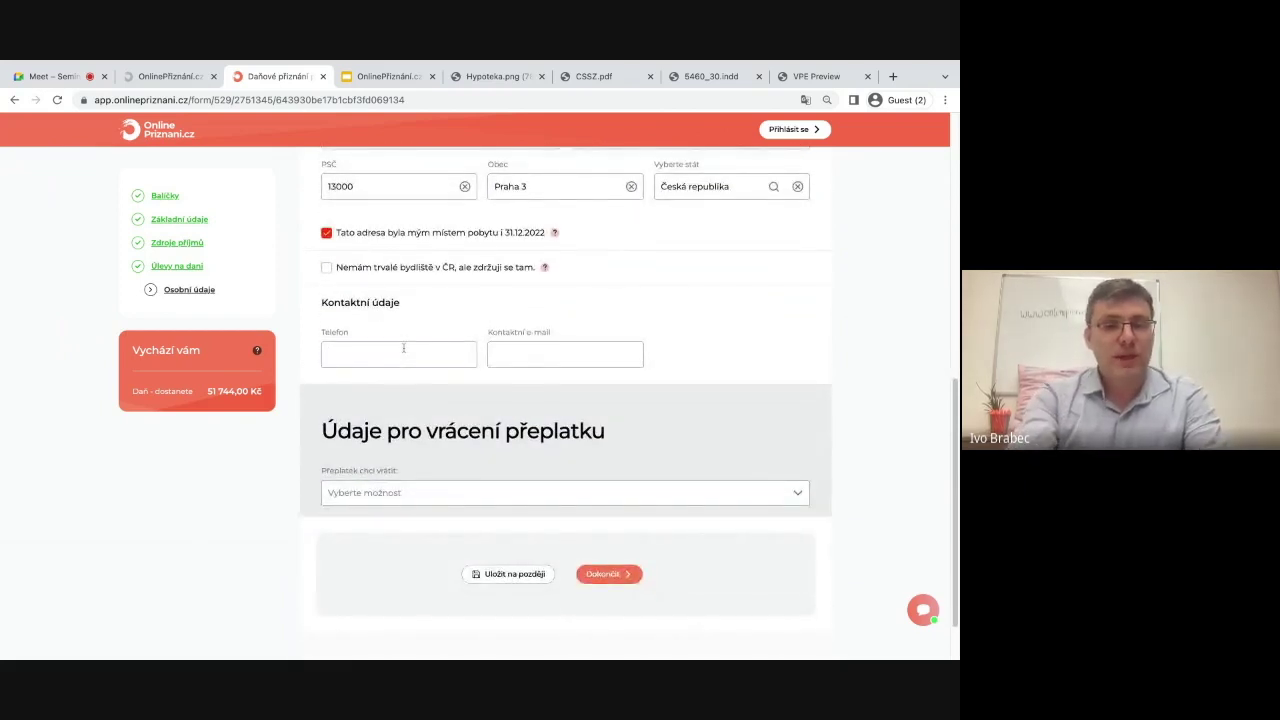
pyautogui.write('77')
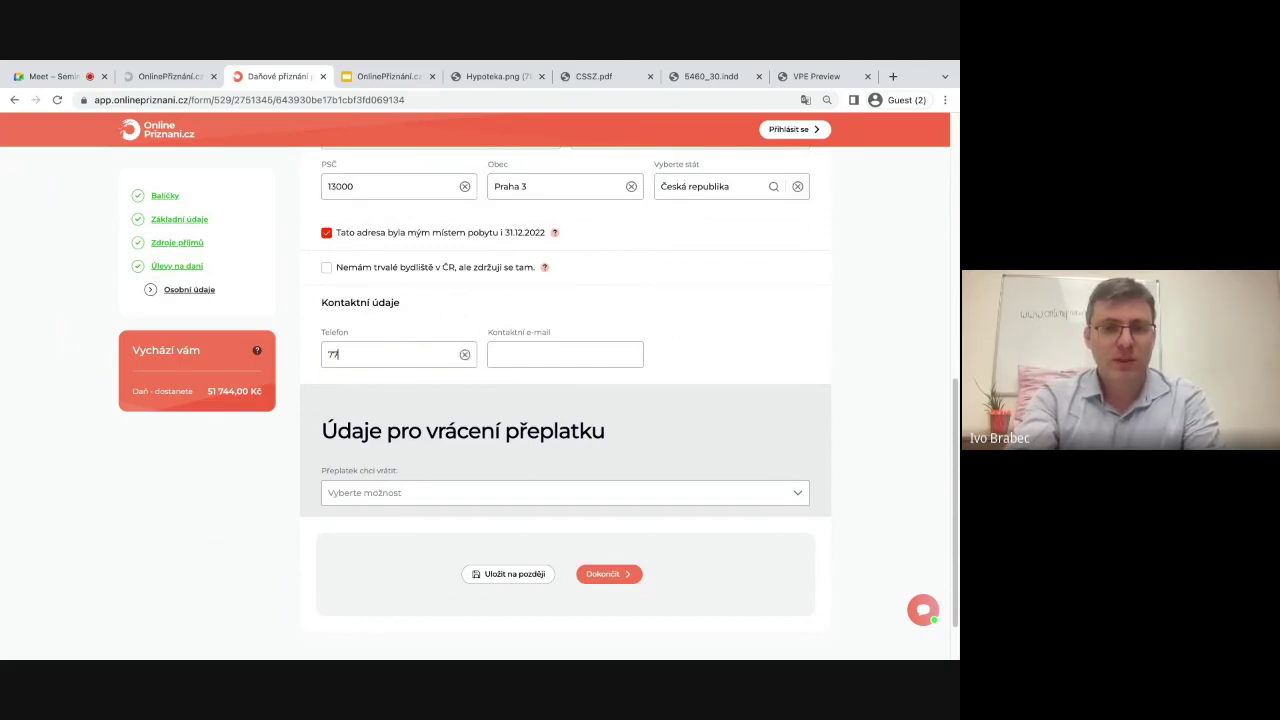
pyautogui.write('0000000')
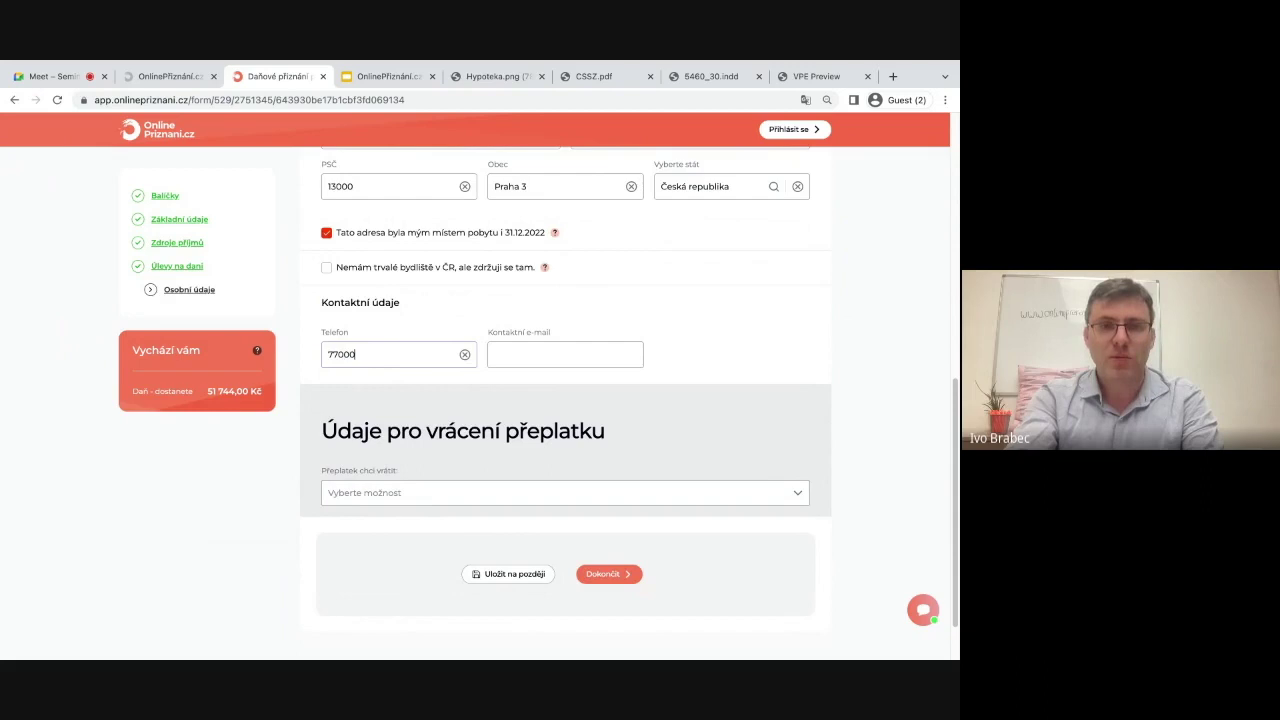
pyautogui.click(565, 354)
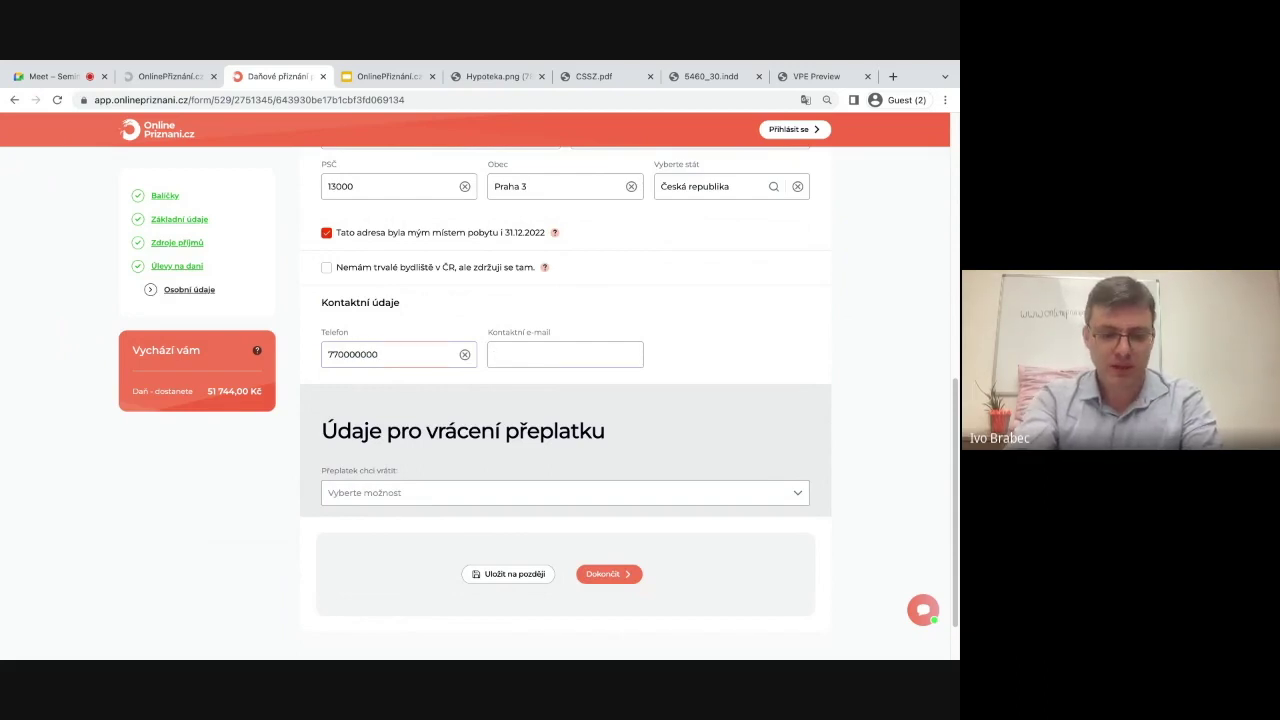
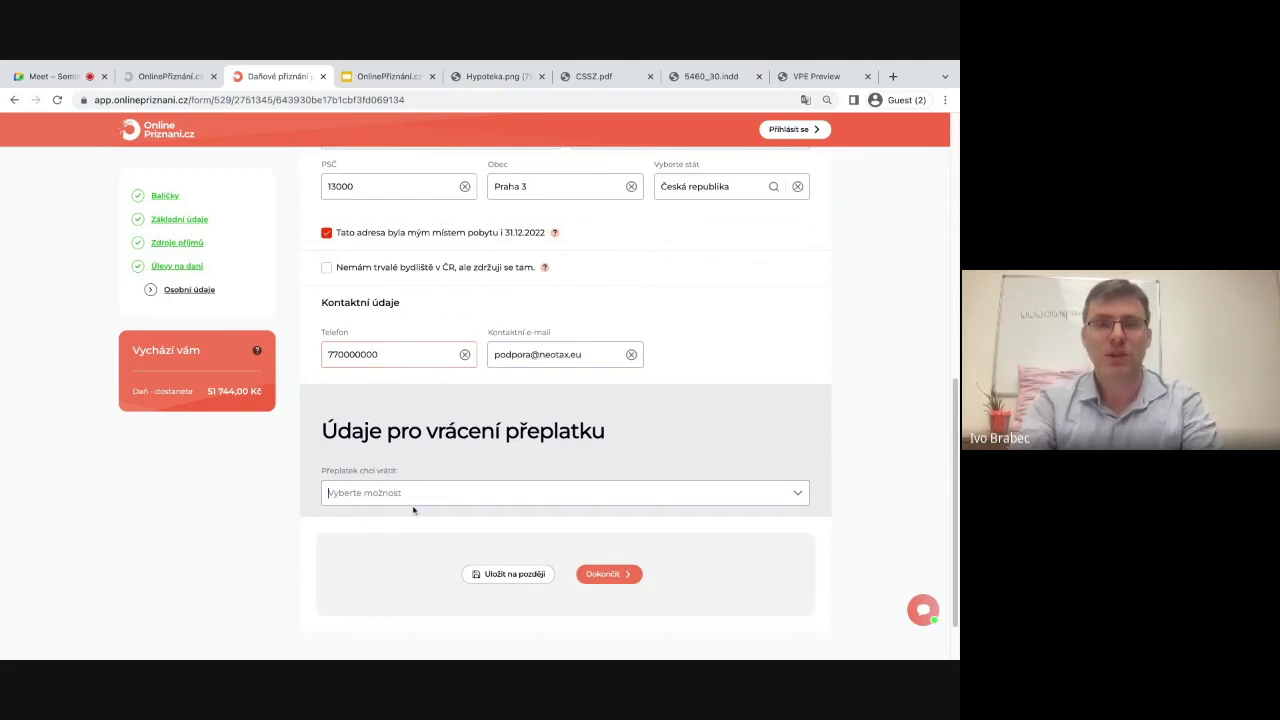
pyautogui.scroll(-2, 427, 436)
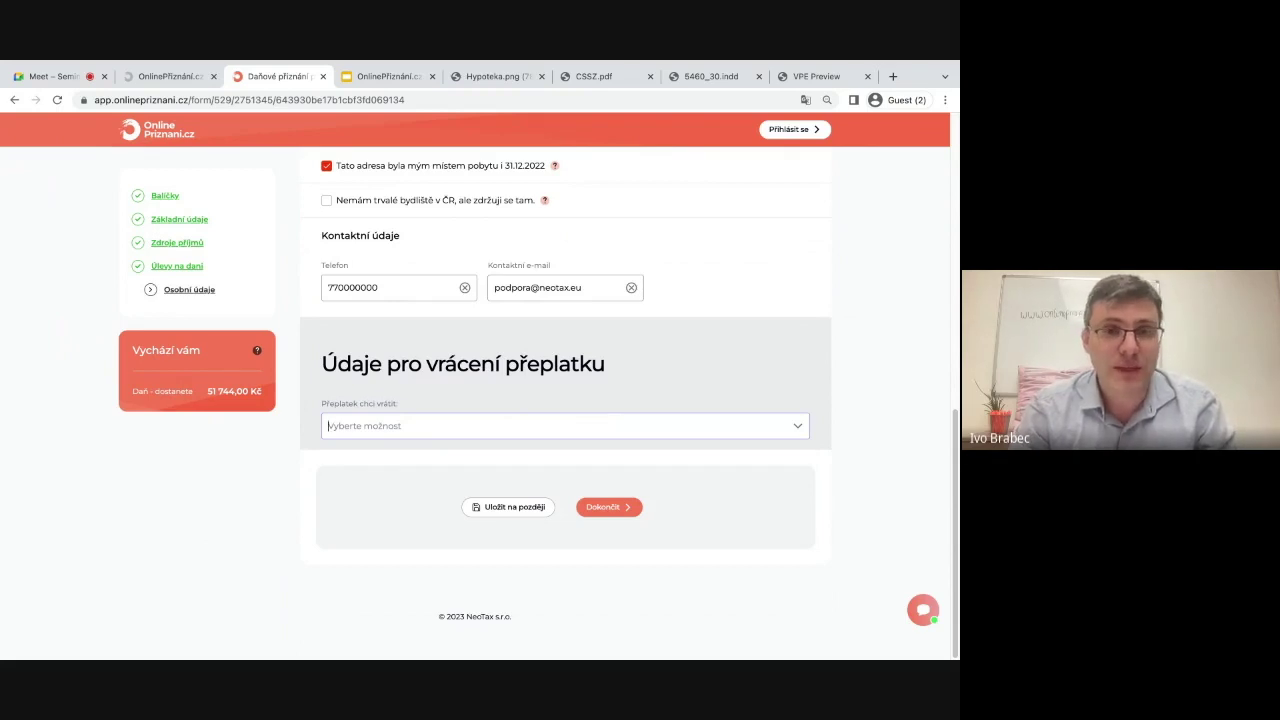
# - Refund to 'Na účet vedený v ČR' with the account number, bank code 0100 and KB, then finish
pyautogui.click(391, 436)
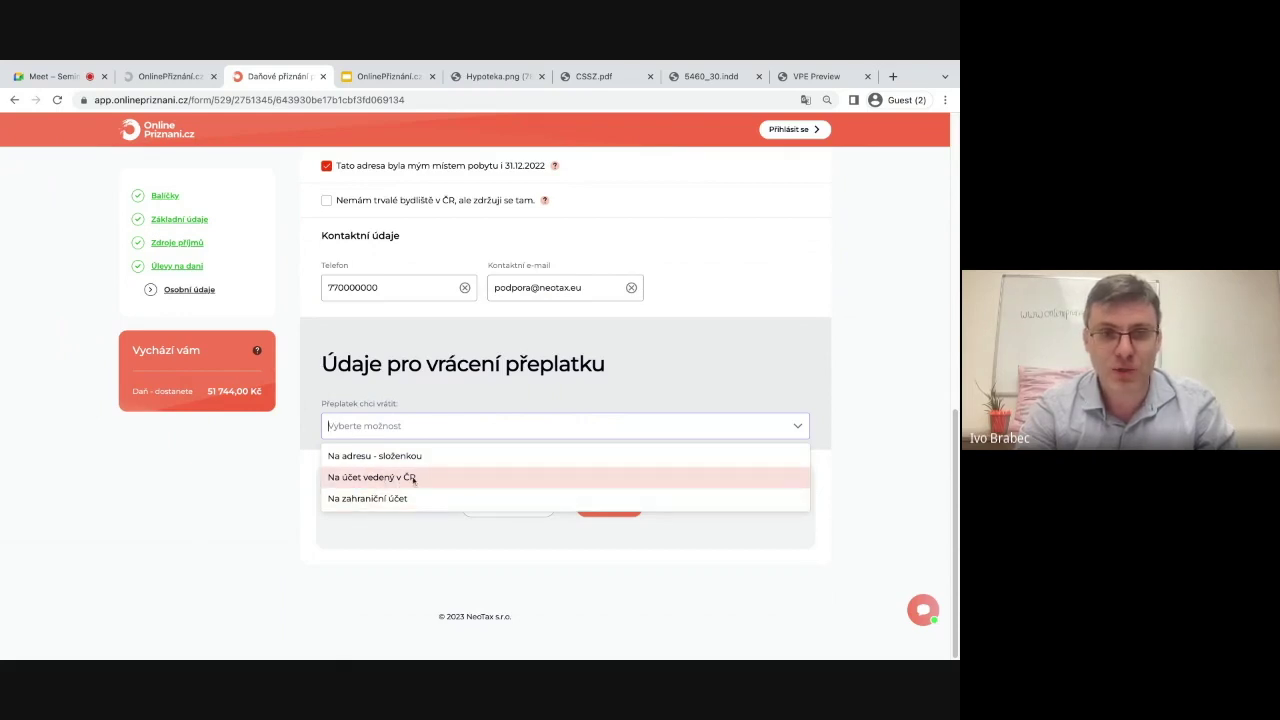
pyautogui.click(414, 479)
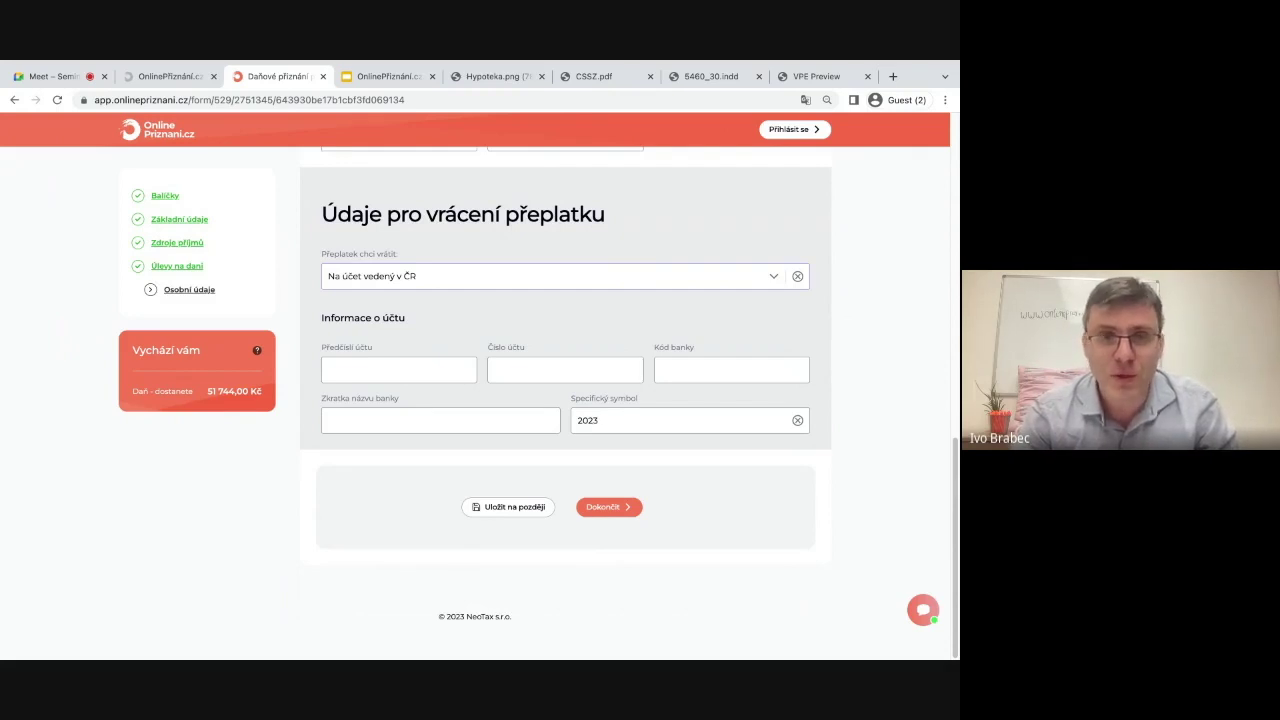
pyautogui.click(525, 374)
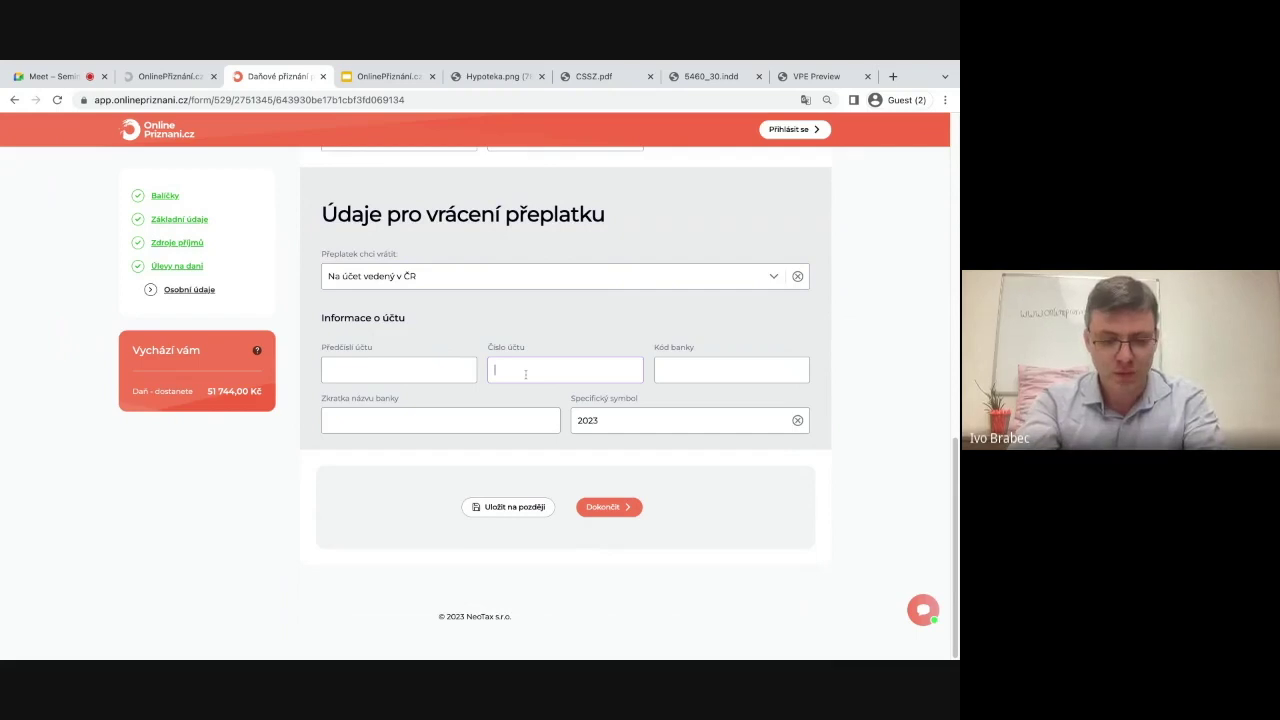
pyautogui.write('88888888')
pyautogui.press('Tab')
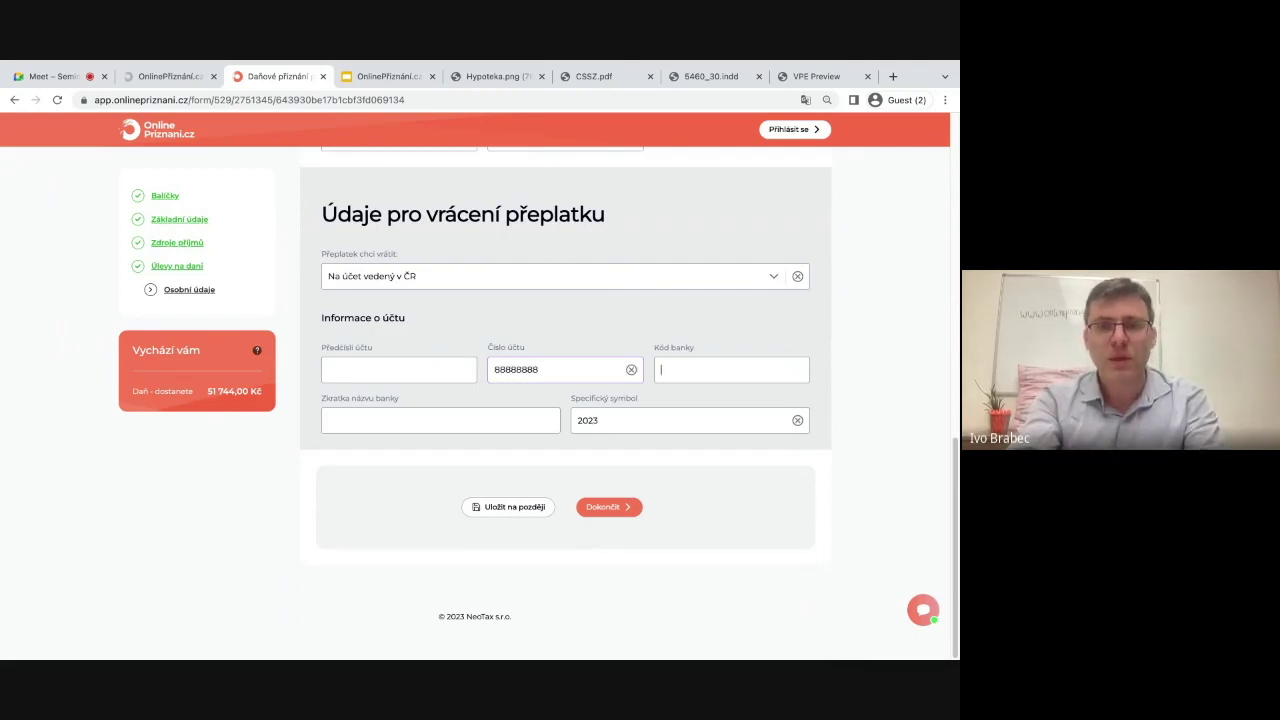
pyautogui.write('0100')
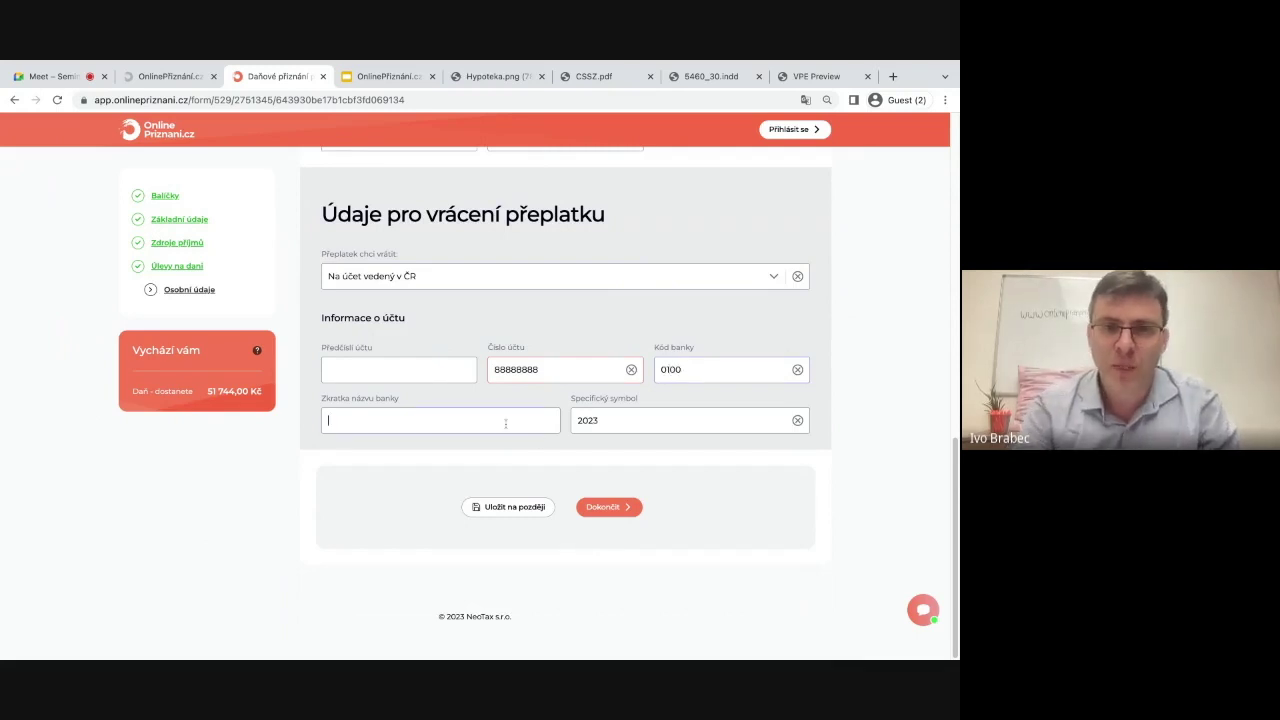
pyautogui.write('KB')
pyautogui.press('Tab')
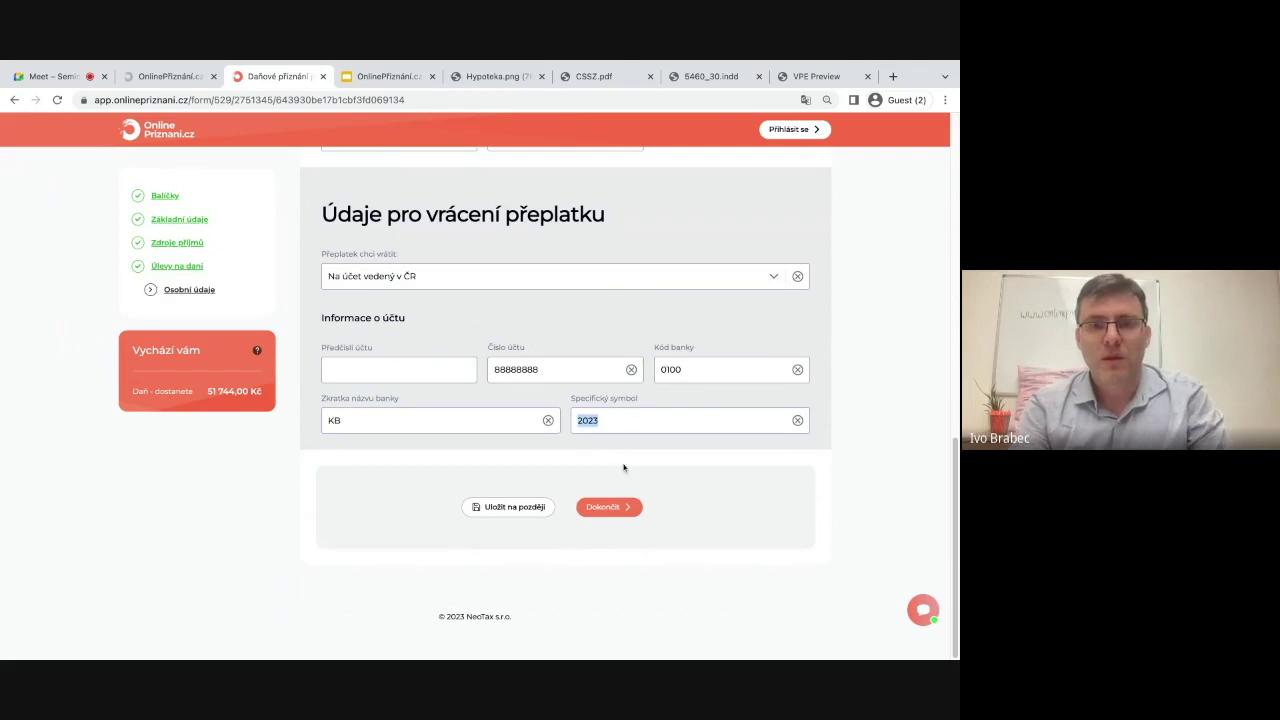
pyautogui.click(612, 512)
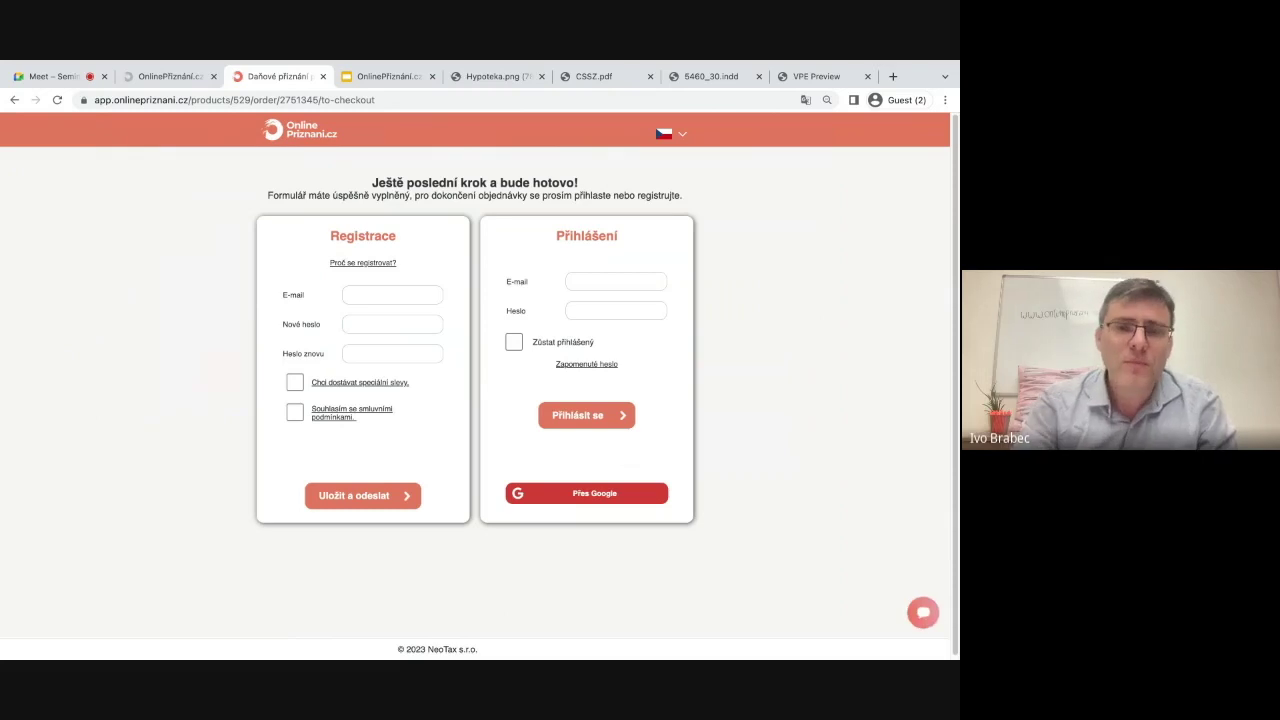
# - Register with an e-mail address and password entered twice, and accept the terms and conditions
pyautogui.click(577, 283)
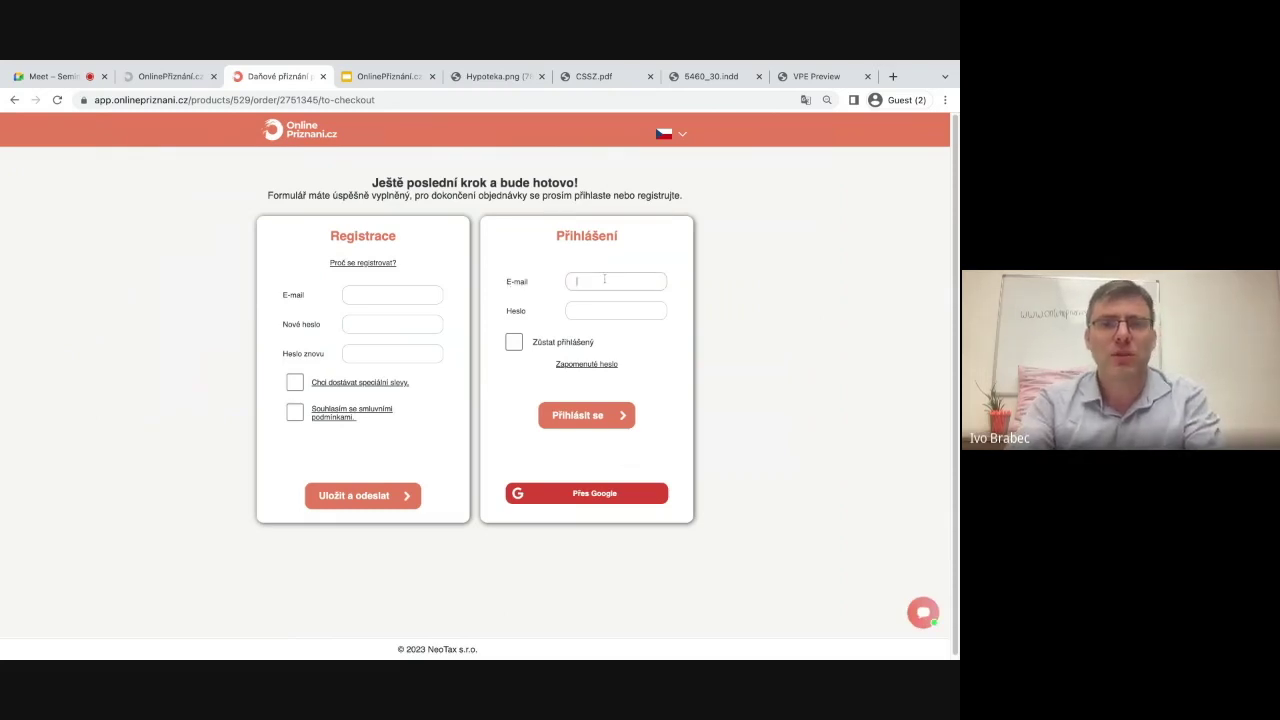
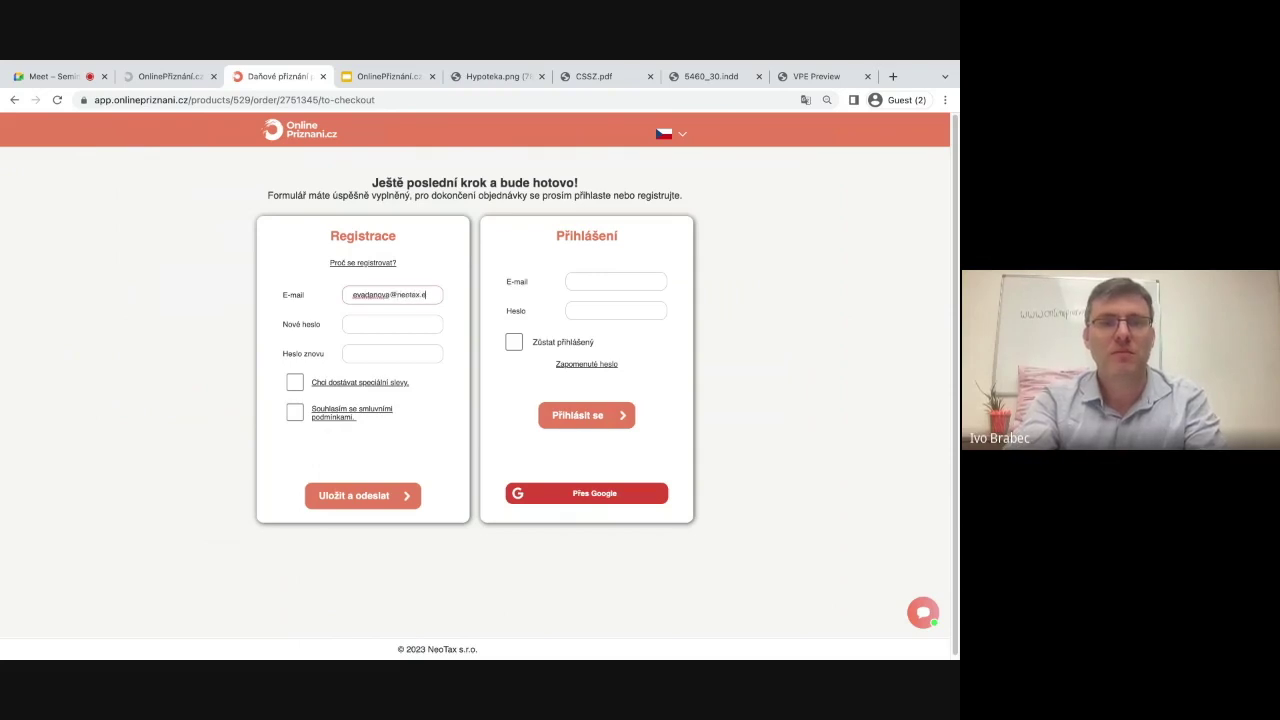
pyautogui.click(392, 324)
pyautogui.write('•••••••')
pyautogui.press('Tab')
pyautogui.write('•')
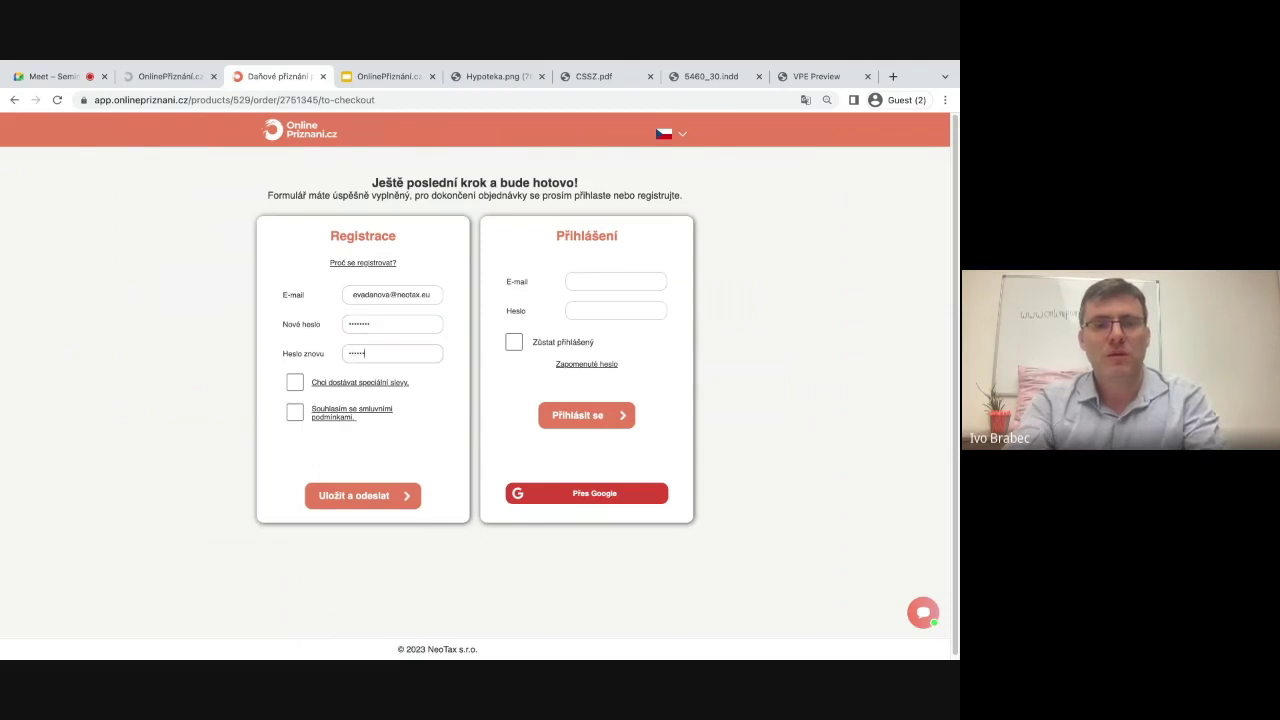
pyautogui.click(295, 412)
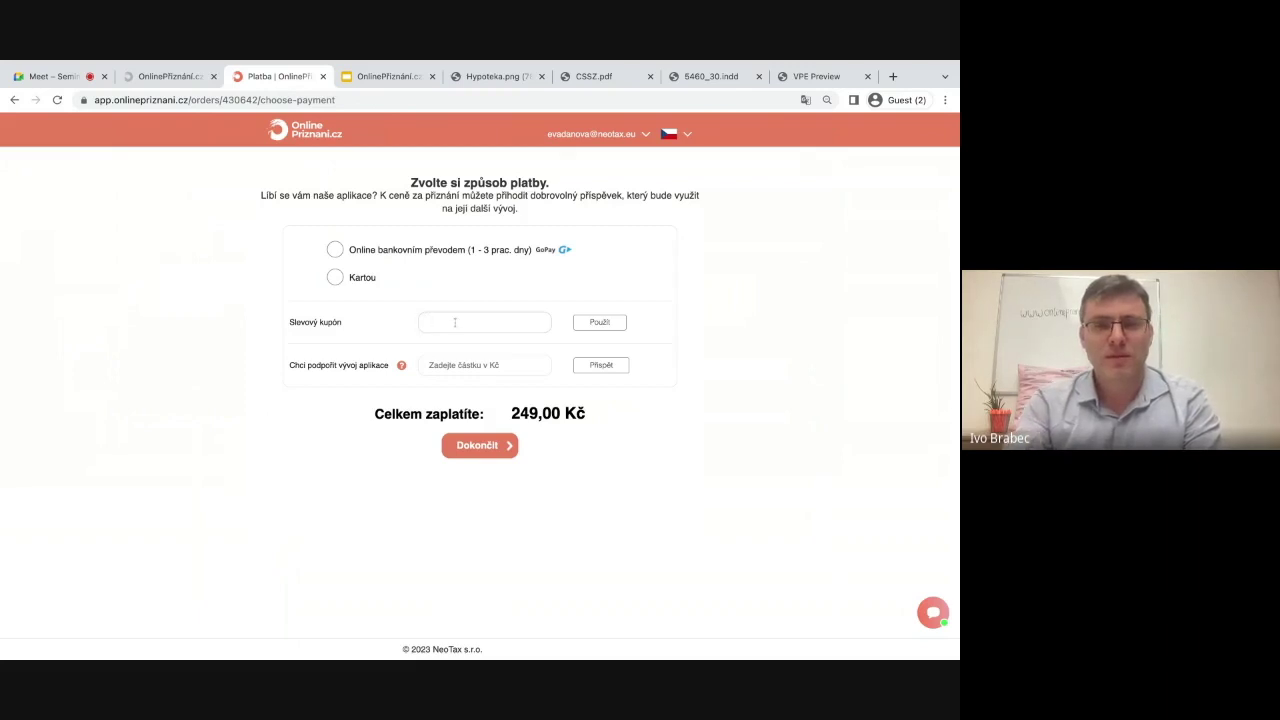
# - Apply coupon SEMINAR-ONLINEPRIZNANI in uppercase for a 0,00 Kč total and complete the order
pyautogui.click(452, 324)
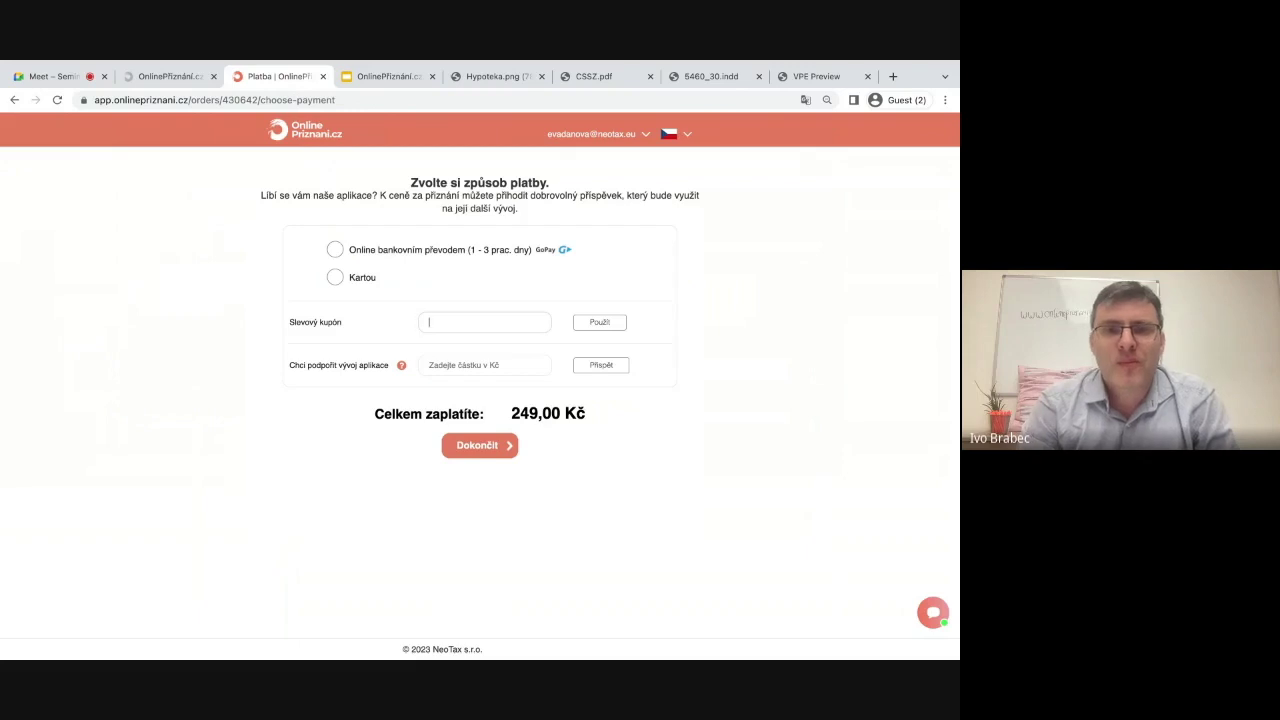
pyautogui.write('s')
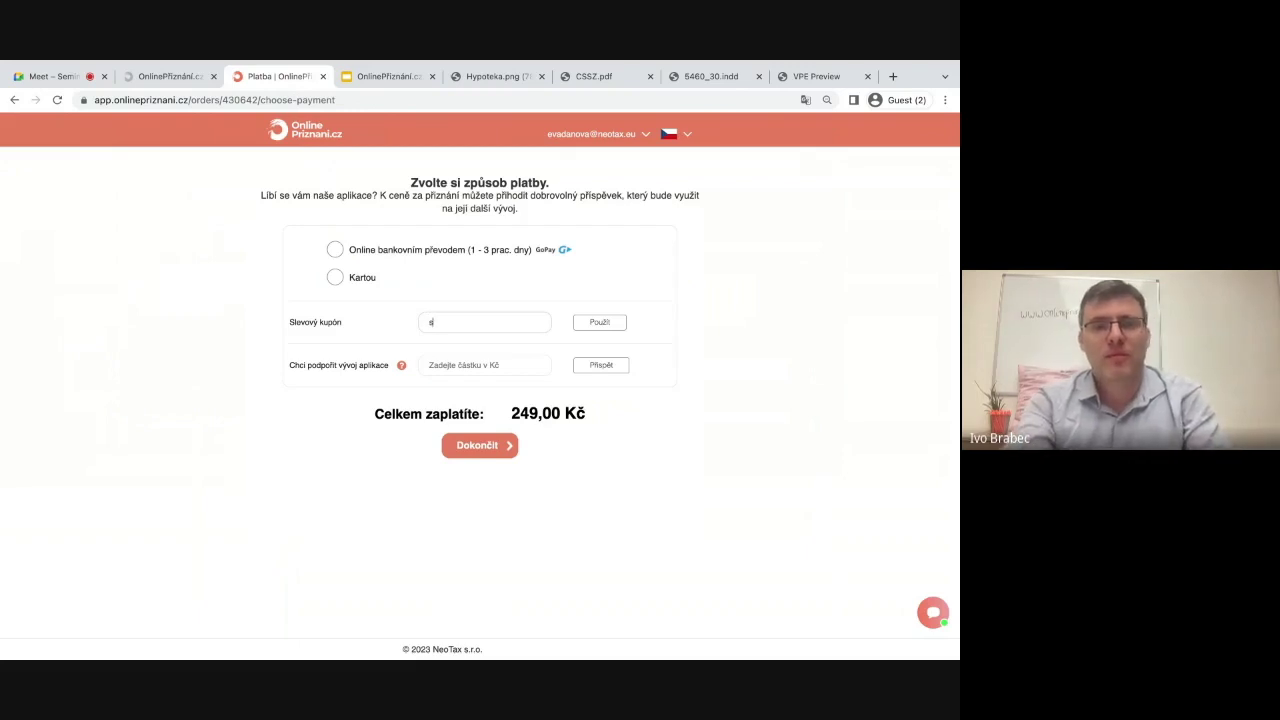
pyautogui.write('eminar-onlinepriznani')
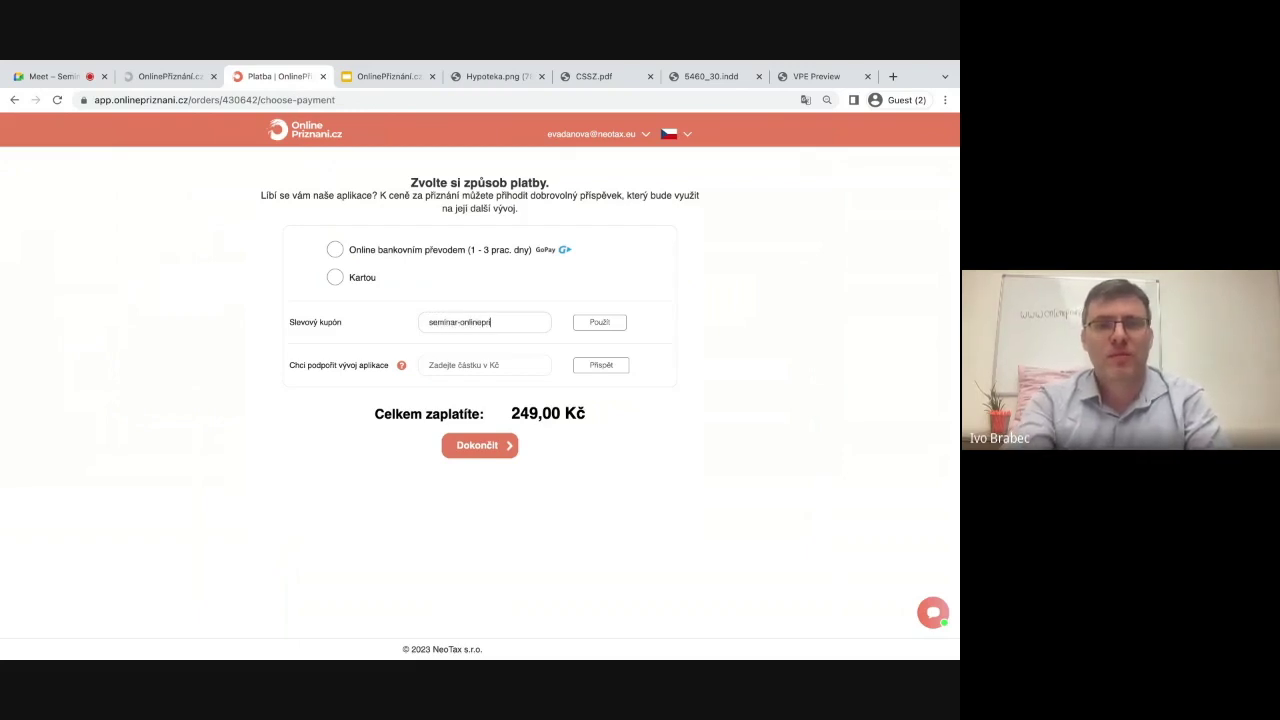
pyautogui.click(599, 322)
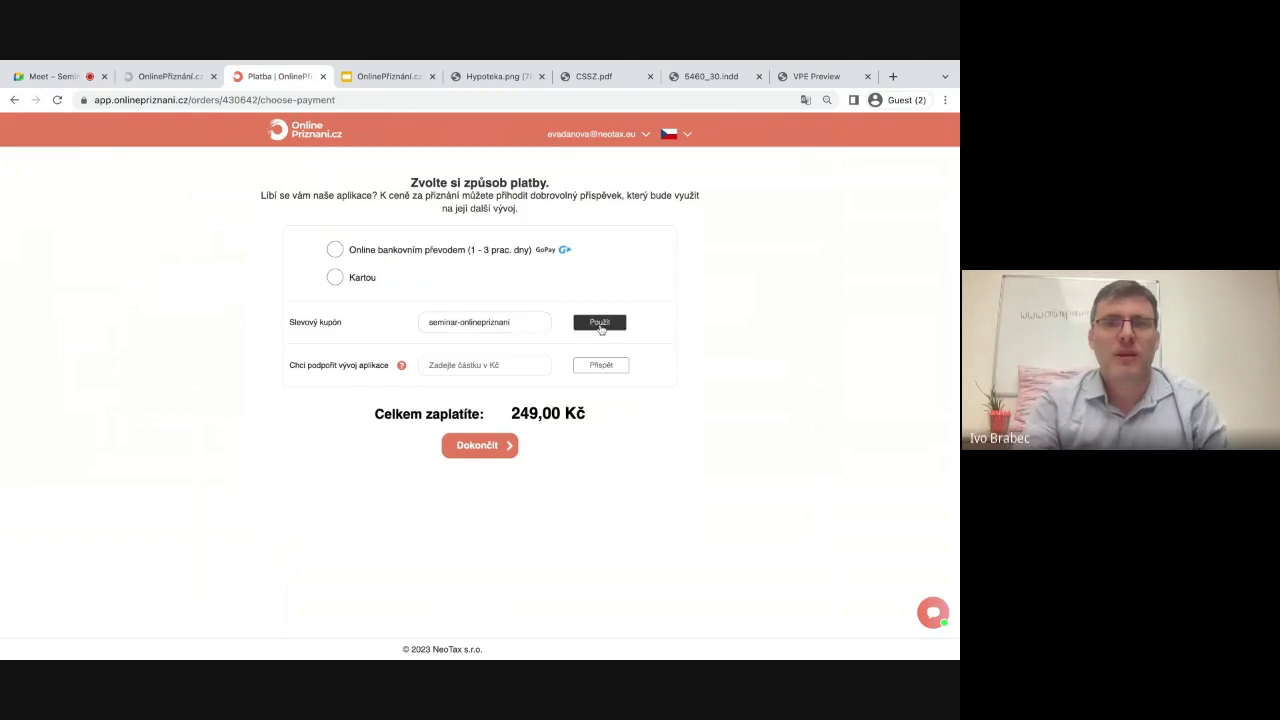
pyautogui.tripleClick(468, 340)
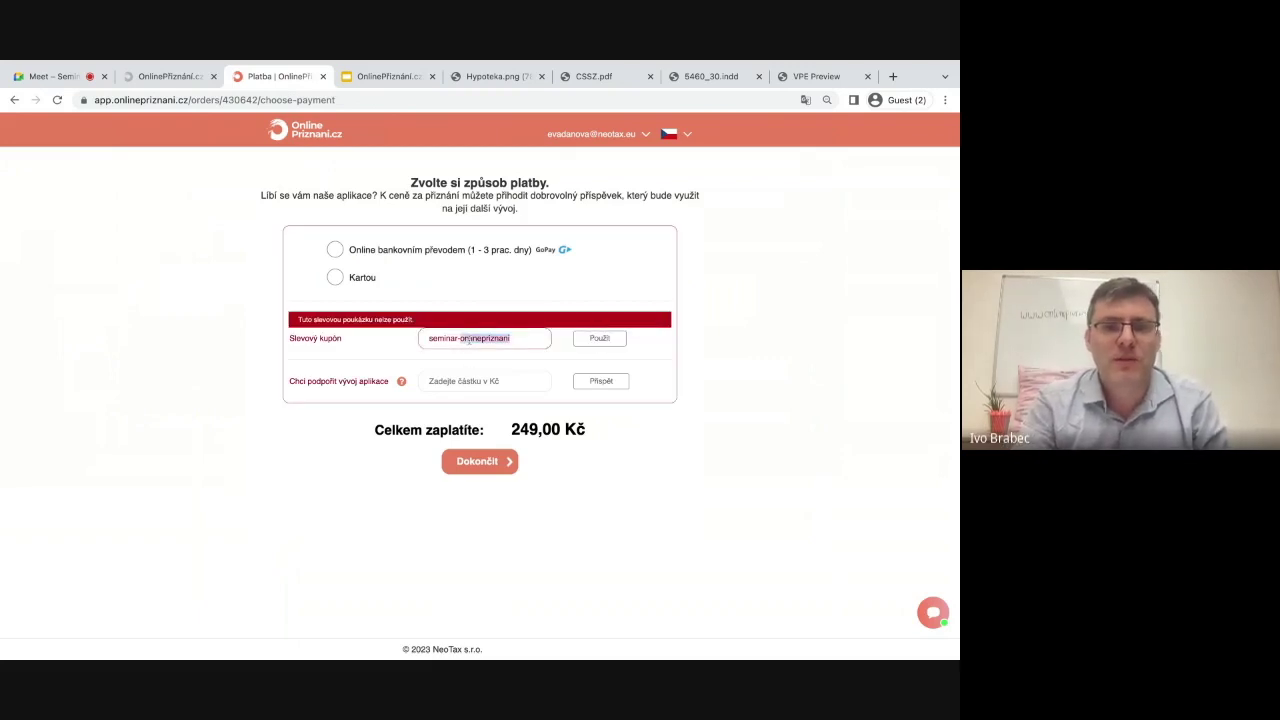
pyautogui.write('SEMINAR')
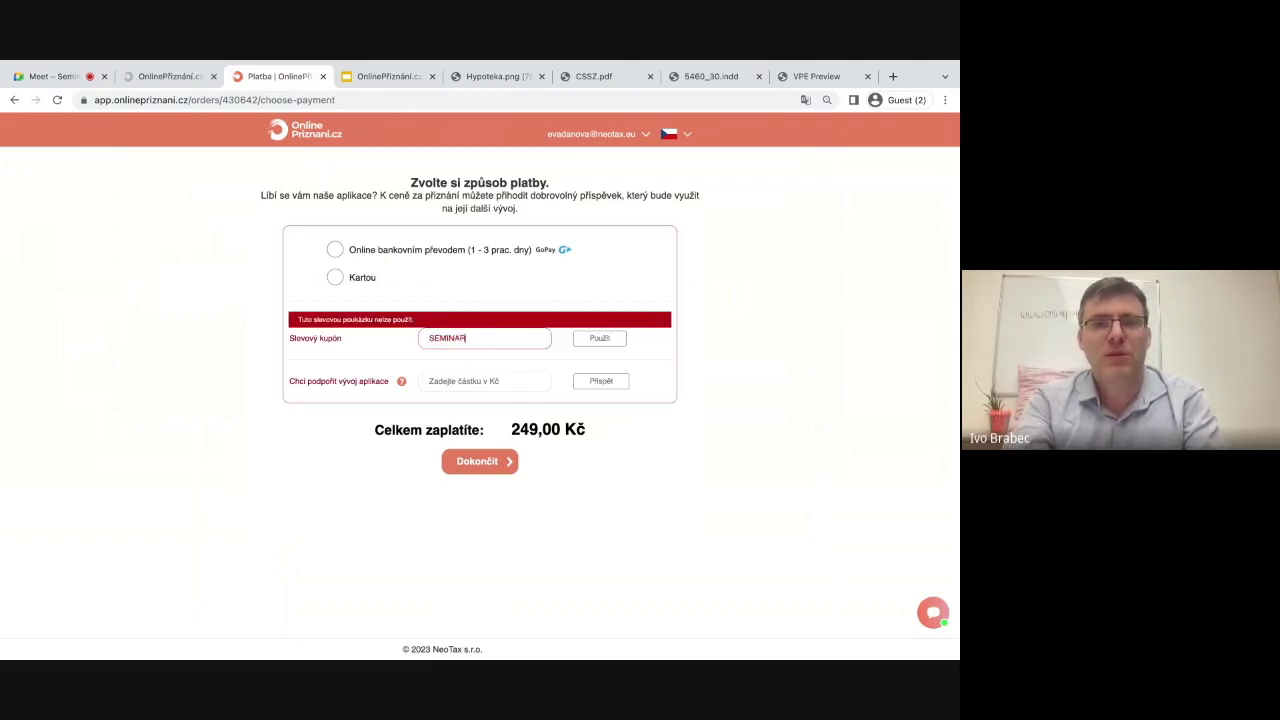
pyautogui.write('-O')
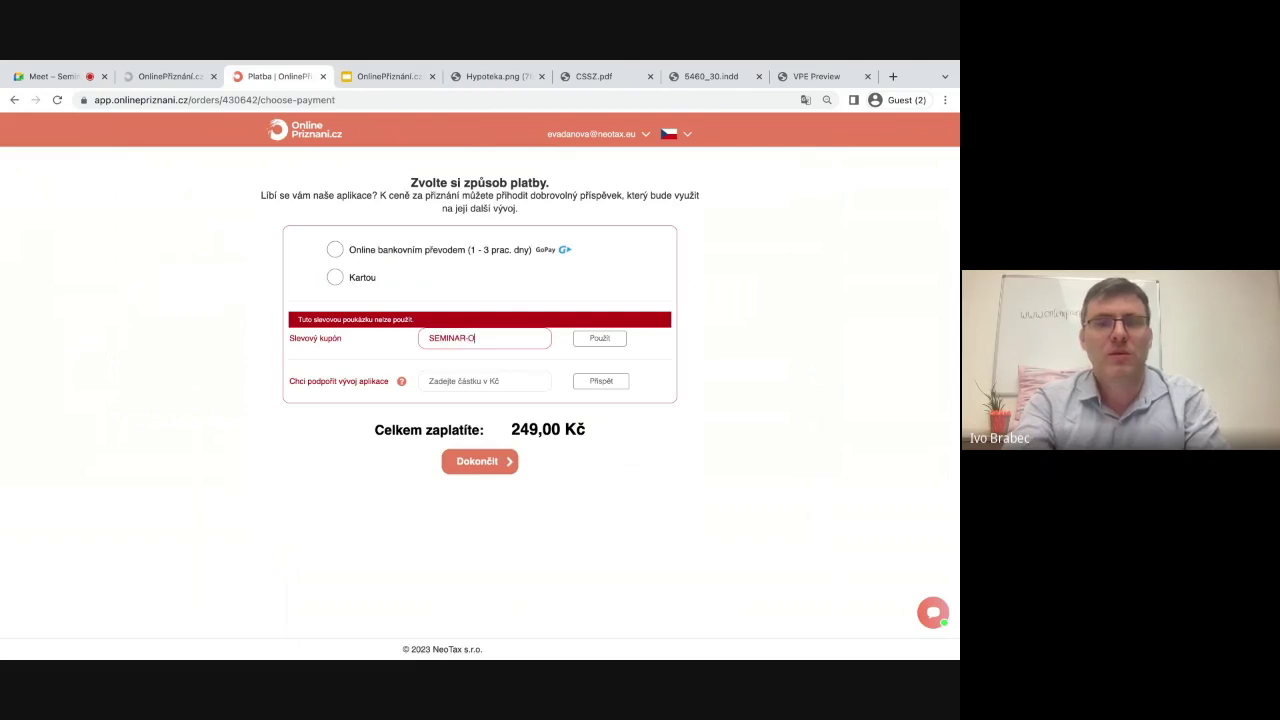
pyautogui.write('NLINEPRIZNANI')
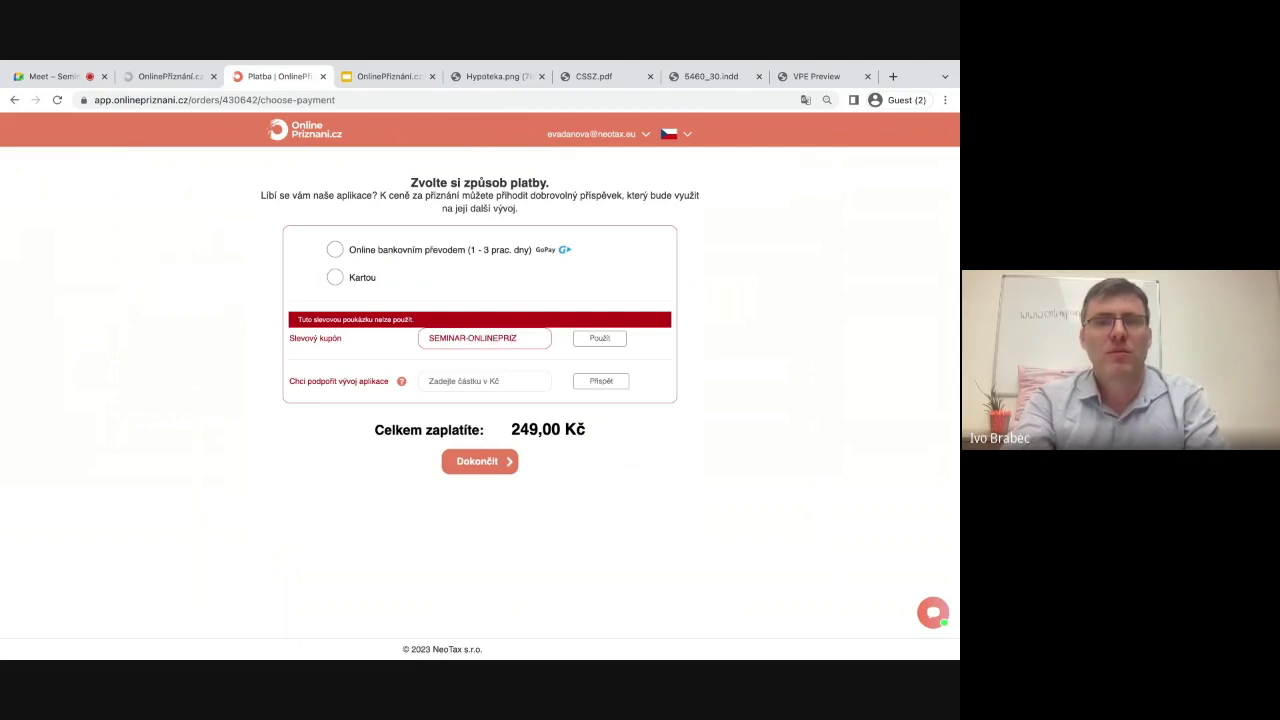
pyautogui.click(588, 343)
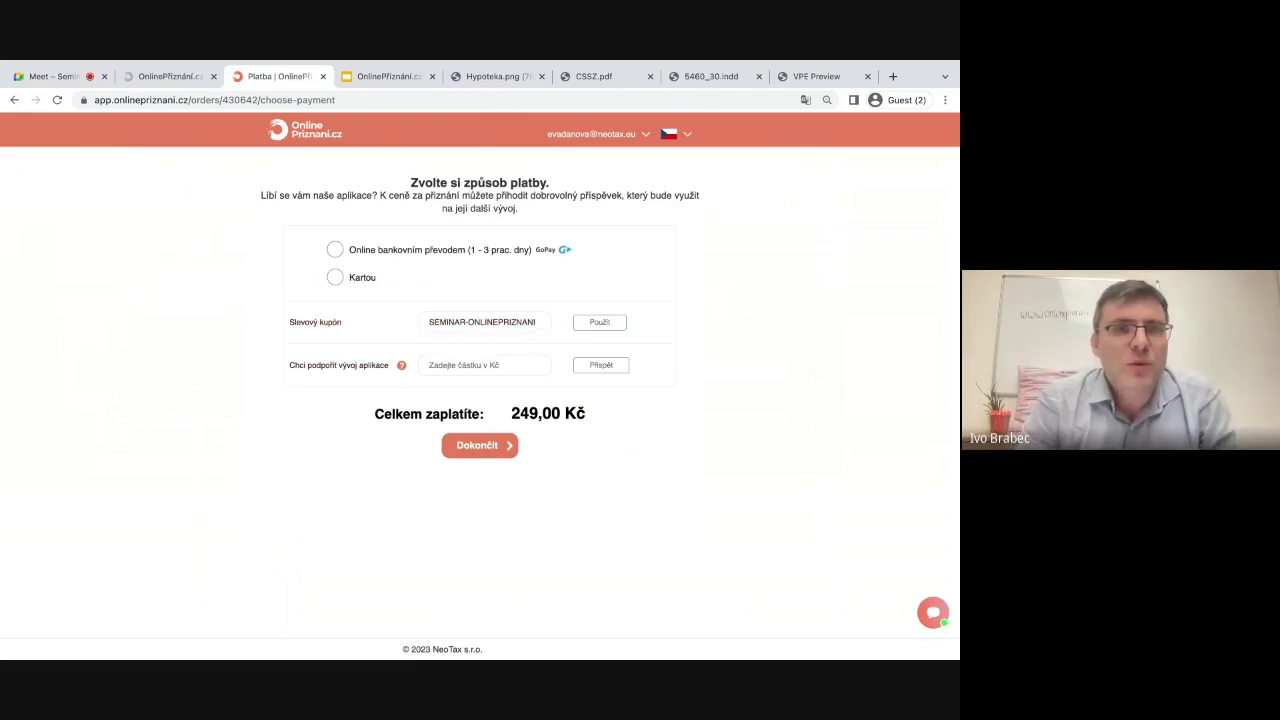
pyautogui.click(603, 324)
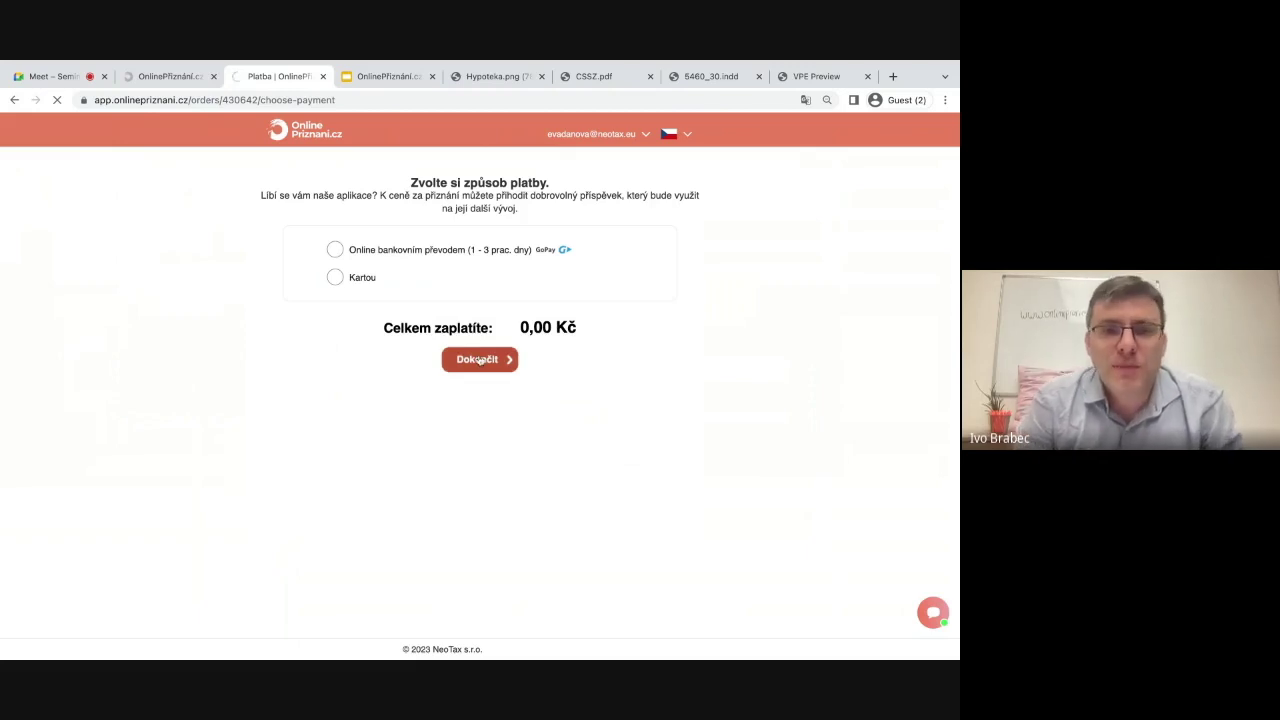
pyautogui.click(479, 360)
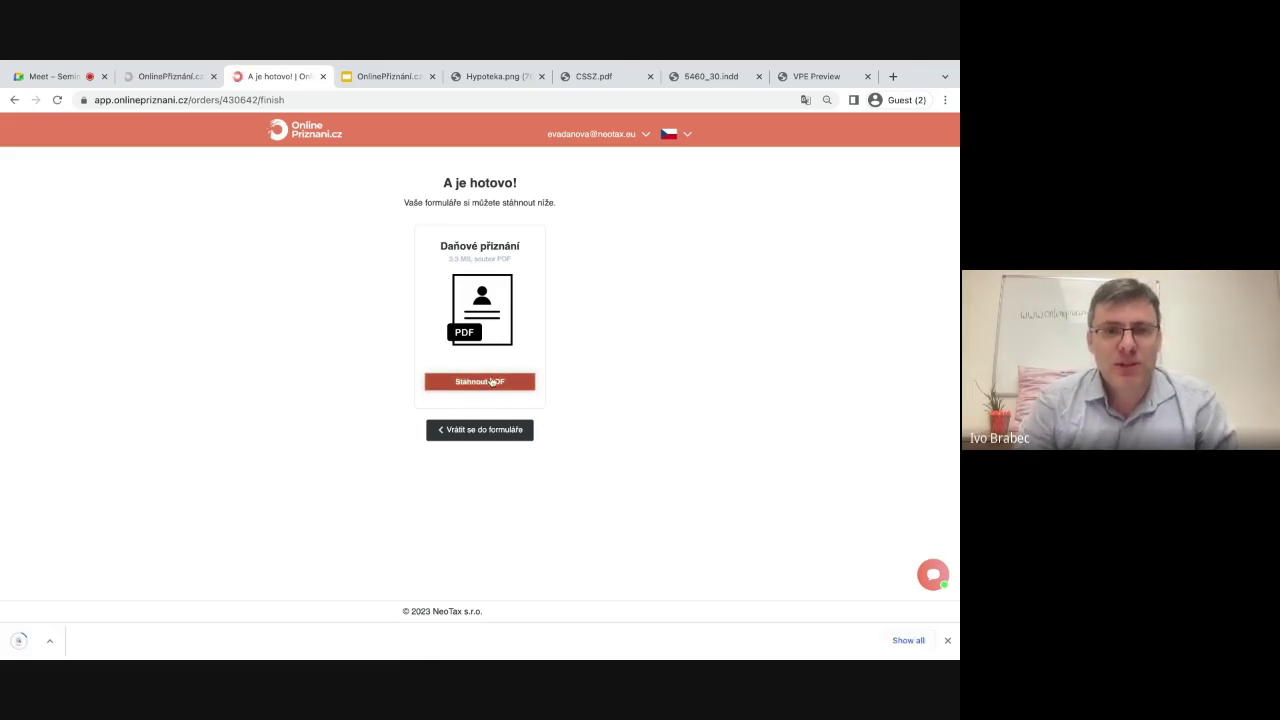
# - Open the downloaded tax-return PDF from Chrome's download bar
pyautogui.click(84, 637)
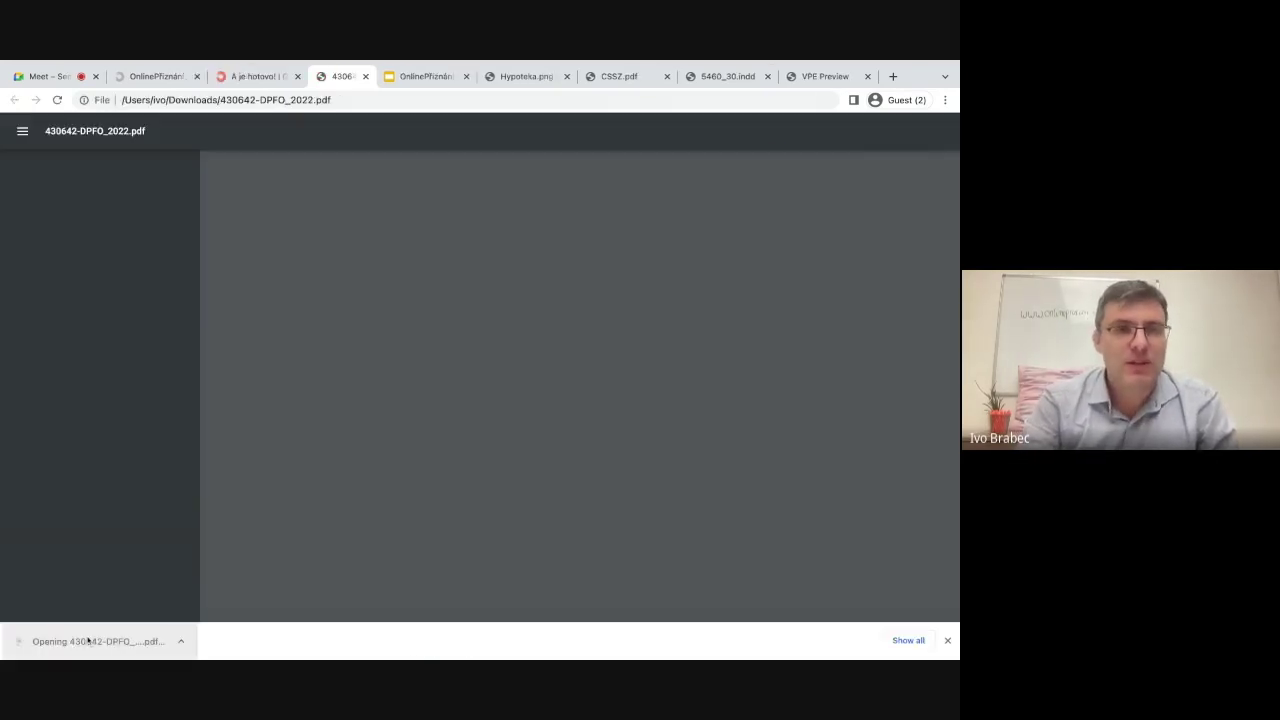
pyautogui.scroll(-1, 469, 278)
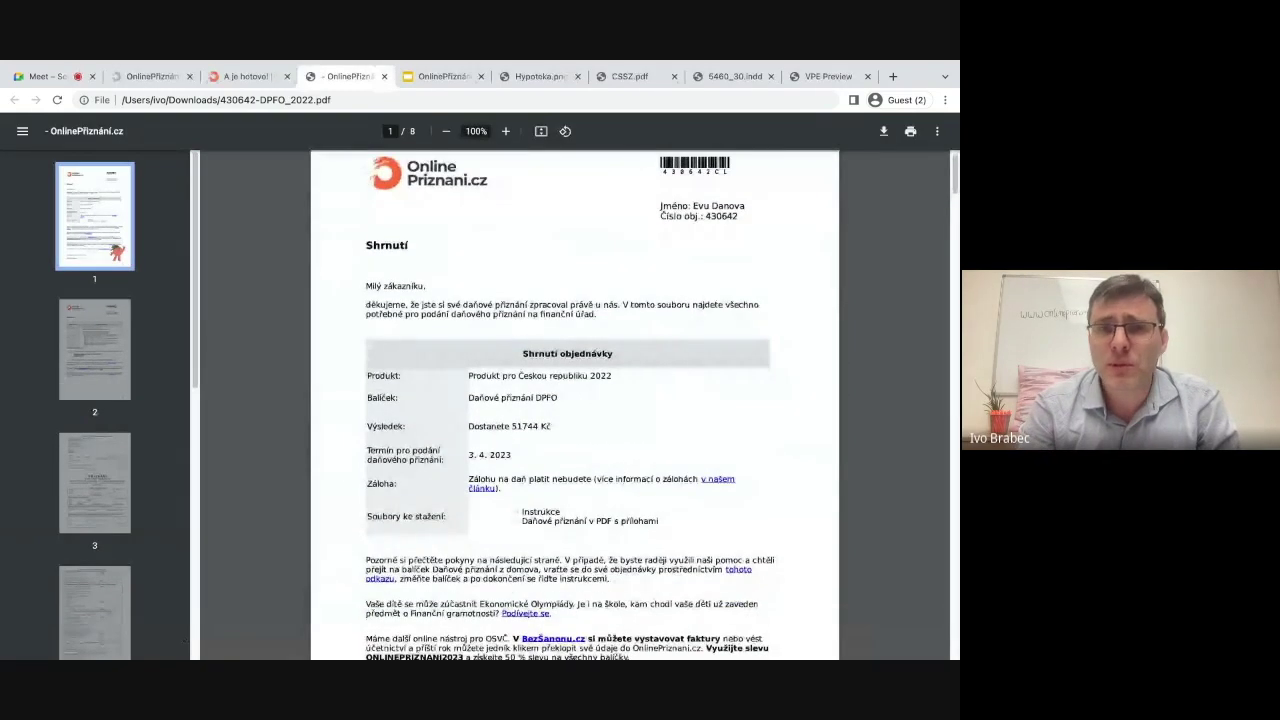
pyautogui.scroll(-1, 570, 404)
pyautogui.scroll(-1, 575, 404)
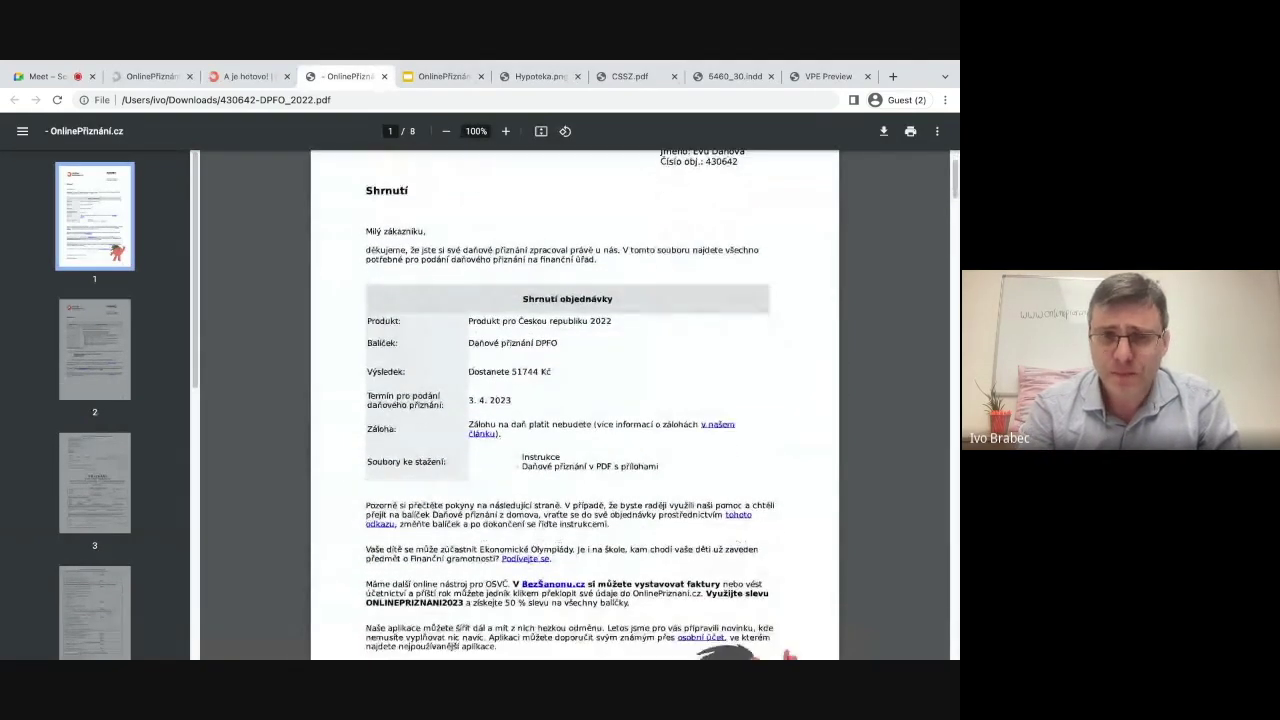
pyautogui.scroll(-1, 575, 404)
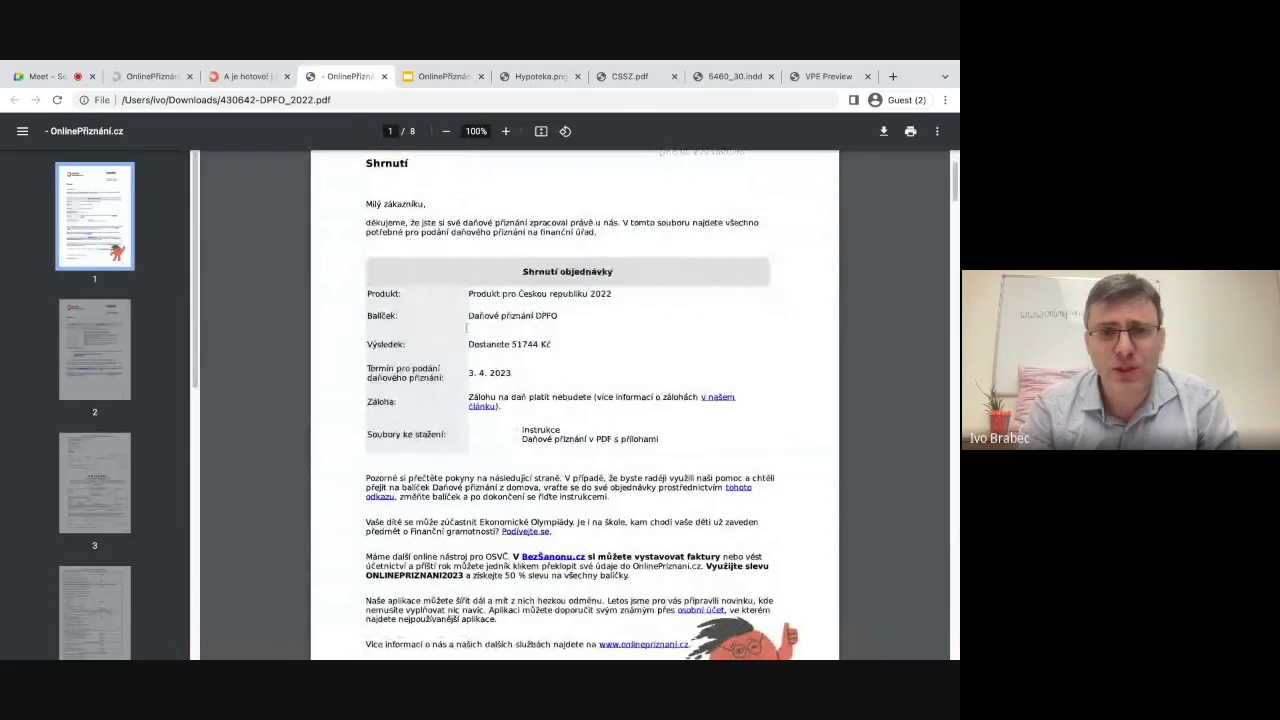
pyautogui.tripleClick(555, 349)
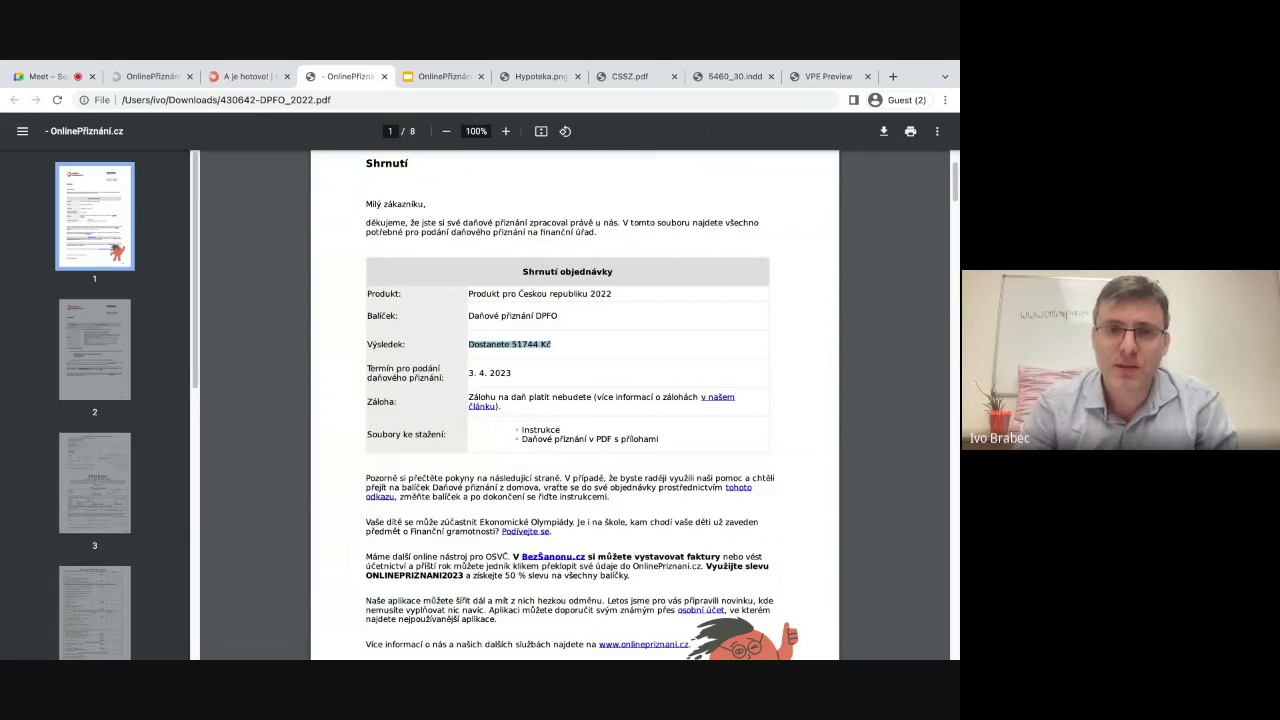
pyautogui.click(522, 376)
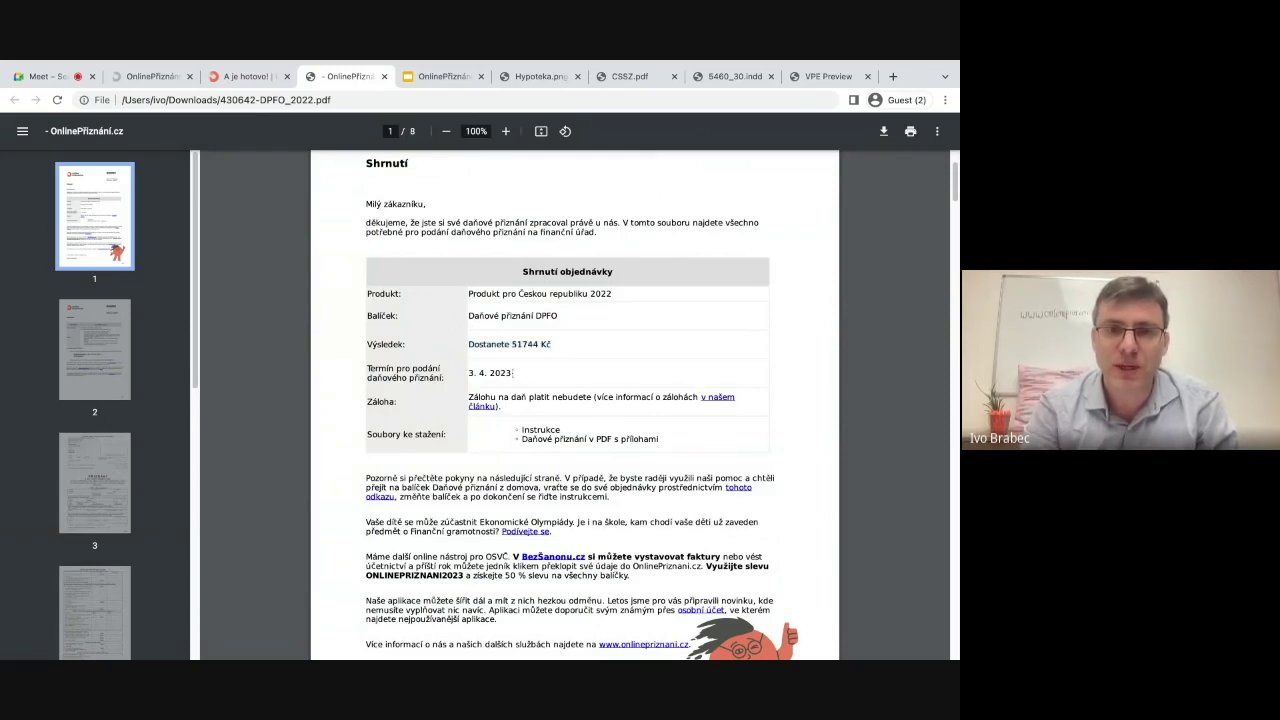
pyautogui.tripleClick(512, 372)
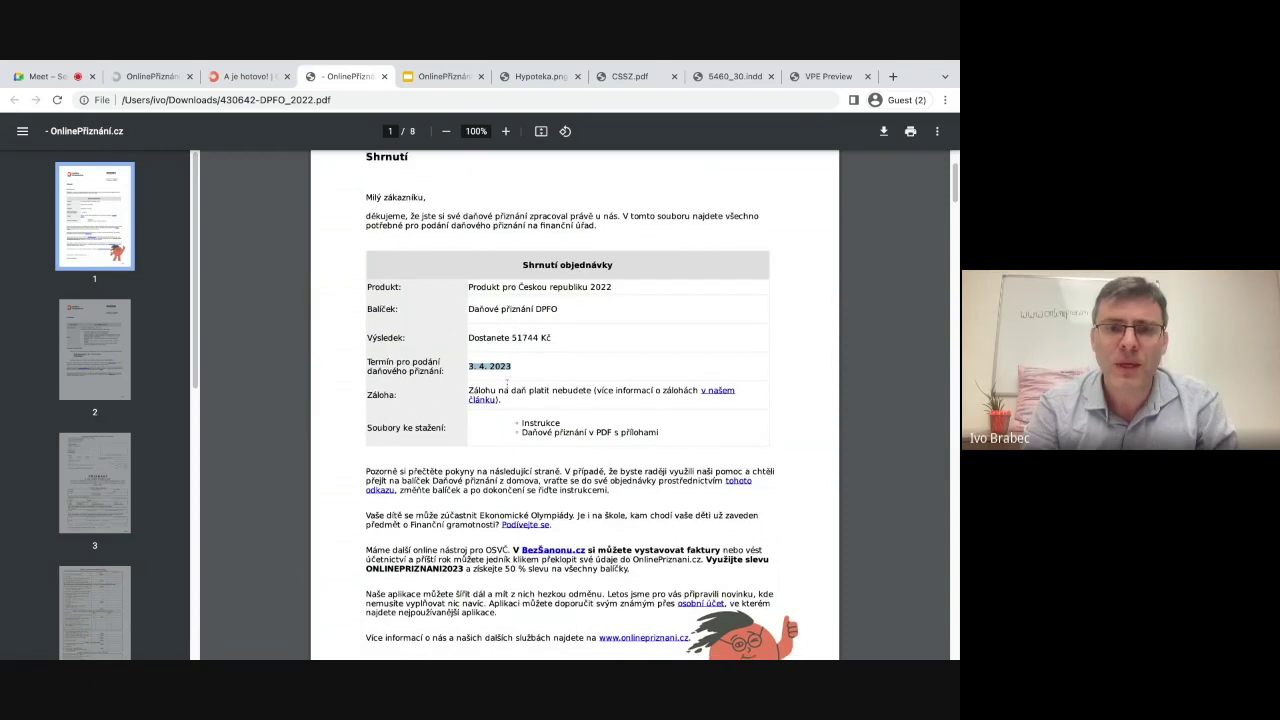
pyautogui.scroll(-1, 510, 375)
pyautogui.click(516, 358)
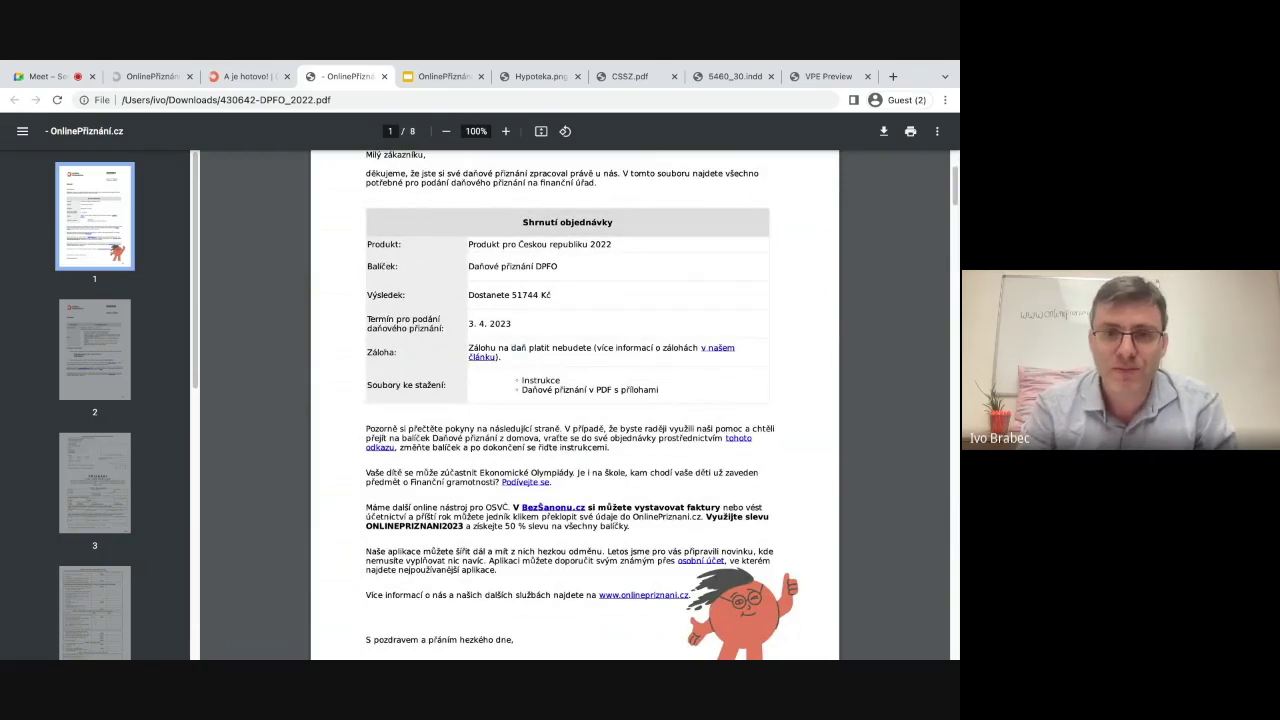
pyautogui.scroll(-3, 483, 490)
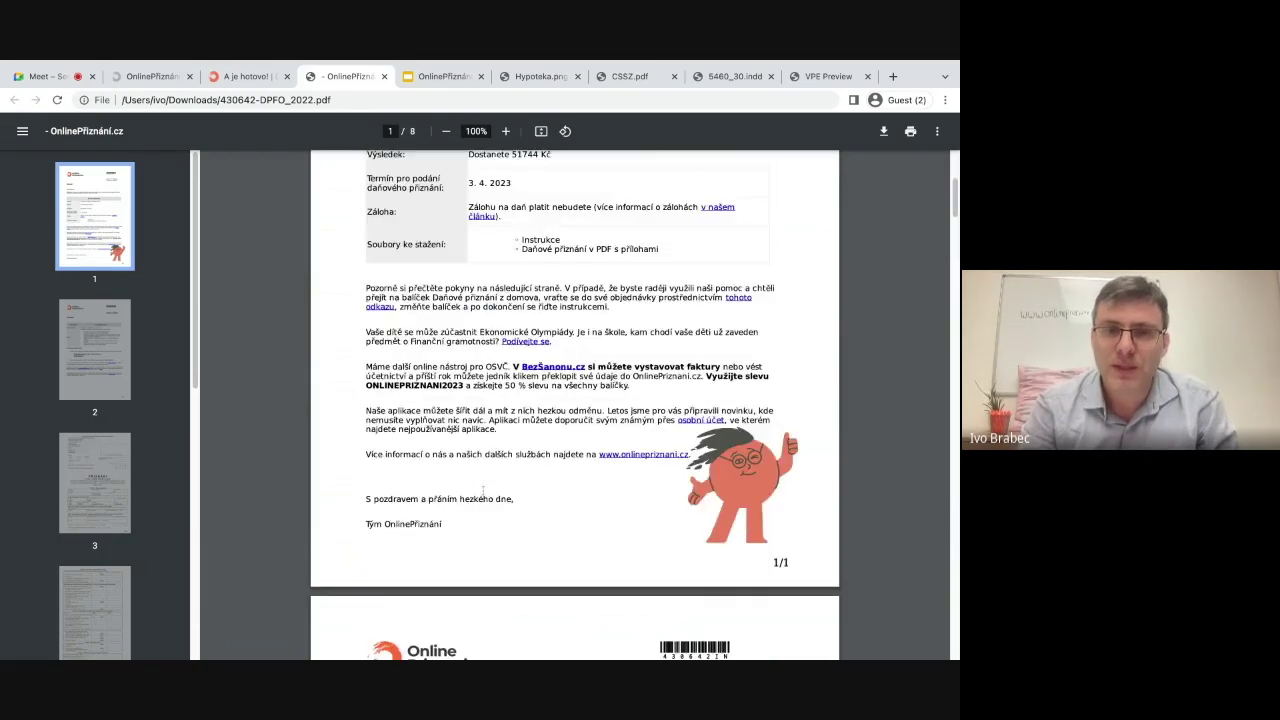
pyautogui.scroll(-10, 483, 490)
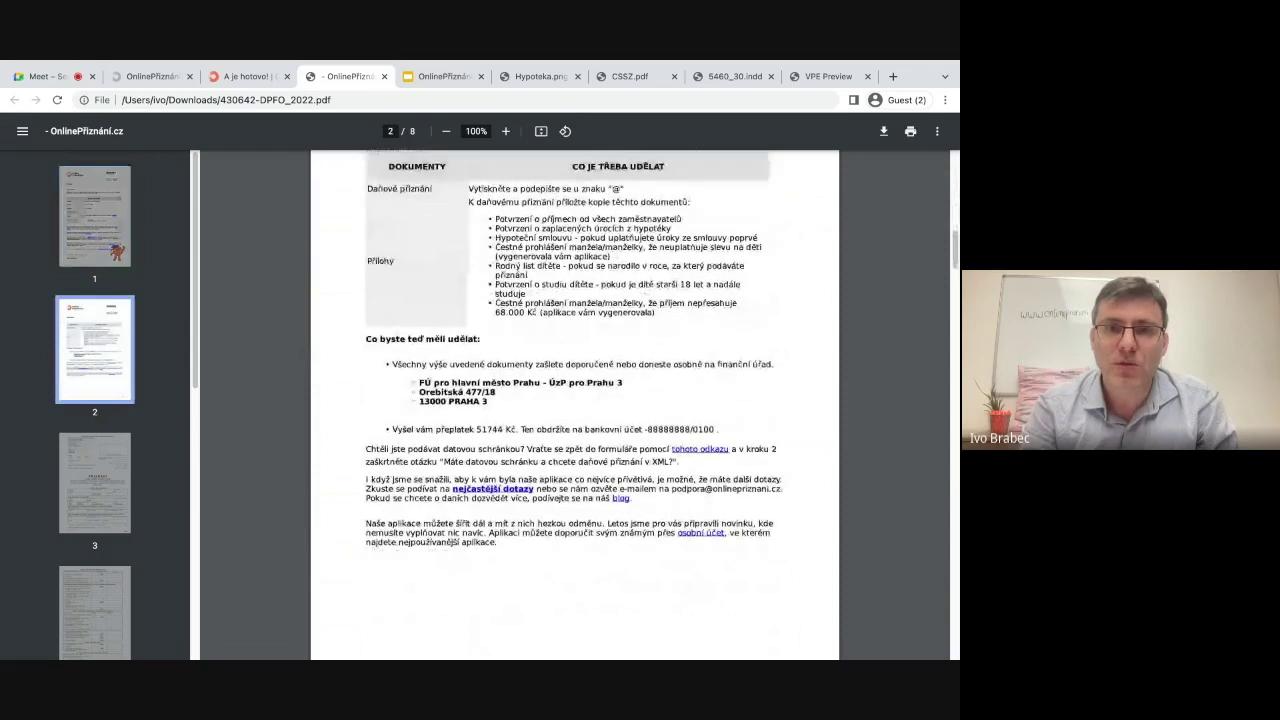
pyautogui.scroll(1, 648, 206)
pyautogui.moveTo(624, 208); pyautogui.dragTo(657, 333)
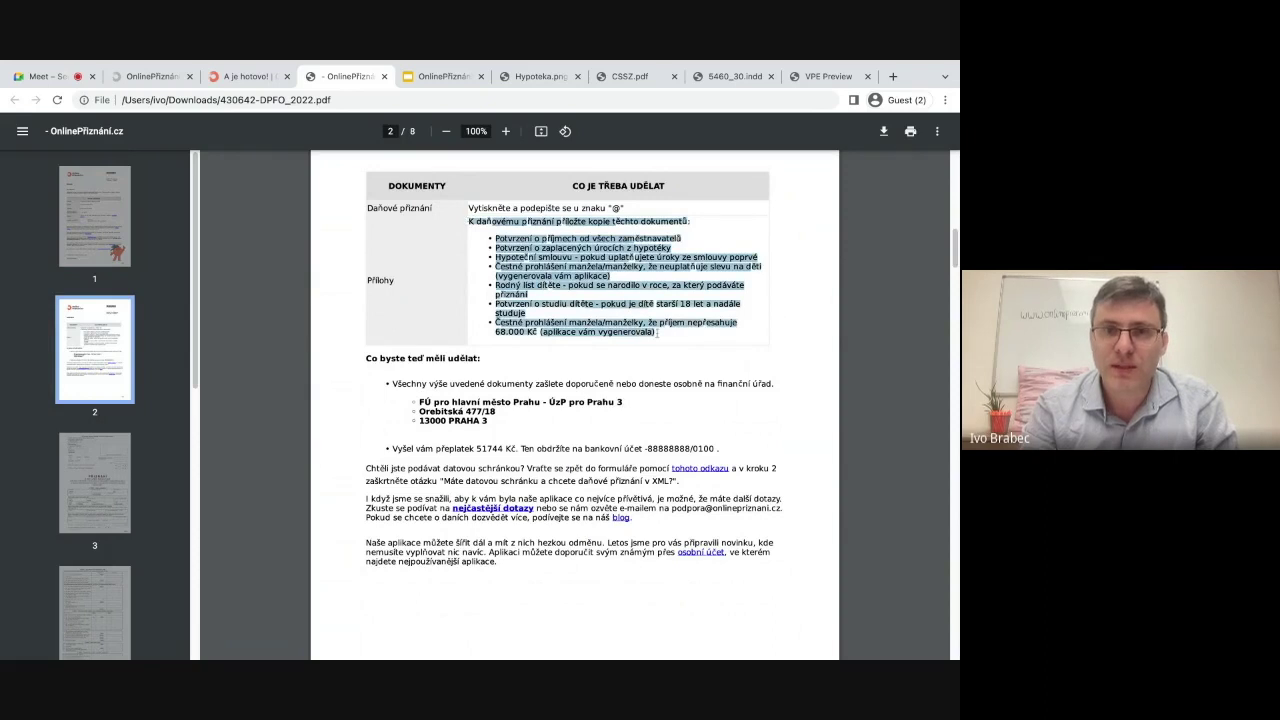
pyautogui.click(424, 382)
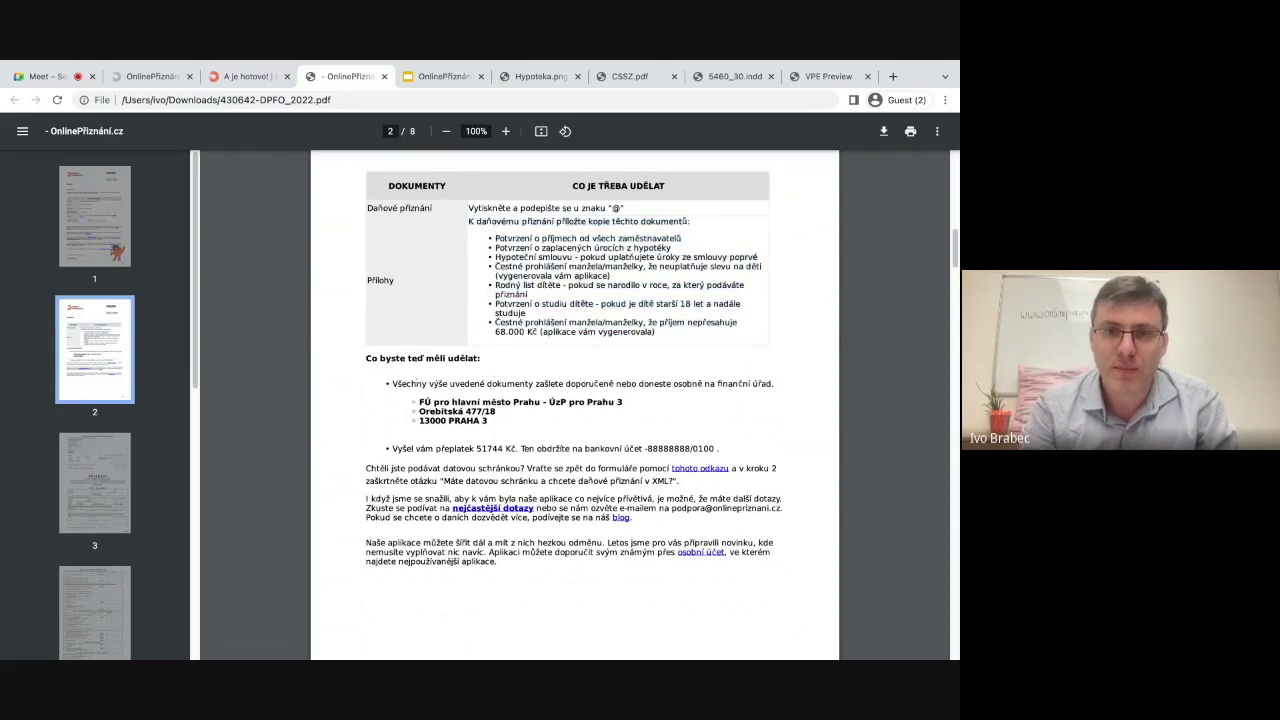
pyautogui.moveTo(416, 393)
pyautogui.mouseDown()
pyautogui.moveTo(500, 560)
pyautogui.moveTo(450, 420)
pyautogui.moveTo(410, 369)
pyautogui.mouseUp()
pyautogui.click(508, 394)
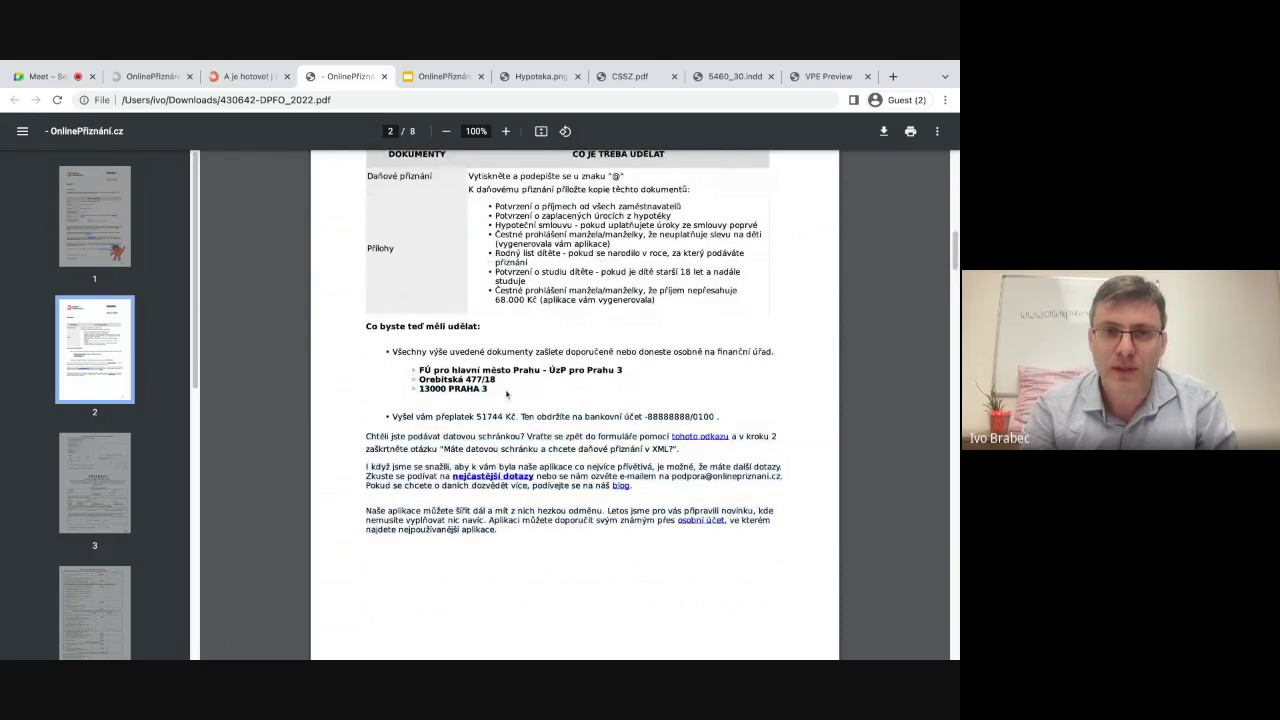
pyautogui.moveTo(497, 388); pyautogui.dragTo(497, 388)
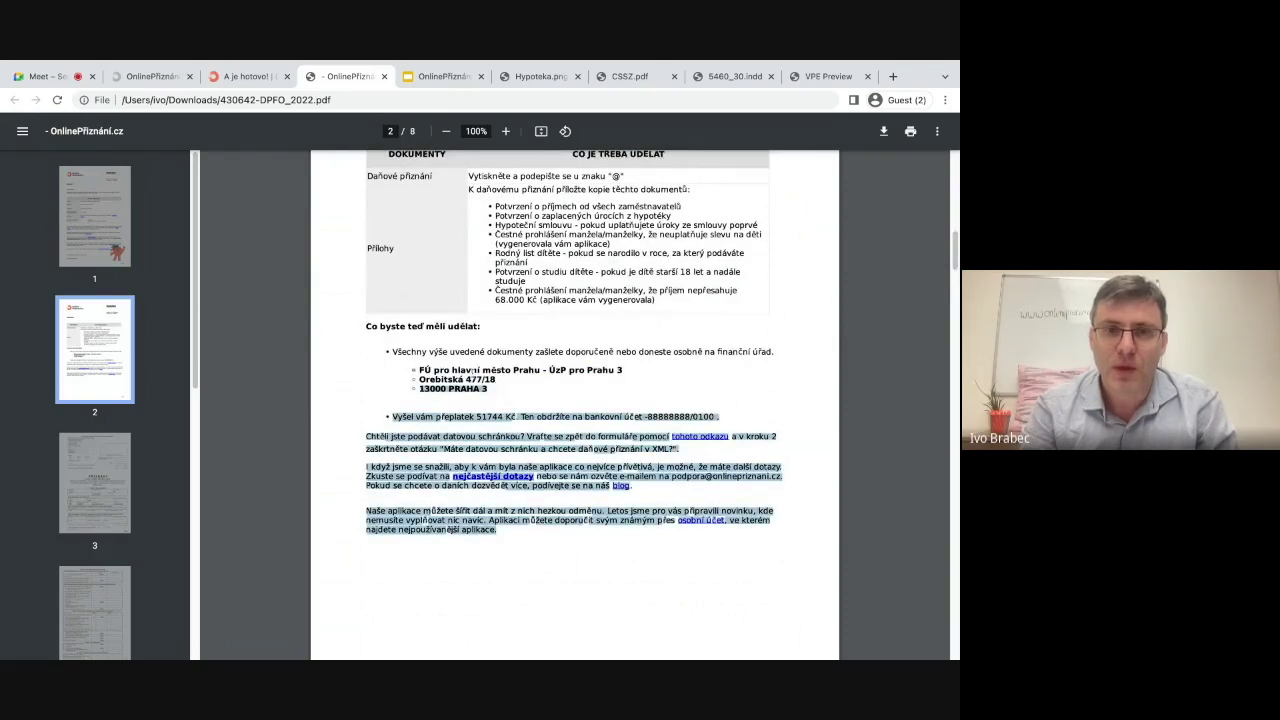
pyautogui.click(533, 402)
pyautogui.scroll(-5, 533, 402)
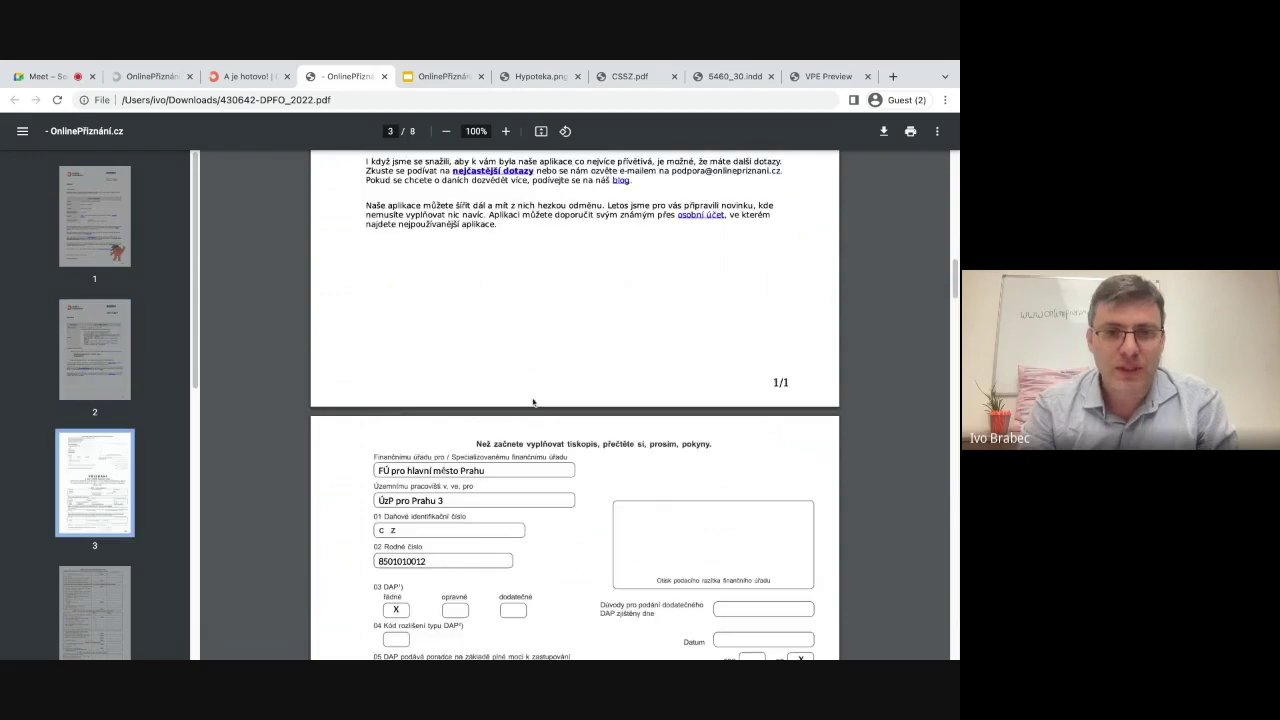
# - Scroll through the remaining PDF pages, then close the PDF tab
pyautogui.scroll(-2, 575, 405)
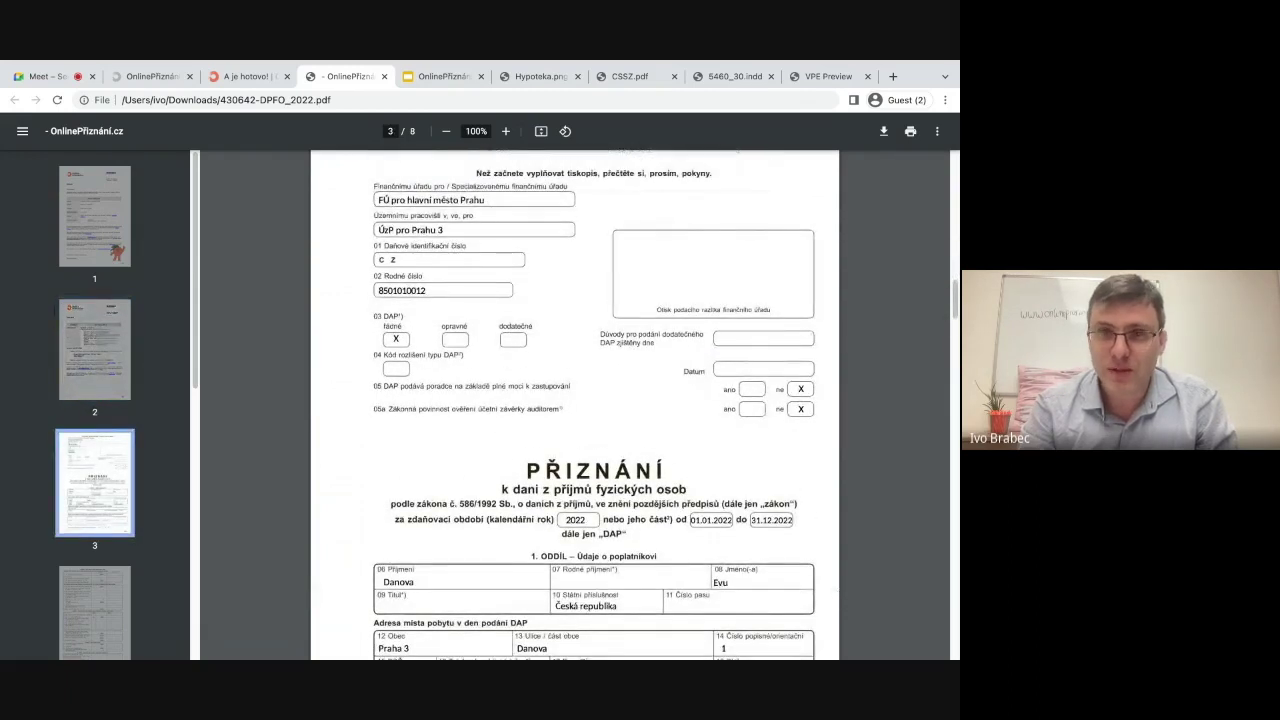
pyautogui.scroll(-1, 575, 405)
pyautogui.scroll(-3, 525, 446)
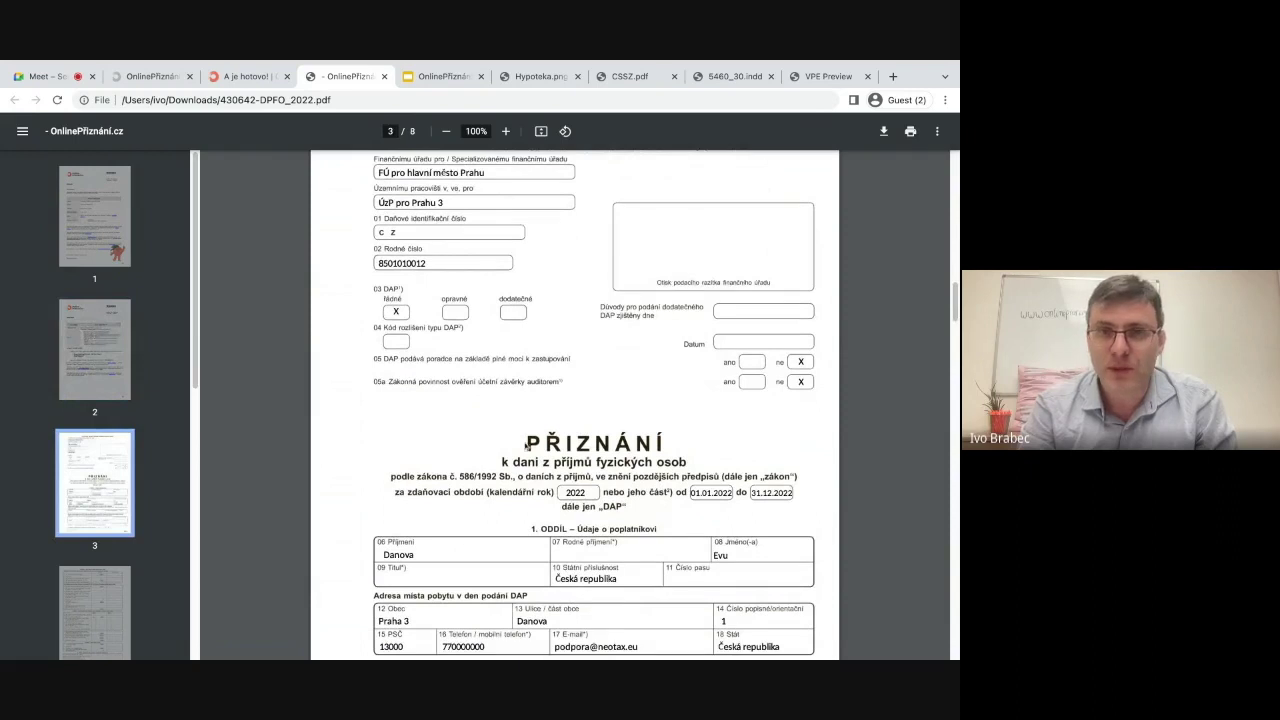
pyautogui.scroll(-20, 525, 446)
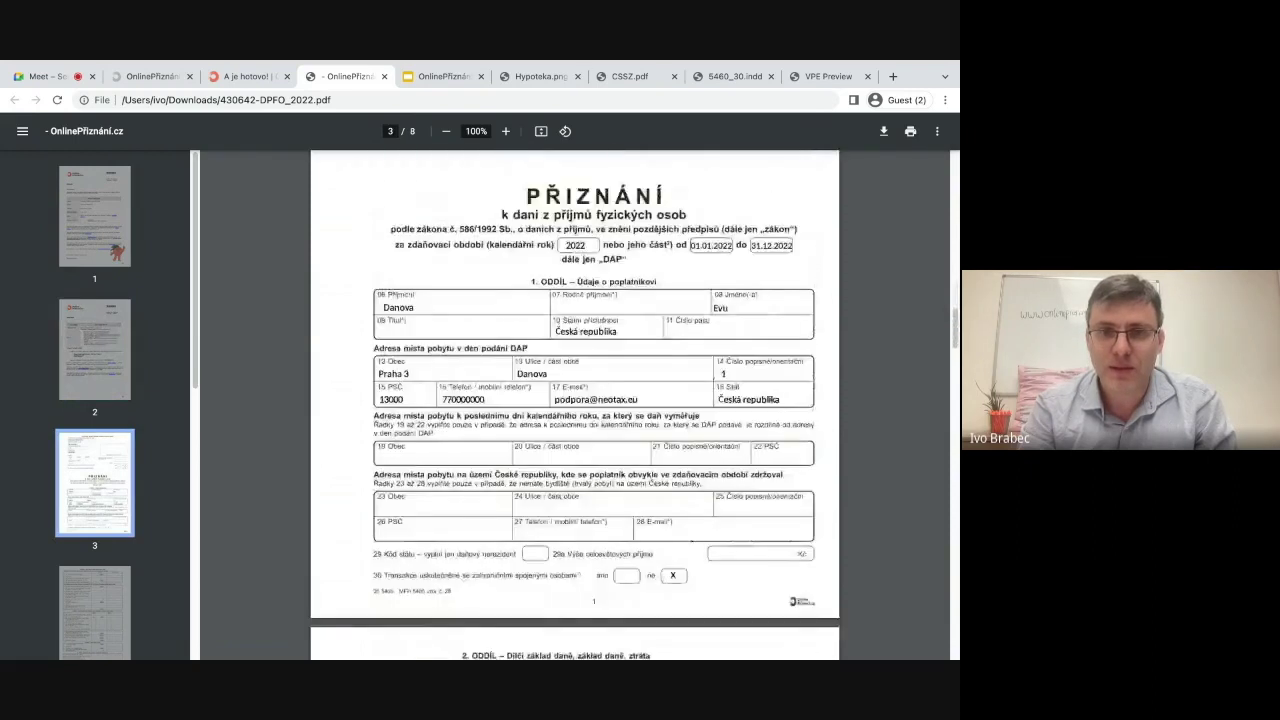
pyautogui.scroll(-15, 575, 404)
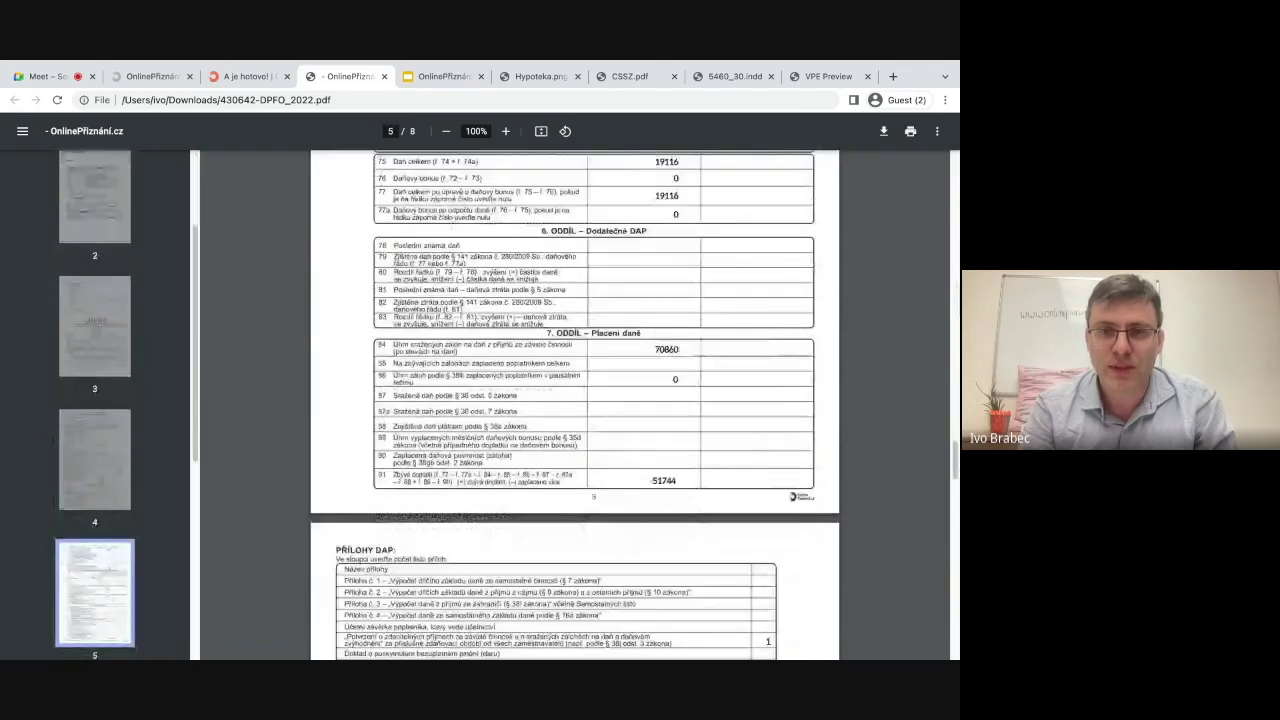
pyautogui.scroll(-2, 575, 404)
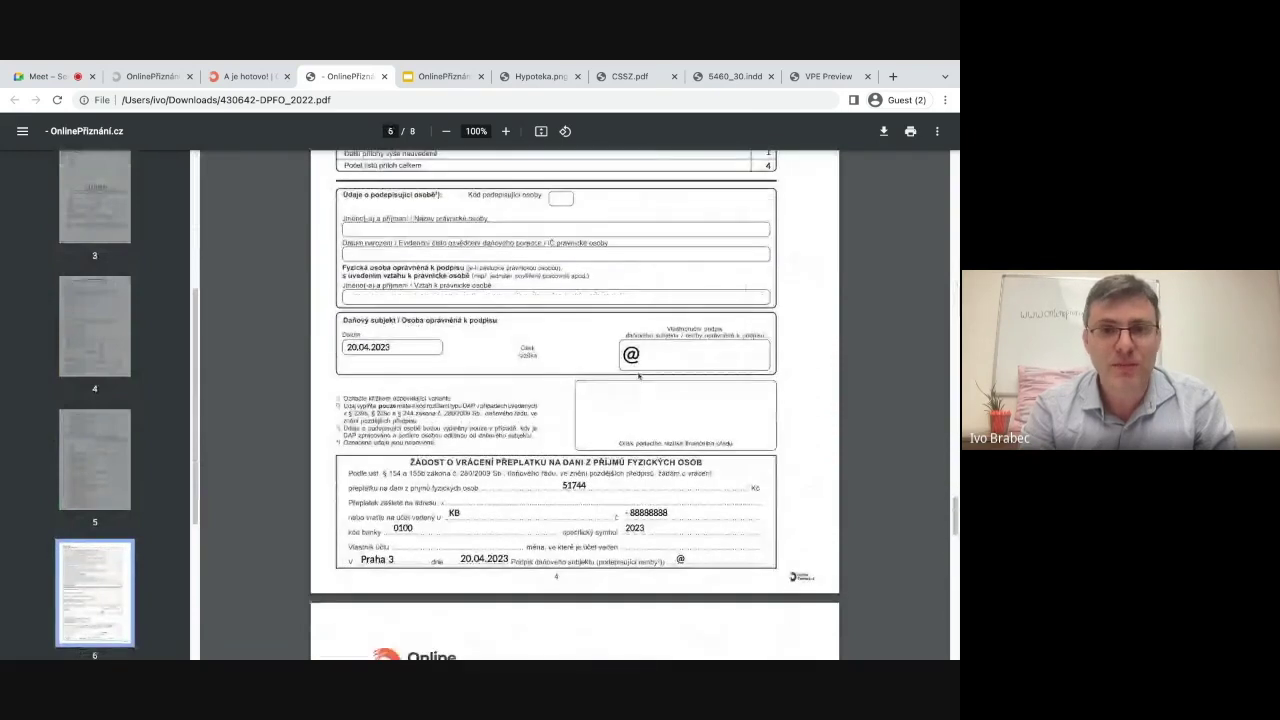
pyautogui.scroll(-3, 575, 404)
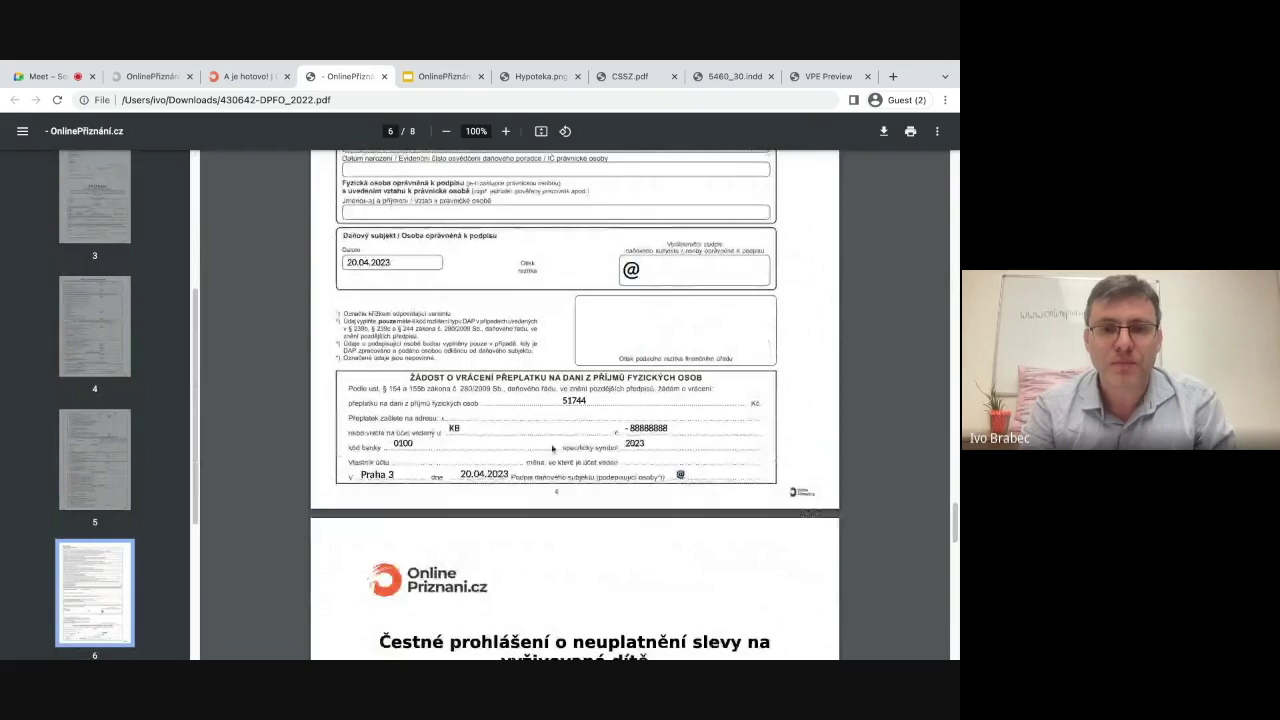
pyautogui.scroll(-11, 552, 449)
pyautogui.scroll(-3, 552, 449)
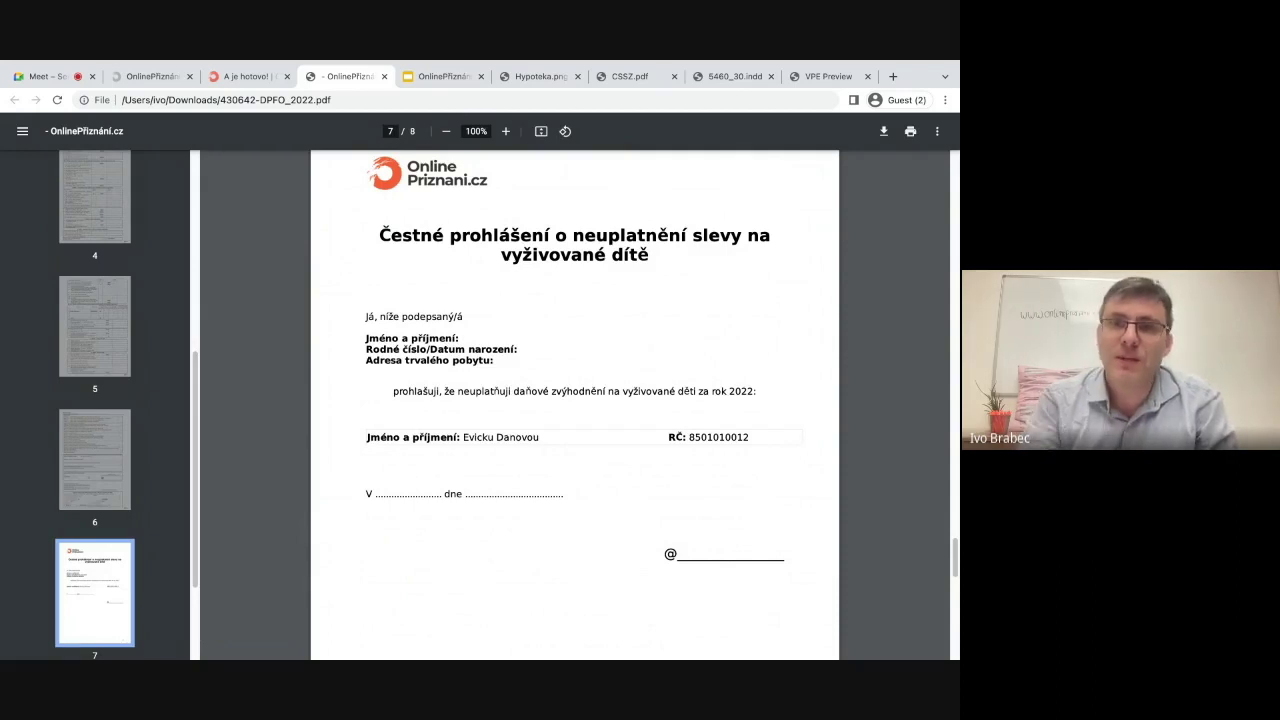
pyautogui.scroll(-1, 496, 430)
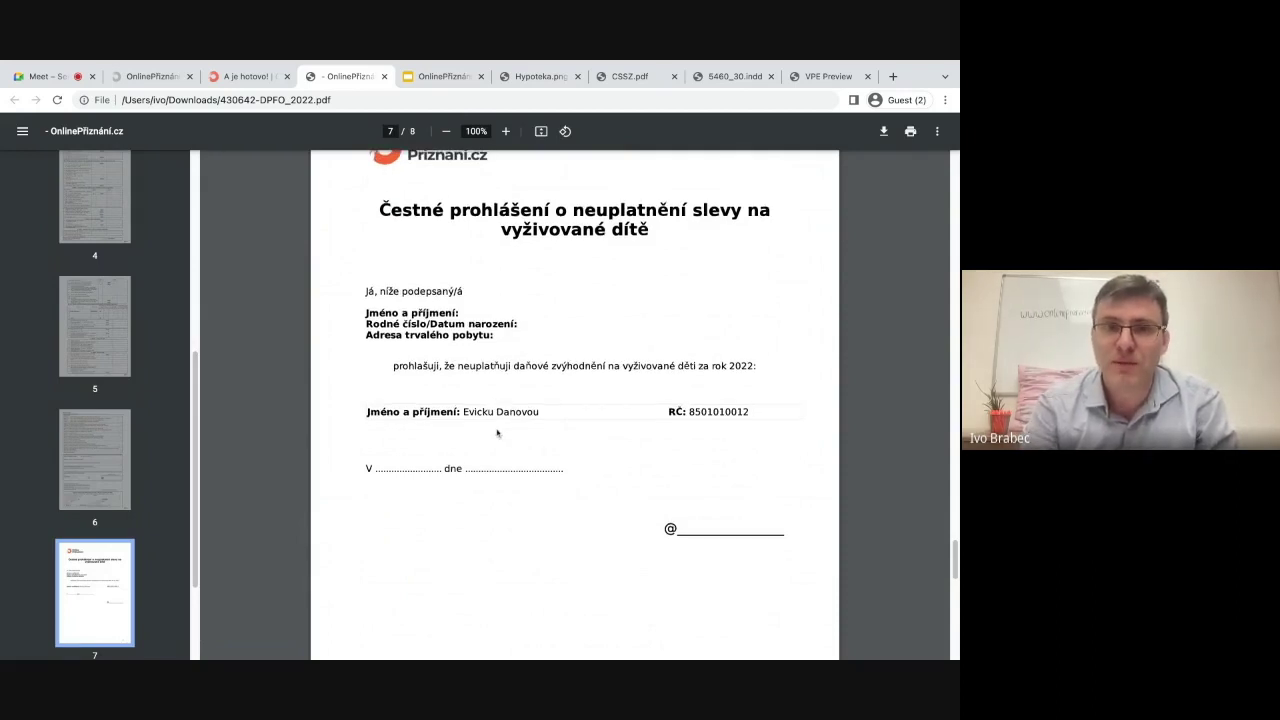
pyautogui.scroll(-2, 473, 408)
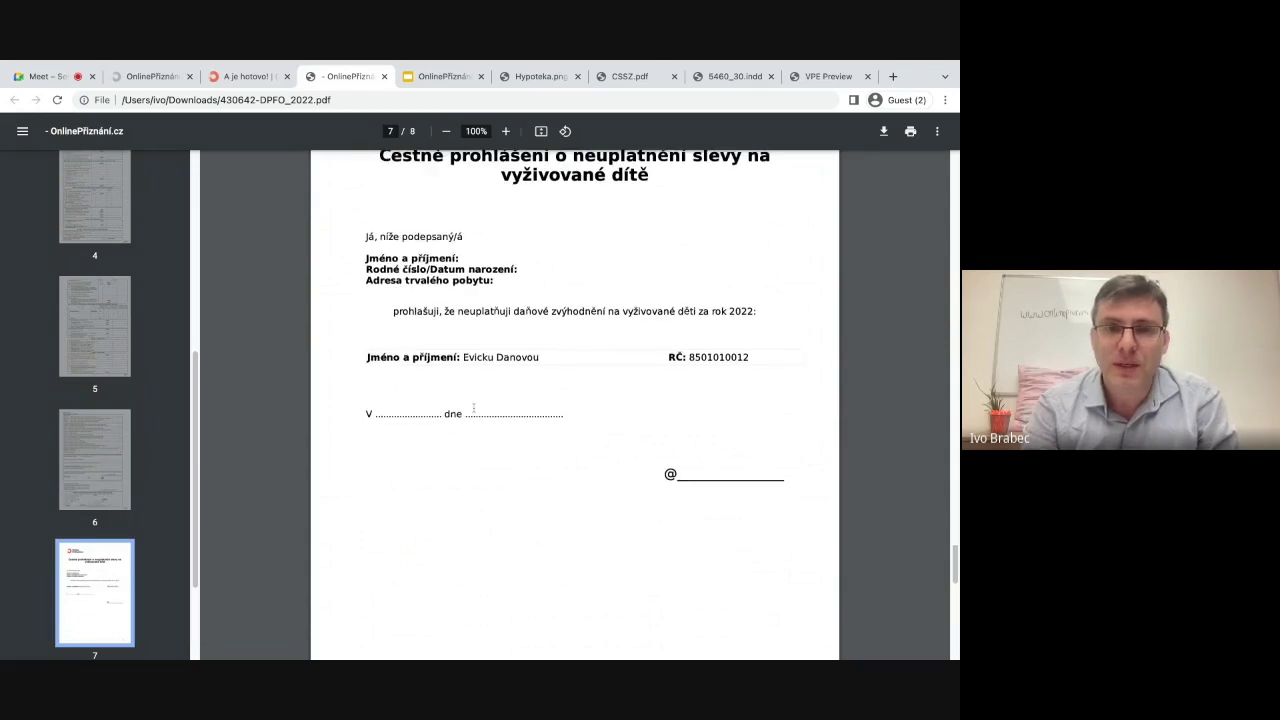
pyautogui.scroll(-1, 473, 408)
pyautogui.scroll(-8, 575, 405)
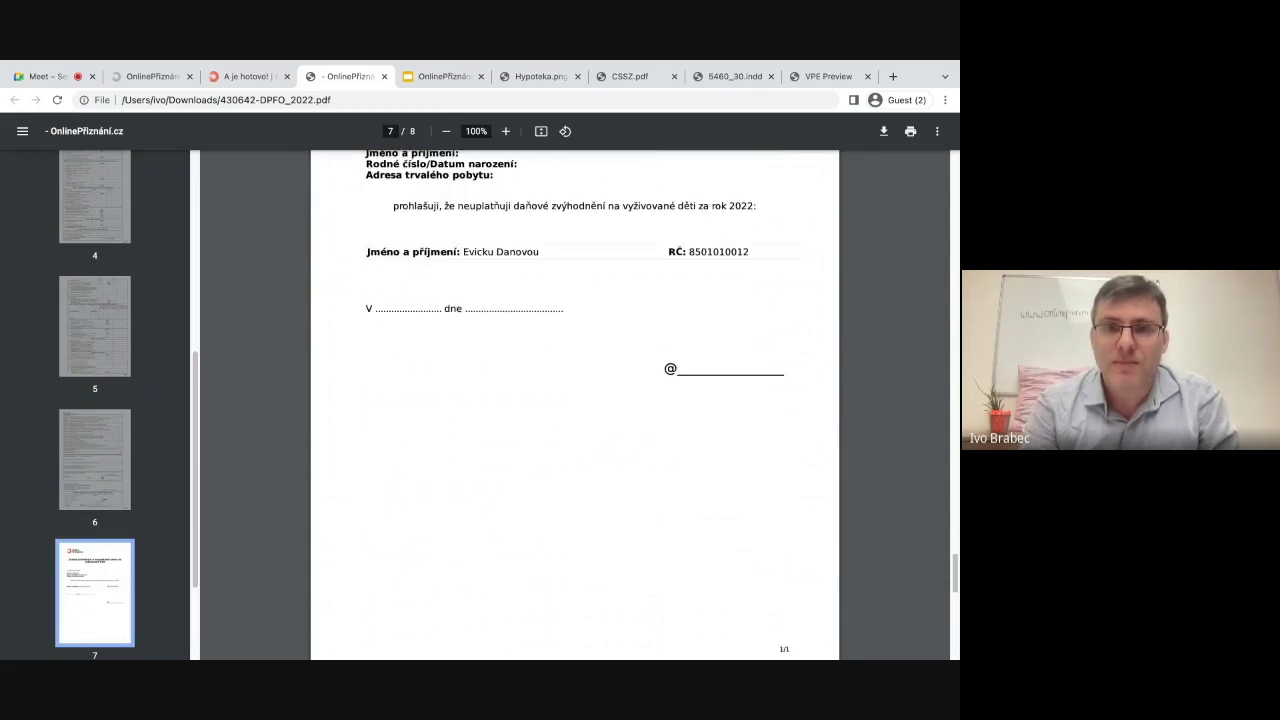
pyautogui.scroll(-3, 575, 405)
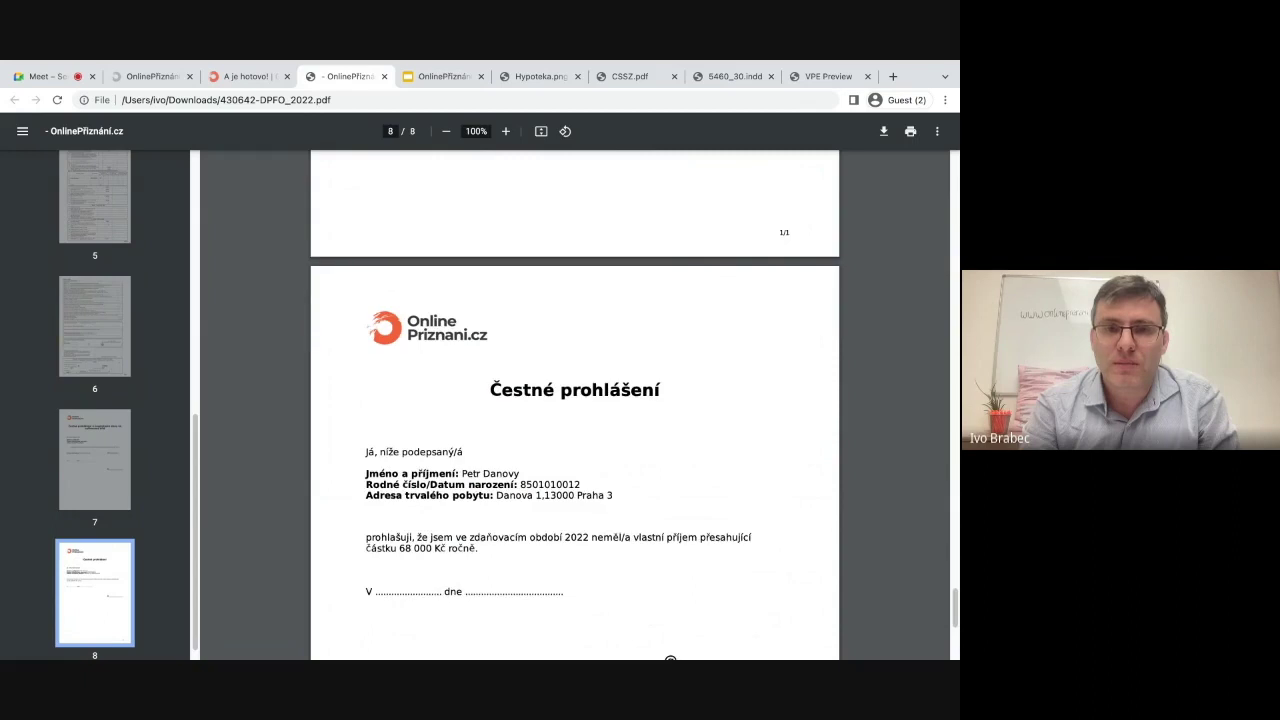
pyautogui.scroll(-2, 478, 394)
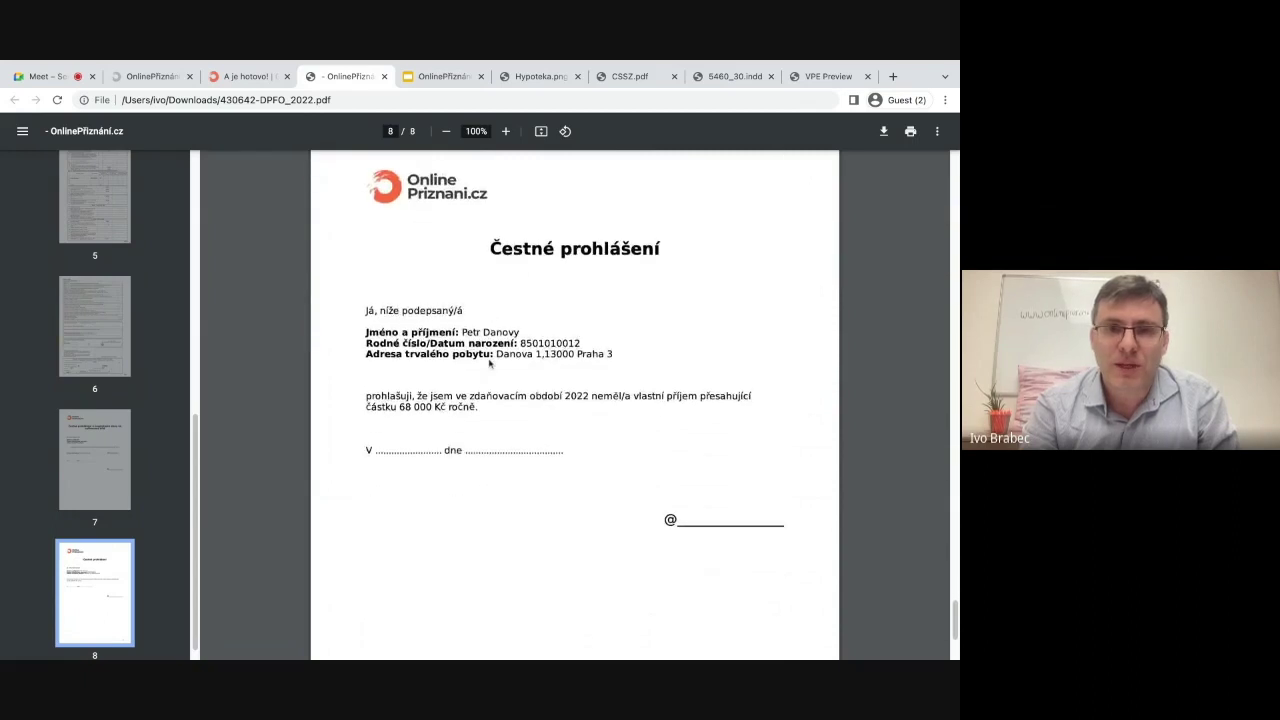
pyautogui.scroll(-1, 490, 364)
pyautogui.scroll(-1, 490, 364)
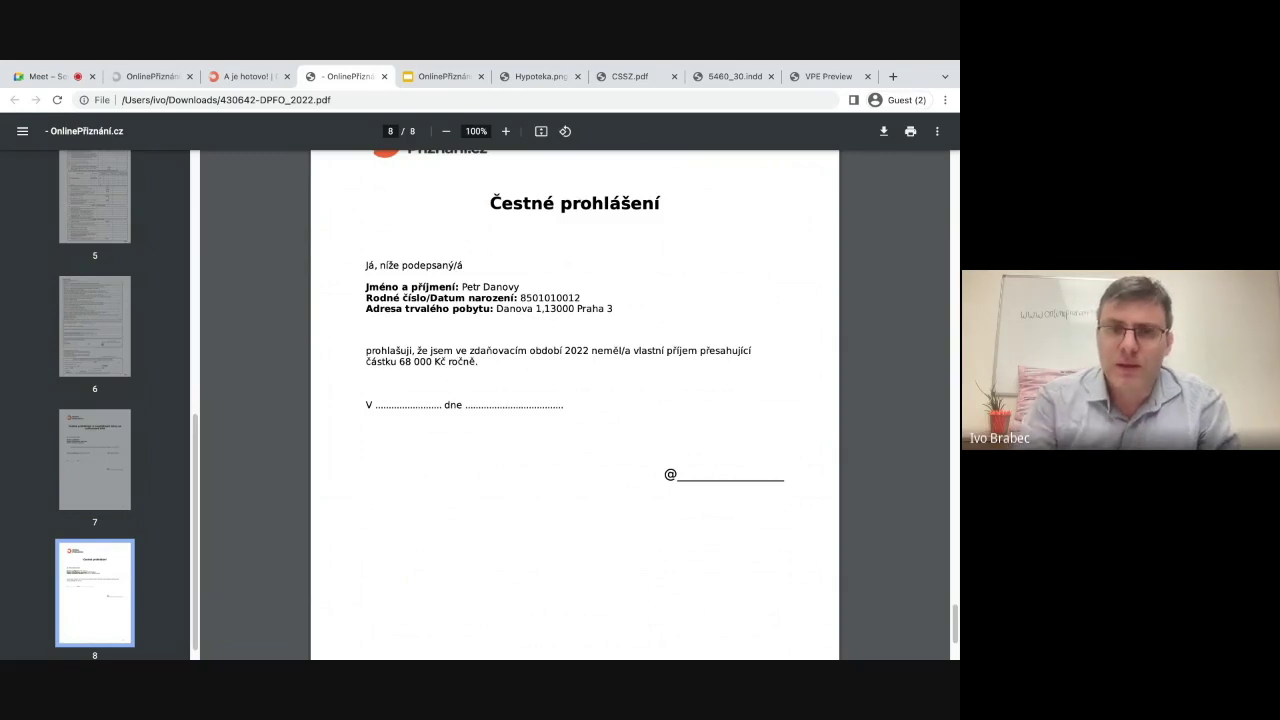
pyautogui.scroll(-2, 575, 400)
pyautogui.scroll(20, 575, 400)
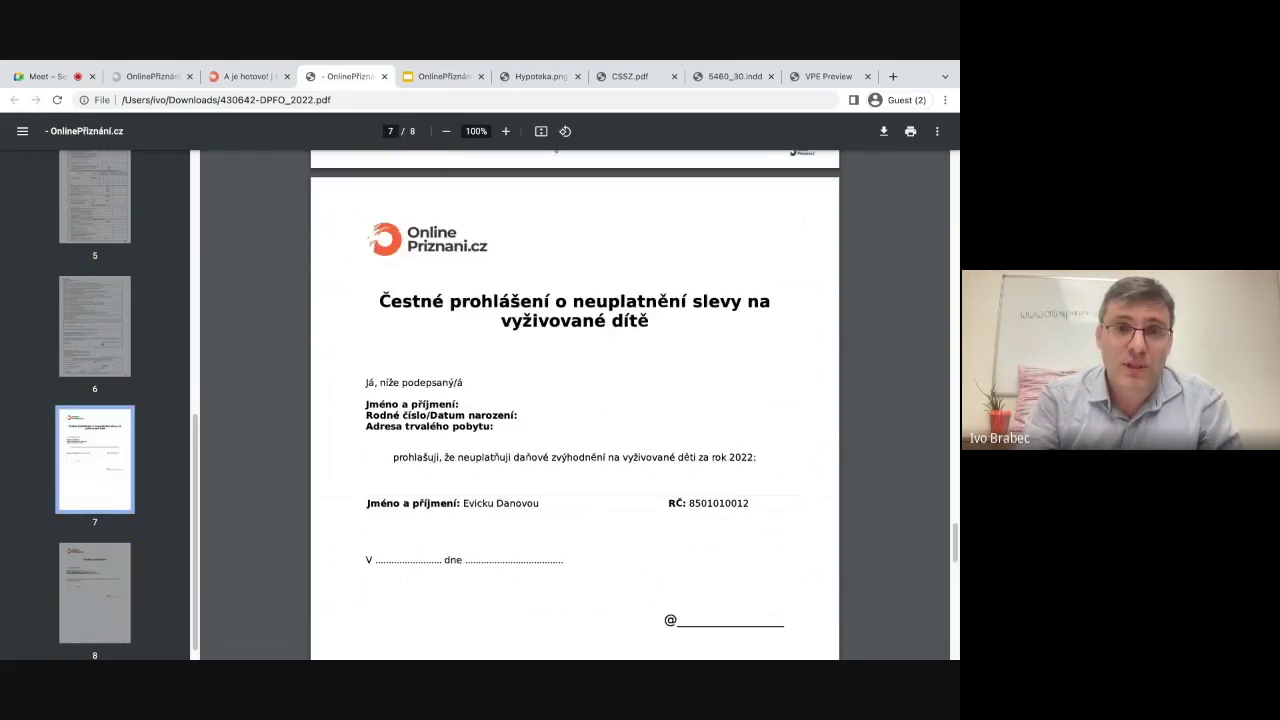
pyautogui.scroll(20, 575, 400)
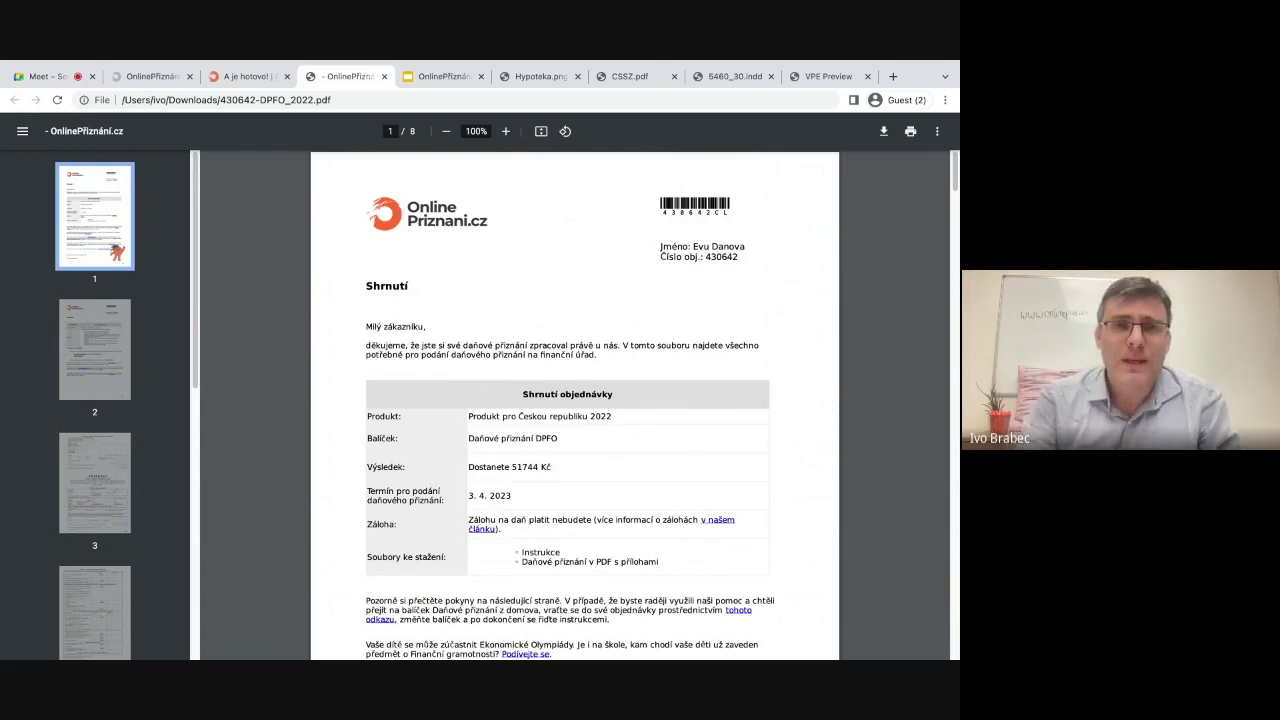
pyautogui.click(384, 77)
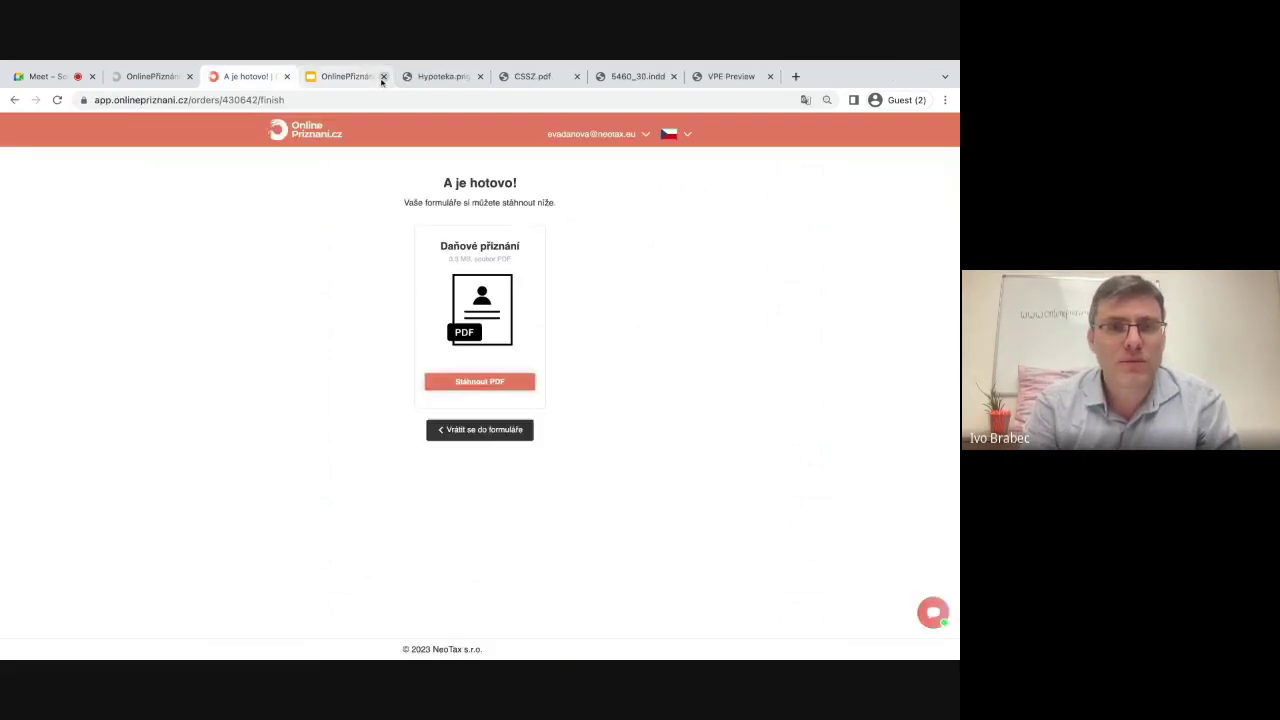
# - Close the finish-page tab and start 'Vyplnit přiznání za rok 2022' from the homepage
pyautogui.click(286, 77)
pyautogui.click(166, 78)
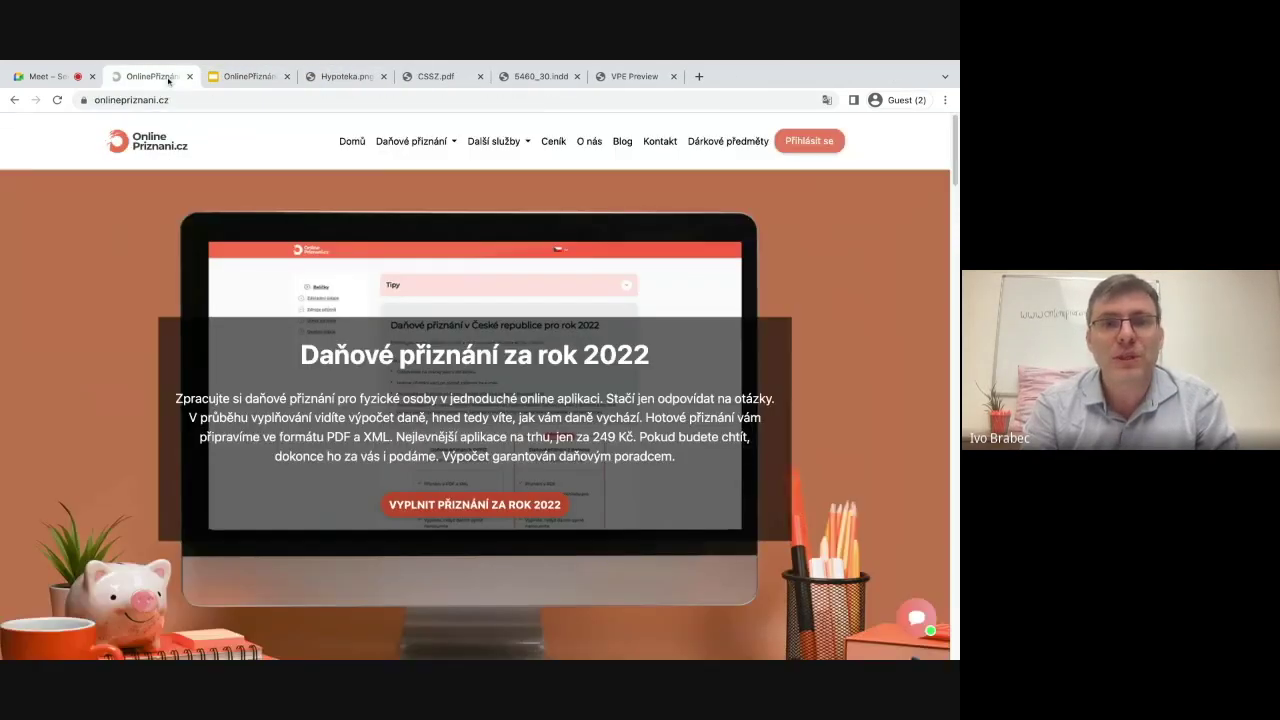
pyautogui.click(440, 211)
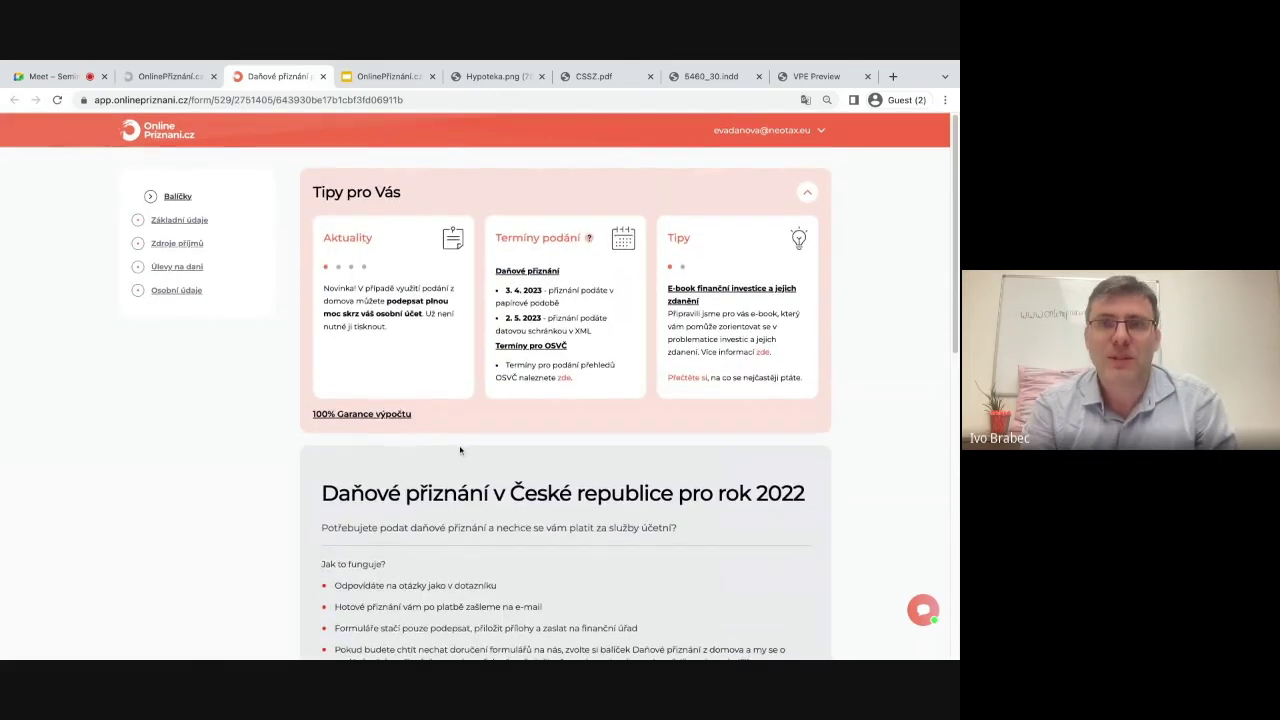
pyautogui.scroll(-2, 460, 450)
# - Choose the 249 Kč DPFO package and electronic XML filing
pyautogui.scroll(-3, 475, 558)
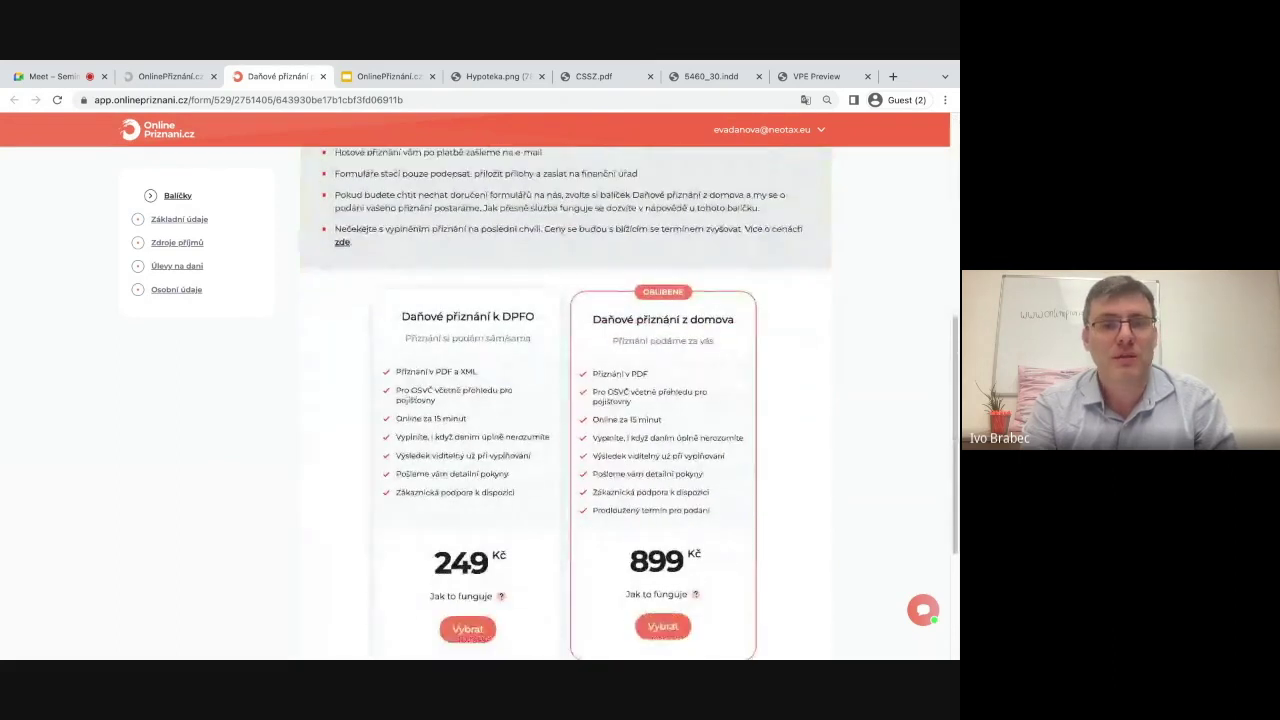
pyautogui.click(467, 558)
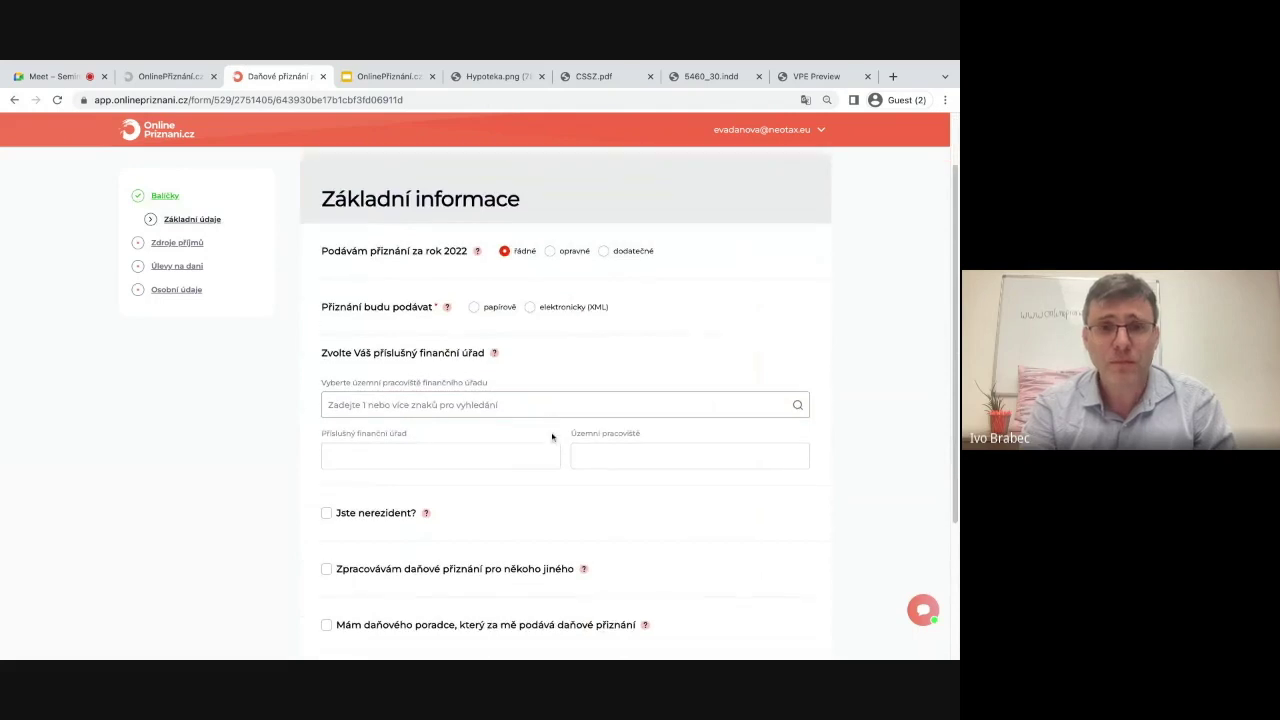
pyautogui.click(530, 307)
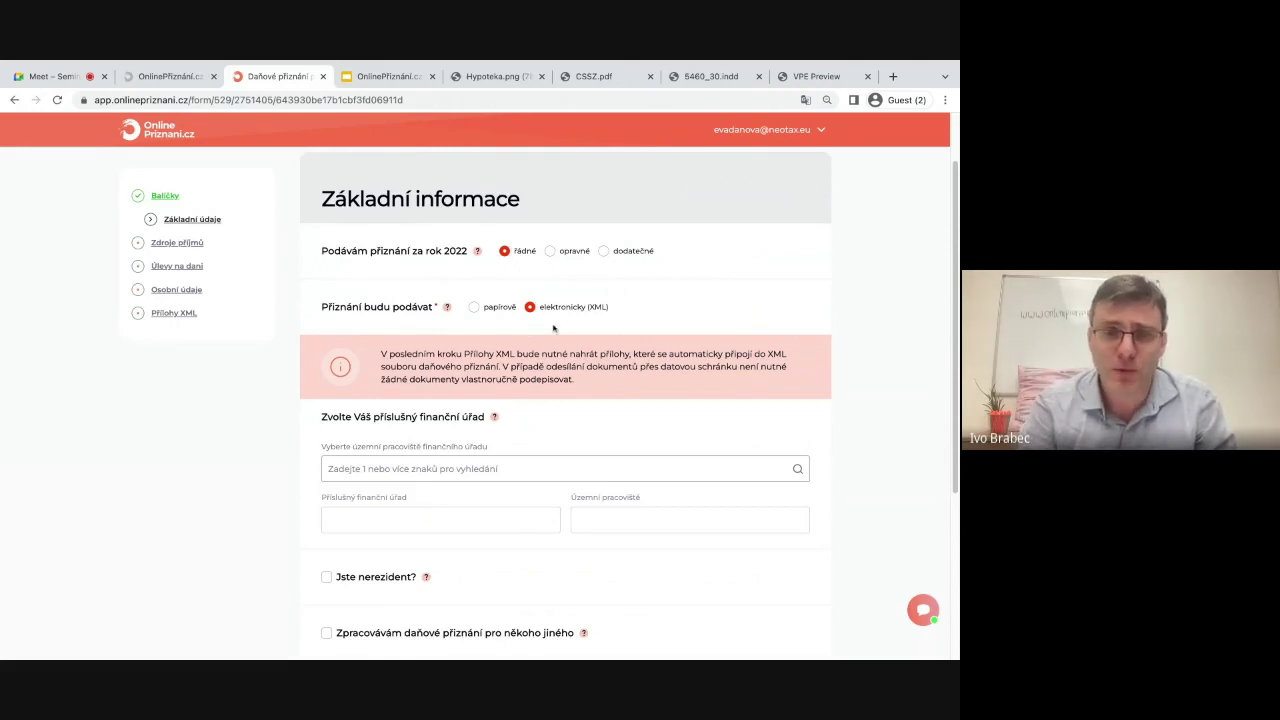
# - Set the tax office to ÚzP Brno III, FÚ pro Jihomoravský kraj
pyautogui.scroll(-1, 553, 328)
pyautogui.scroll(-3, 553, 328)
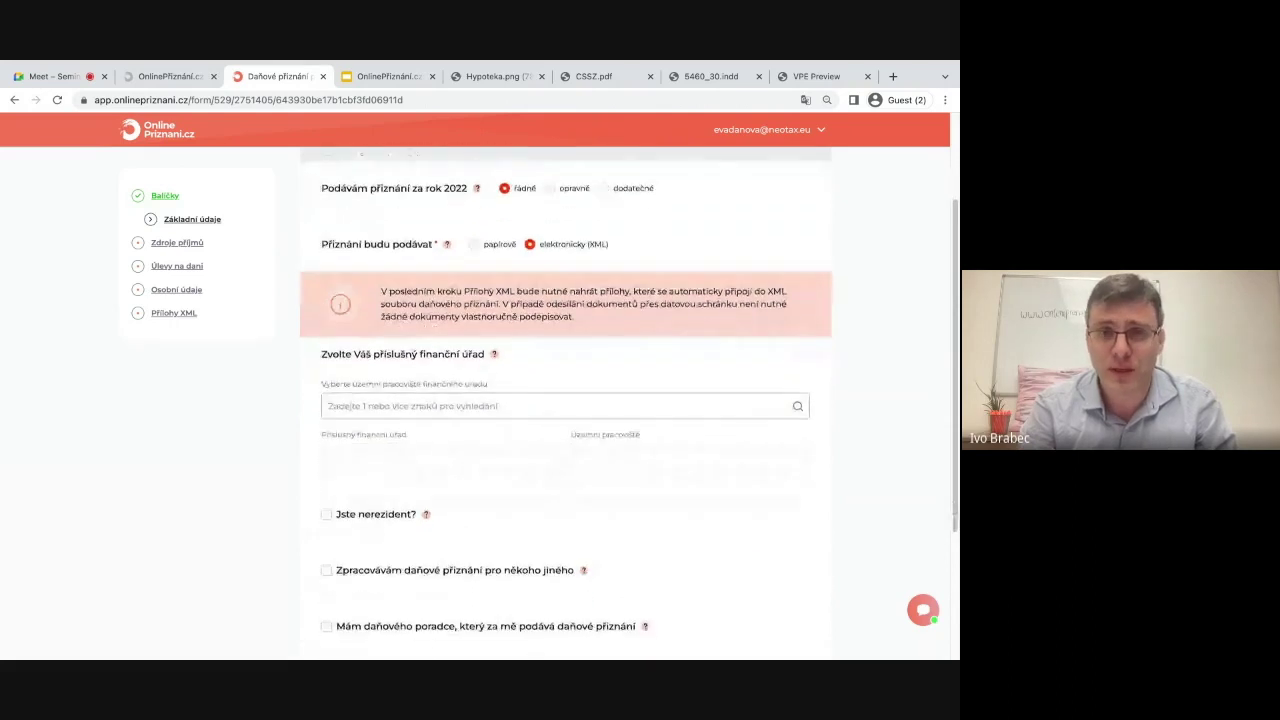
pyautogui.scroll(-2, 600, 400)
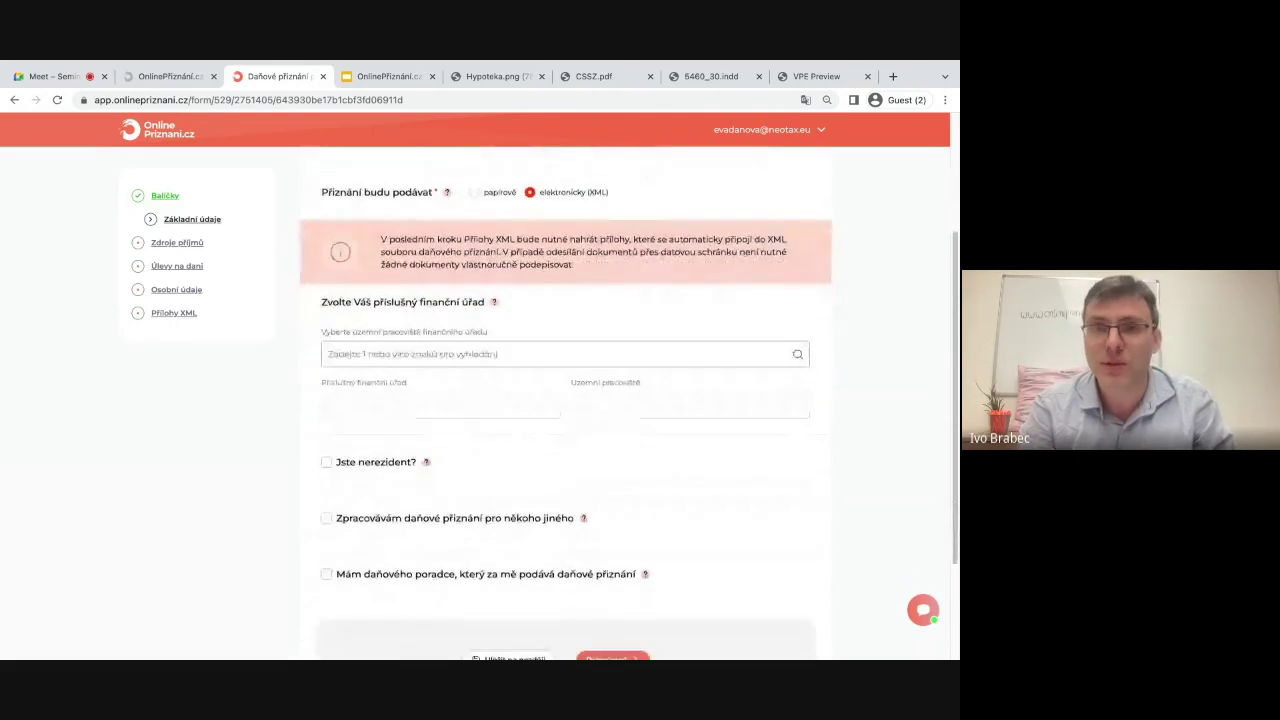
pyautogui.click(479, 341)
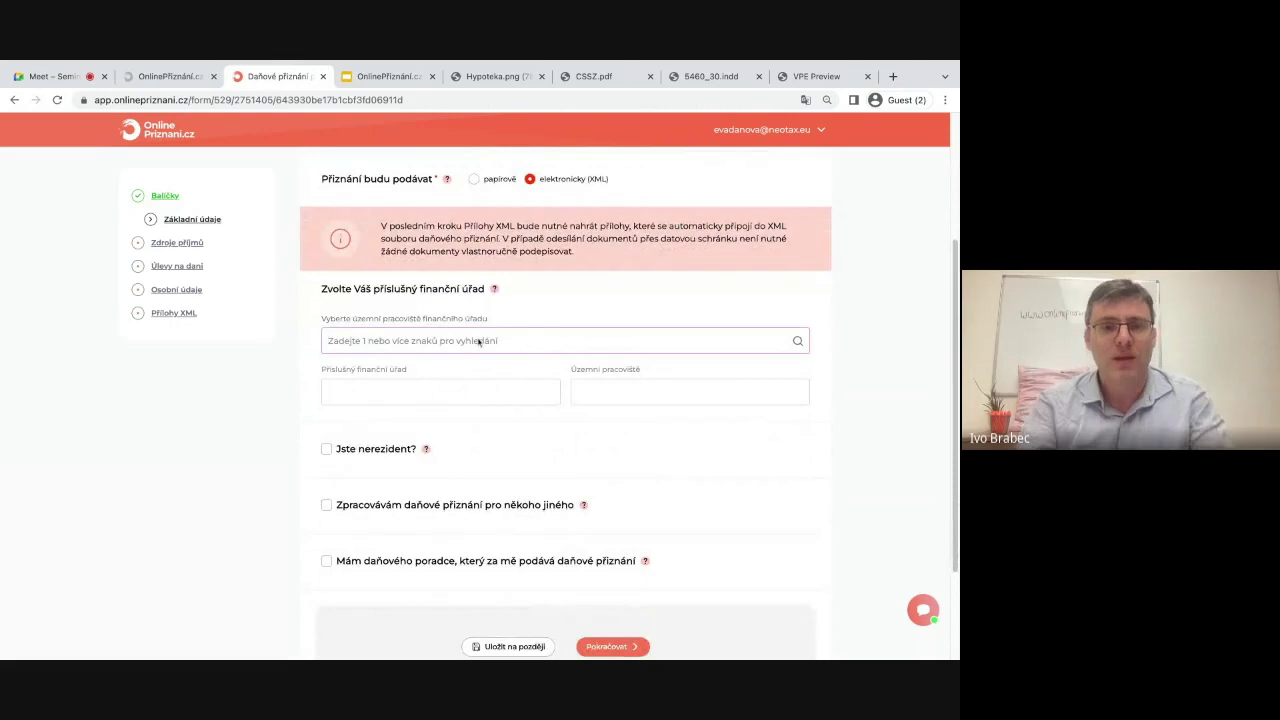
pyautogui.write('Brno')
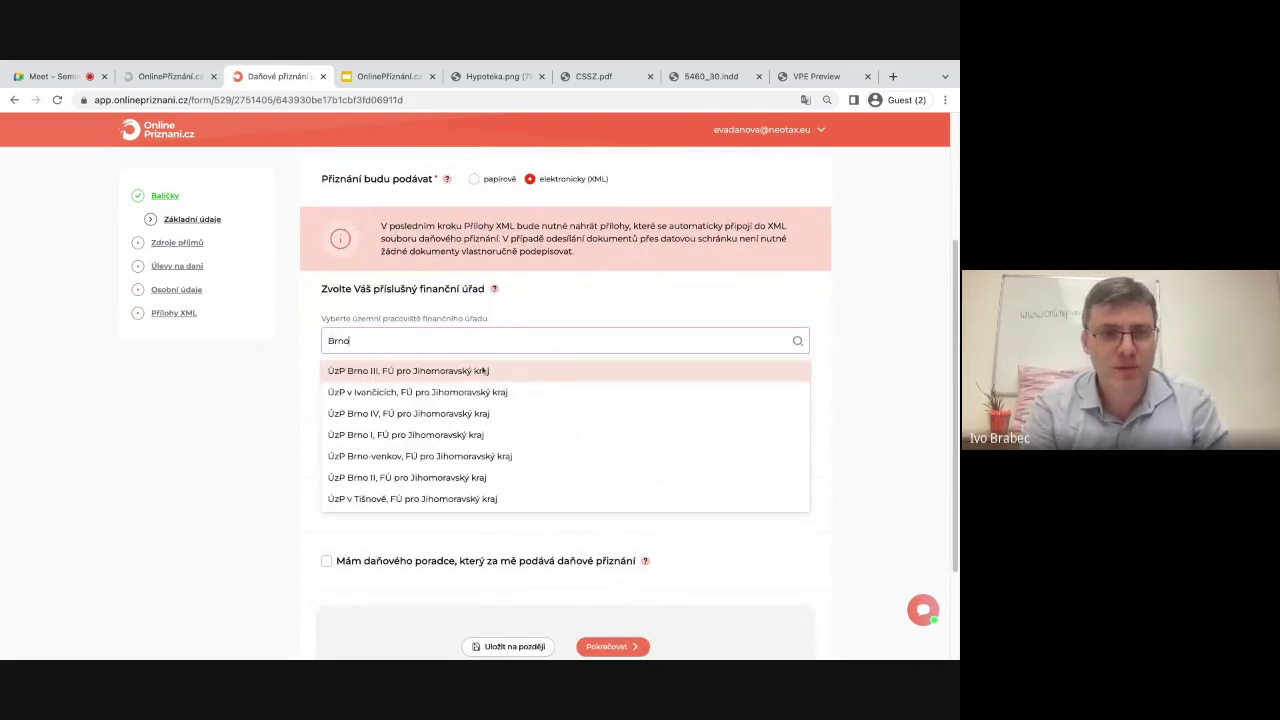
pyautogui.click(410, 373)
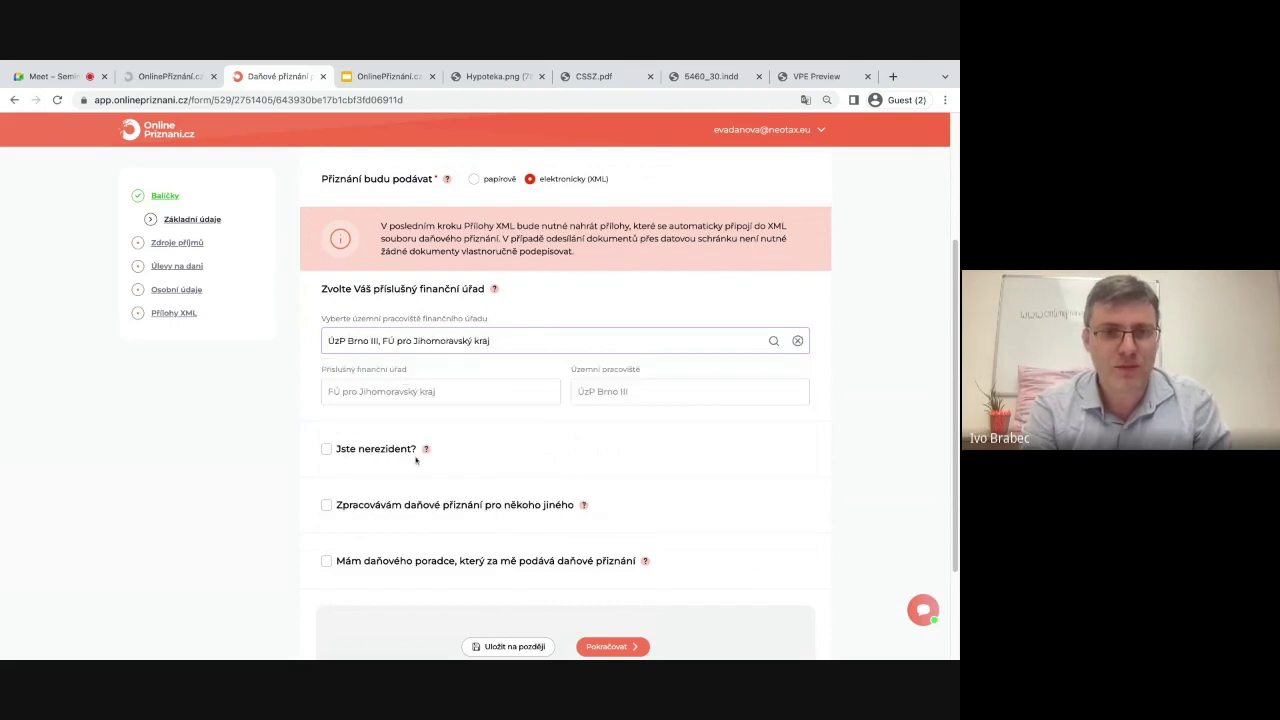
# - Continue to the income sources step and tick 'OSVČ v ČR'
pyautogui.scroll(-3, 416, 460)
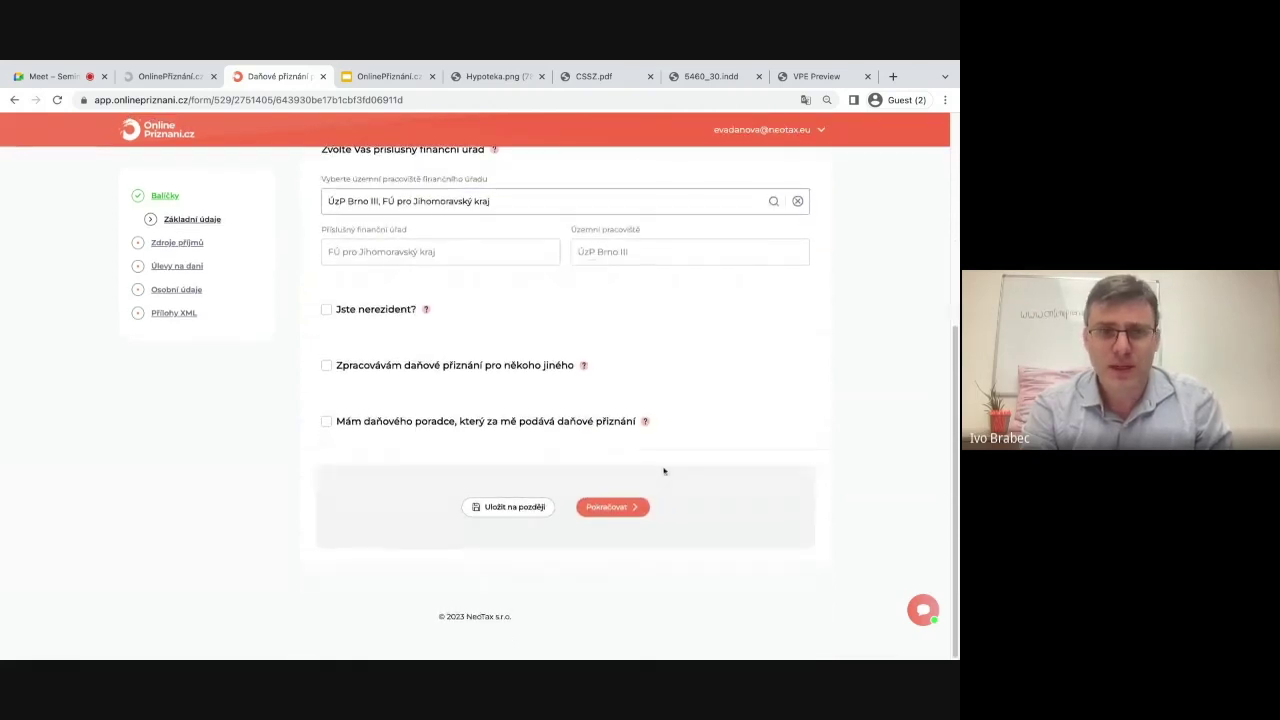
pyautogui.click(608, 509)
pyautogui.scroll(-3, 449, 389)
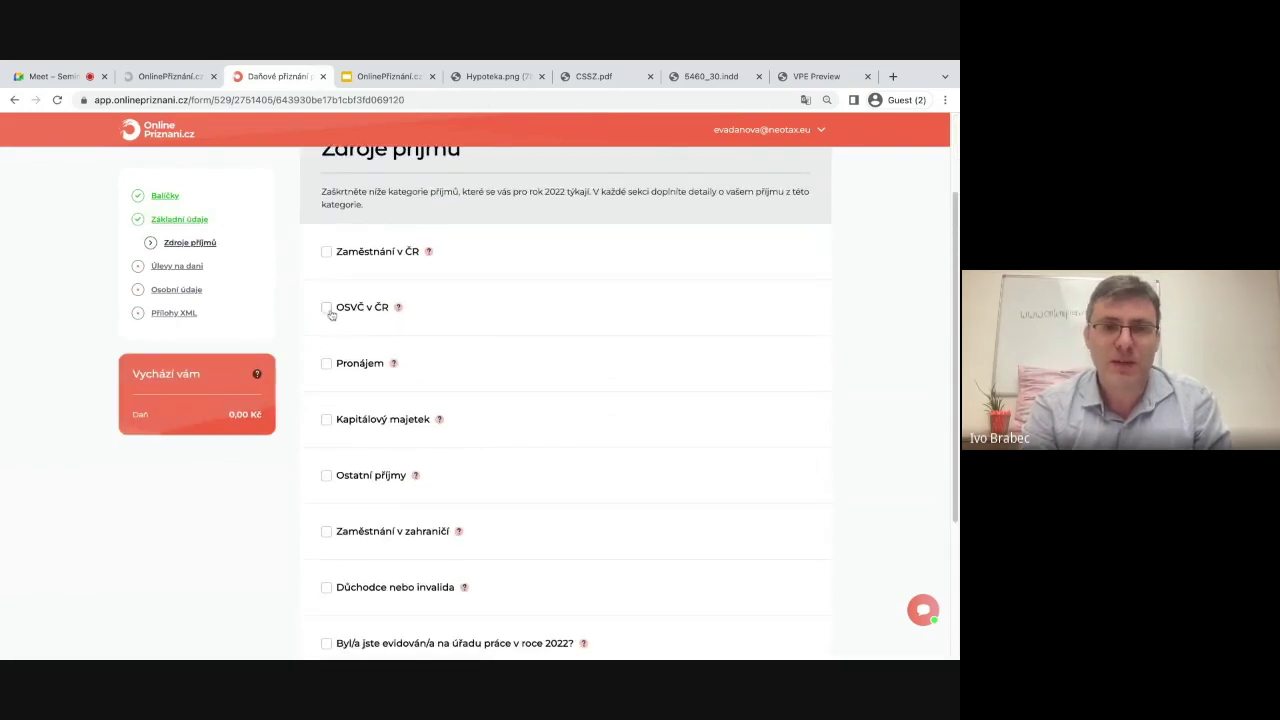
pyautogui.click(328, 310)
# - Set 'Jak jste v roce 2022 podnikal/a?' to Hlavní činnost
pyautogui.scroll(-4, 432, 333)
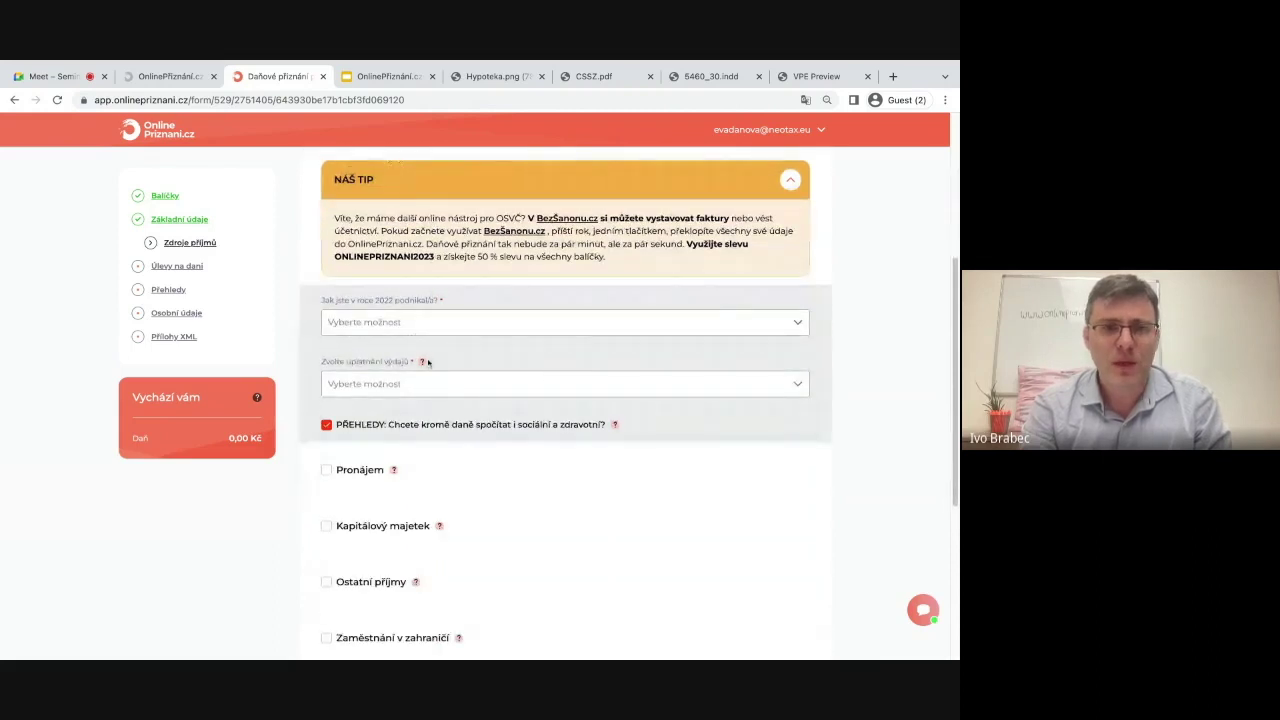
pyautogui.scroll(-1, 428, 362)
pyautogui.click(401, 312)
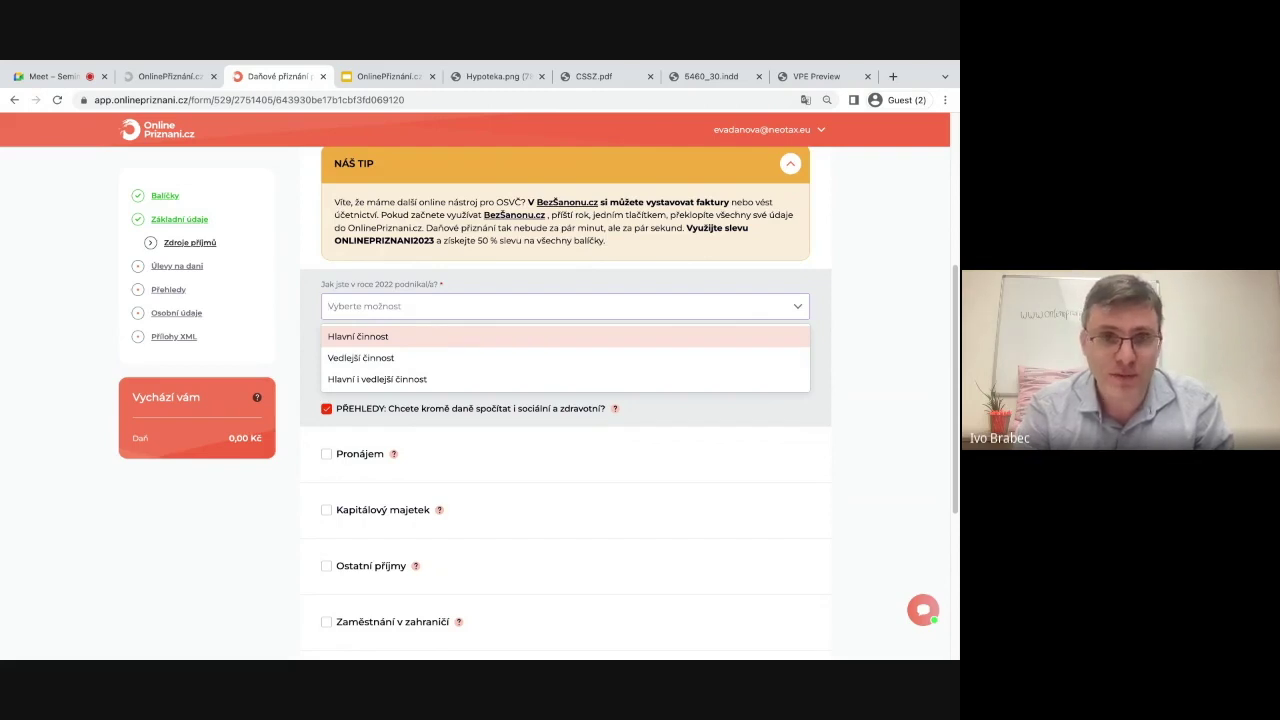
pyautogui.press('Return')
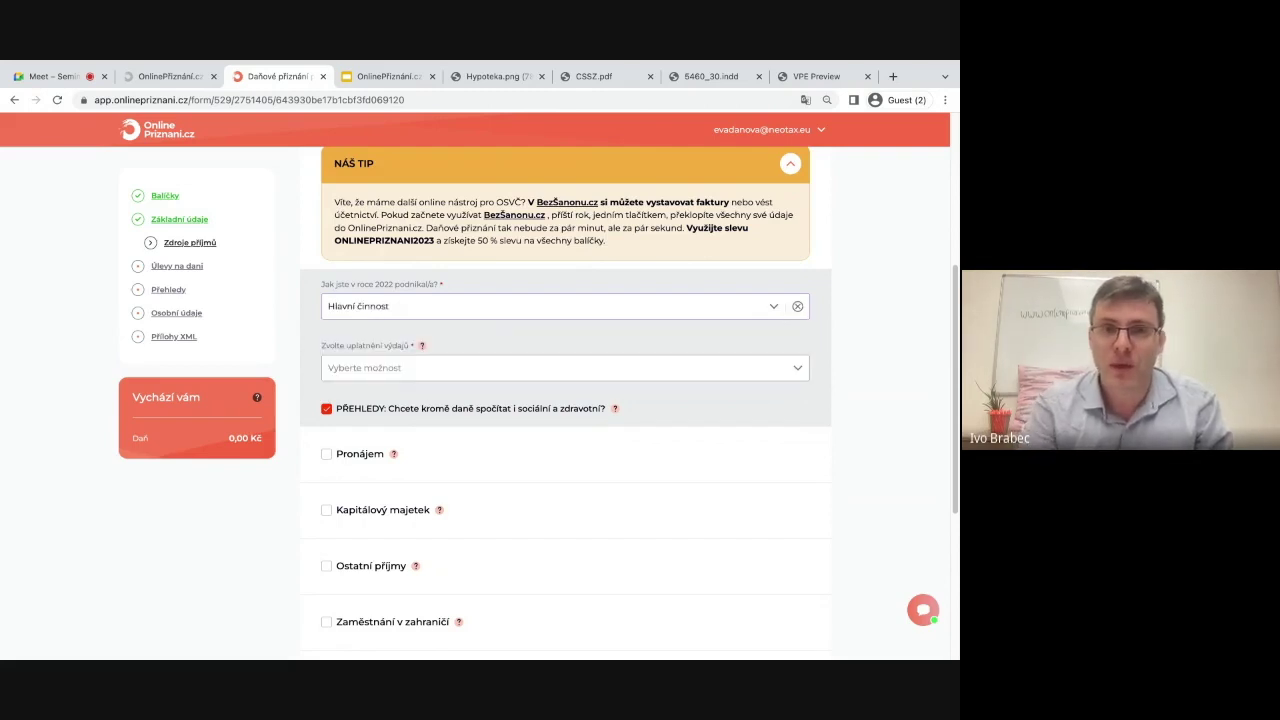
pyautogui.click(405, 364)
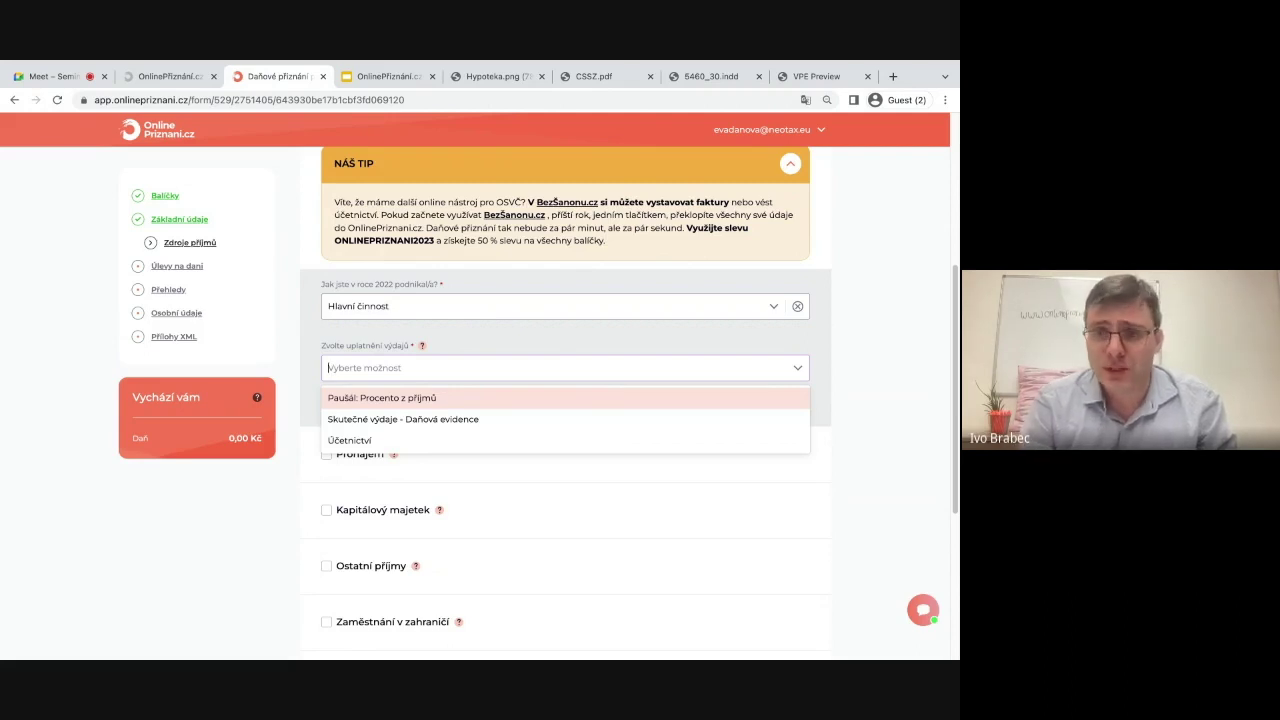
# - Claim 'Paušál: Procento z příjmů' expenses and enter 600 000 Kč income for the first activity
pyautogui.click(413, 399)
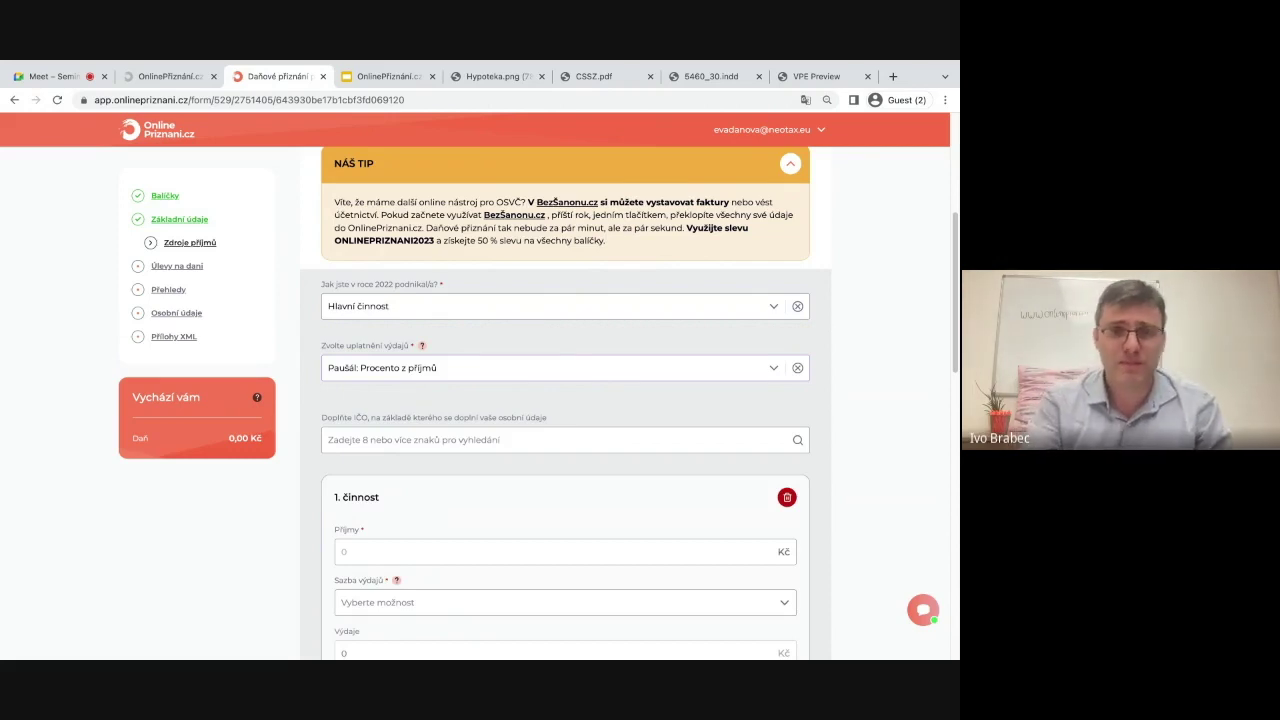
pyautogui.scroll(-3, 565, 400)
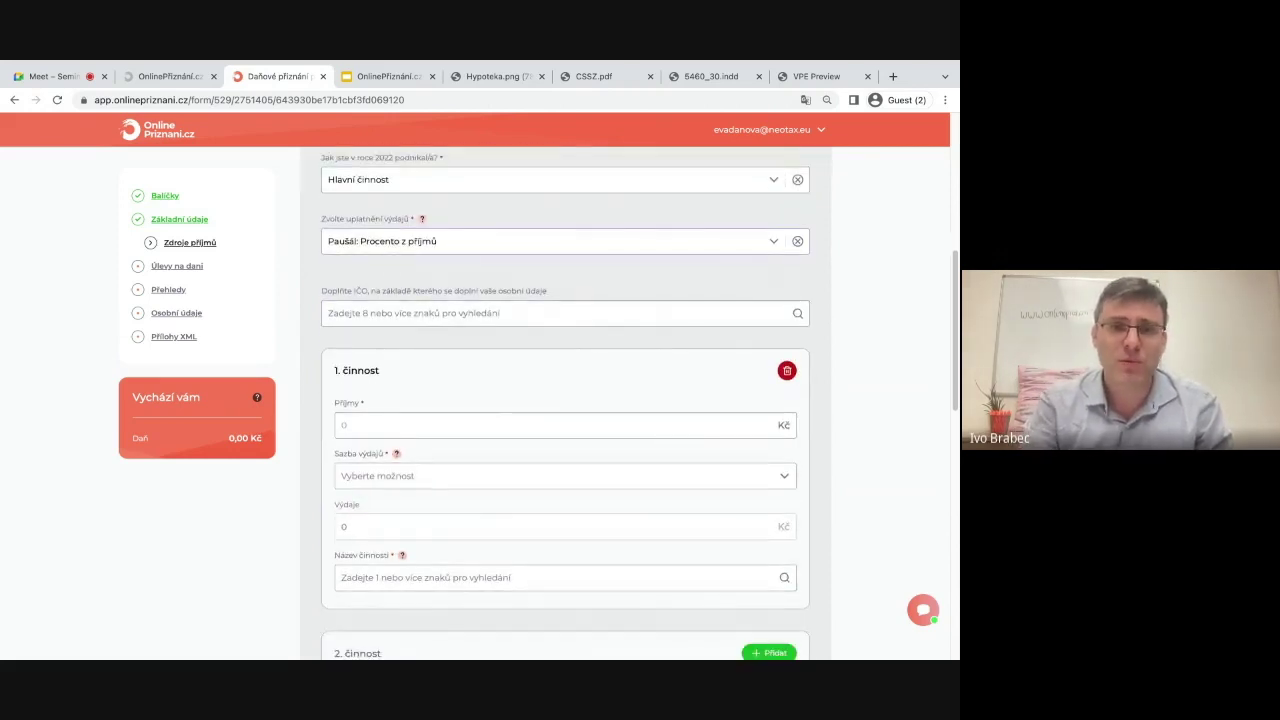
pyautogui.scroll(-1, 410, 444)
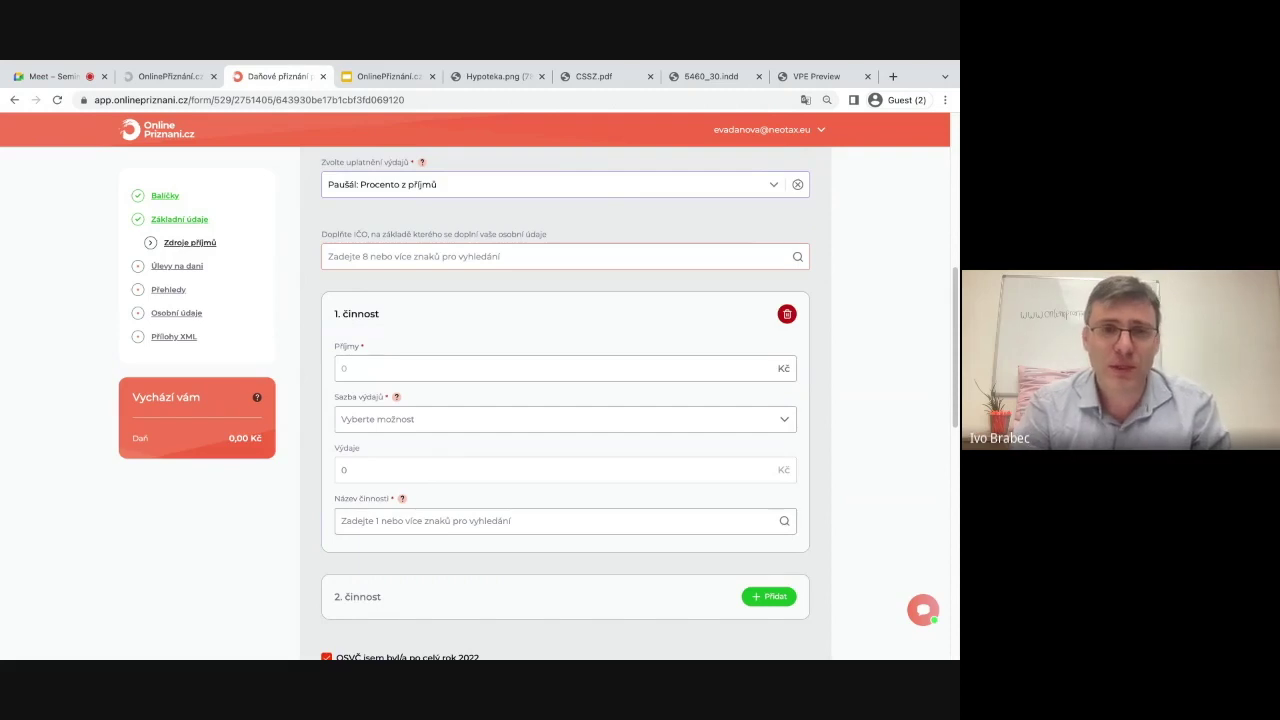
pyautogui.scroll(-1, 468, 334)
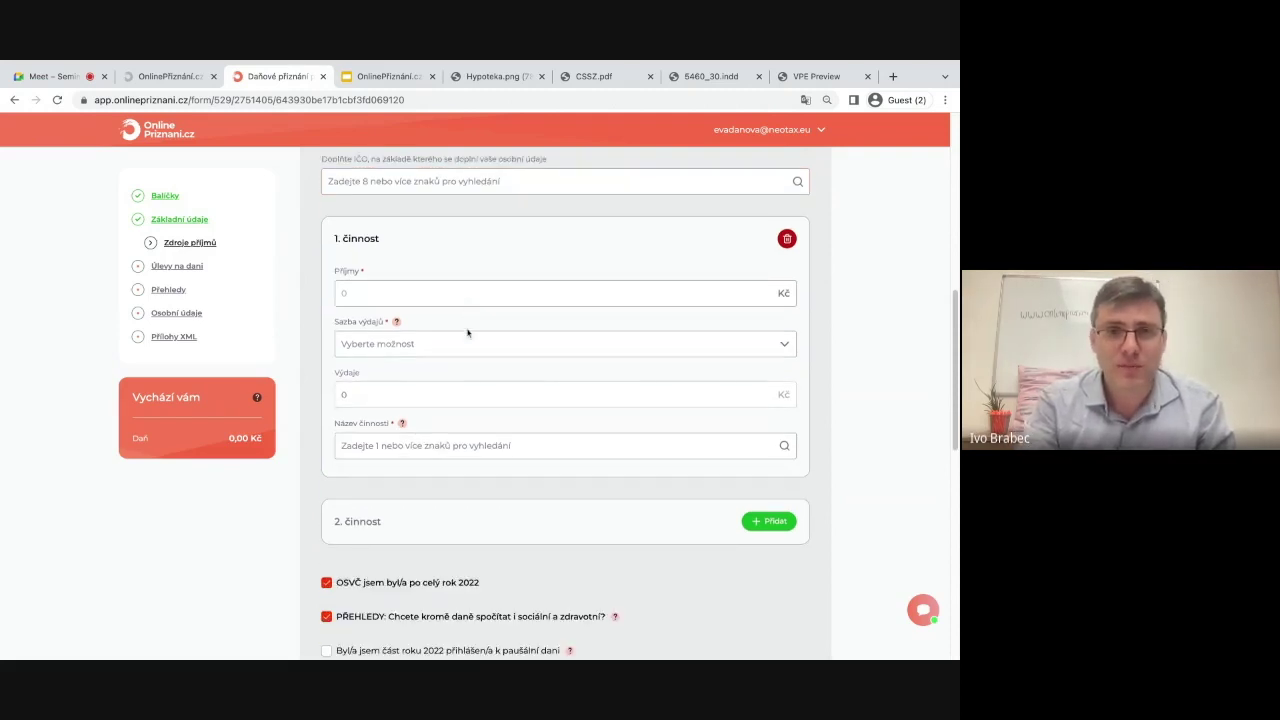
pyautogui.click(367, 293)
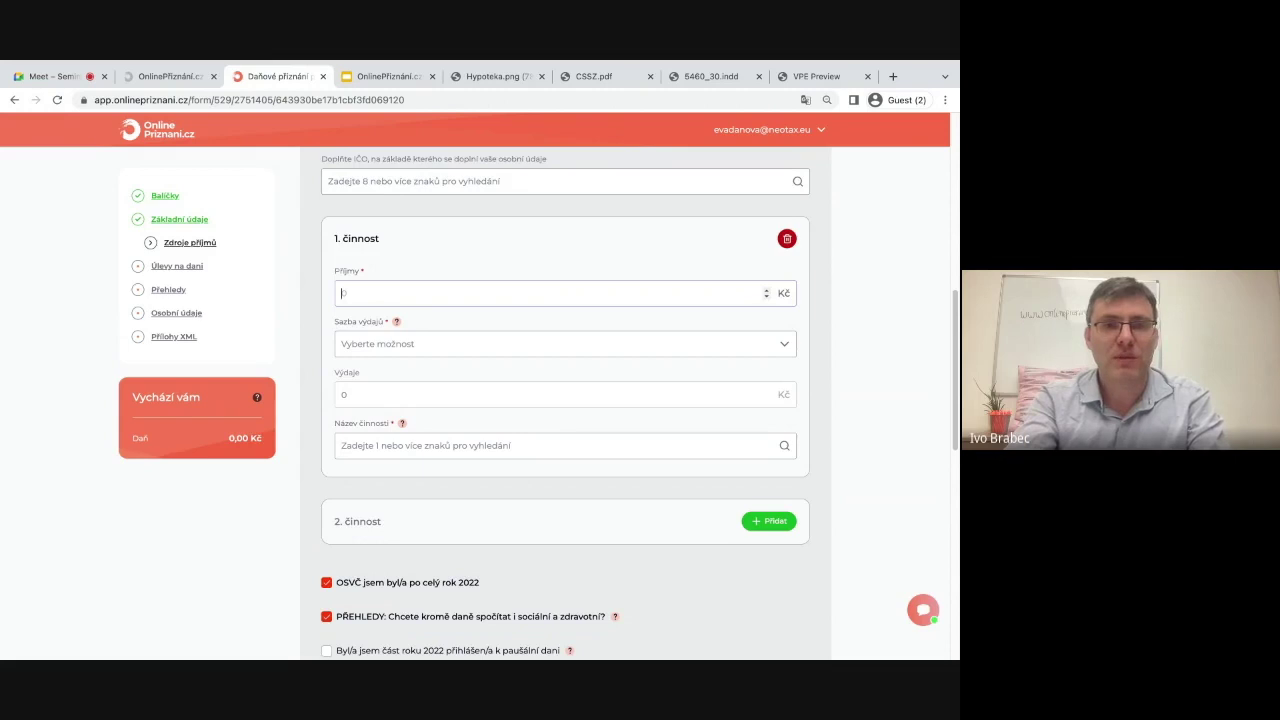
pyautogui.write('600')
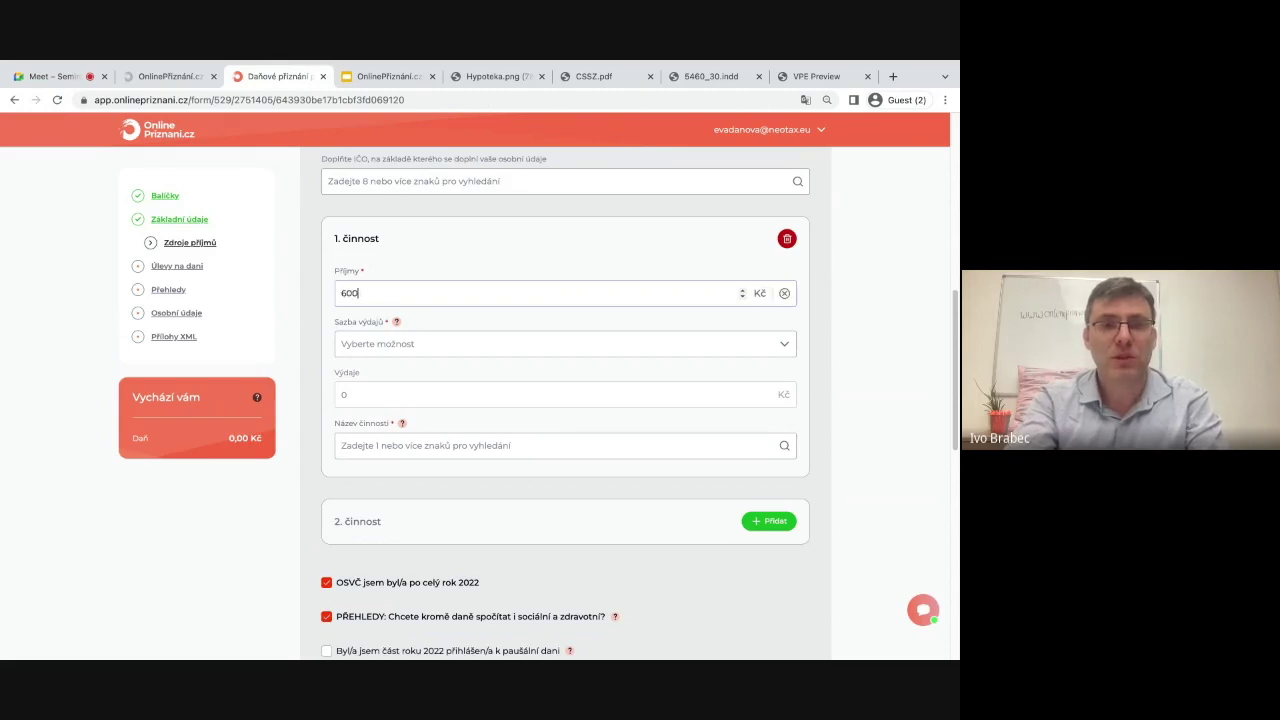
pyautogui.write(' 000')
pyautogui.press('Tab')
pyautogui.press('Tab')
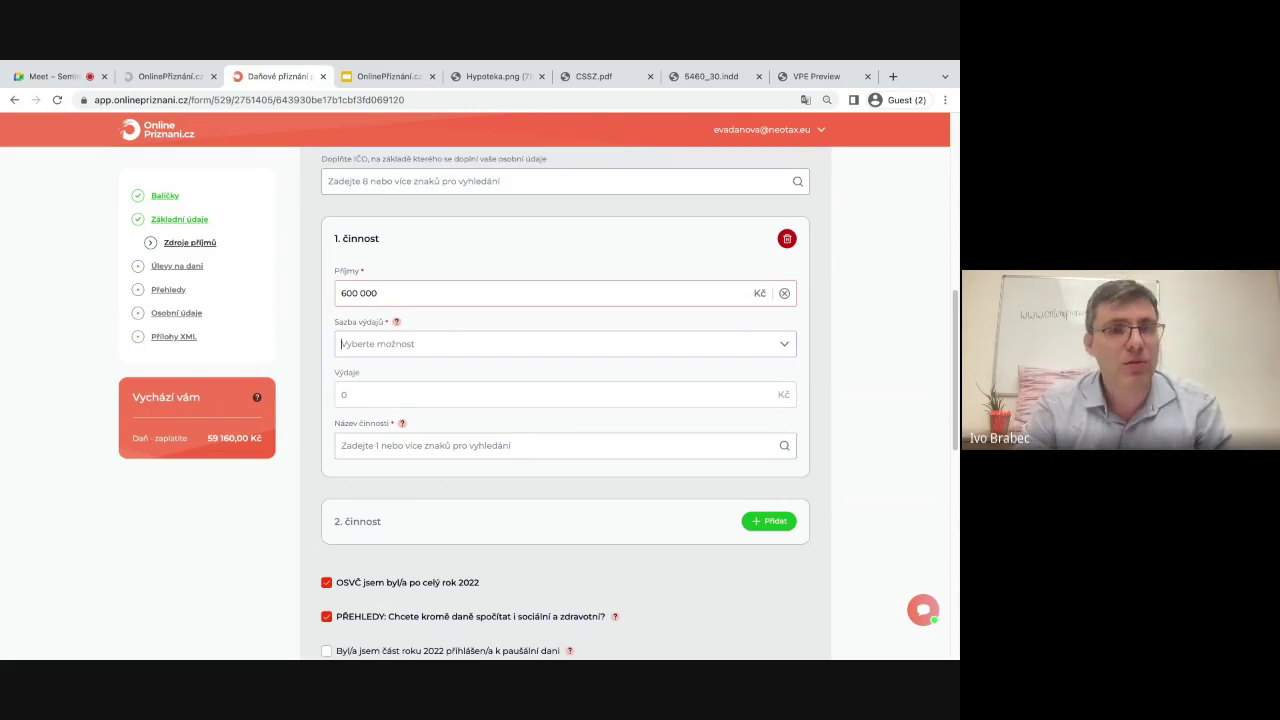
pyautogui.click(400, 346)
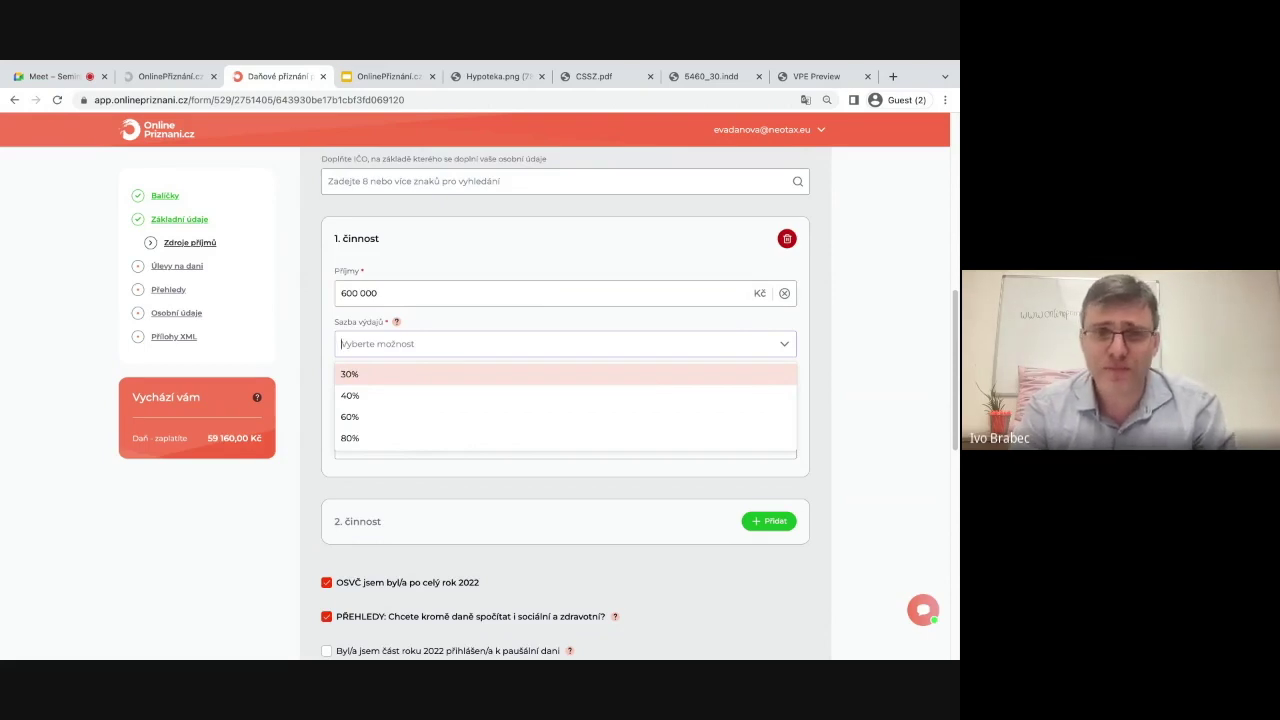
pyautogui.click(432, 326)
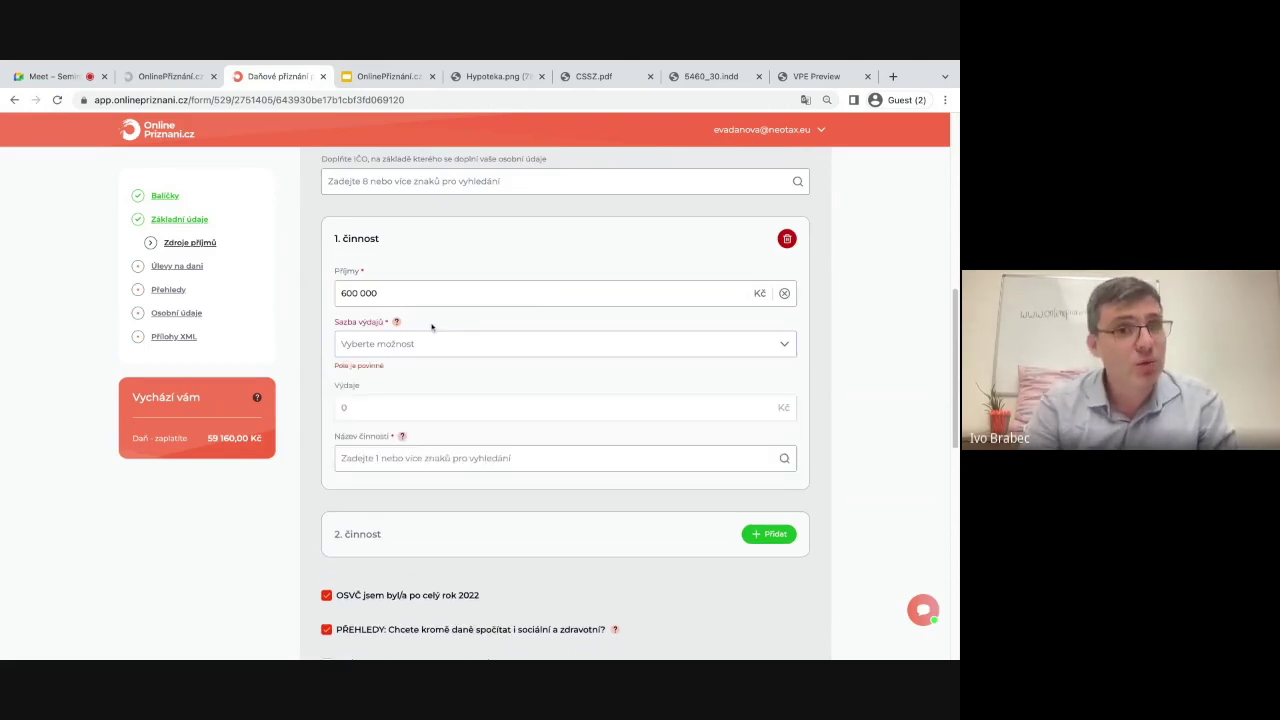
# - After checking the Sazba výdajů help, set the first activity's expense rate to 60%
pyautogui.click(396, 324)
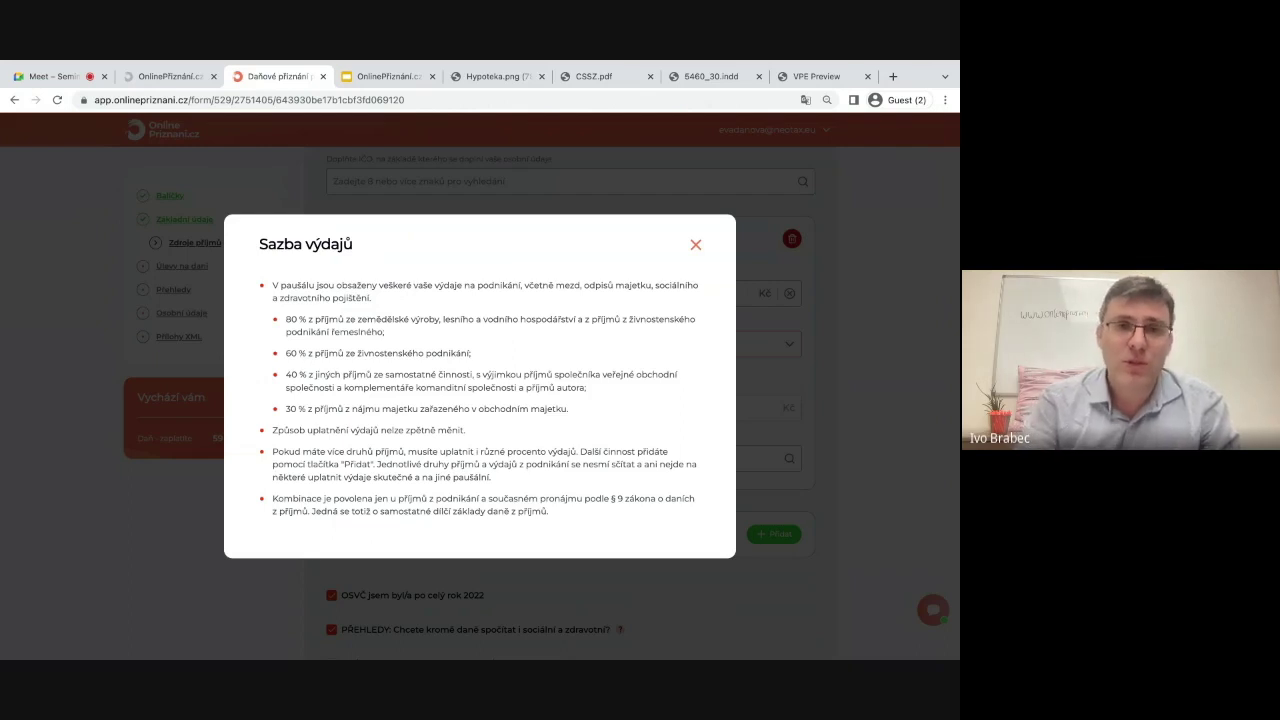
pyautogui.click(696, 245)
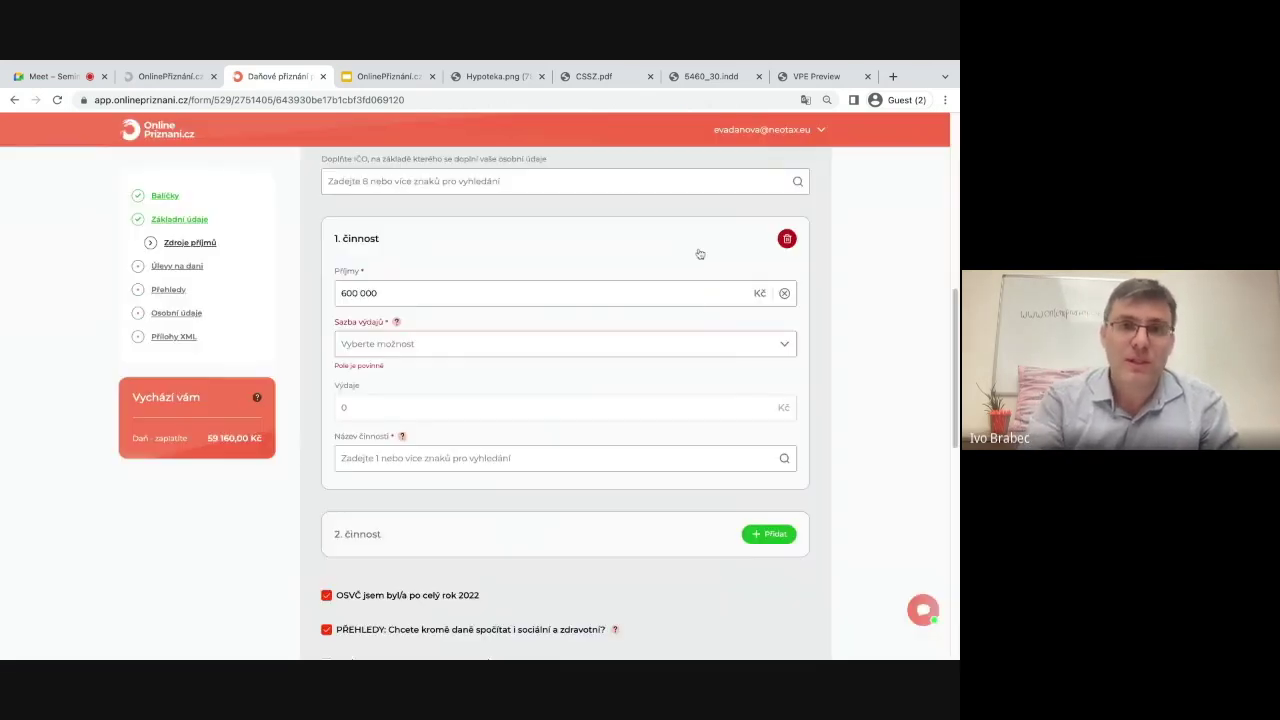
pyautogui.click(396, 344)
pyautogui.click(368, 417)
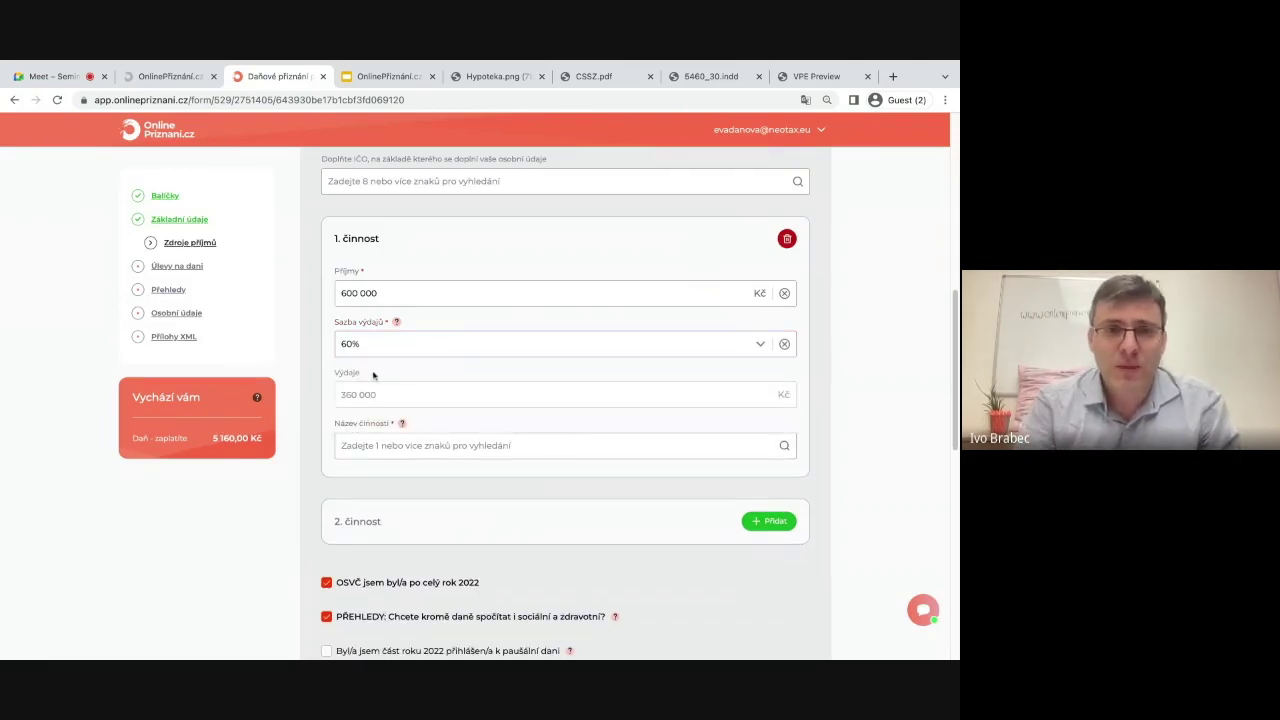
pyautogui.scroll(-1, 376, 380)
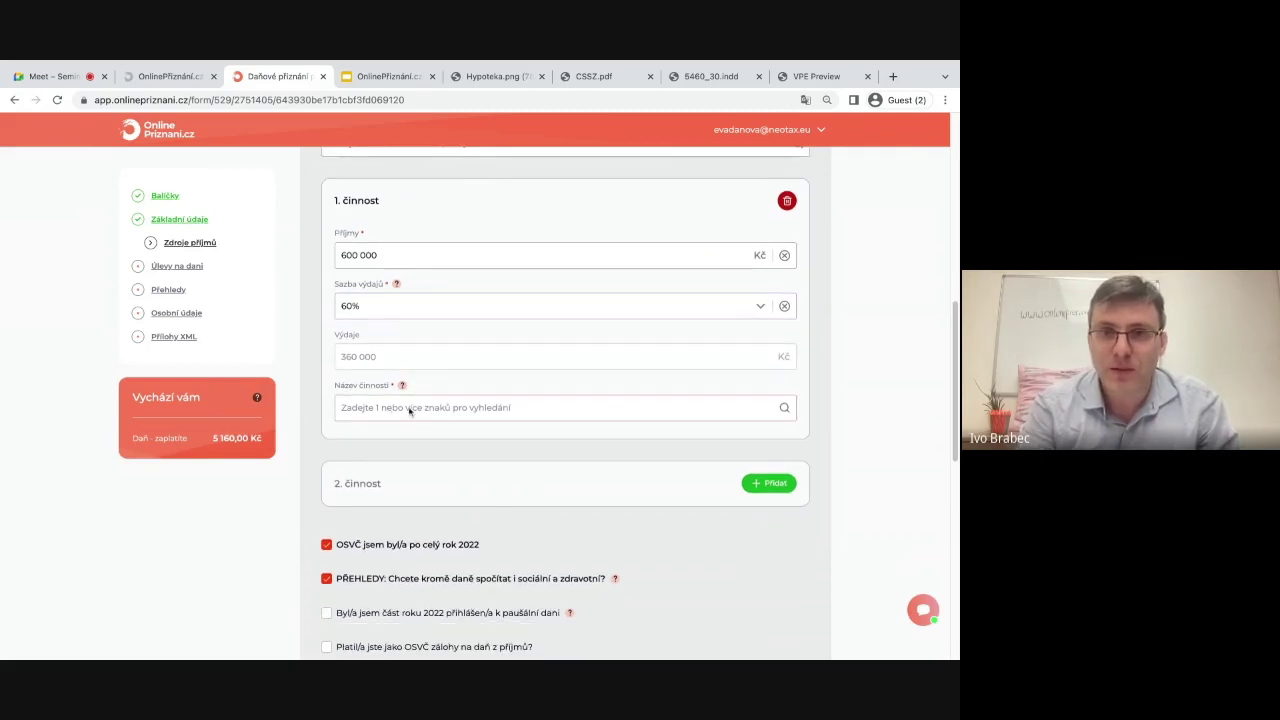
# - Search 'admin' and name the activity UNIVERZÁLNÍ ADMINISTRATIVNÍ ČINNOSTI
pyautogui.click(409, 410)
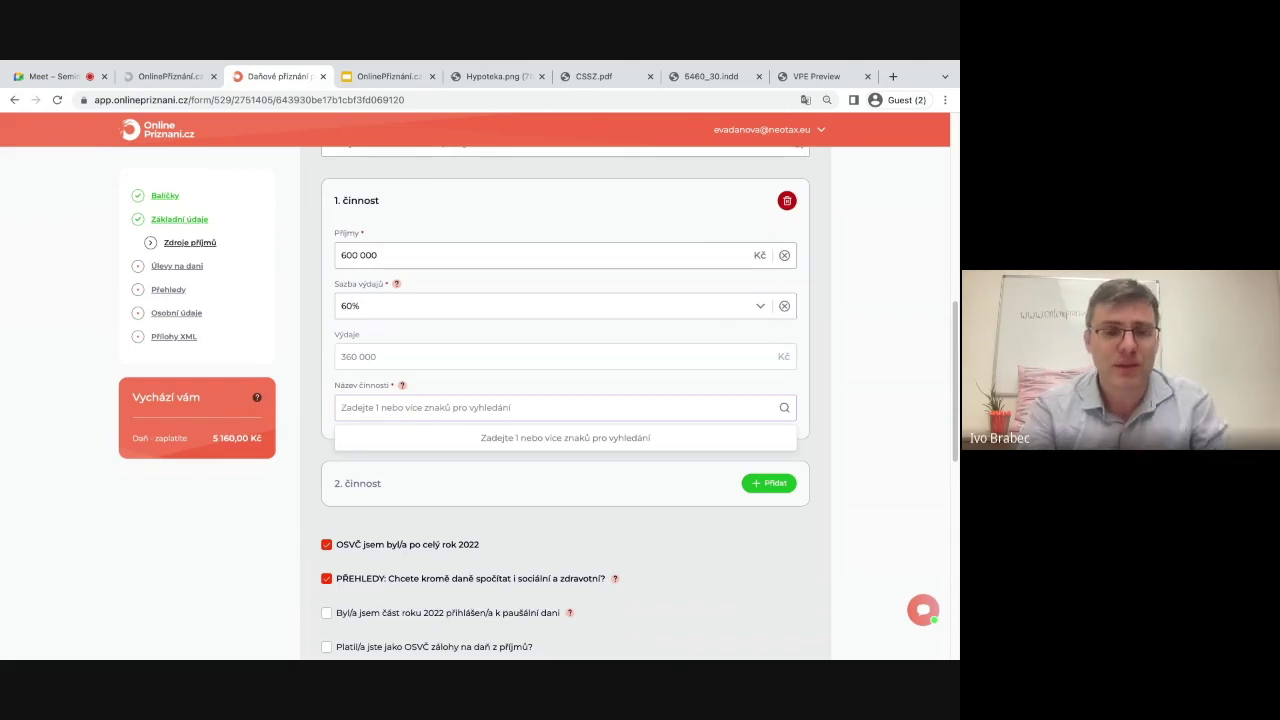
pyautogui.write('admin')
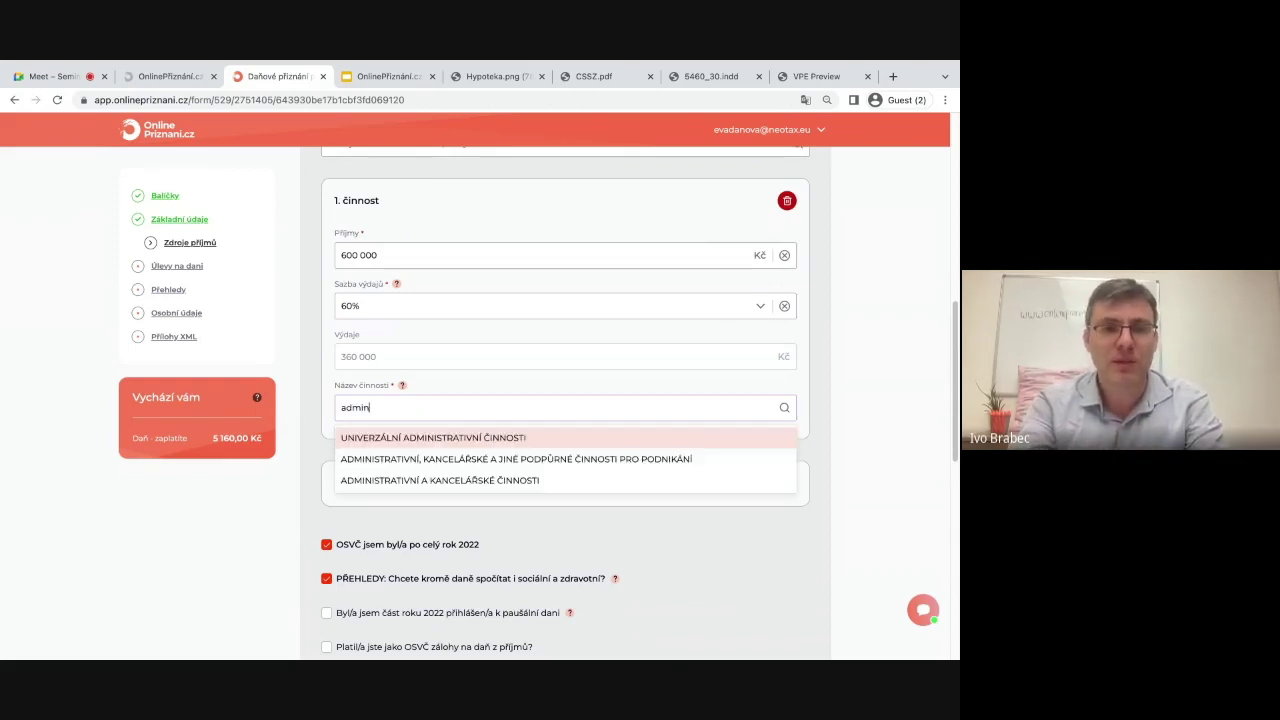
pyautogui.click(476, 440)
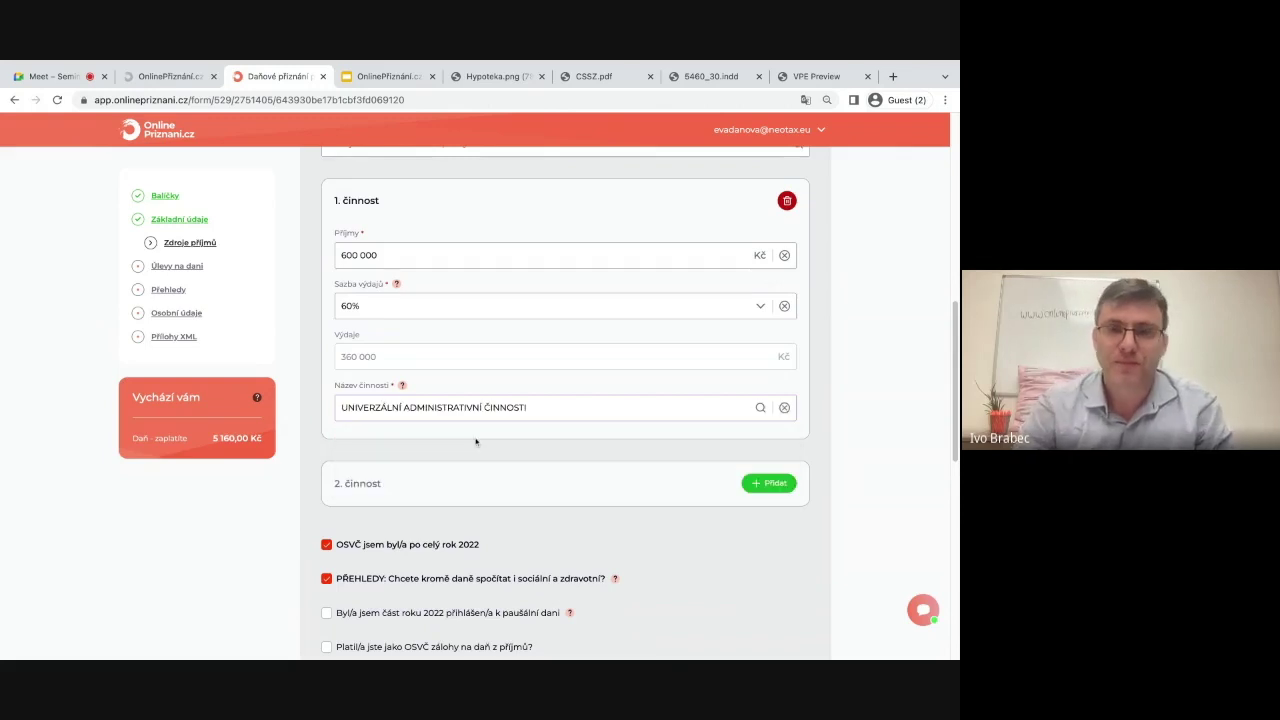
pyautogui.scroll(-3, 349, 462)
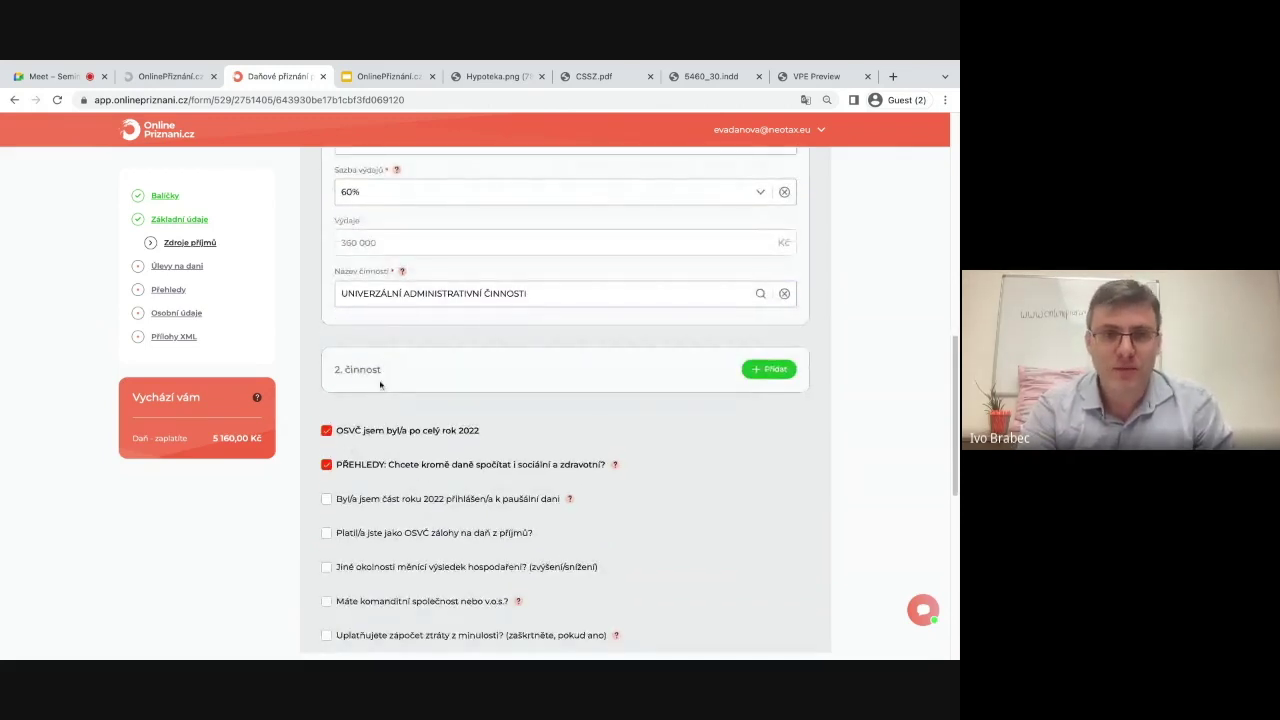
pyautogui.scroll(-2, 379, 412)
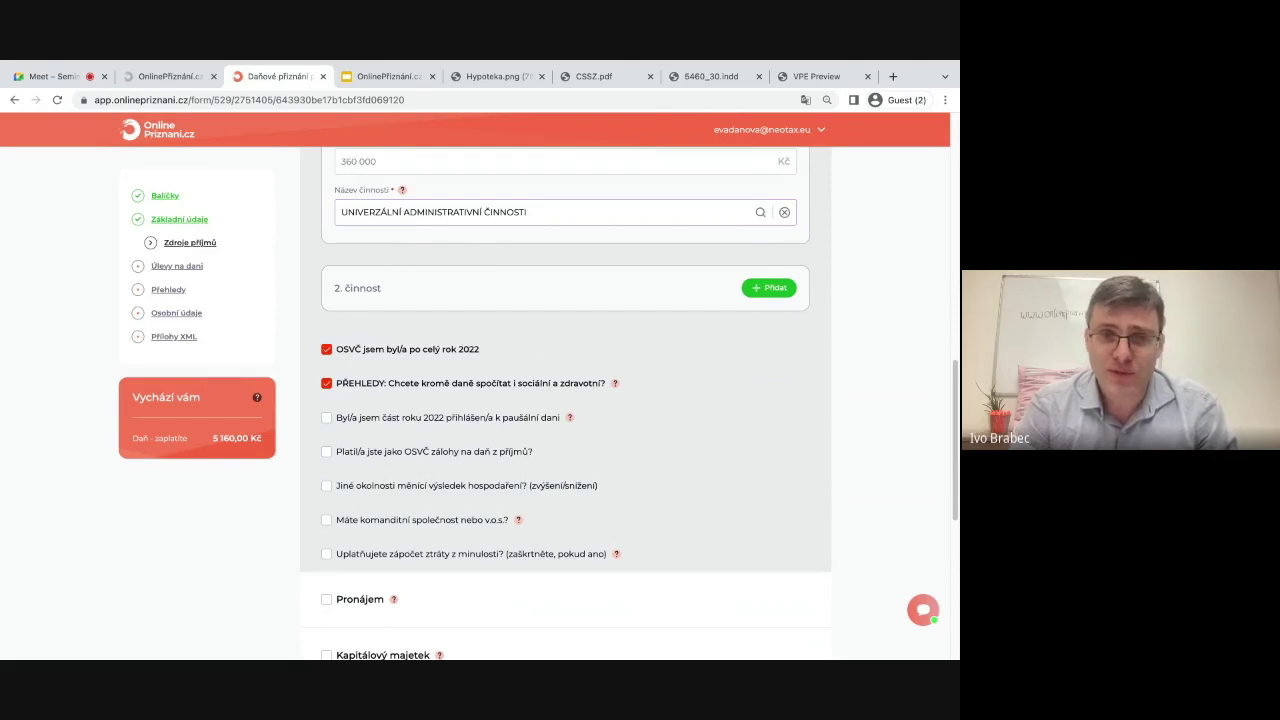
# - Keep 'OSVČ jsem byl/a po celý rok 2022' ticked and continue to Daňové úlevy a odpočty
pyautogui.click(327, 351)
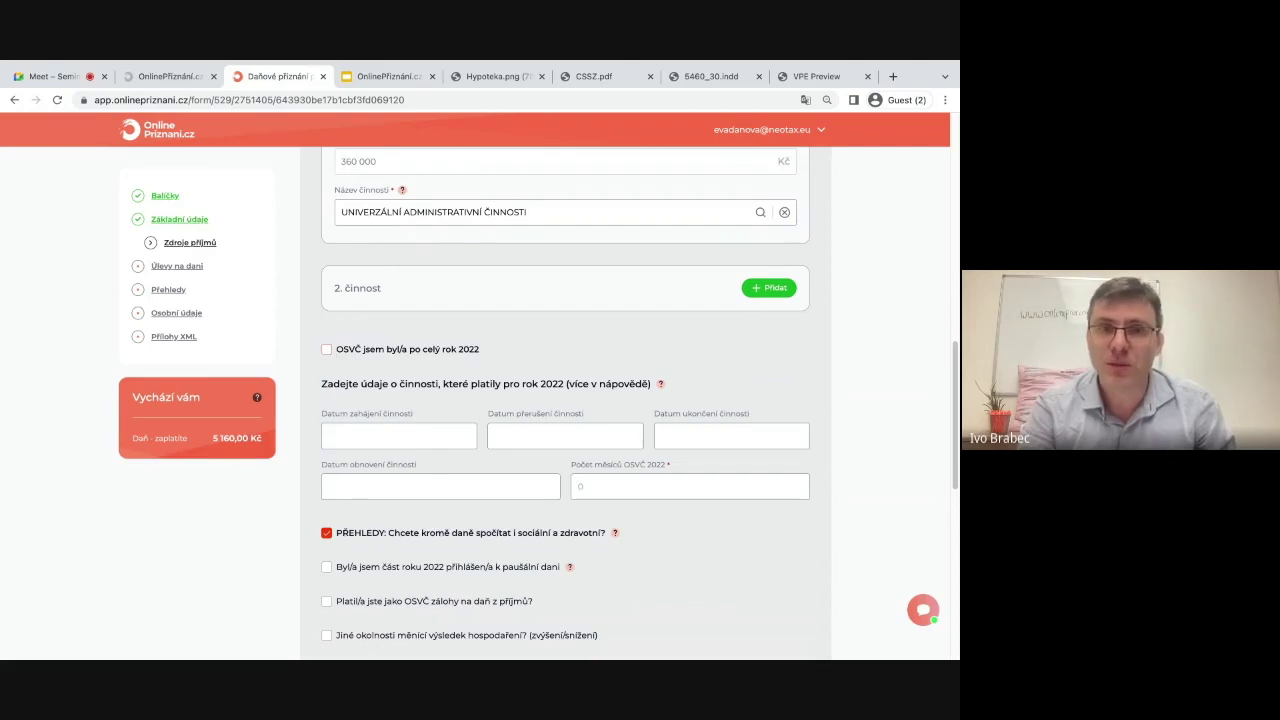
pyautogui.click(409, 348)
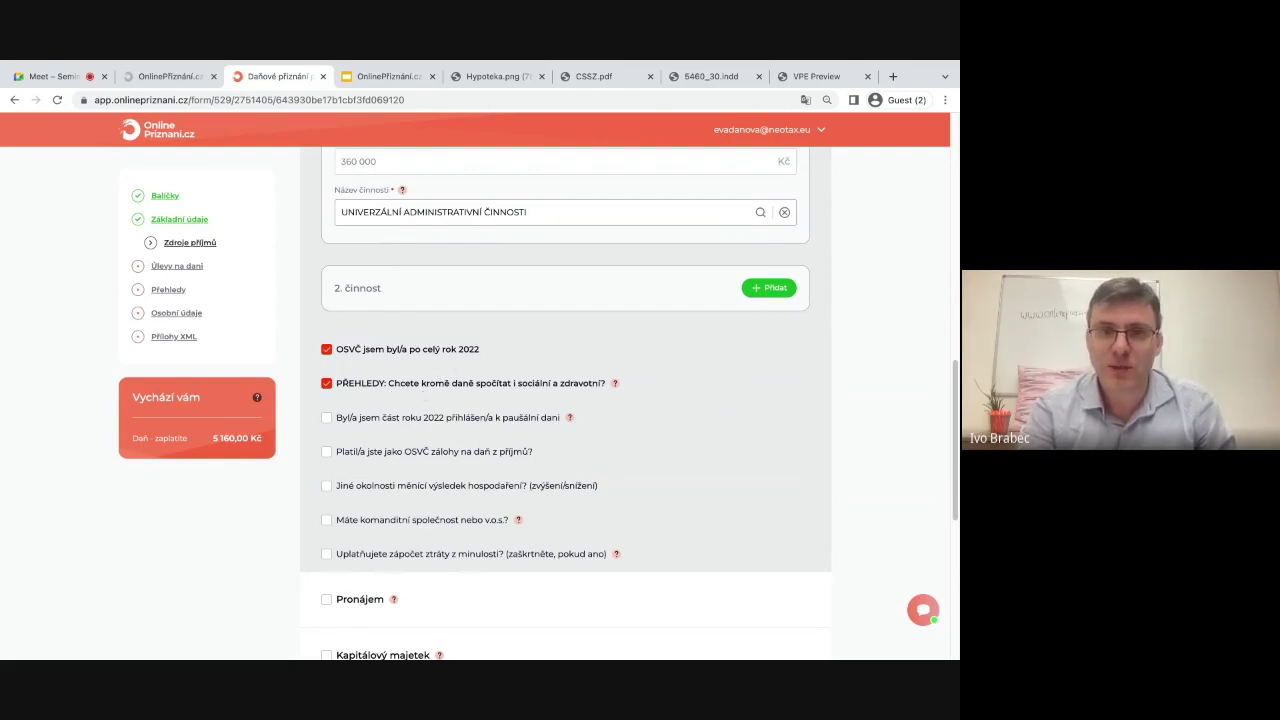
pyautogui.scroll(-2, 407, 398)
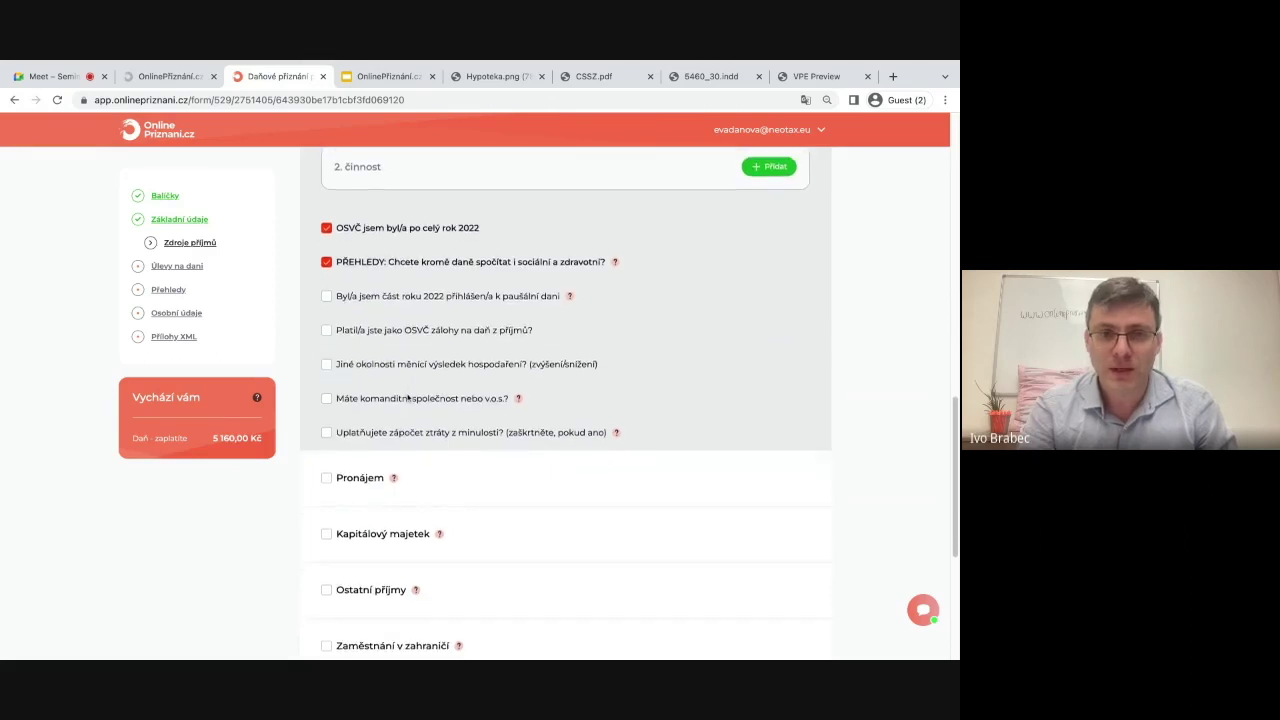
pyautogui.scroll(-2, 407, 398)
pyautogui.scroll(2, 407, 398)
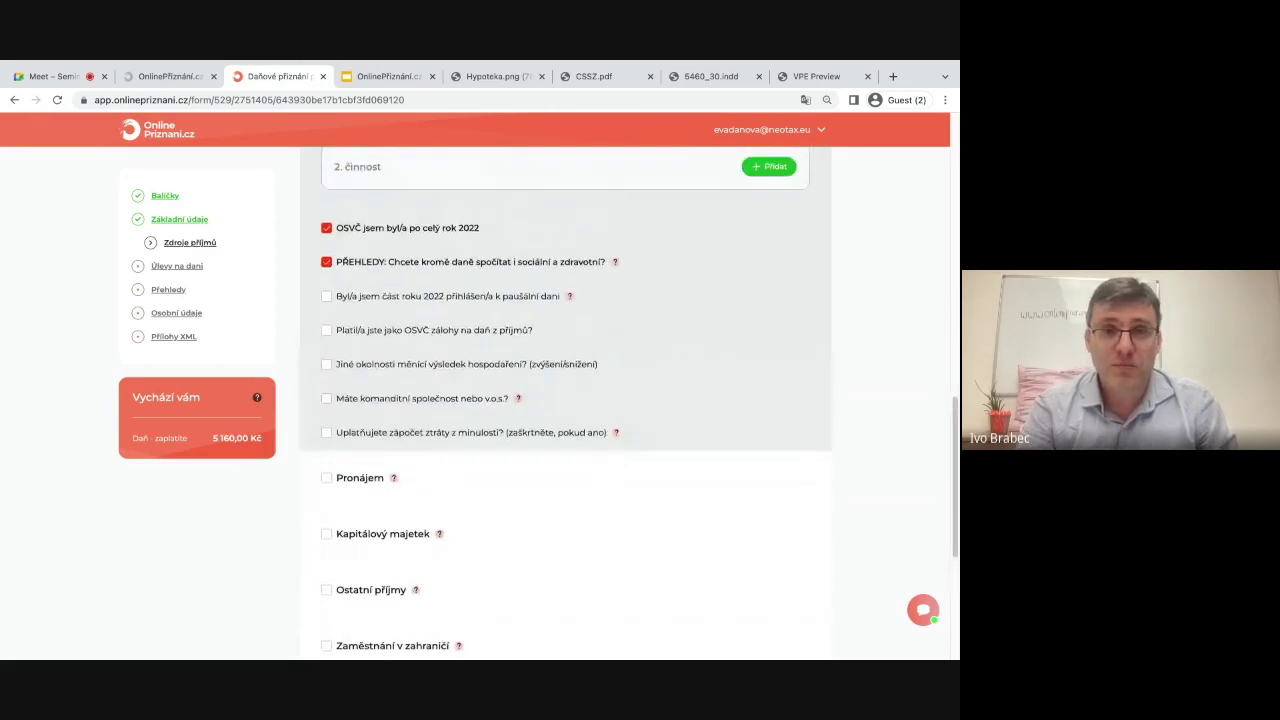
pyautogui.scroll(-5, 565, 400)
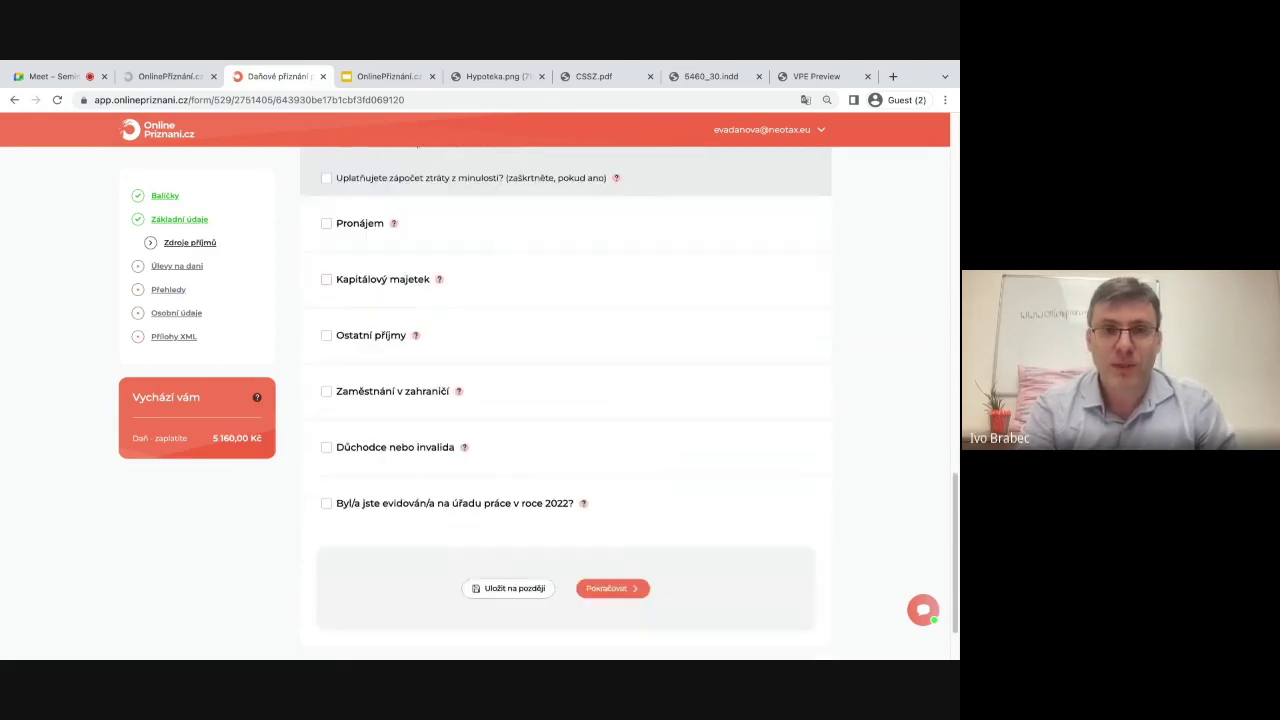
pyautogui.scroll(-1, 600, 450)
pyautogui.click(614, 510)
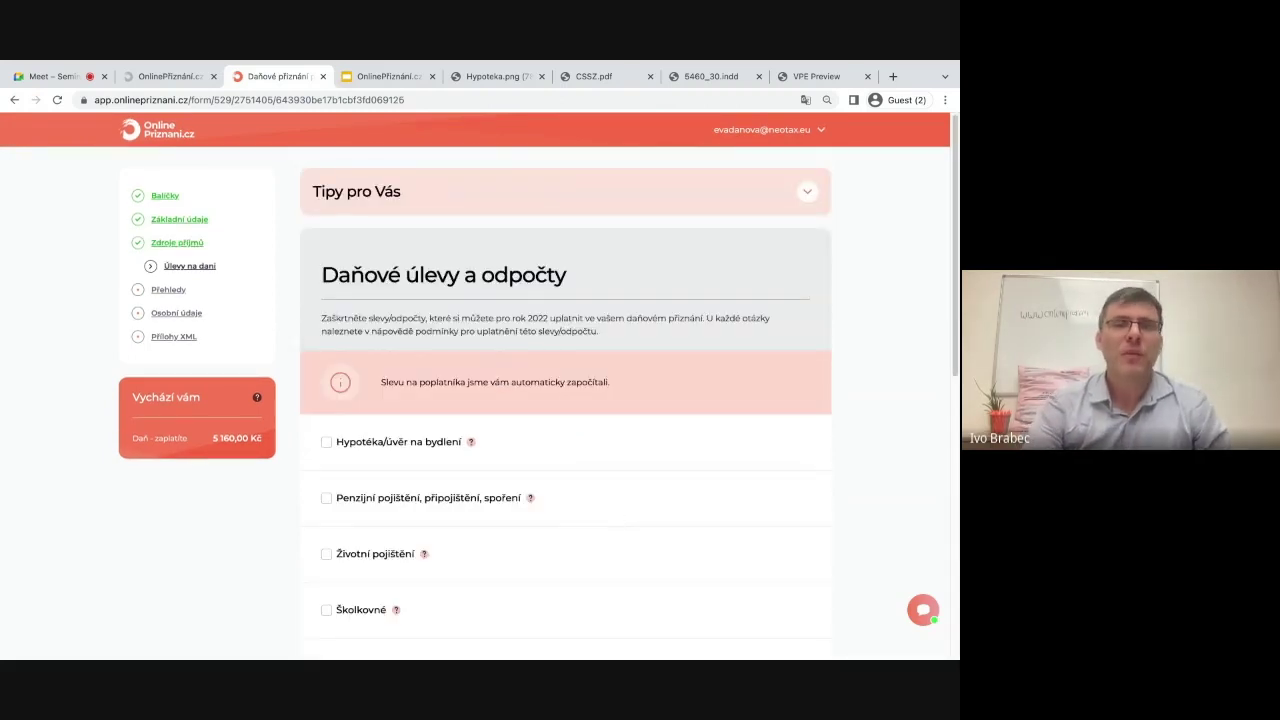
# - Claim the blood/plasma donation relief with 2 donations at 1 facility
pyautogui.scroll(-1, 441, 547)
pyautogui.scroll(-4, 441, 547)
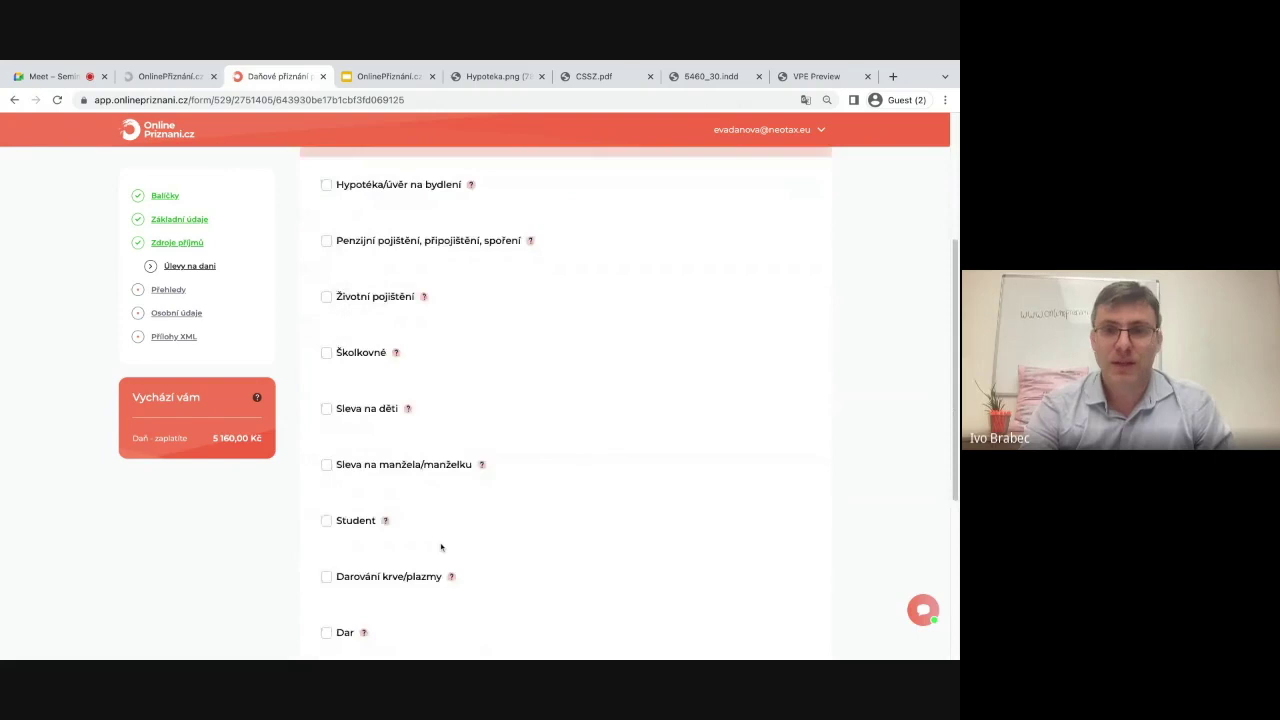
pyautogui.scroll(-1, 565, 400)
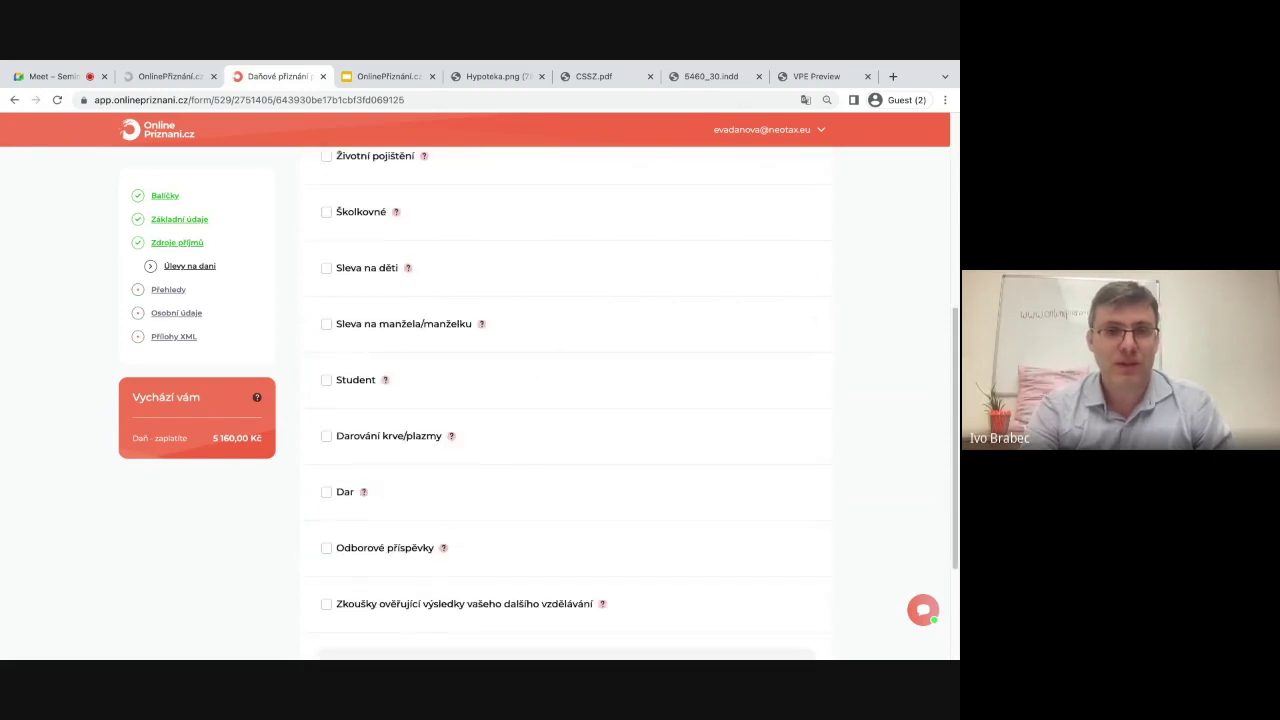
pyautogui.click(327, 437)
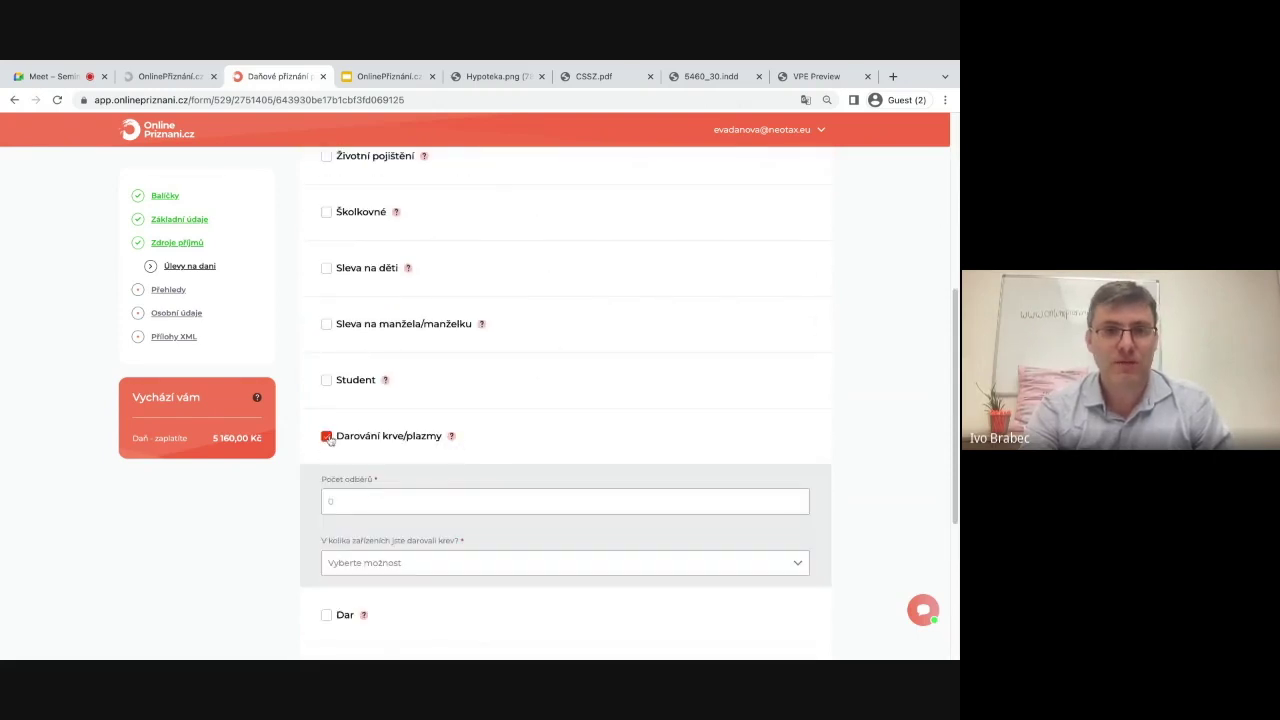
pyautogui.scroll(-2, 413, 460)
pyautogui.click(369, 358)
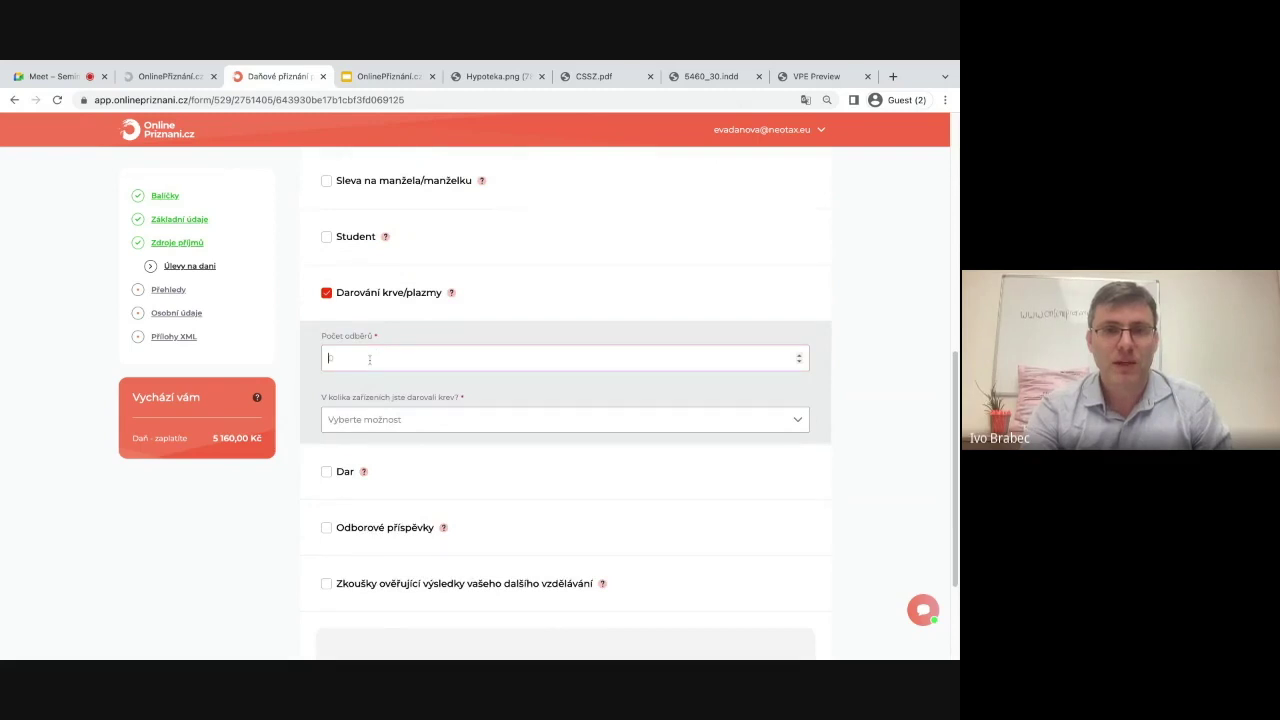
pyautogui.write('2')
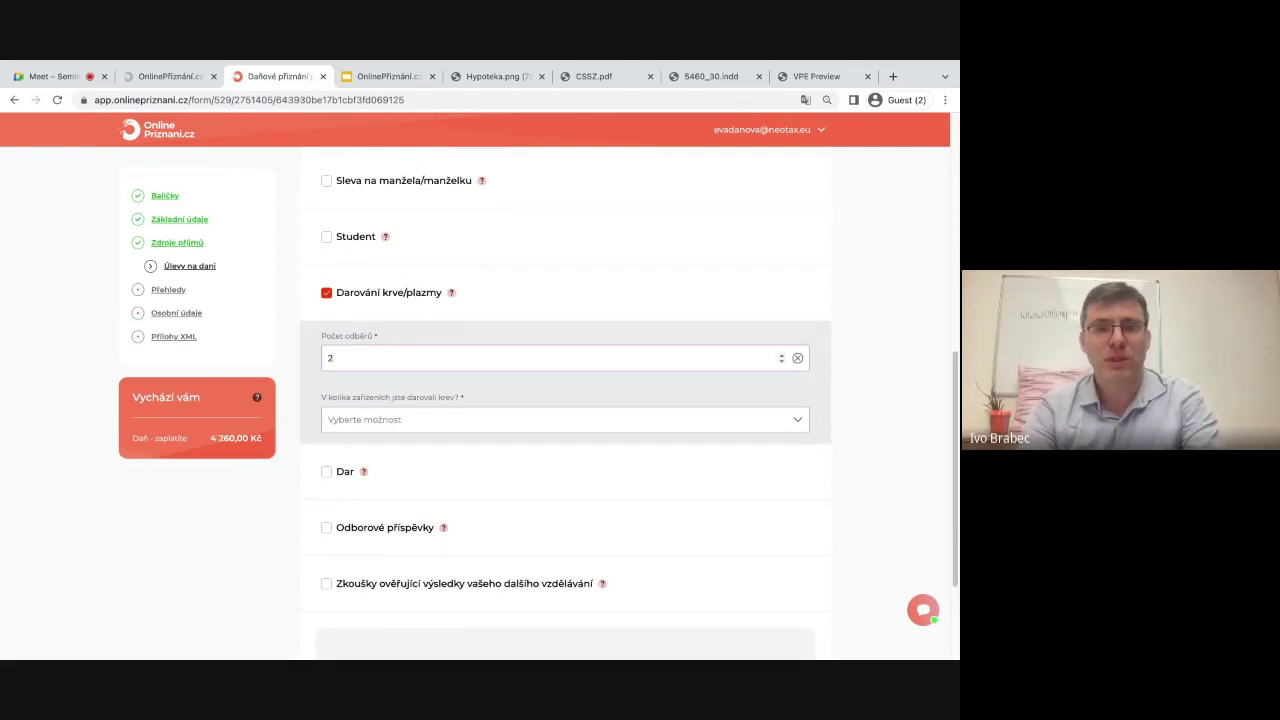
pyautogui.click(398, 420)
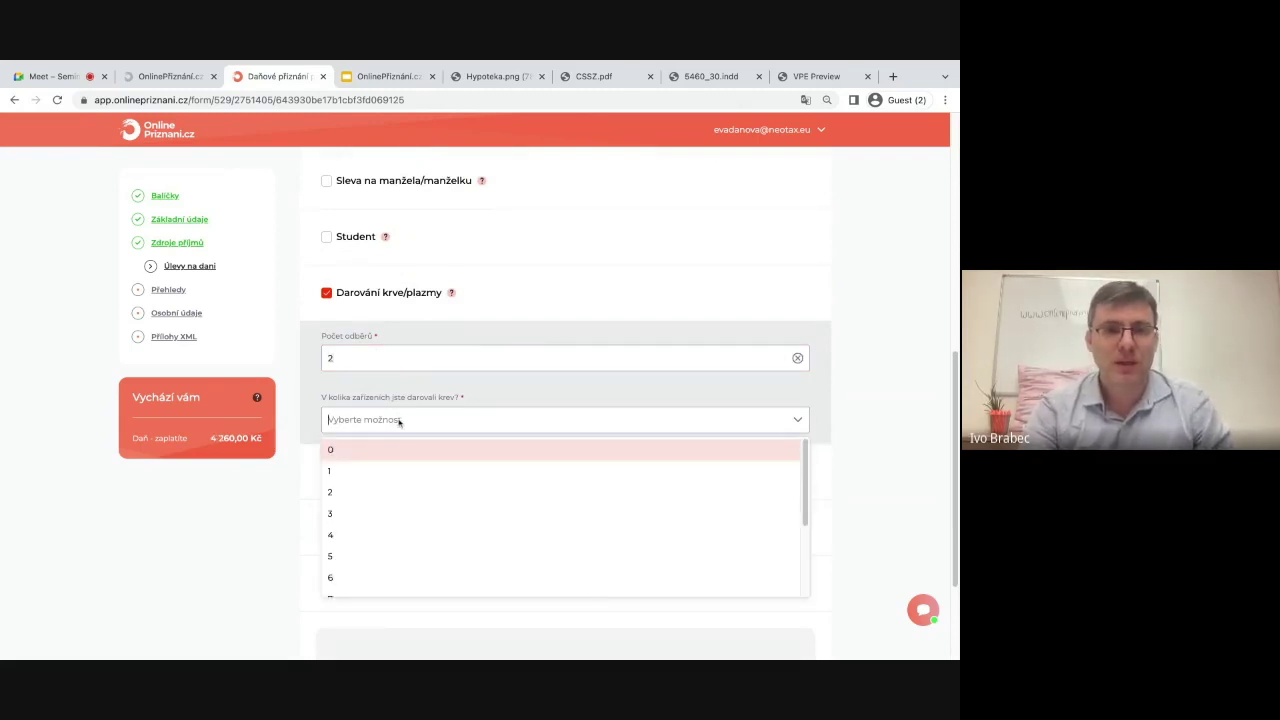
pyautogui.click(358, 470)
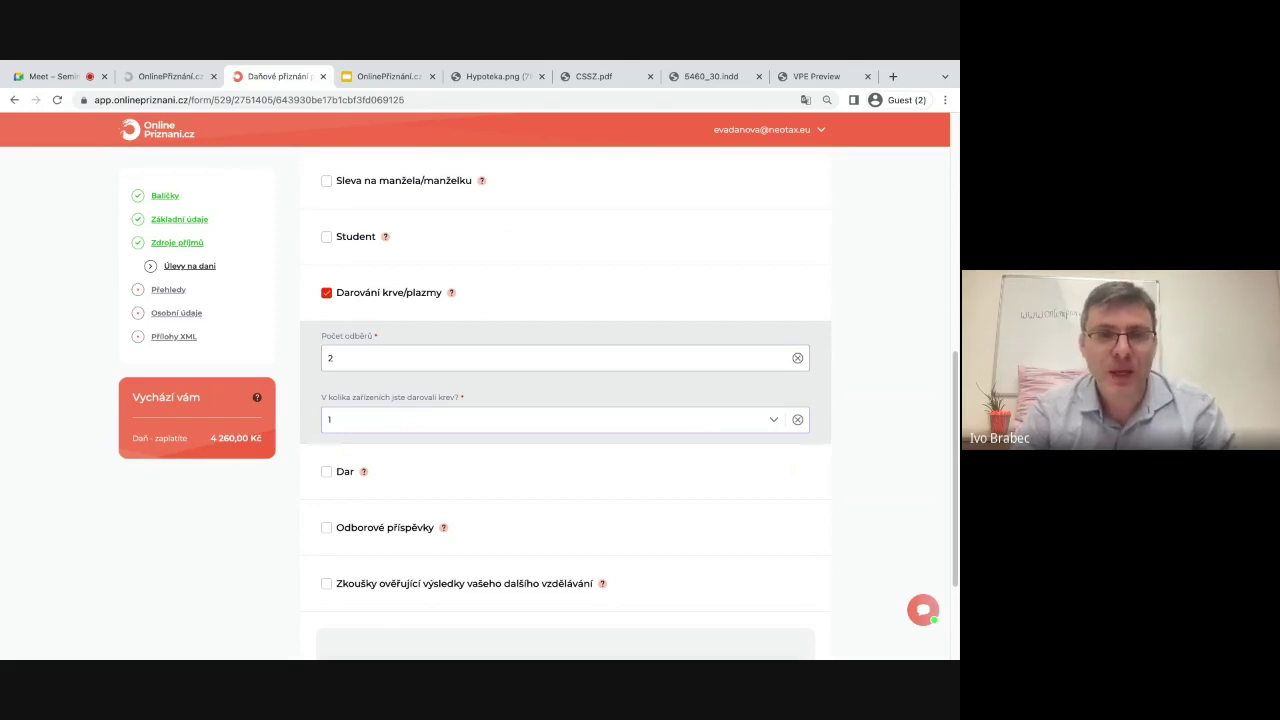
# - Review the reliefs page, with estimated tax now 4 260,00 Kč, and continue
pyautogui.scroll(5, 457, 429)
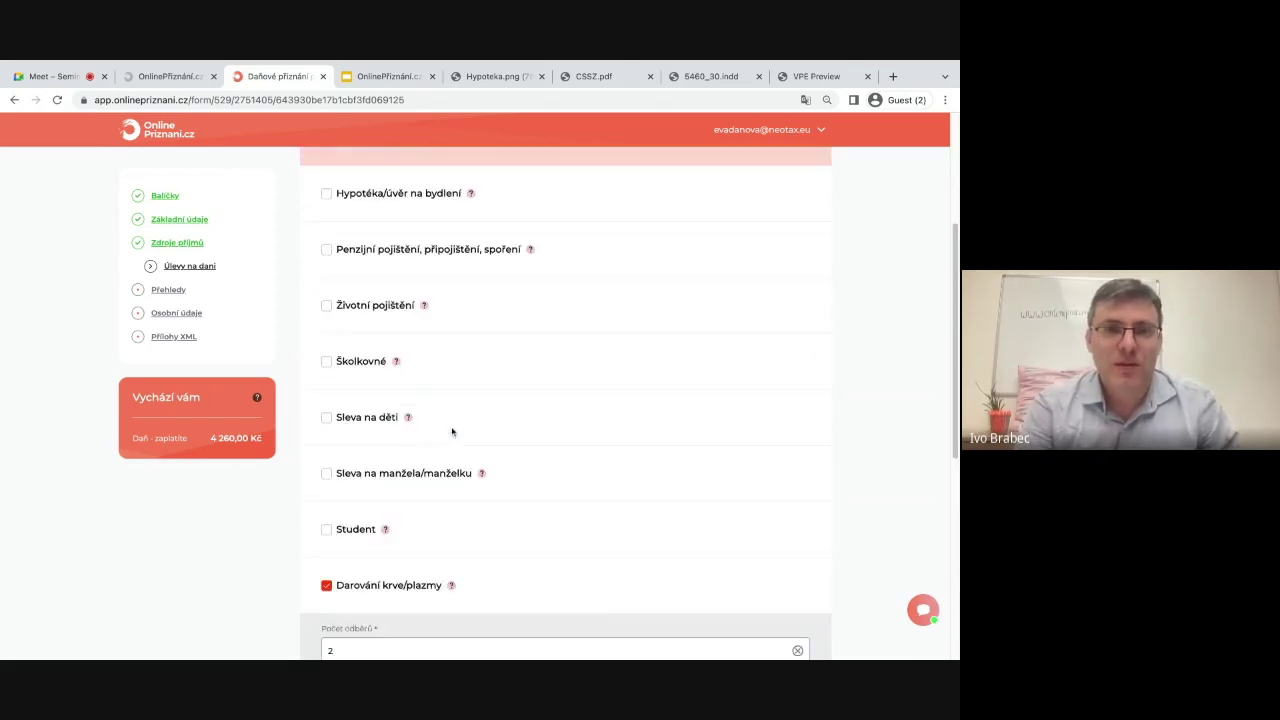
pyautogui.scroll(2, 452, 431)
pyautogui.scroll(-2, 452, 431)
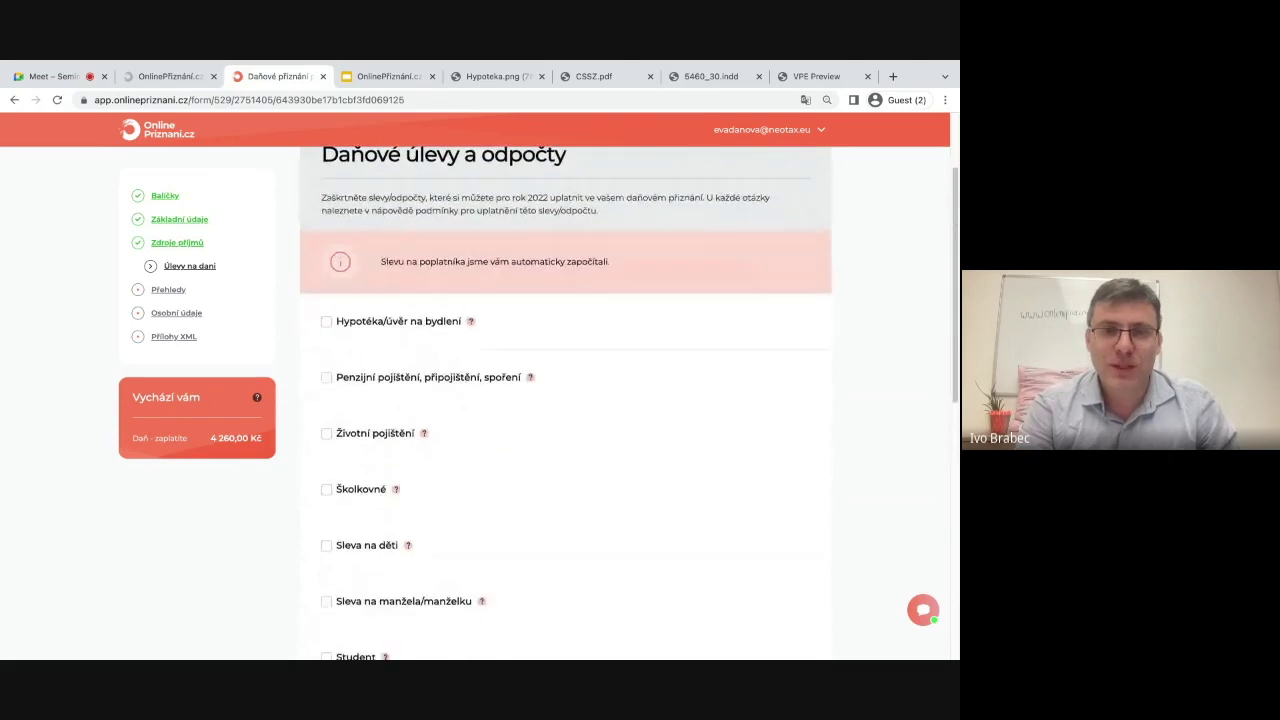
pyautogui.scroll(2, 452, 431)
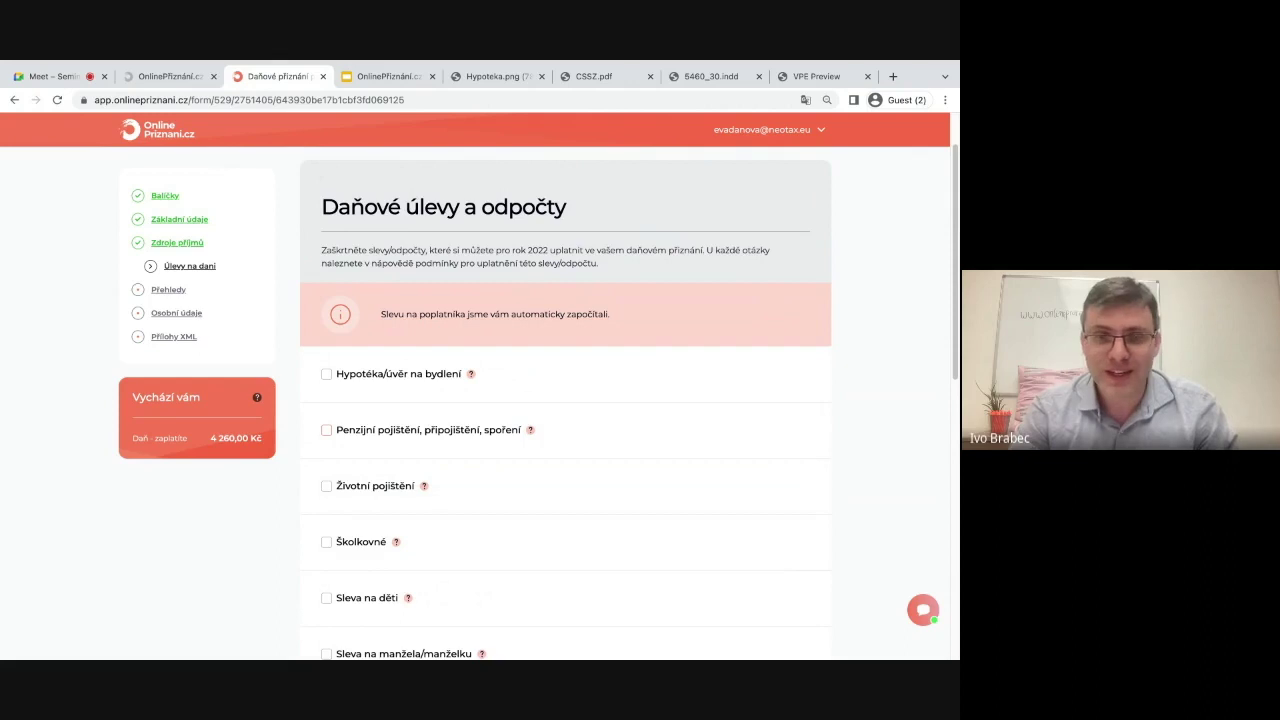
pyautogui.scroll(-1, 490, 533)
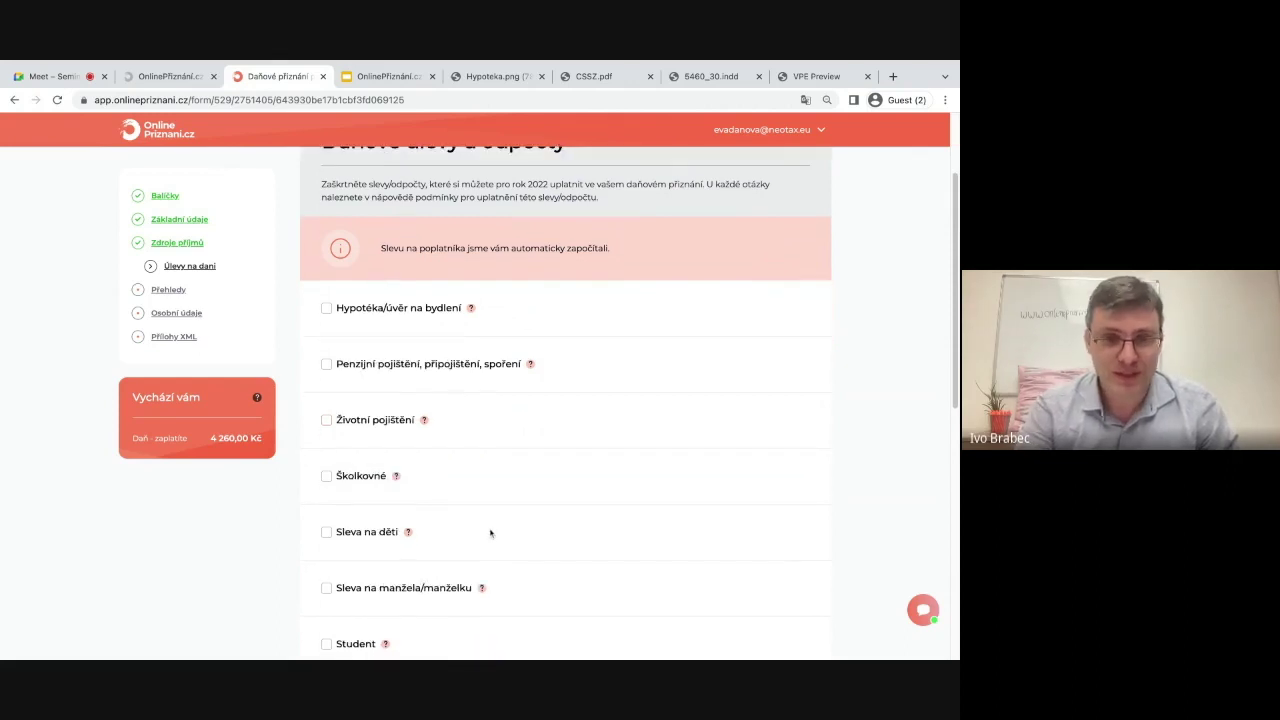
pyautogui.scroll(-2, 490, 533)
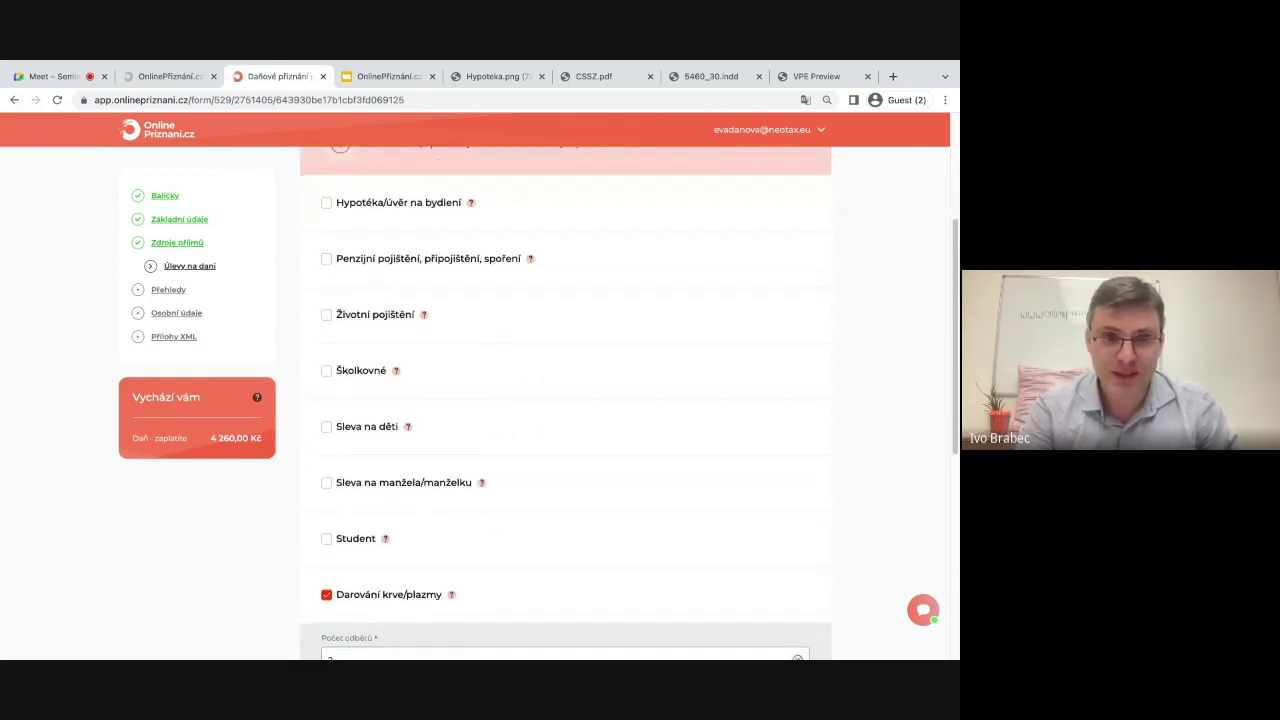
pyautogui.scroll(1, 449, 243)
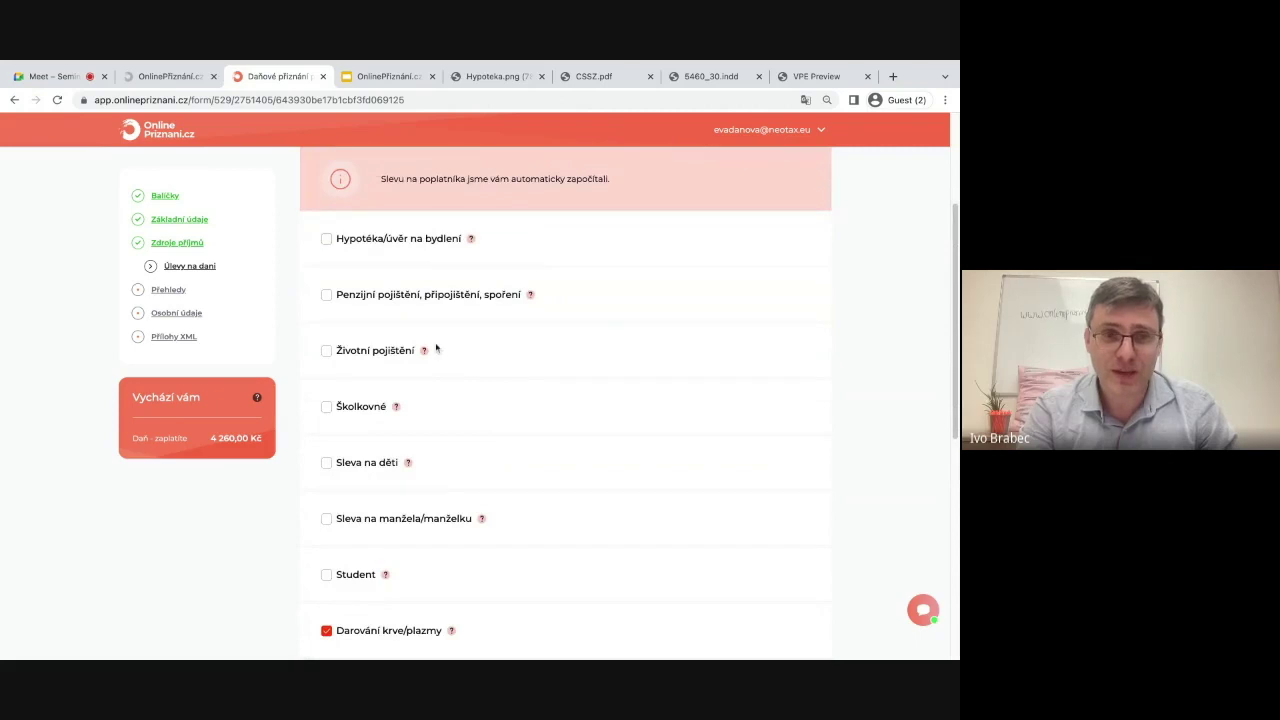
pyautogui.scroll(-4, 432, 443)
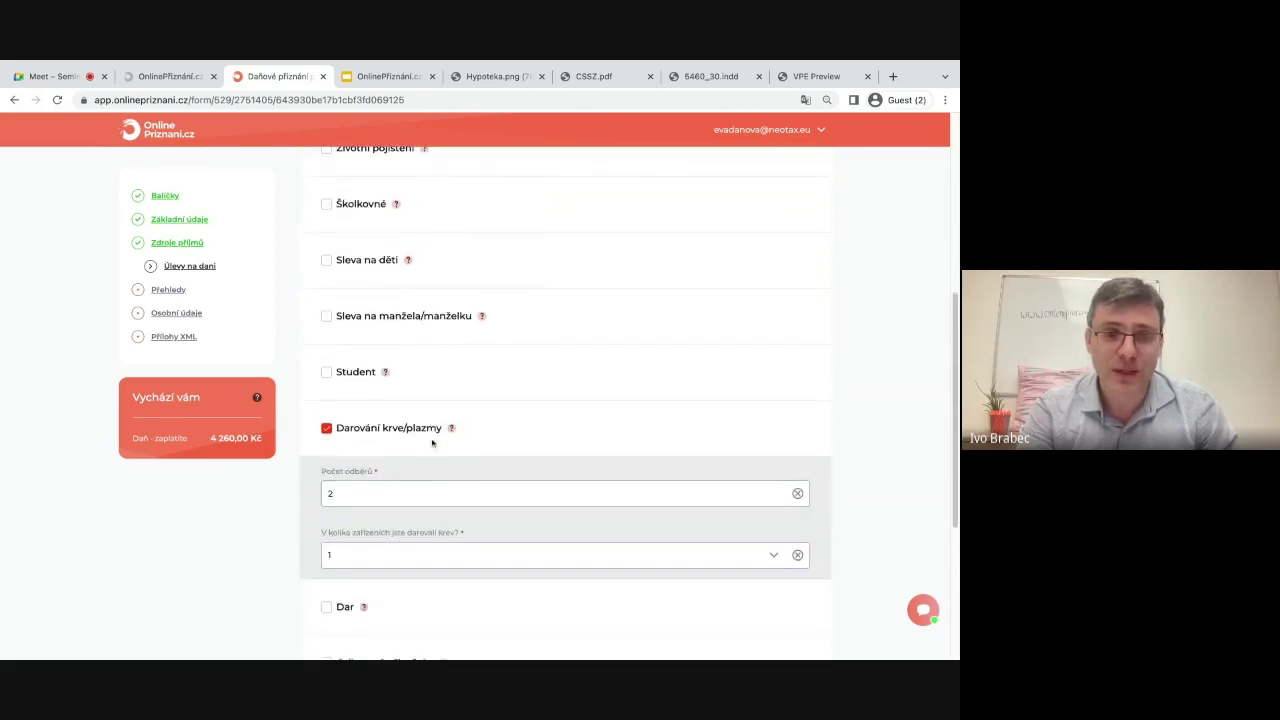
pyautogui.scroll(-5, 432, 443)
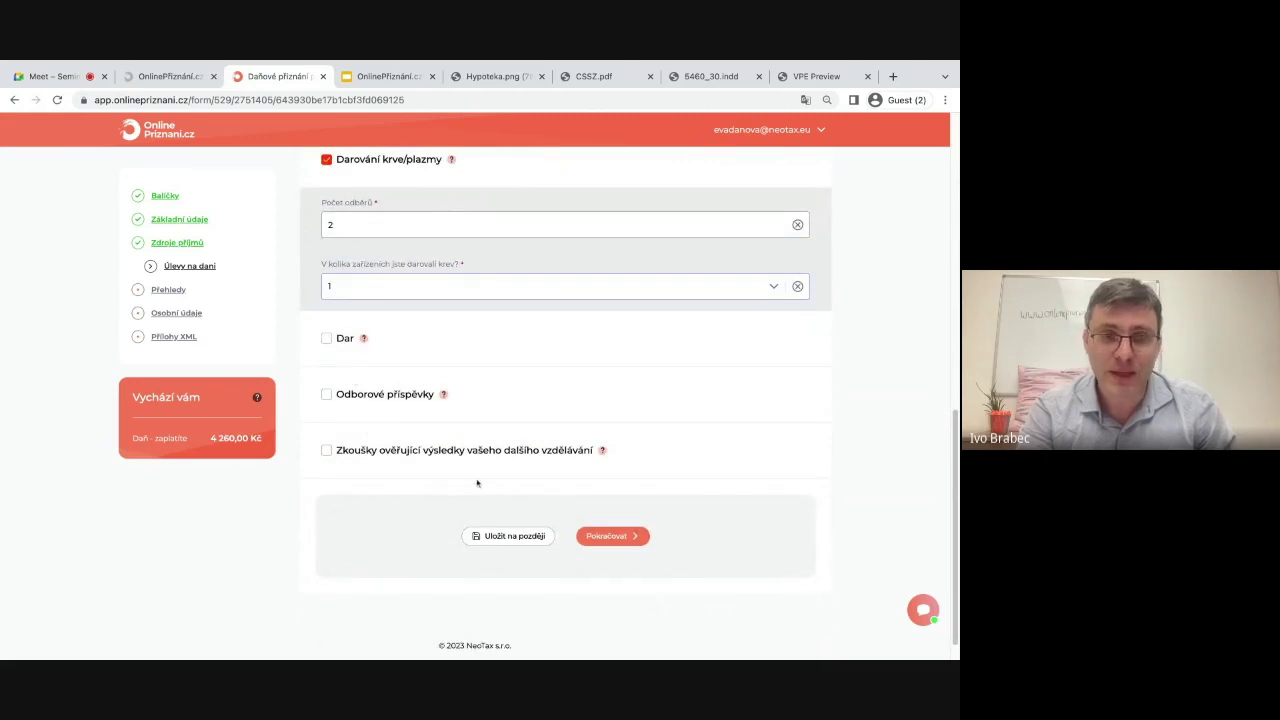
pyautogui.click(609, 537)
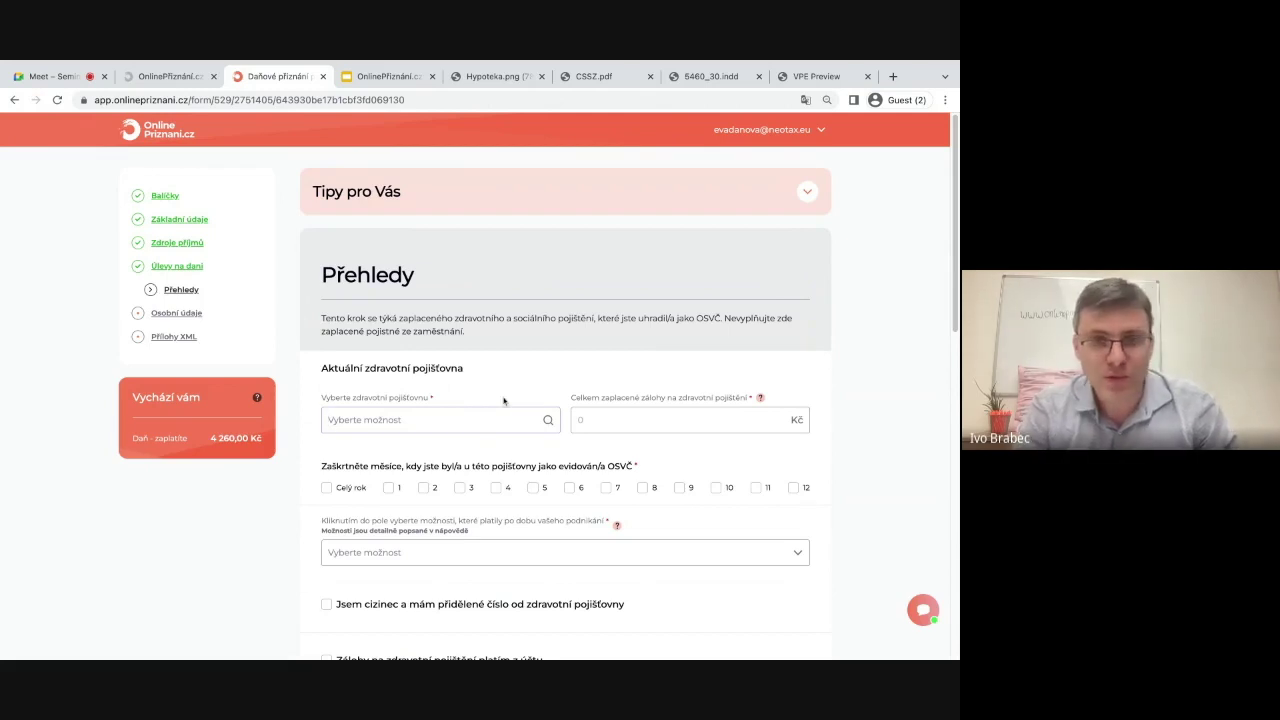
# - Choose OZP Oborová zdravotní pojišťovna as insurer and enter 24000 Kč of health advances paid
pyautogui.scroll(-1, 420, 396)
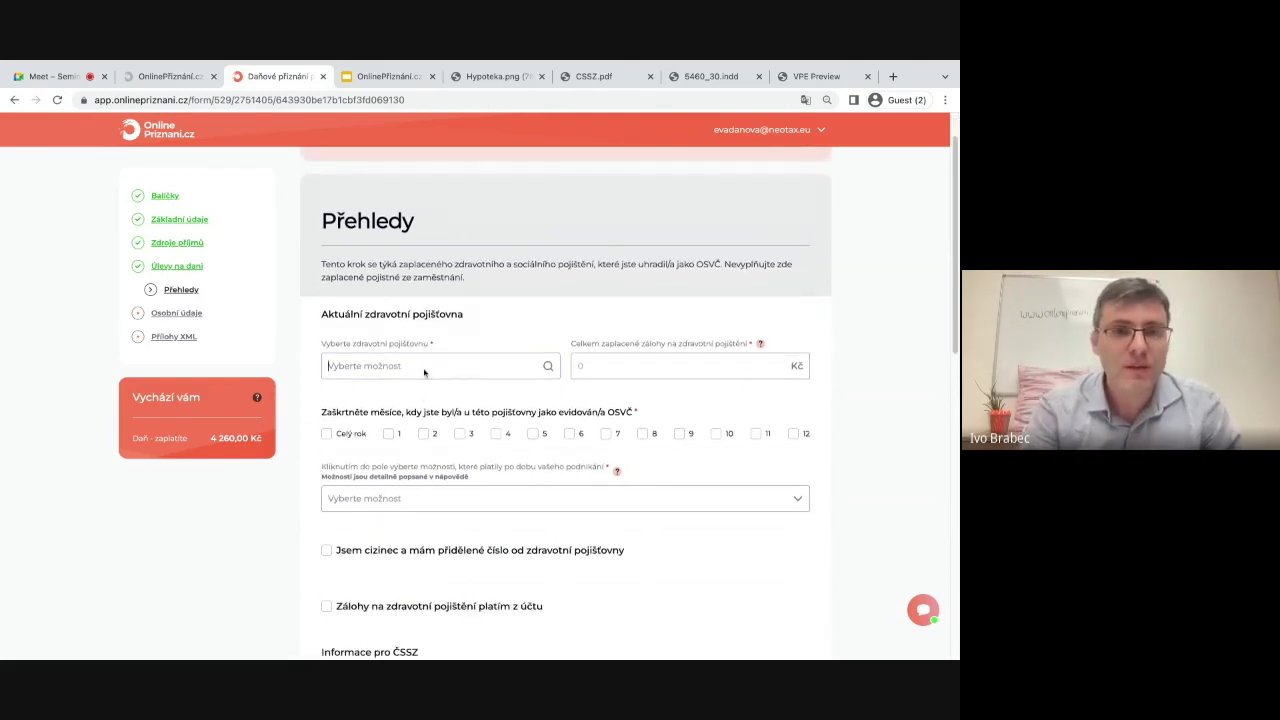
pyautogui.click(410, 366)
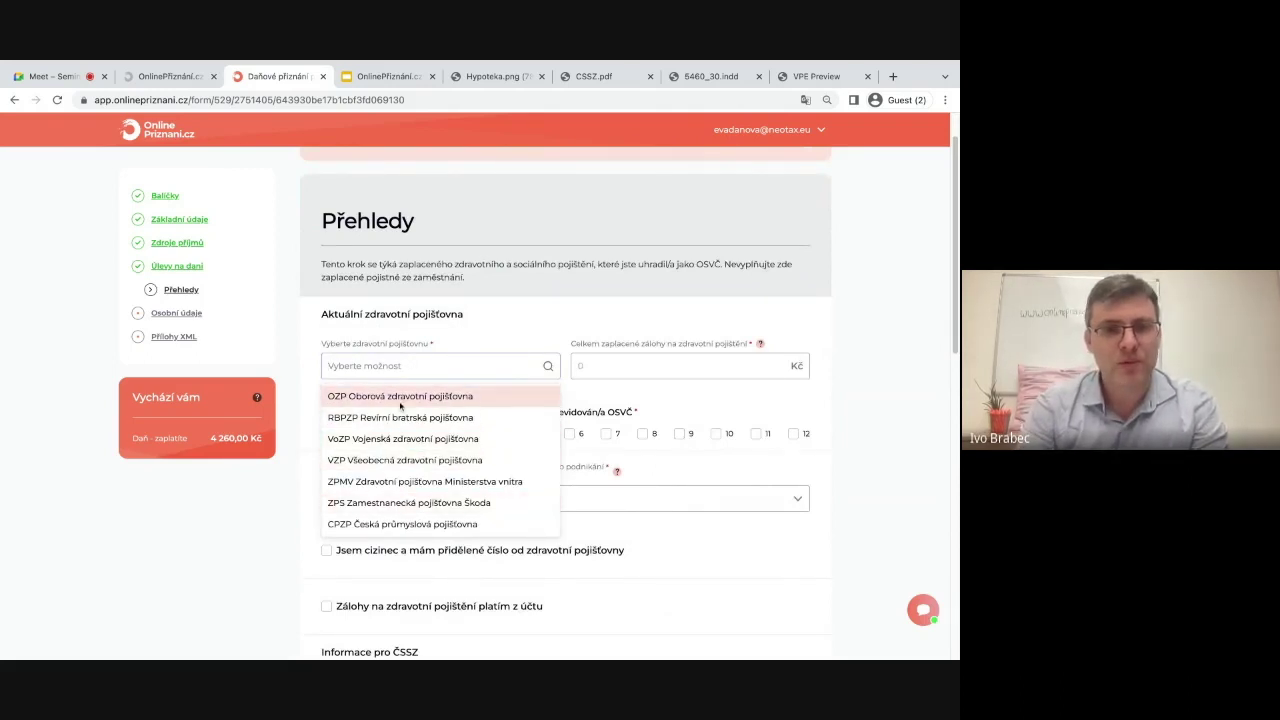
pyautogui.click(400, 396)
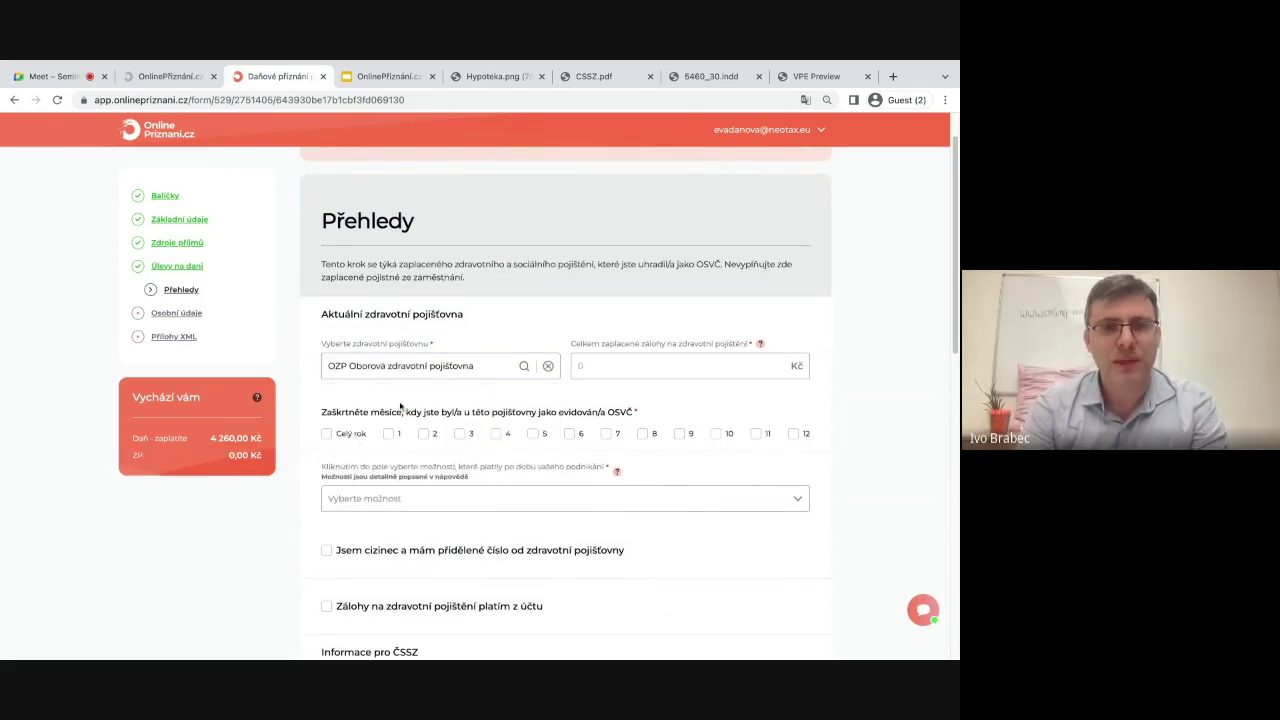
pyautogui.click(613, 370)
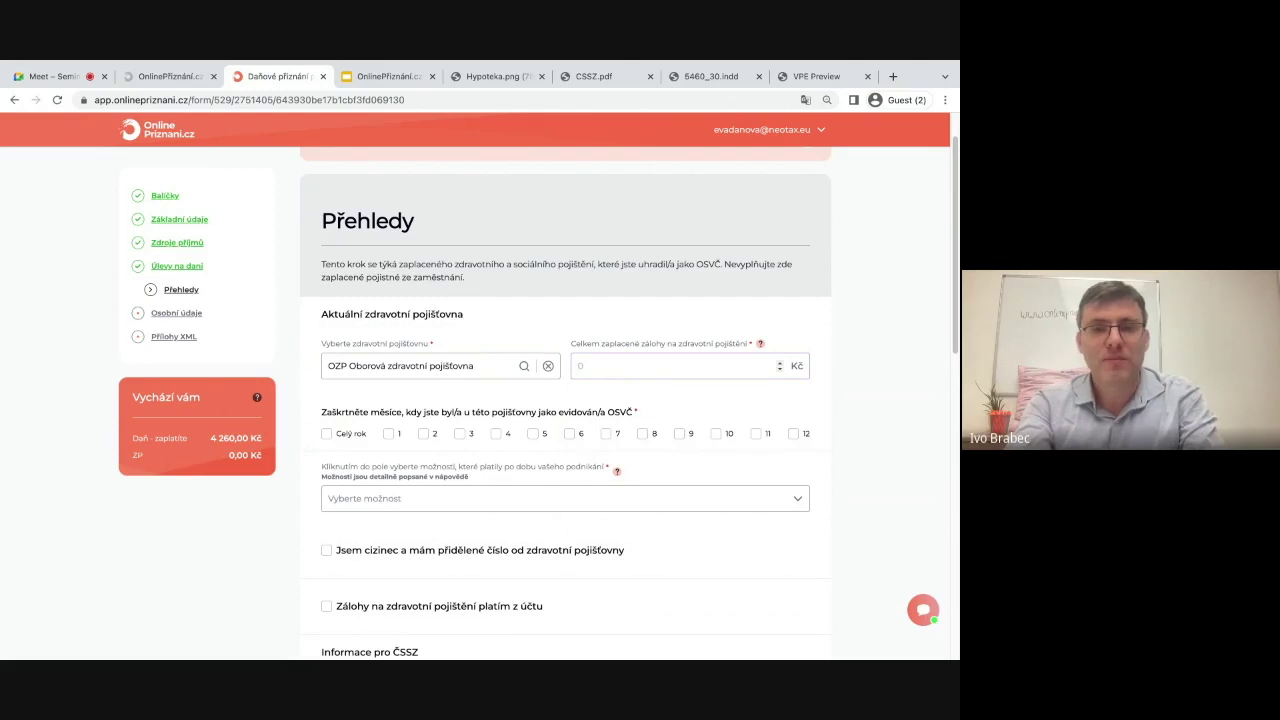
pyautogui.write('240000')
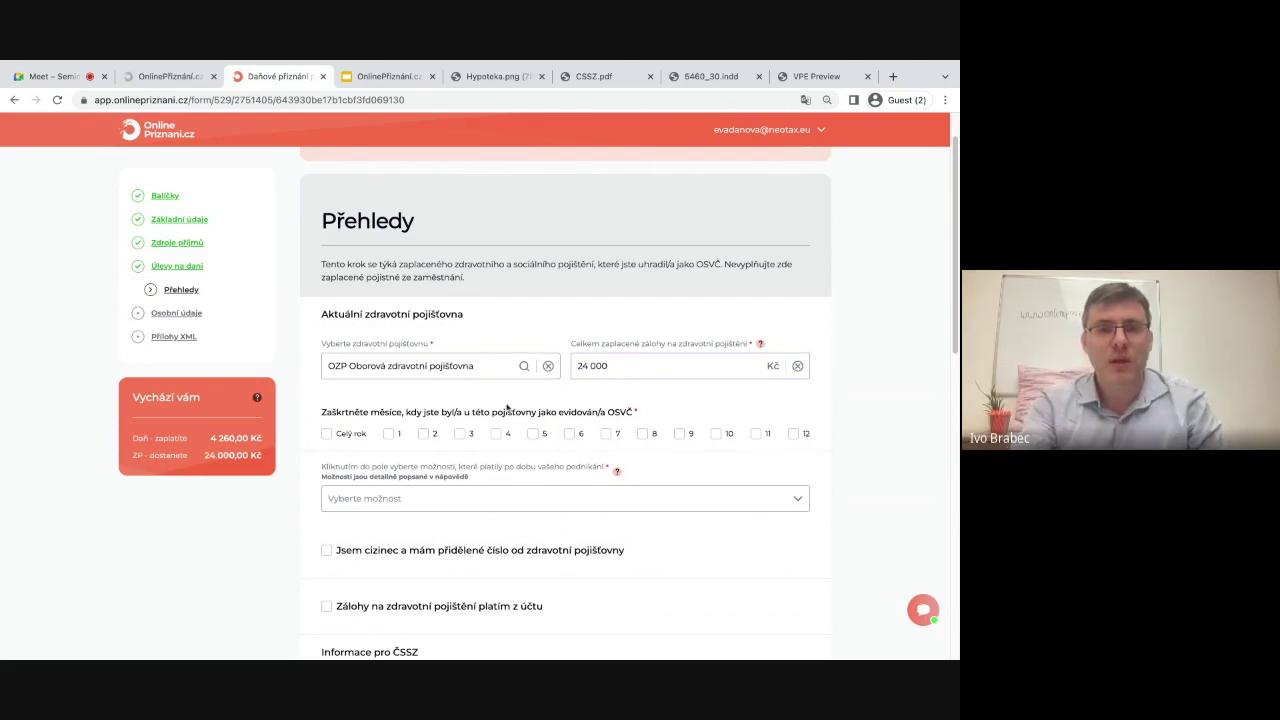
pyautogui.click(420, 433)
pyautogui.scroll(-1, 419, 430)
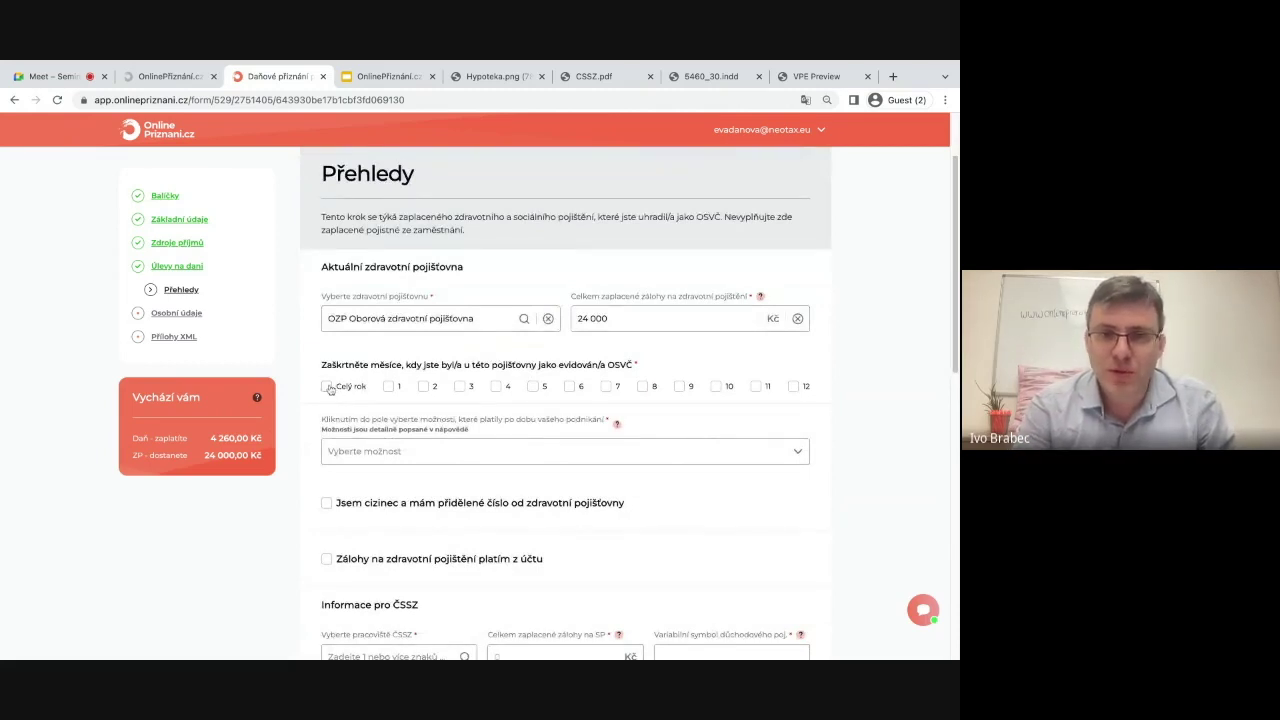
# - Mark insurance for the whole year and choose 'nic z výše uvedeného' as the situation
pyautogui.click(326, 388)
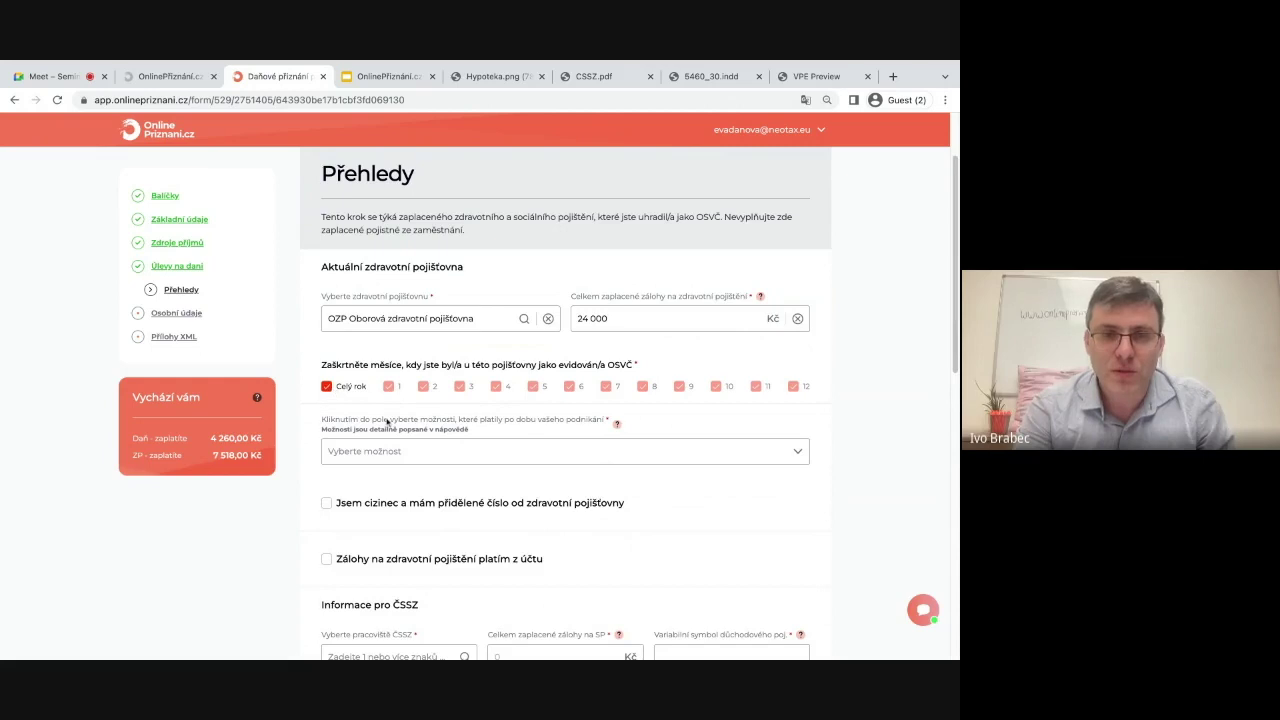
pyautogui.scroll(-1, 386, 424)
pyautogui.scroll(-1, 386, 424)
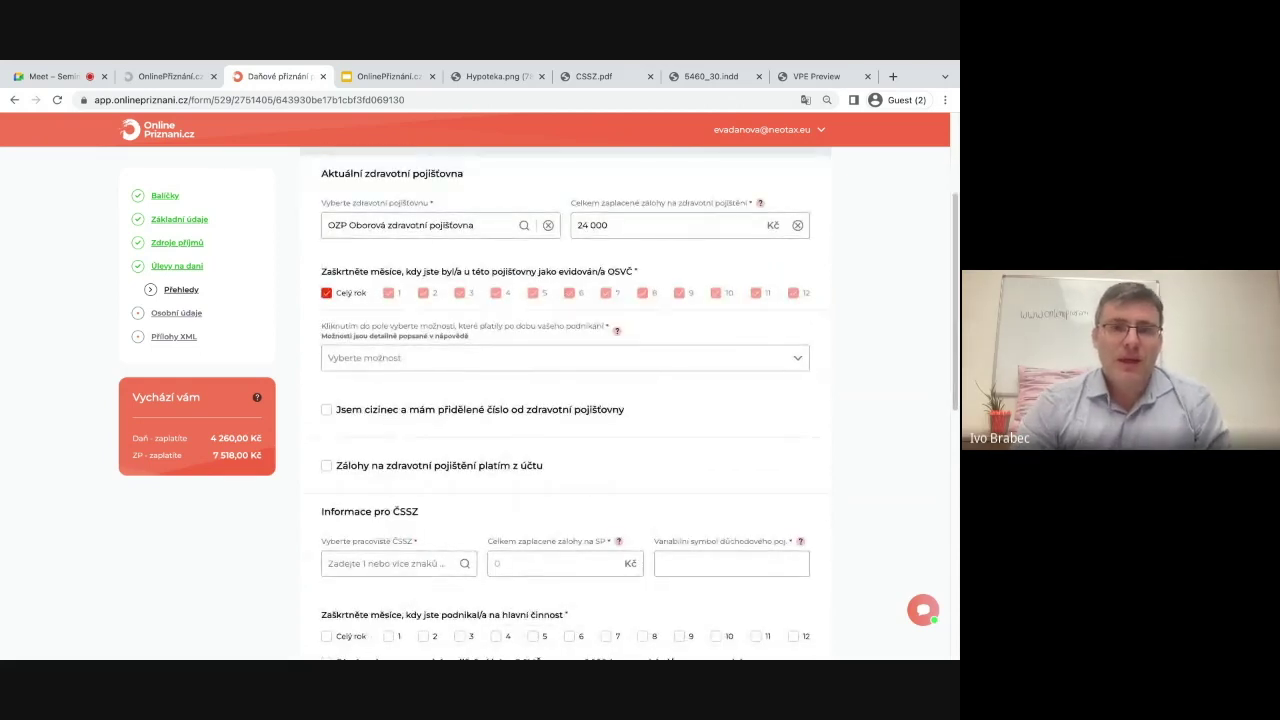
pyautogui.click(382, 359)
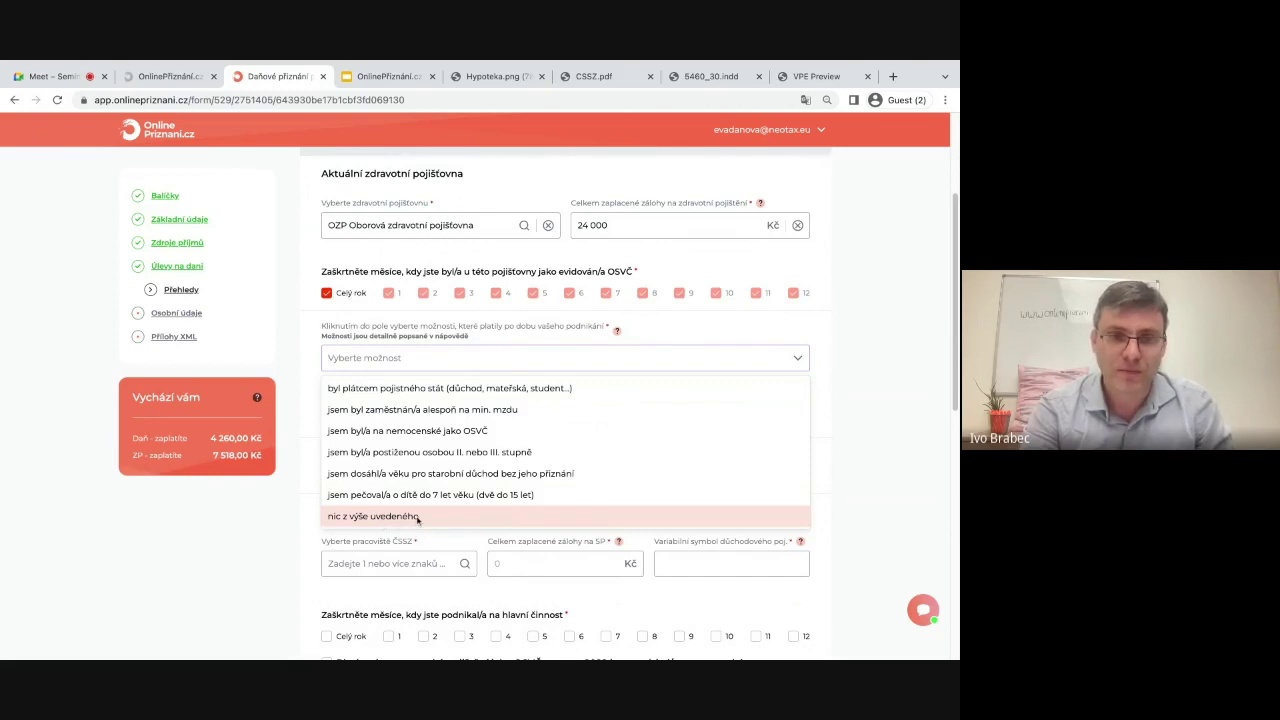
pyautogui.click(418, 519)
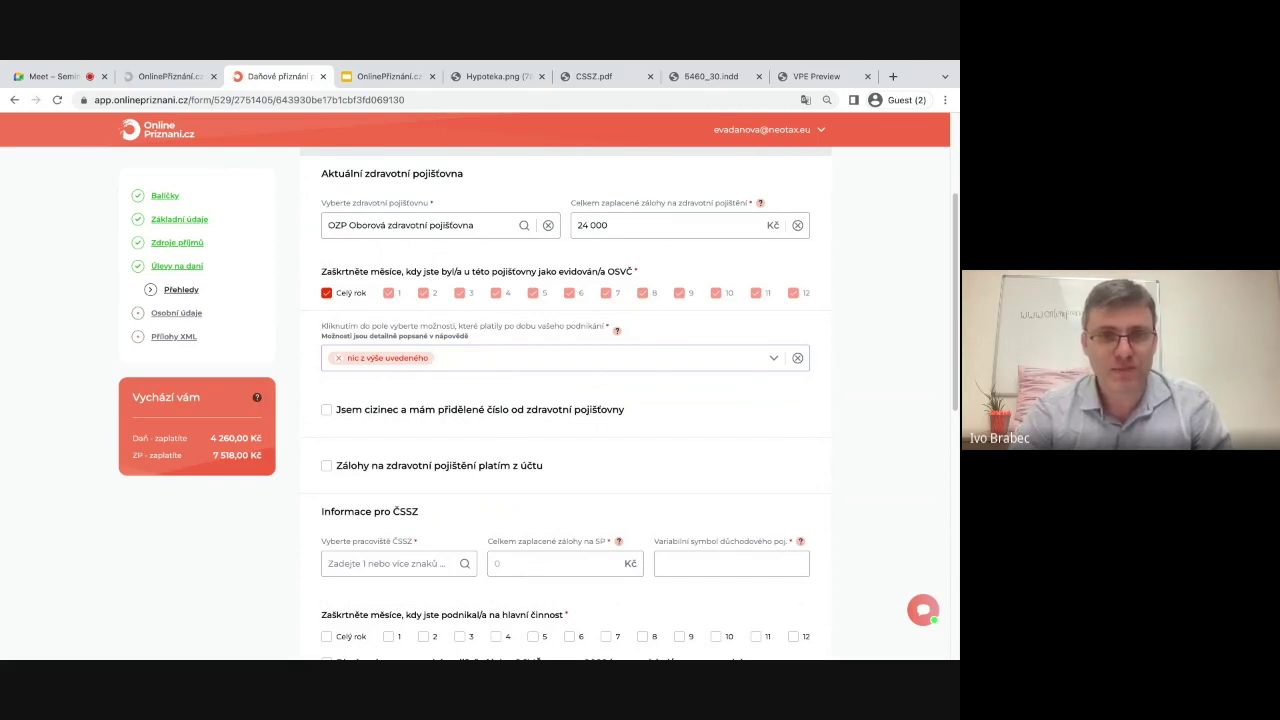
# - Declare that health insurance advances are paid from a bank account
pyautogui.scroll(-2, 460, 488)
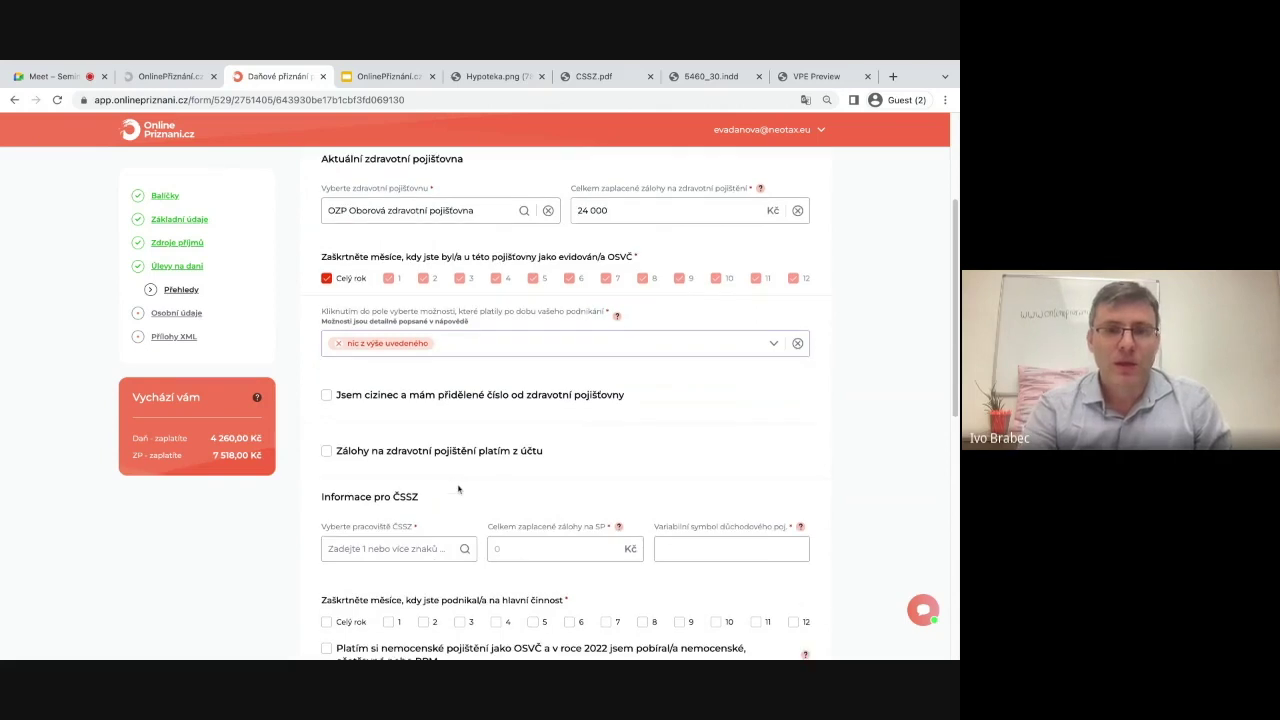
pyautogui.click(326, 388)
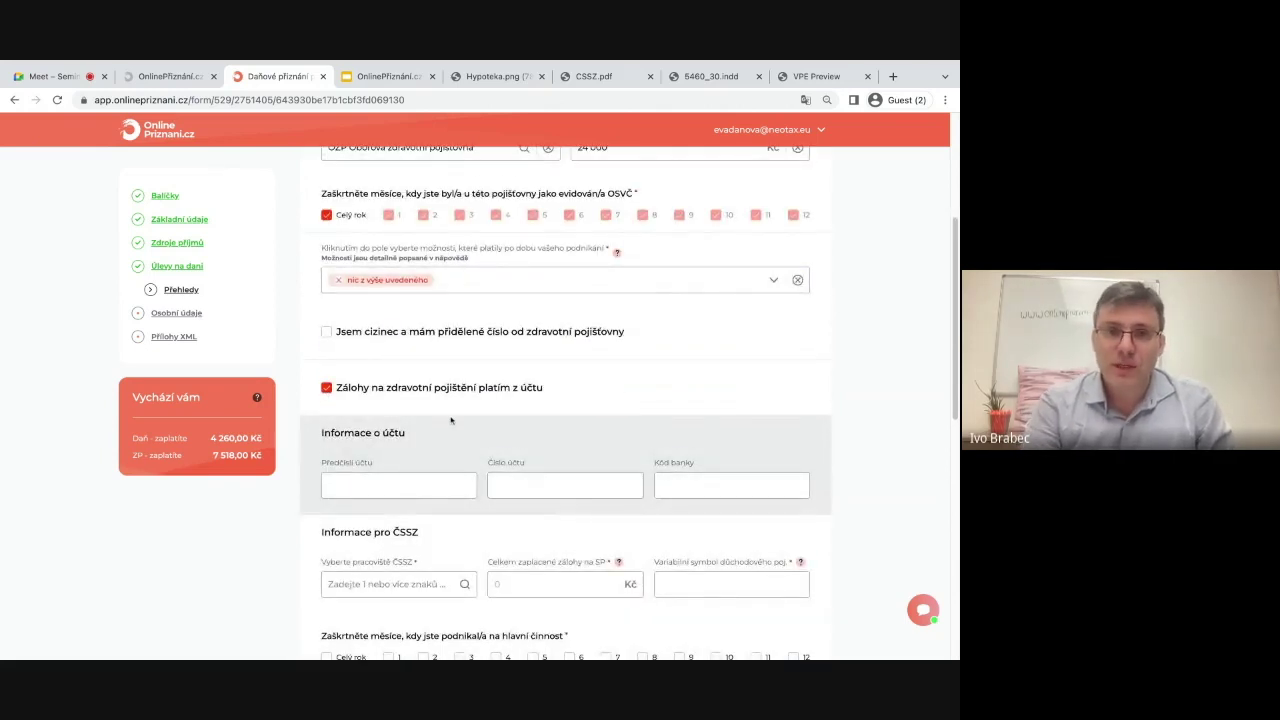
pyautogui.scroll(-2, 451, 423)
pyautogui.click(513, 408)
# - Enter the bank account number for the health insurance advances
pyautogui.write('888888888')
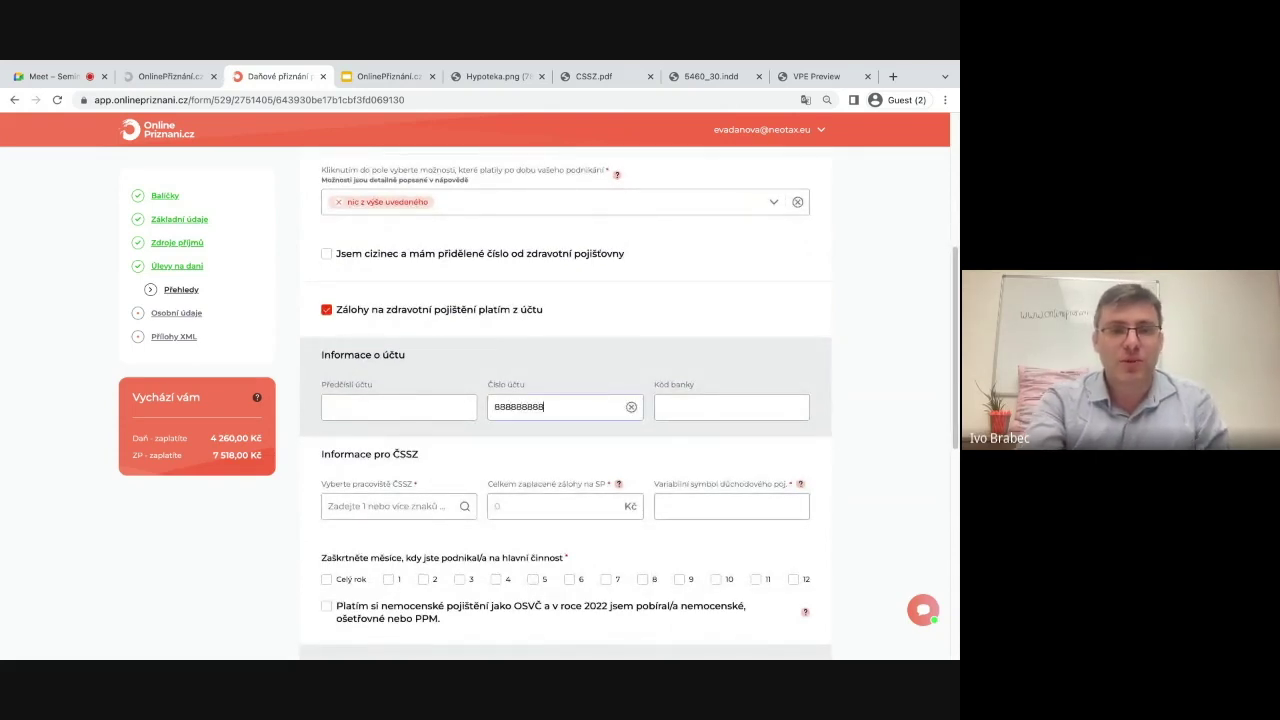
pyautogui.write('0100')
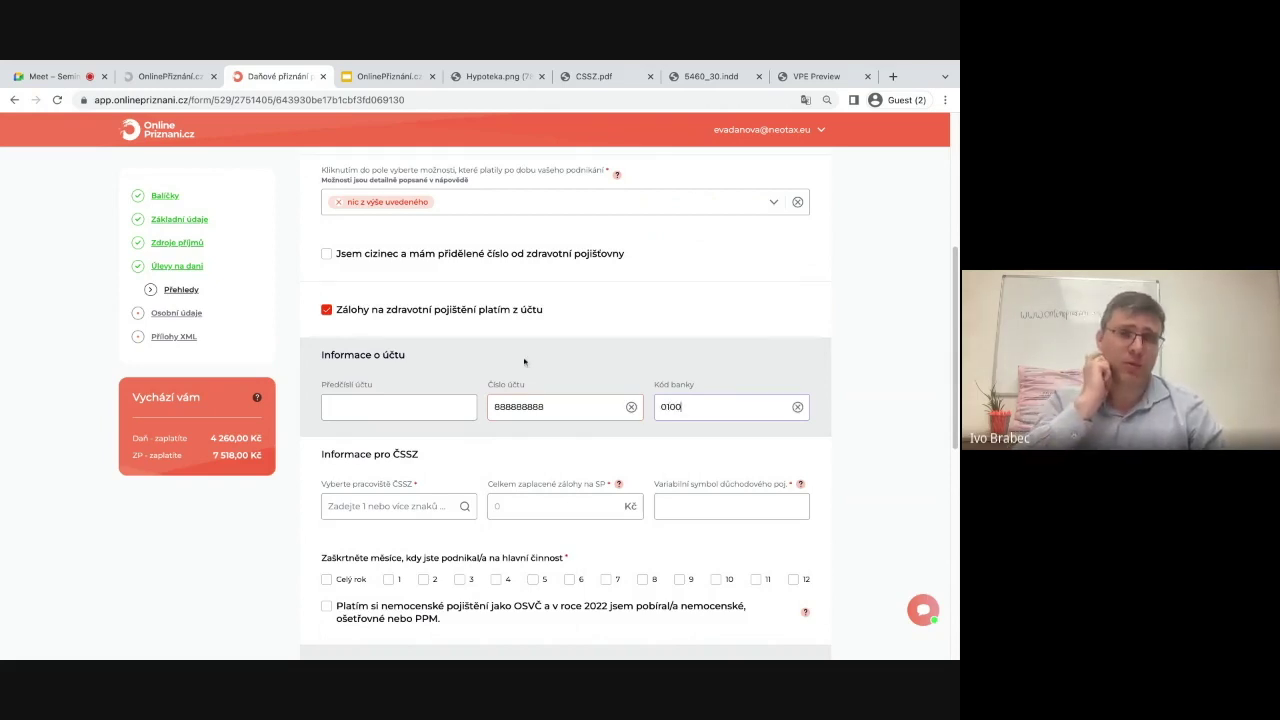
pyautogui.scroll(-3, 538, 440)
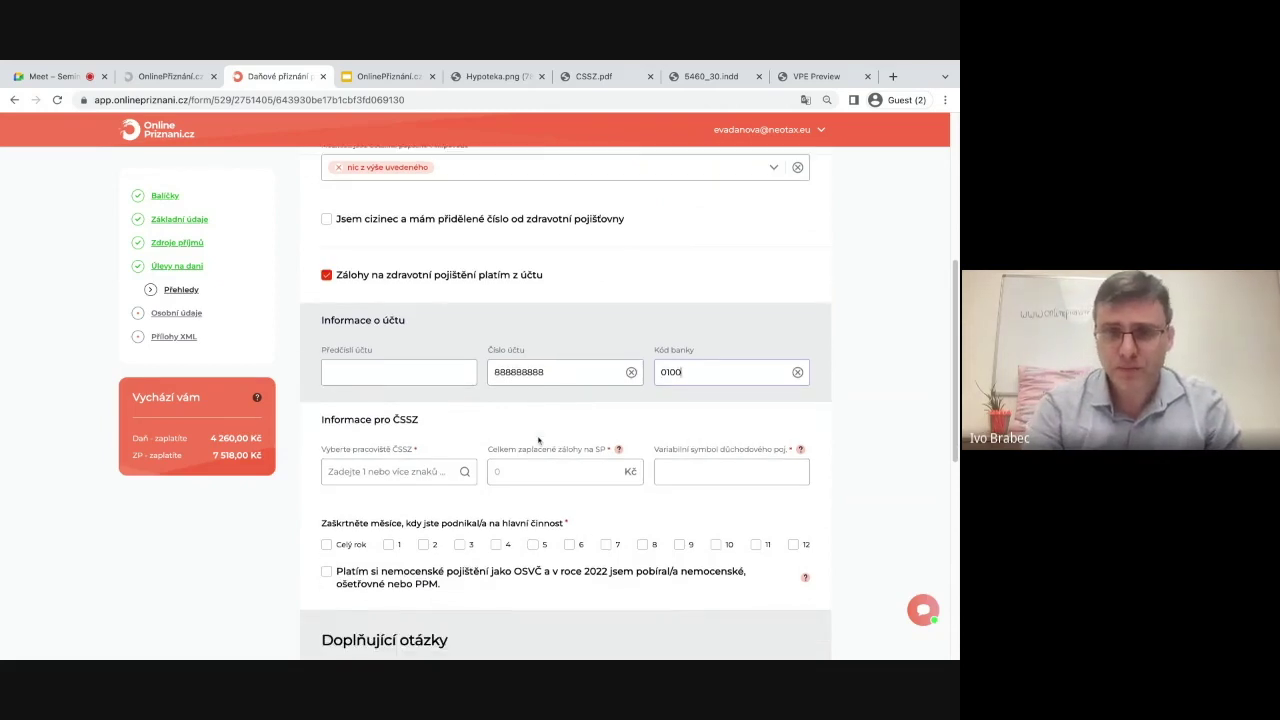
pyautogui.scroll(-1, 538, 440)
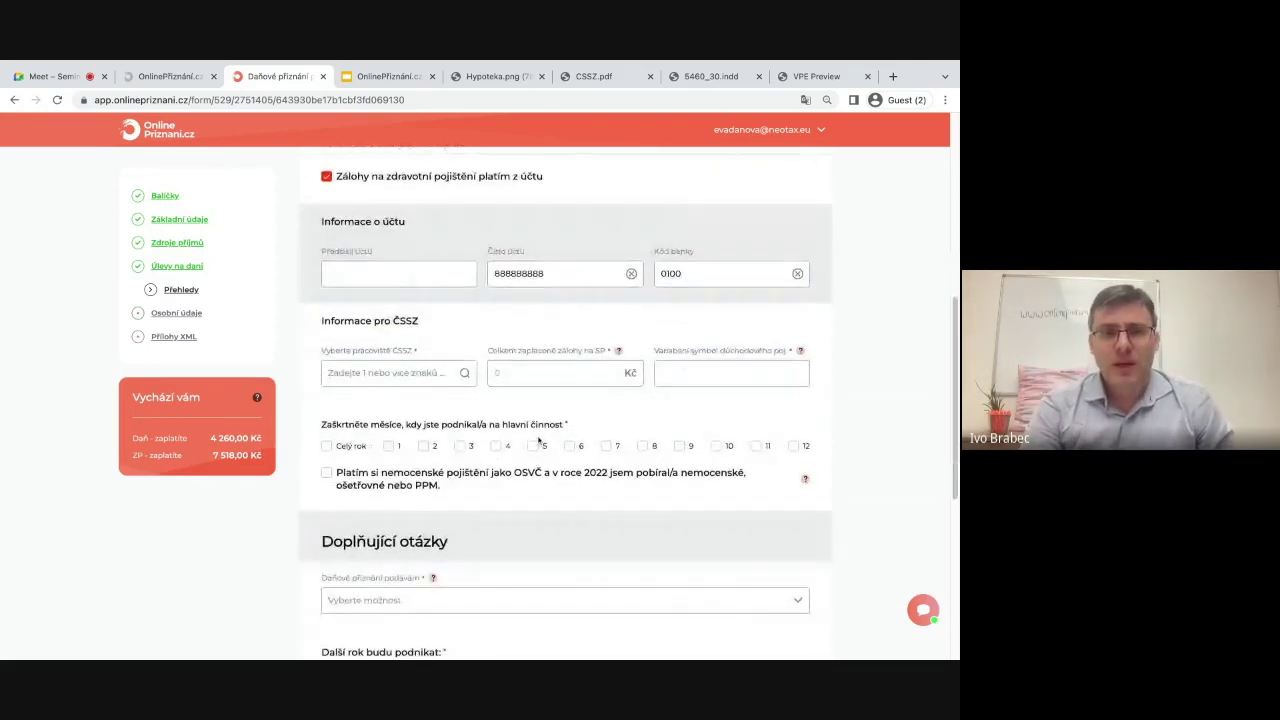
pyautogui.scroll(-1, 403, 366)
# - Search 'brn' and set the ČSSZ office to MSSZ Brno, Brno
pyautogui.click(396, 356)
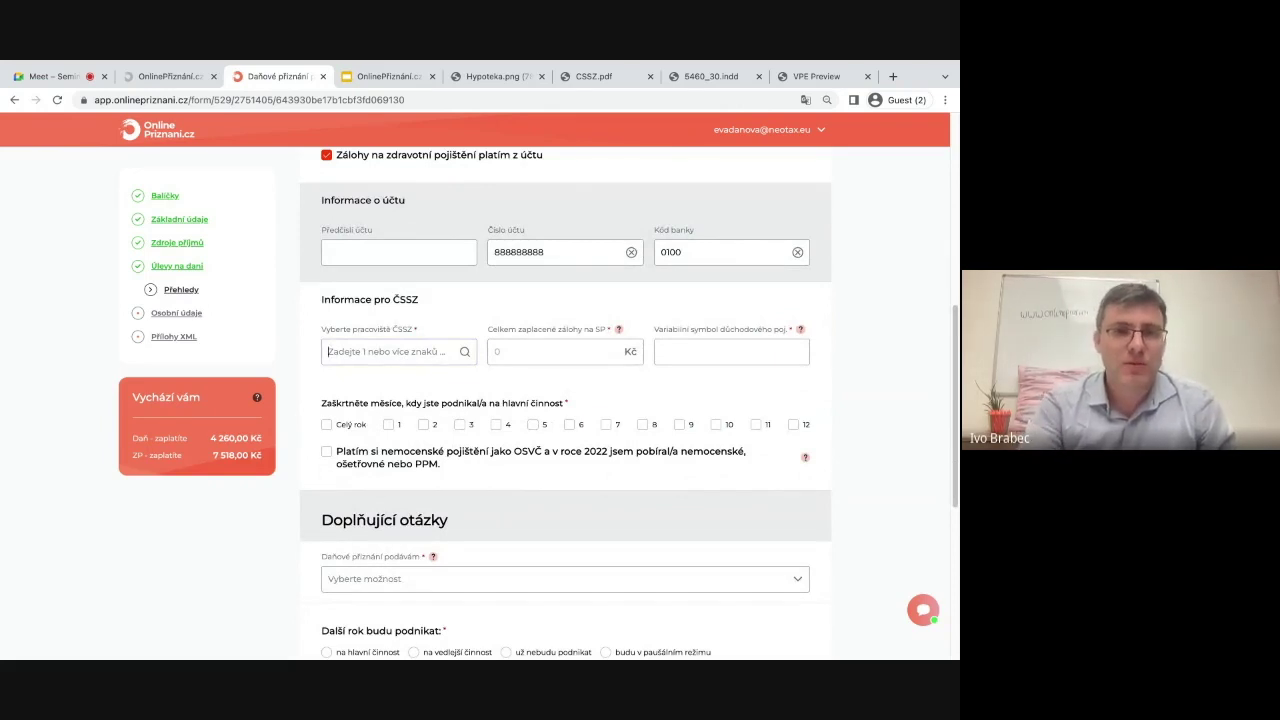
pyautogui.write('brn')
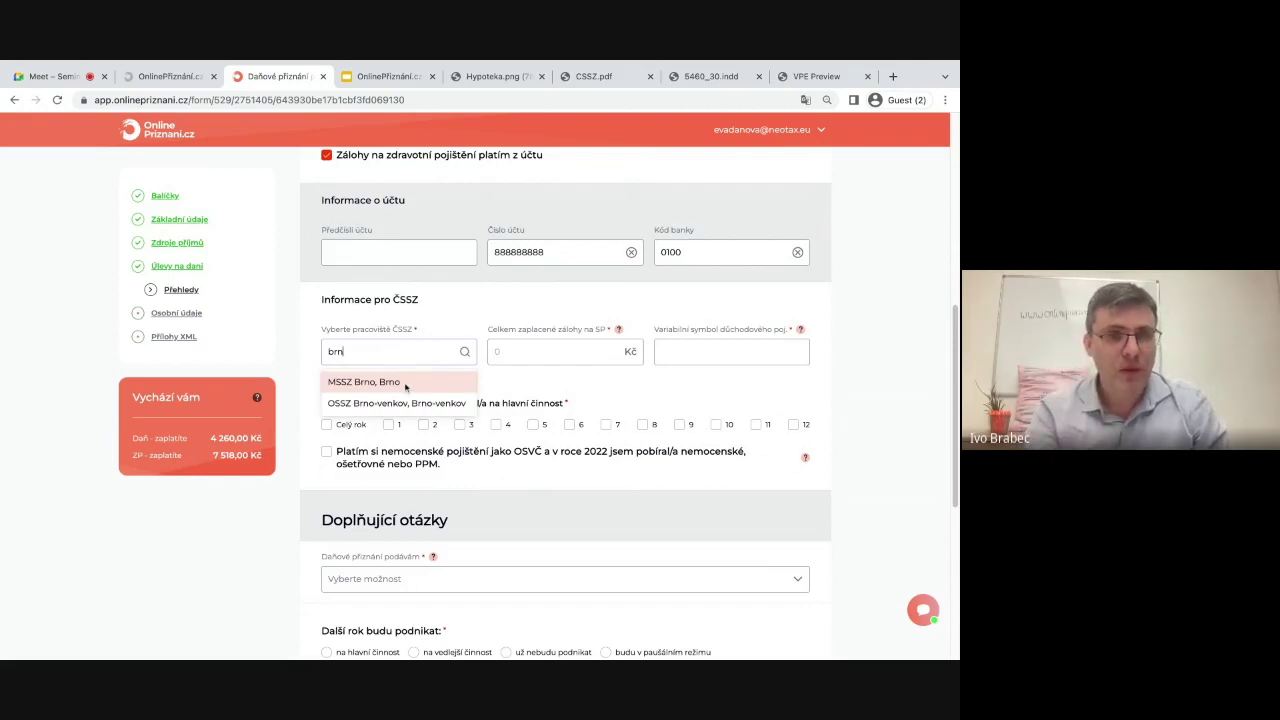
pyautogui.click(409, 382)
pyautogui.click(535, 352)
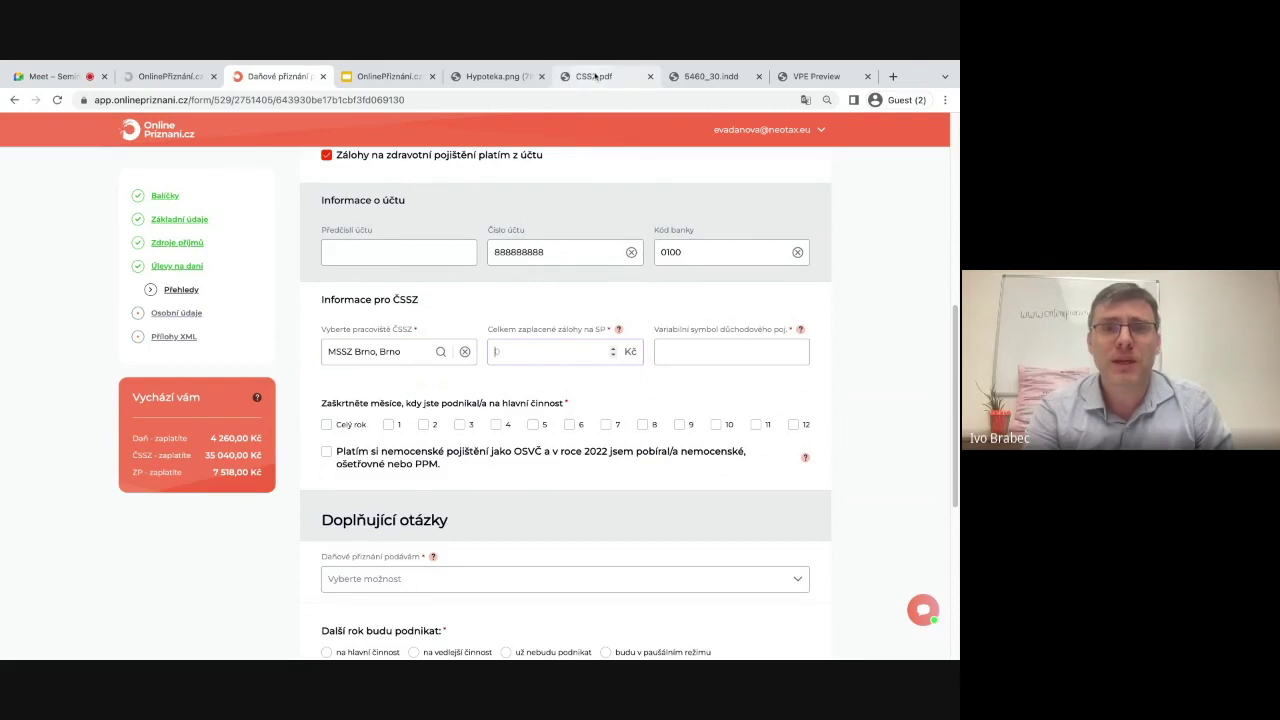
pyautogui.click(595, 77)
# - Look up the 8 523,00 Kč total of paid pension advances in CSSZ.pdf
pyautogui.scroll(2, 524, 263)
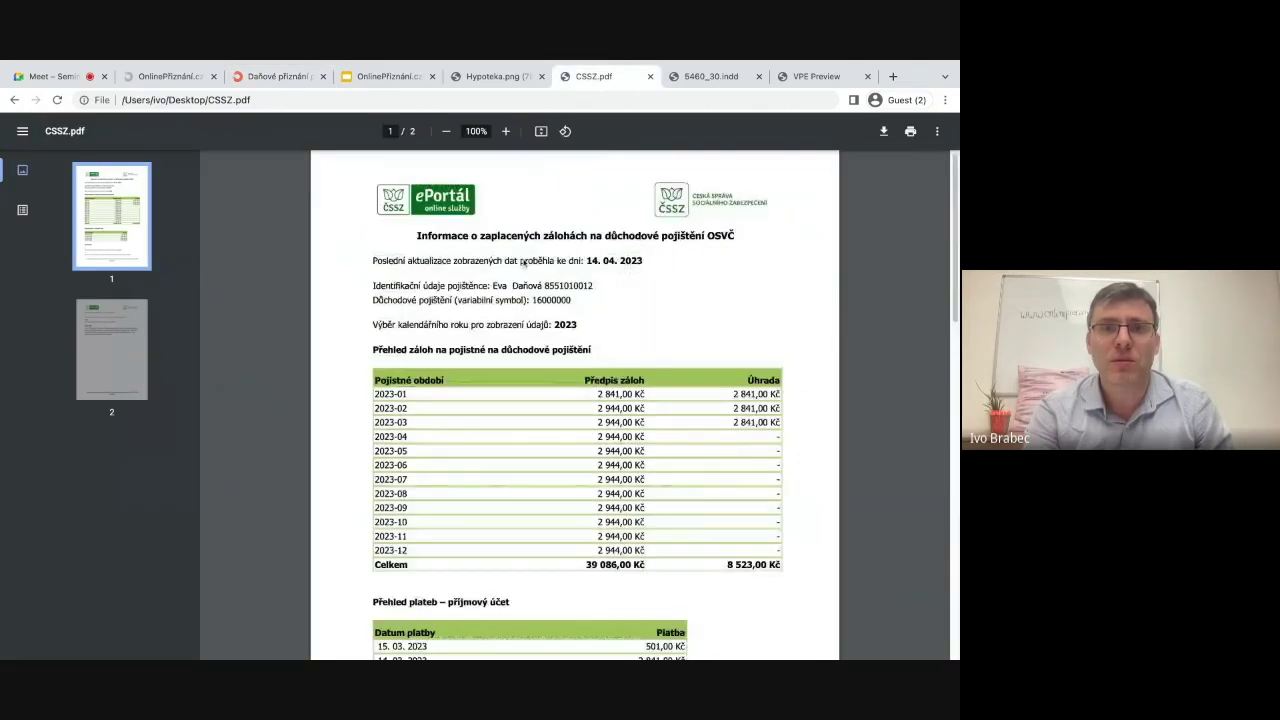
pyautogui.scroll(-3, 524, 263)
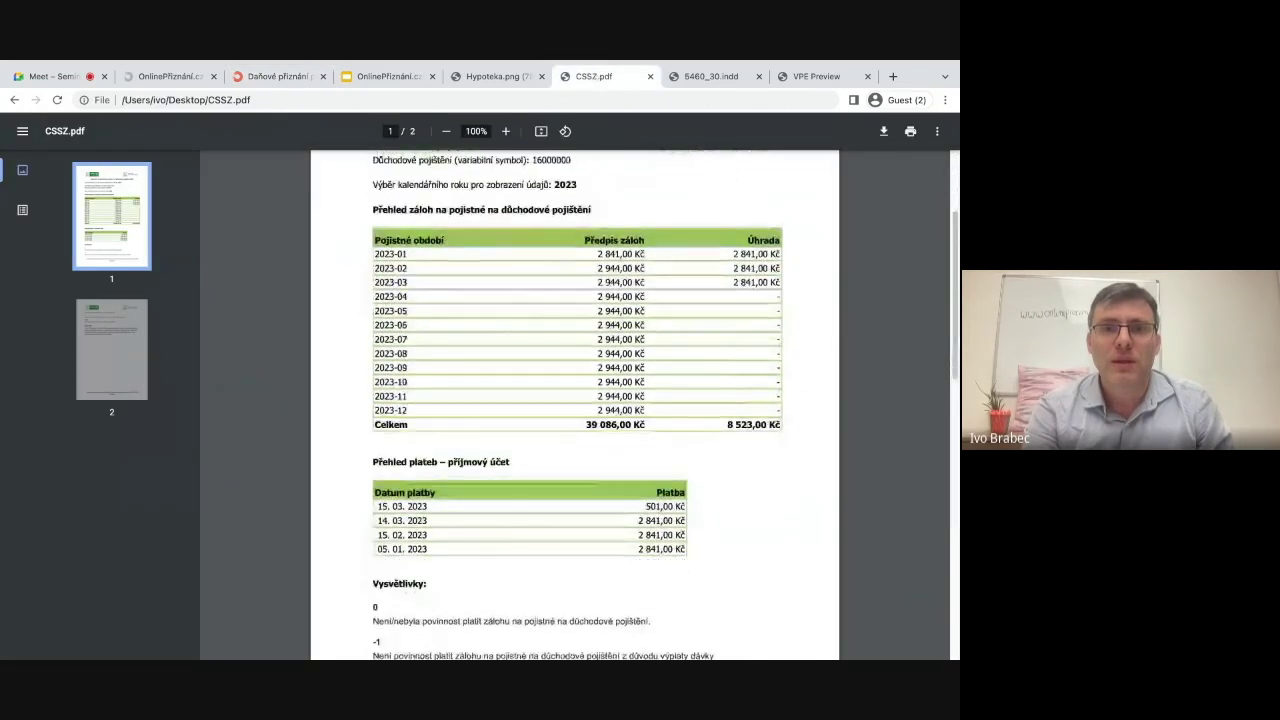
pyautogui.scroll(-1, 610, 246)
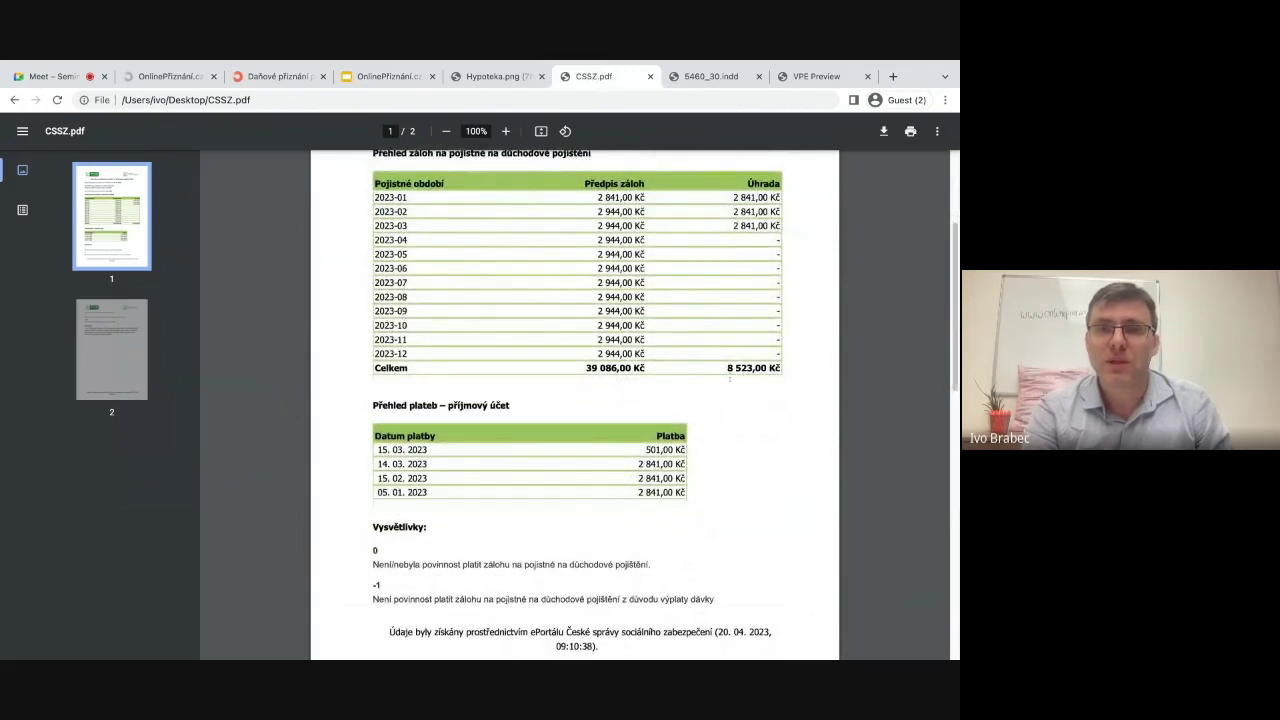
pyautogui.moveTo(727, 369); pyautogui.dragTo(766, 370)
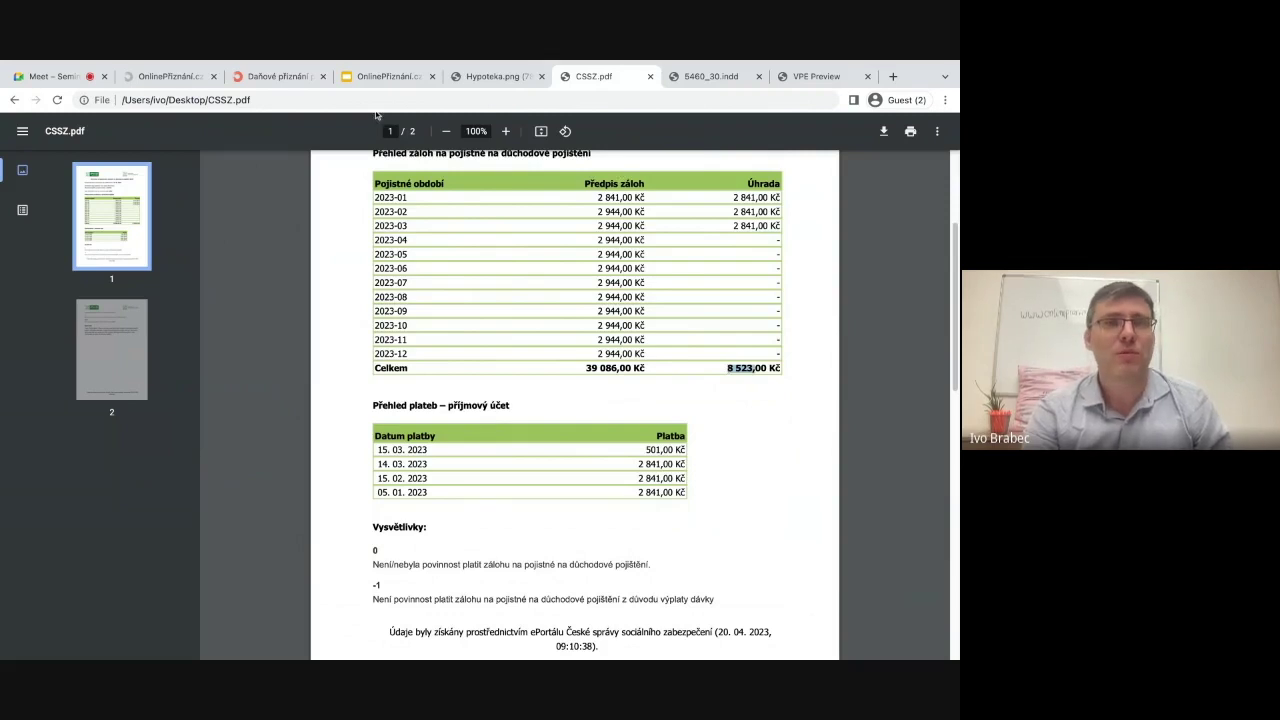
pyautogui.click(288, 84)
pyautogui.click(514, 353)
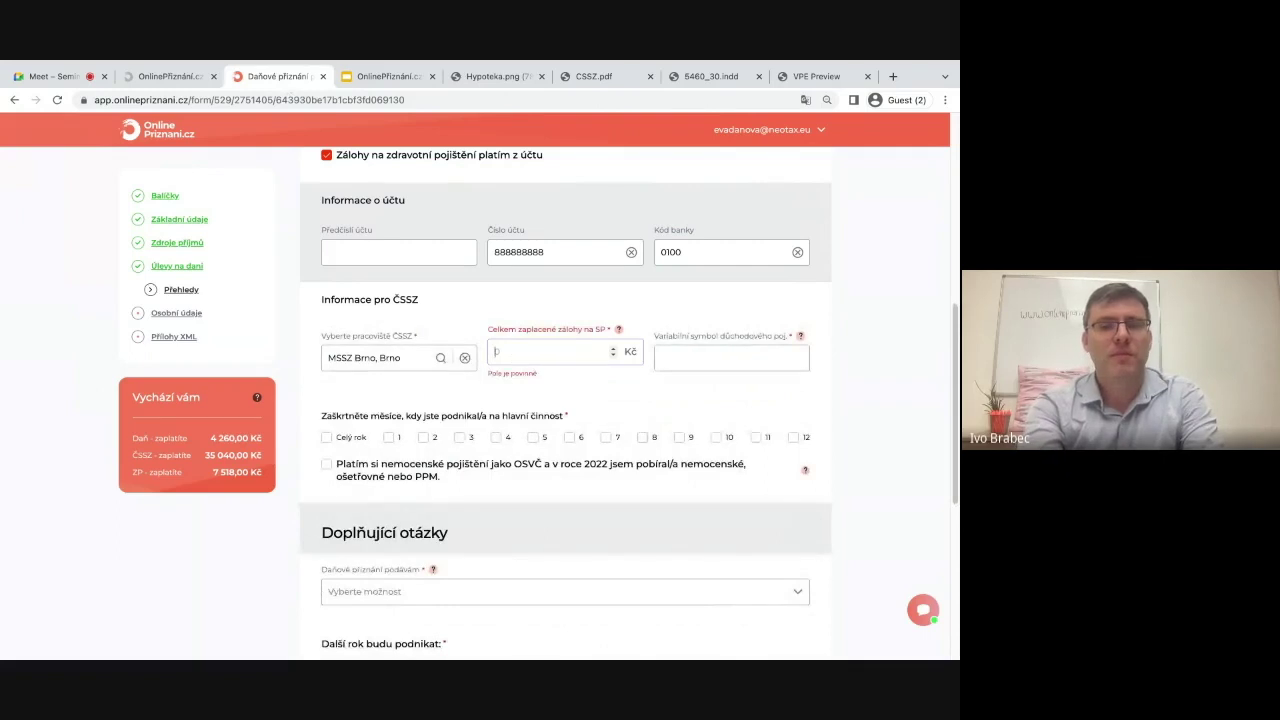
# - Enter 8 523 in 'Celkem zaplacené zálohy na SP'
pyautogui.write('8 523')
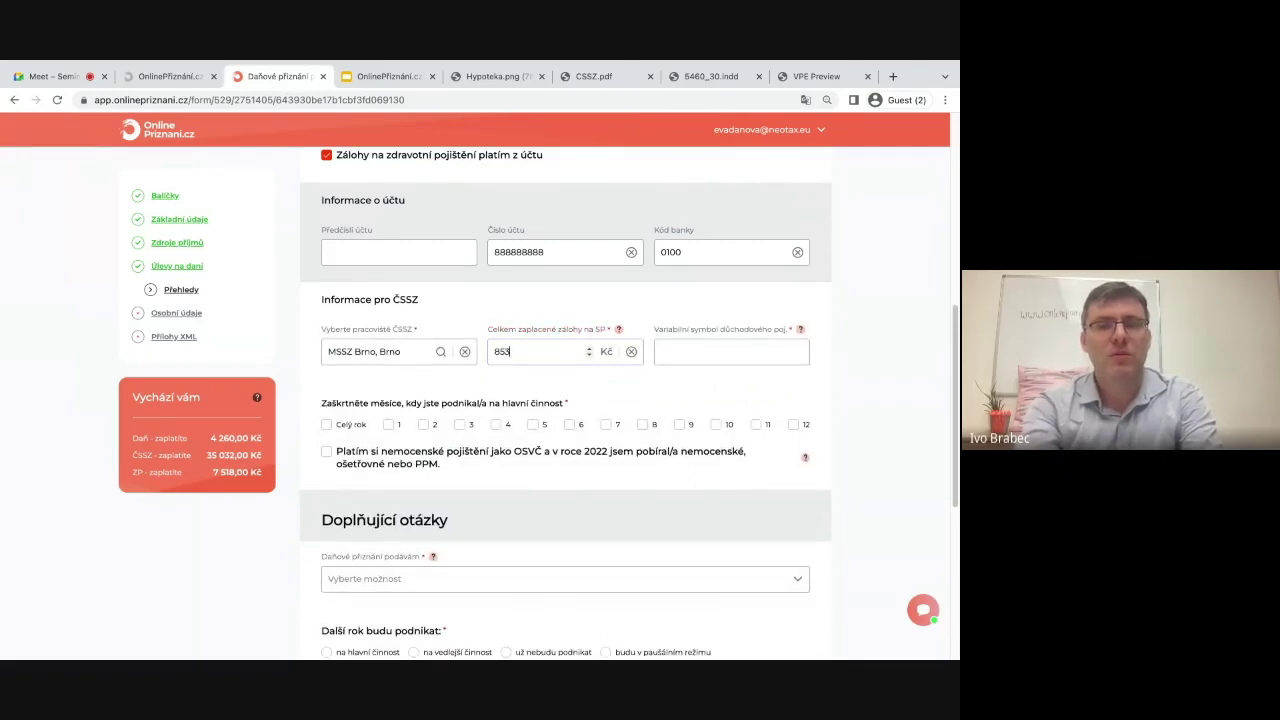
pyautogui.click(706, 358)
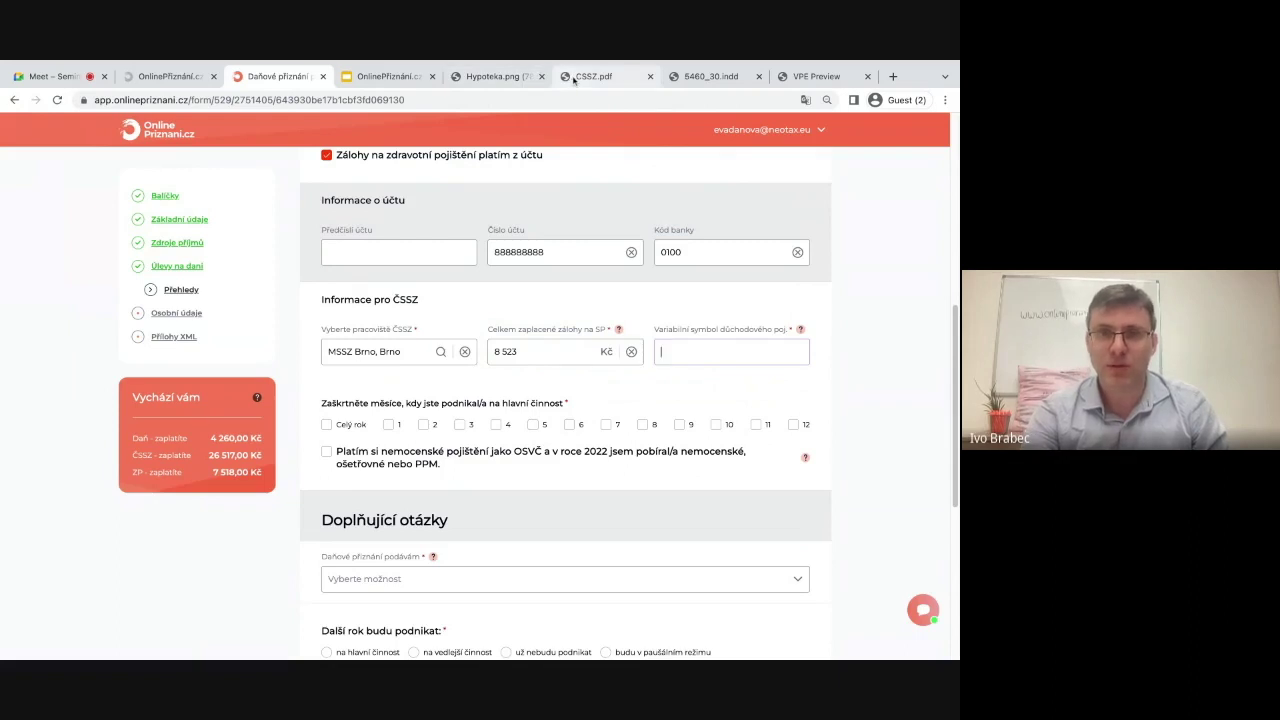
pyautogui.click(574, 80)
# - Copy variable symbol 16000000 from CSSZ.pdf into the pension variable symbol field
pyautogui.scroll(3, 570, 297)
pyautogui.scroll(1, 569, 297)
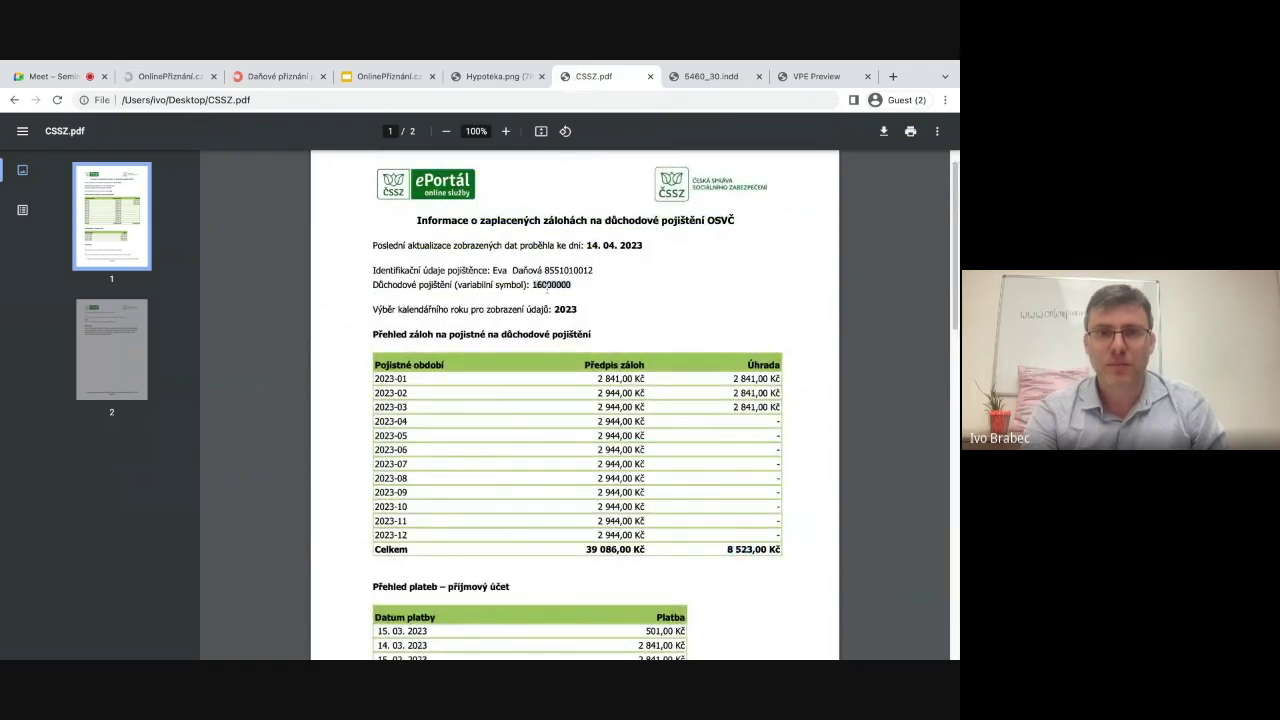
pyautogui.doubleClick(551, 284)
pyautogui.hotkey('ctrl', 'c')
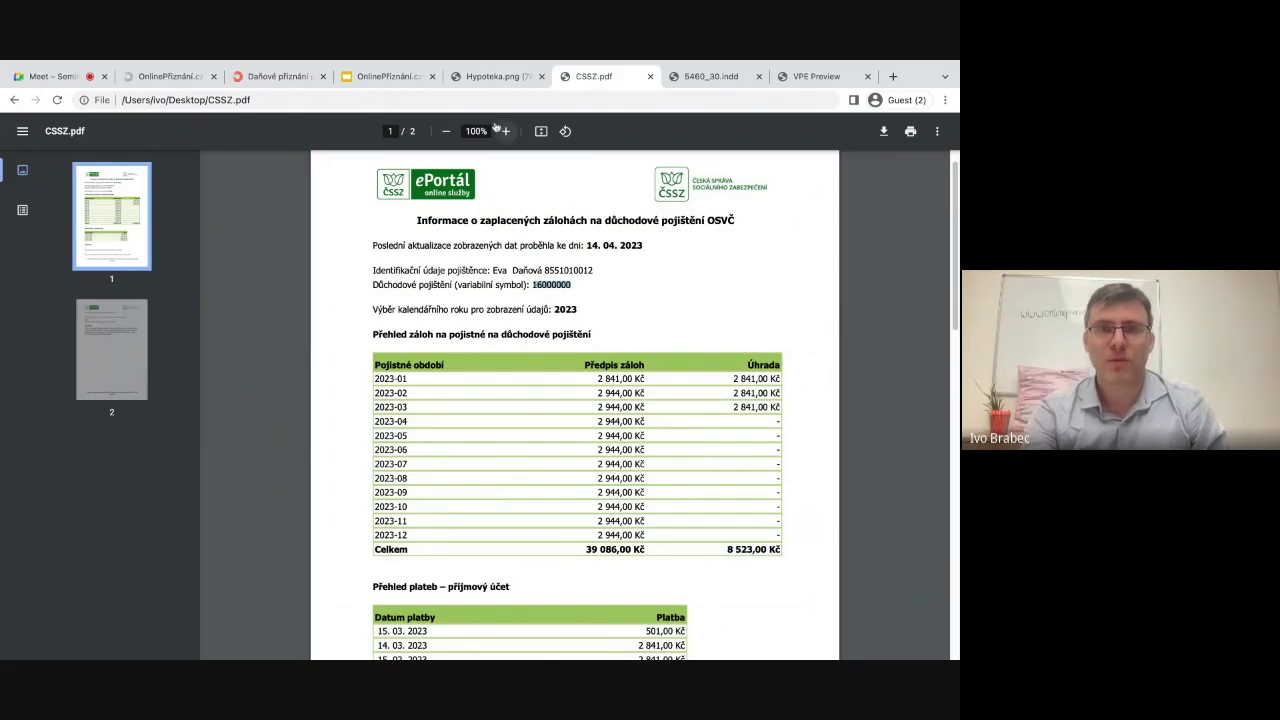
pyautogui.click(277, 80)
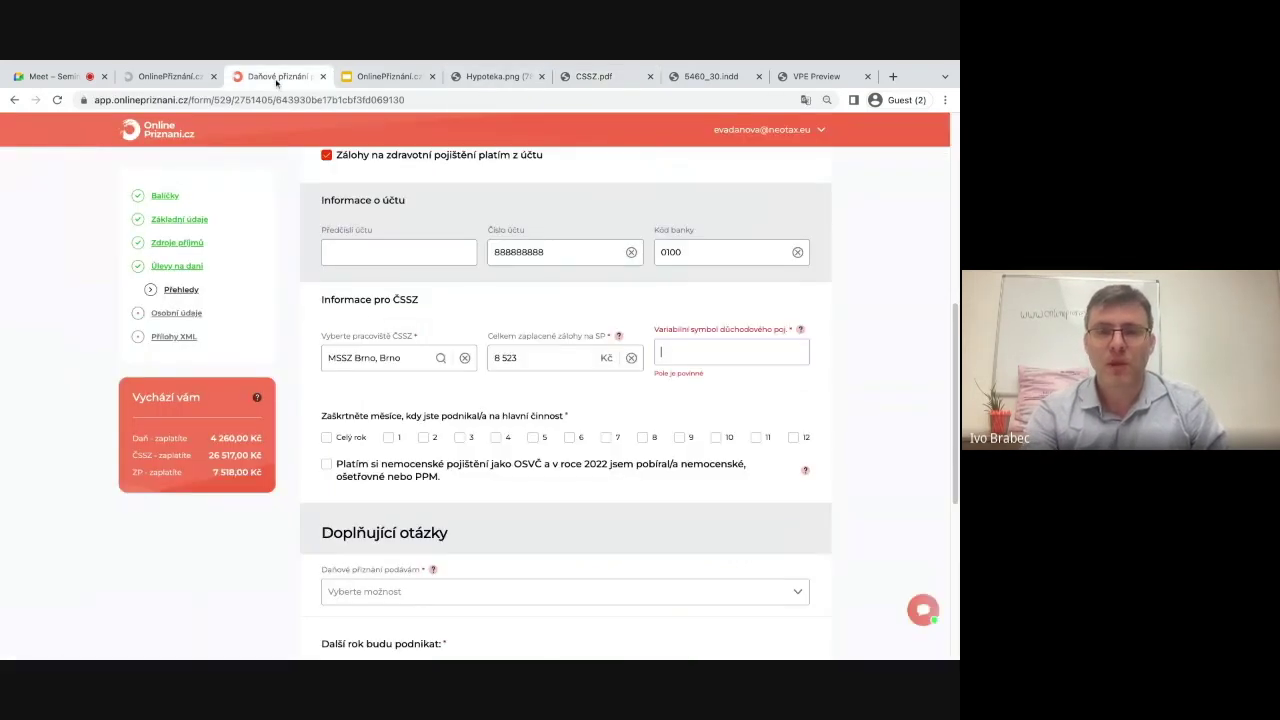
pyautogui.hotkey('ctrl', 'v')
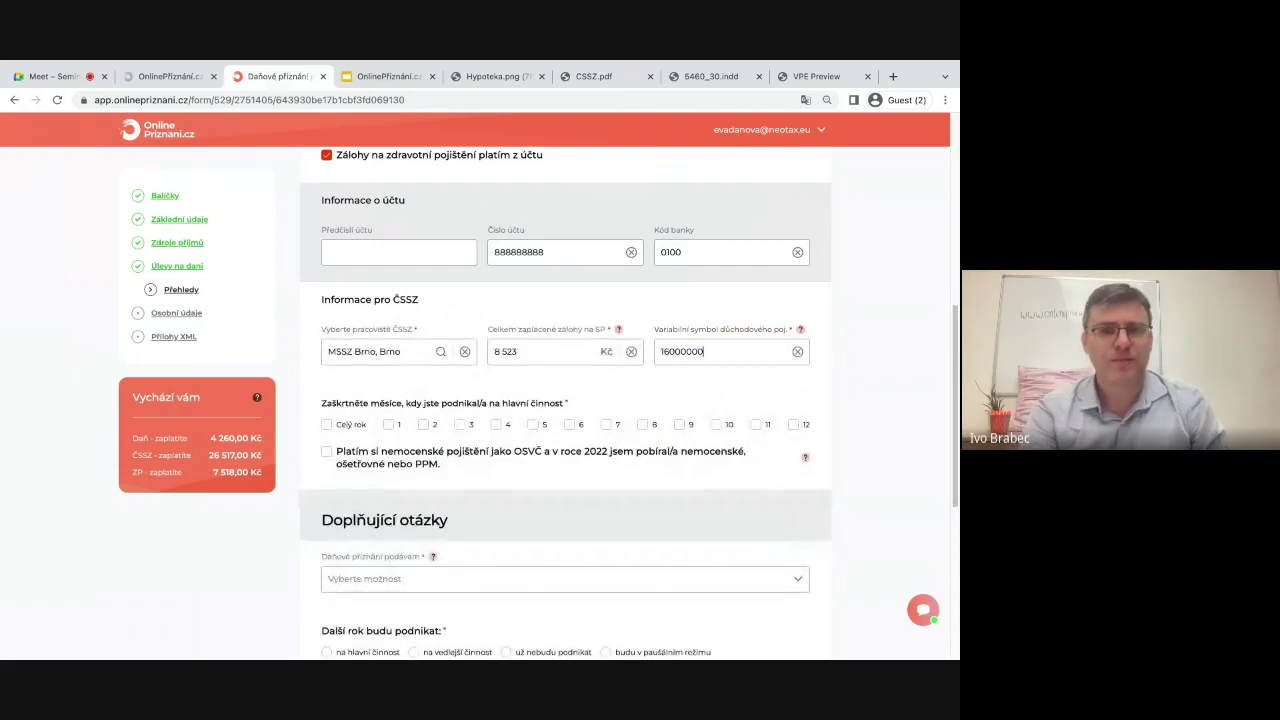
# - Mark main activity for the whole year, leaving sickness insurance benefits unclaimed
pyautogui.scroll(-2, 581, 387)
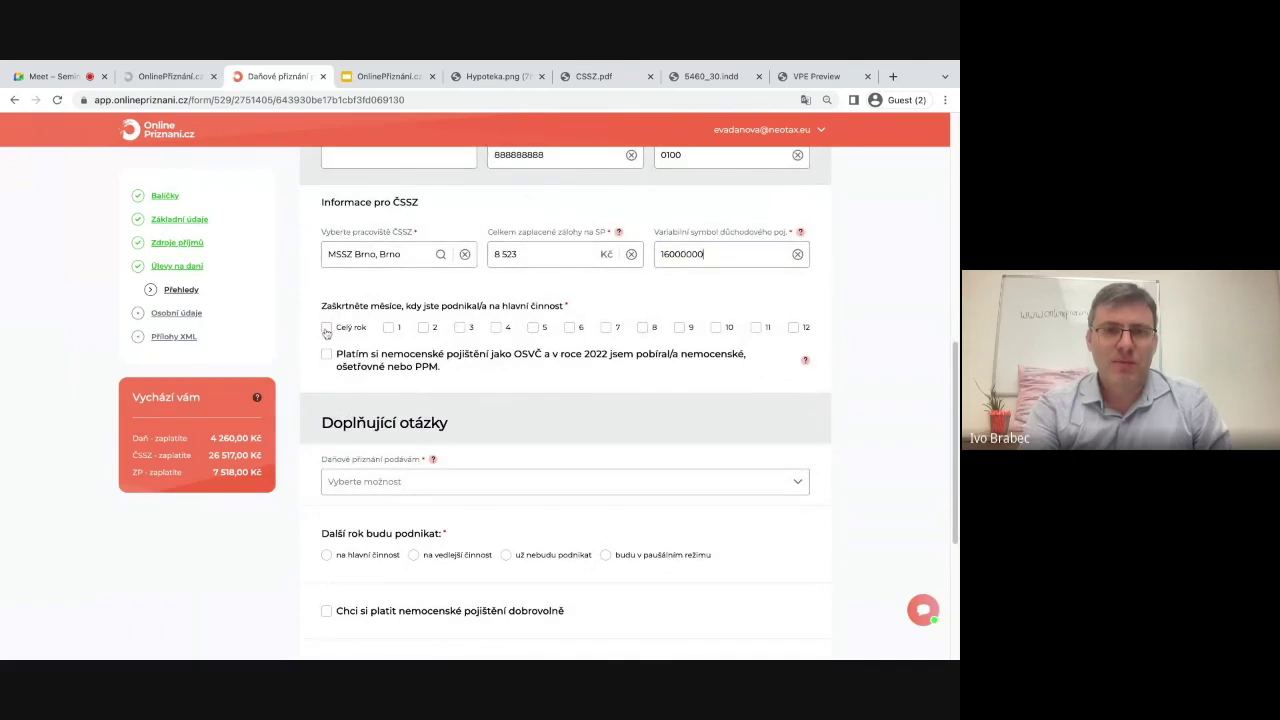
pyautogui.click(326, 329)
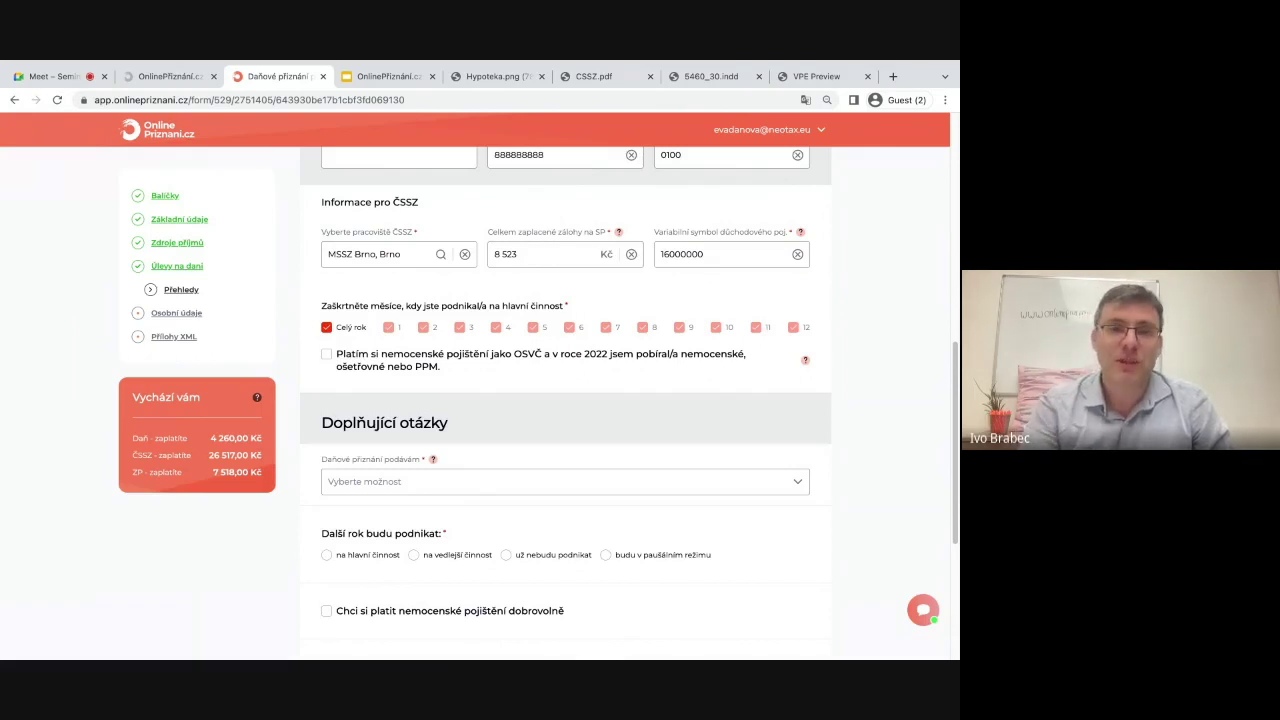
pyautogui.click(327, 355)
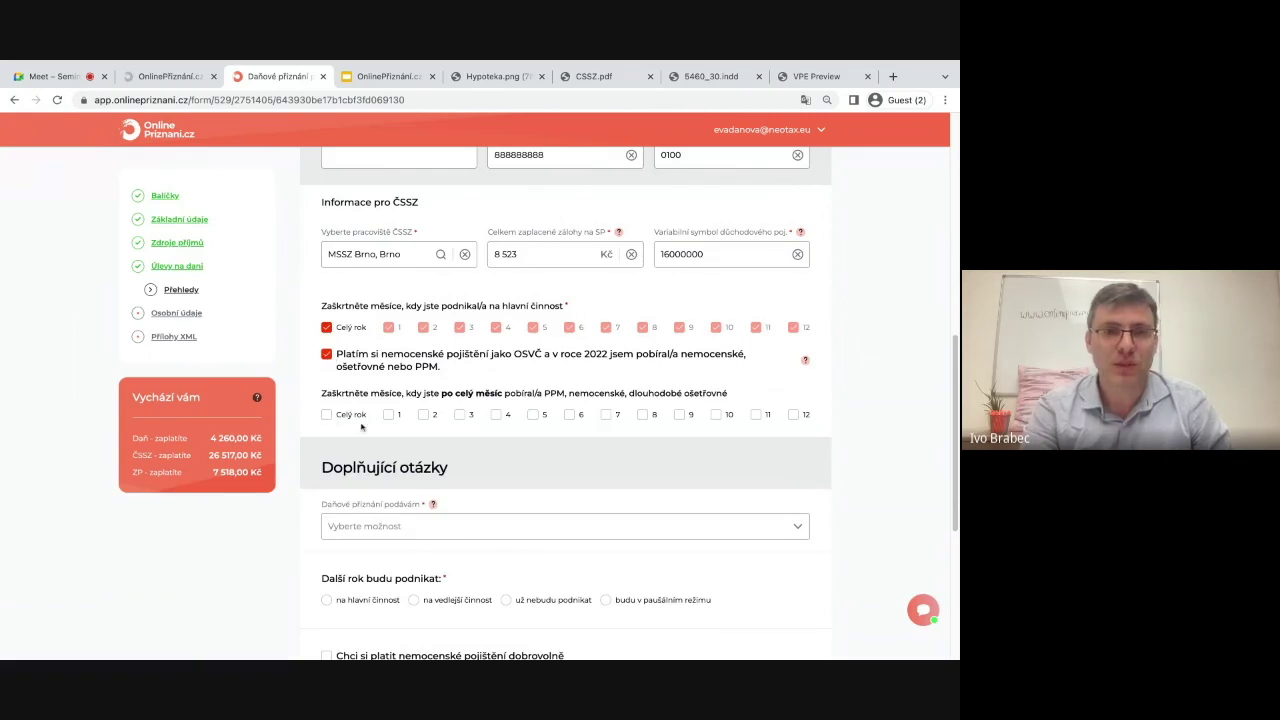
pyautogui.click(327, 355)
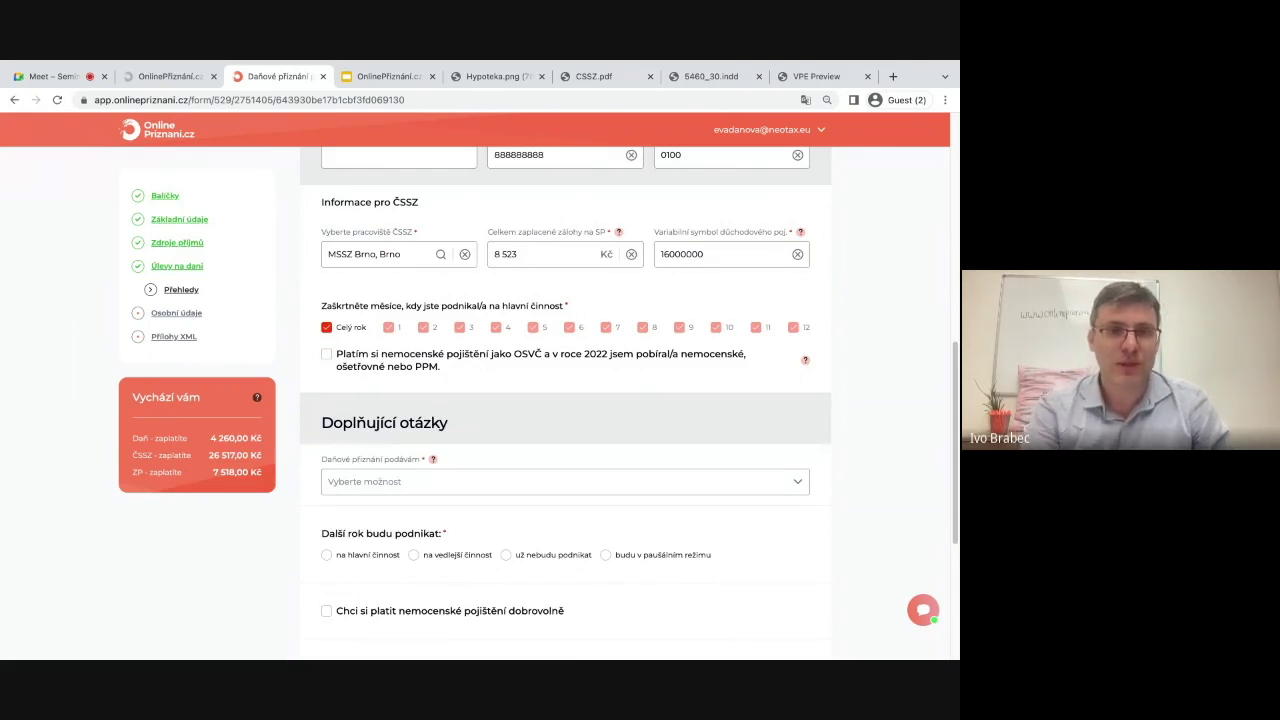
pyautogui.scroll(-1, 374, 369)
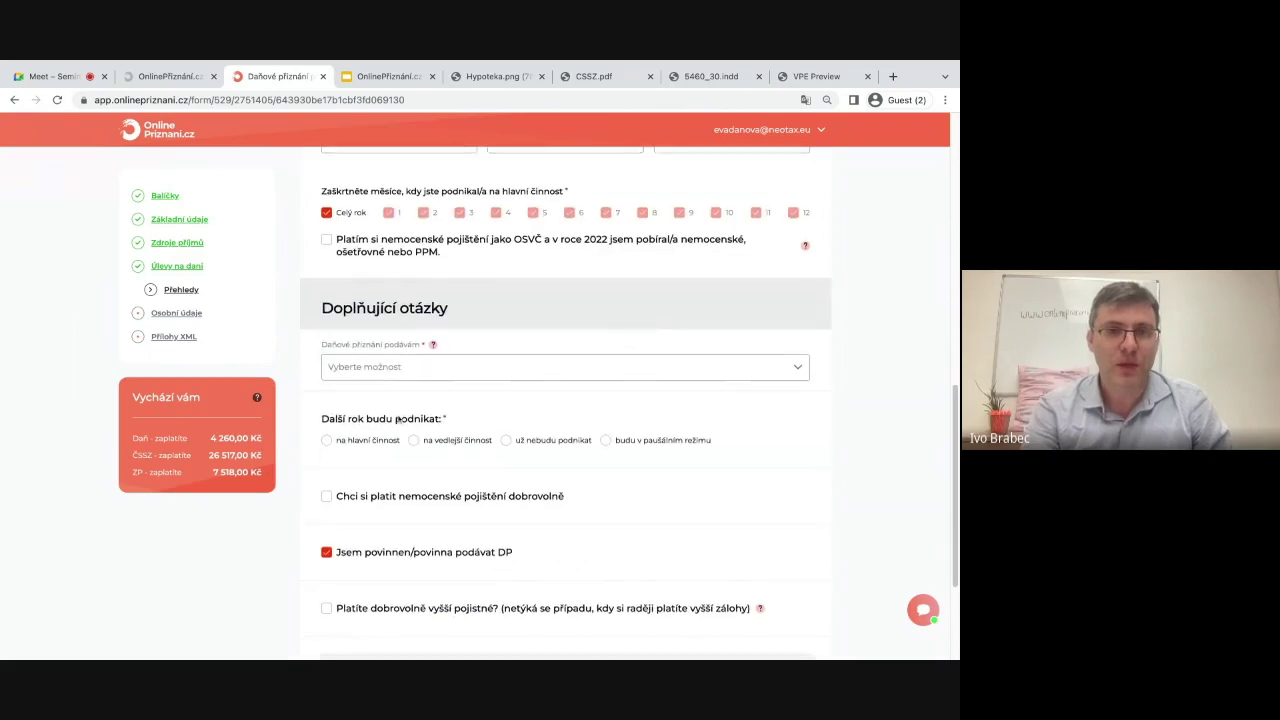
# - Pick 'elektronicky (datovou schránkou apod.)' filing and 'na hlavní činnost' for next year, then continue
pyautogui.click(374, 369)
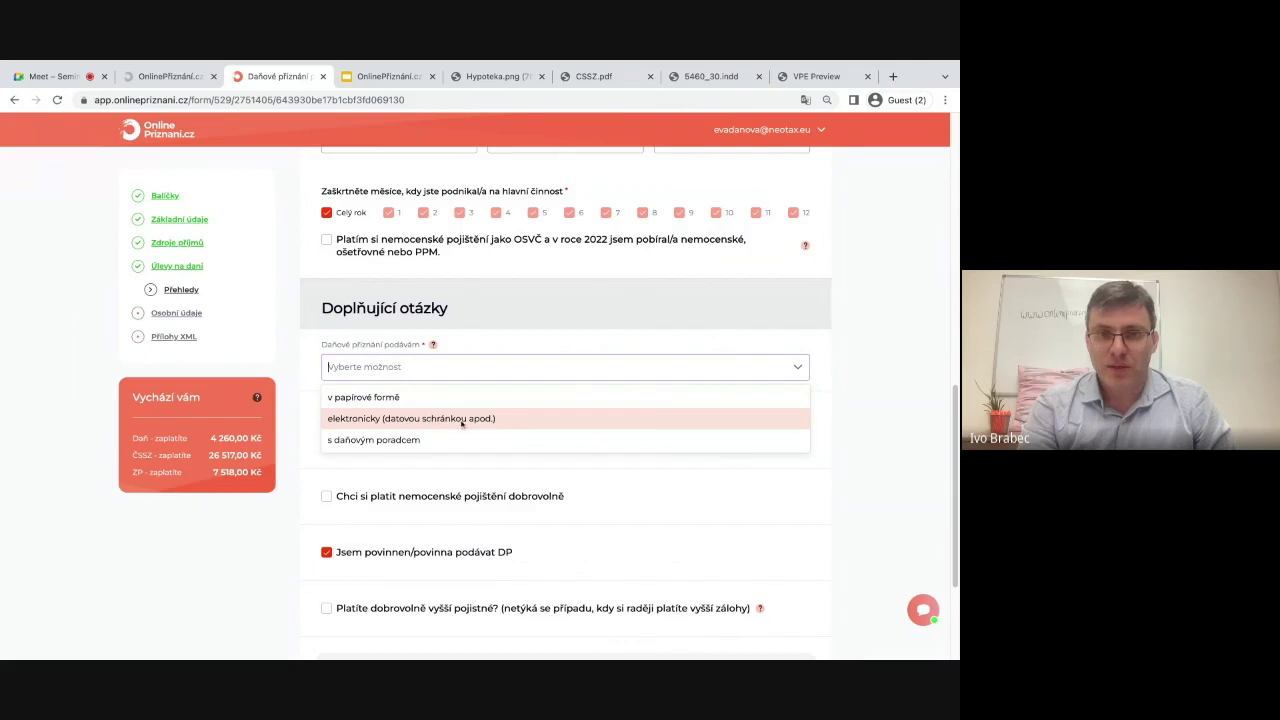
pyautogui.click(462, 422)
pyautogui.scroll(-1, 389, 497)
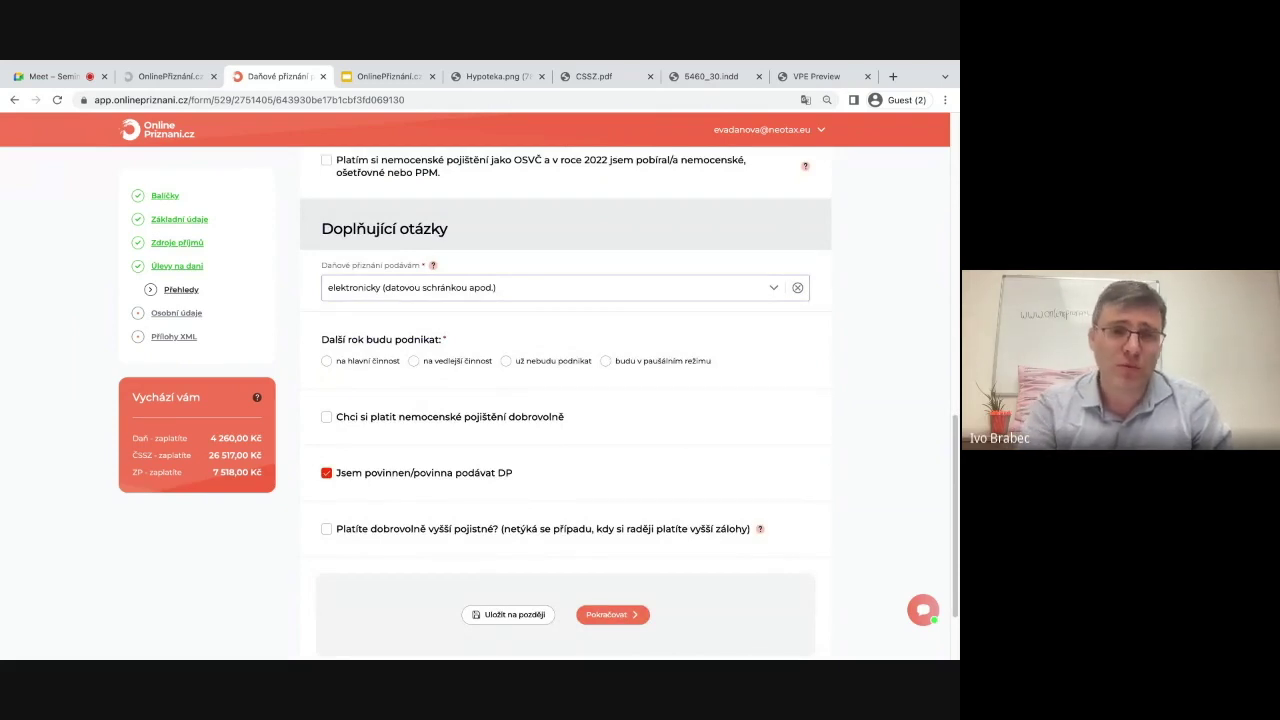
pyautogui.click(327, 362)
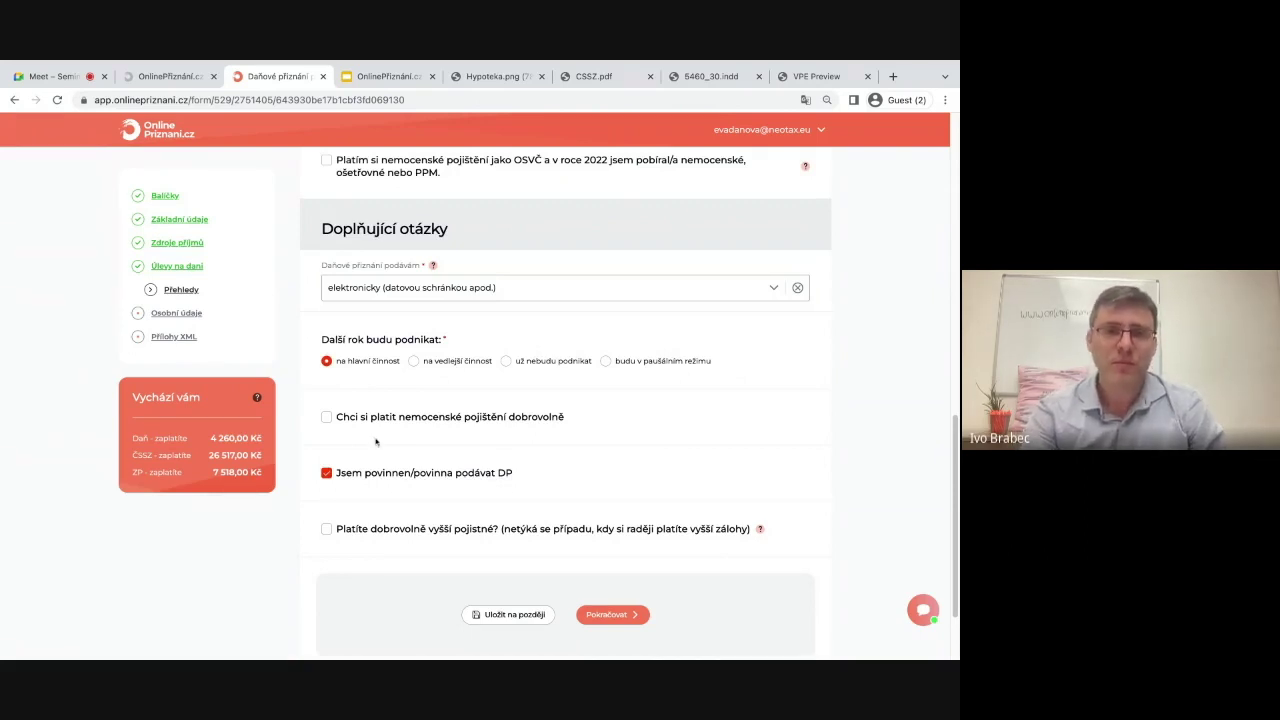
pyautogui.scroll(-1, 377, 448)
pyautogui.scroll(-3, 377, 448)
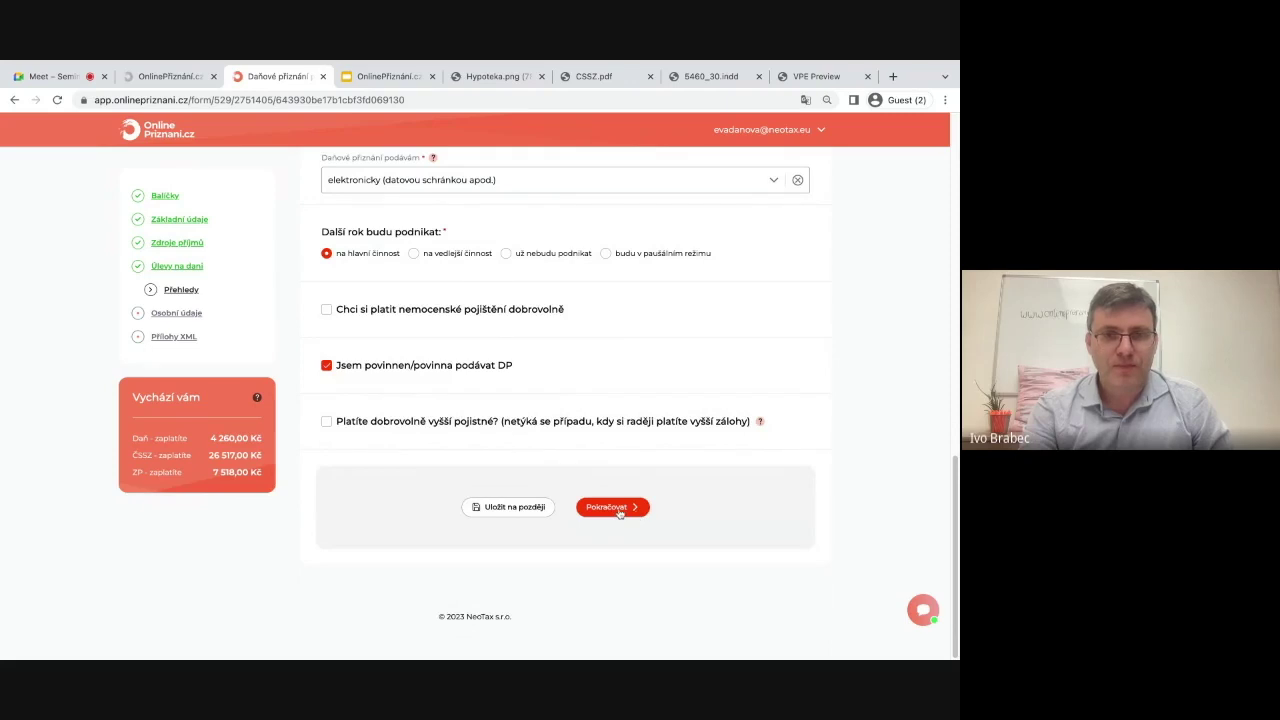
pyautogui.click(619, 508)
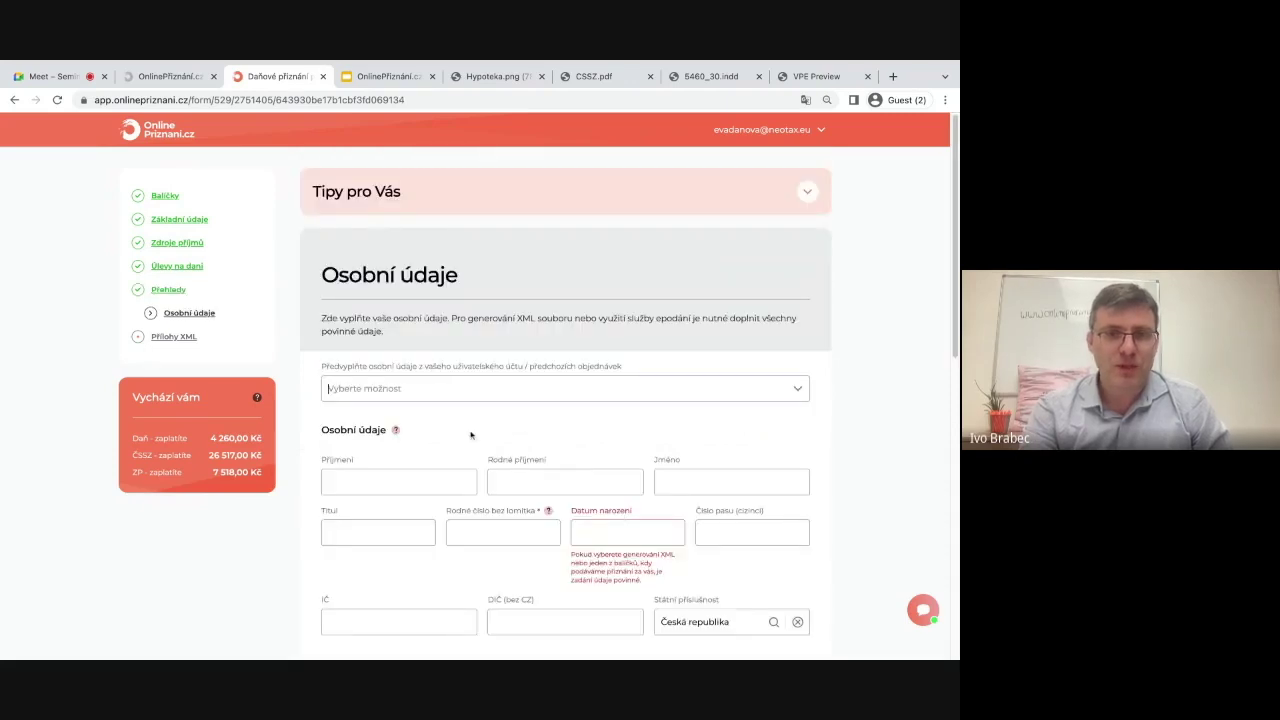
# - Fill in the surname and the birth number so the birth date fills in automatically
pyautogui.scroll(-1, 471, 434)
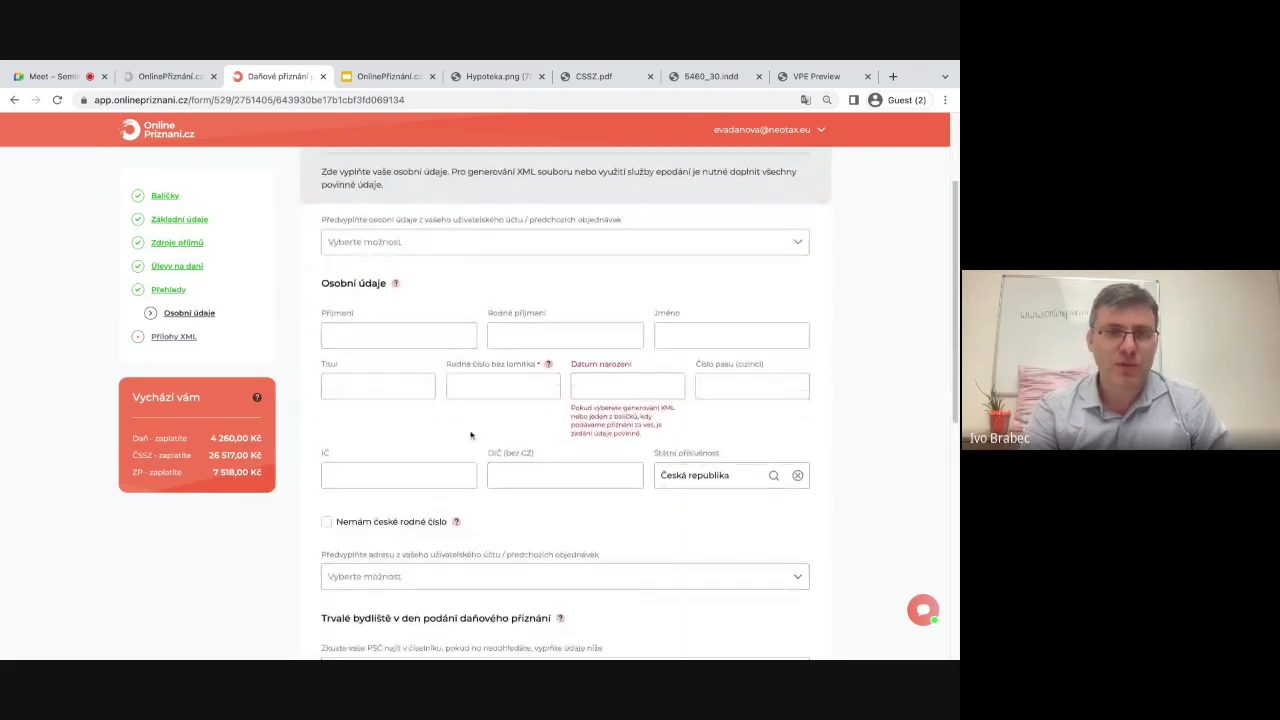
pyautogui.click(393, 337)
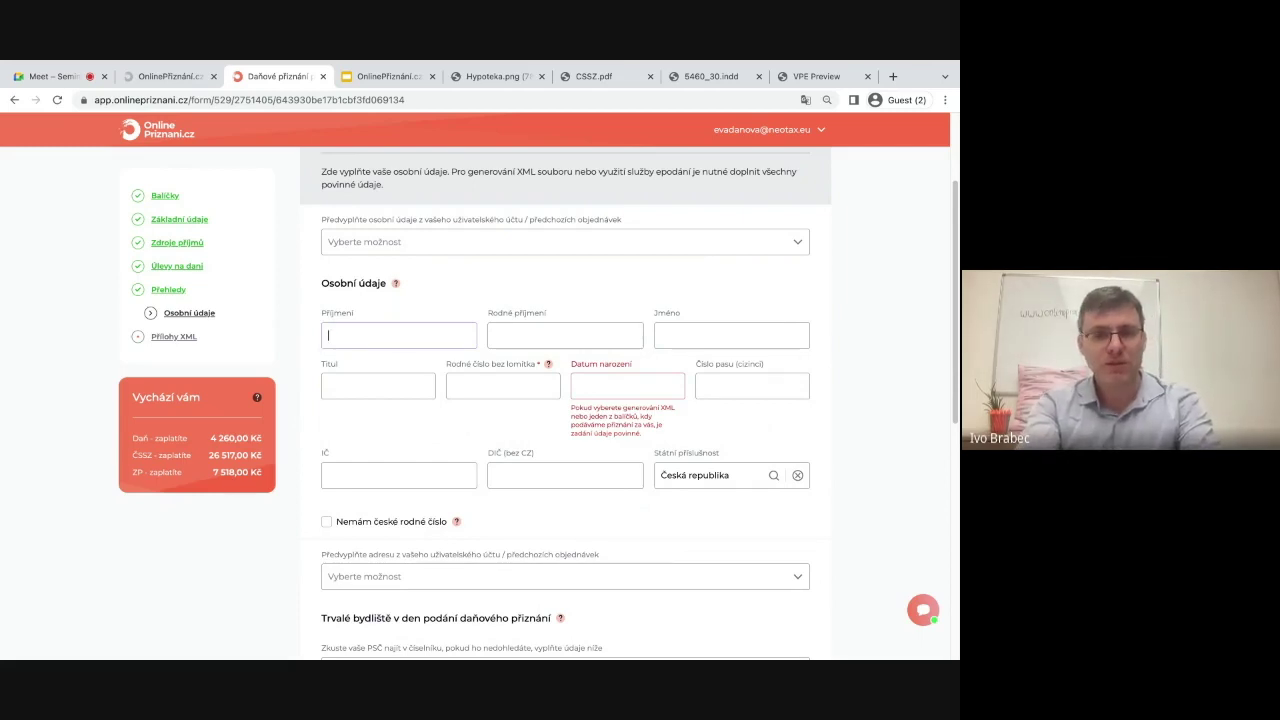
pyautogui.write('Danovou')
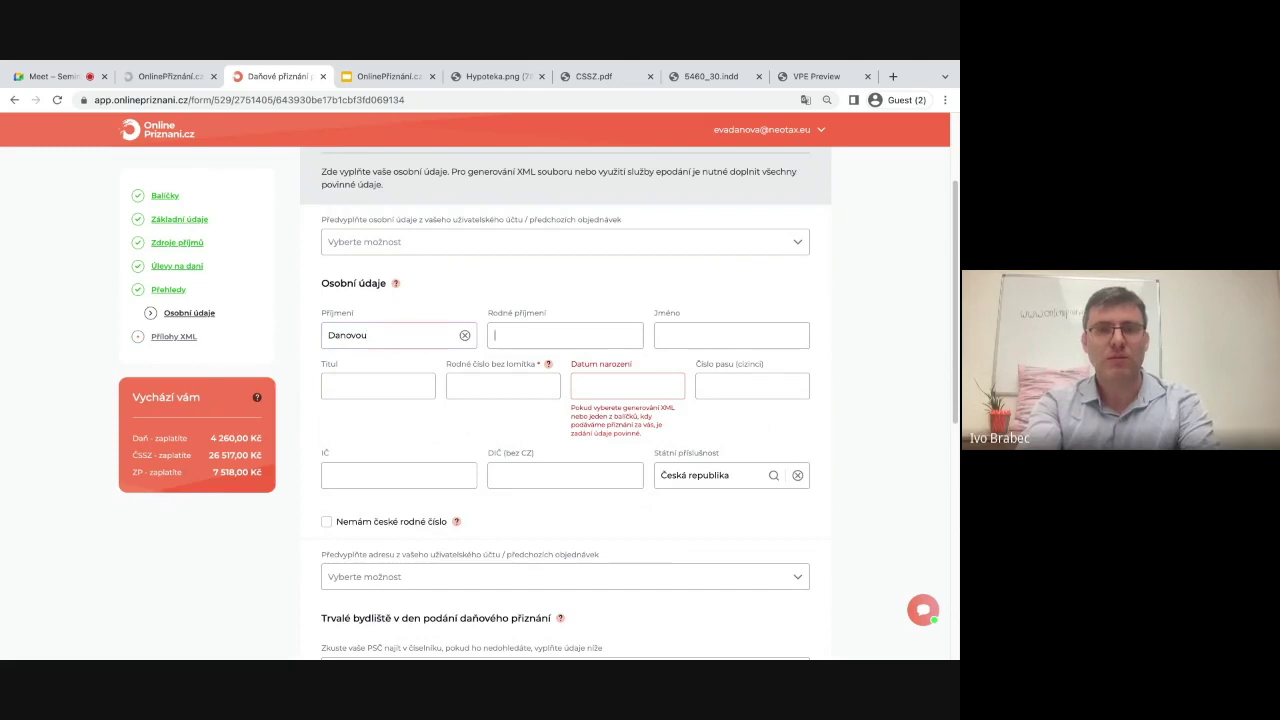
pyautogui.write('Evu')
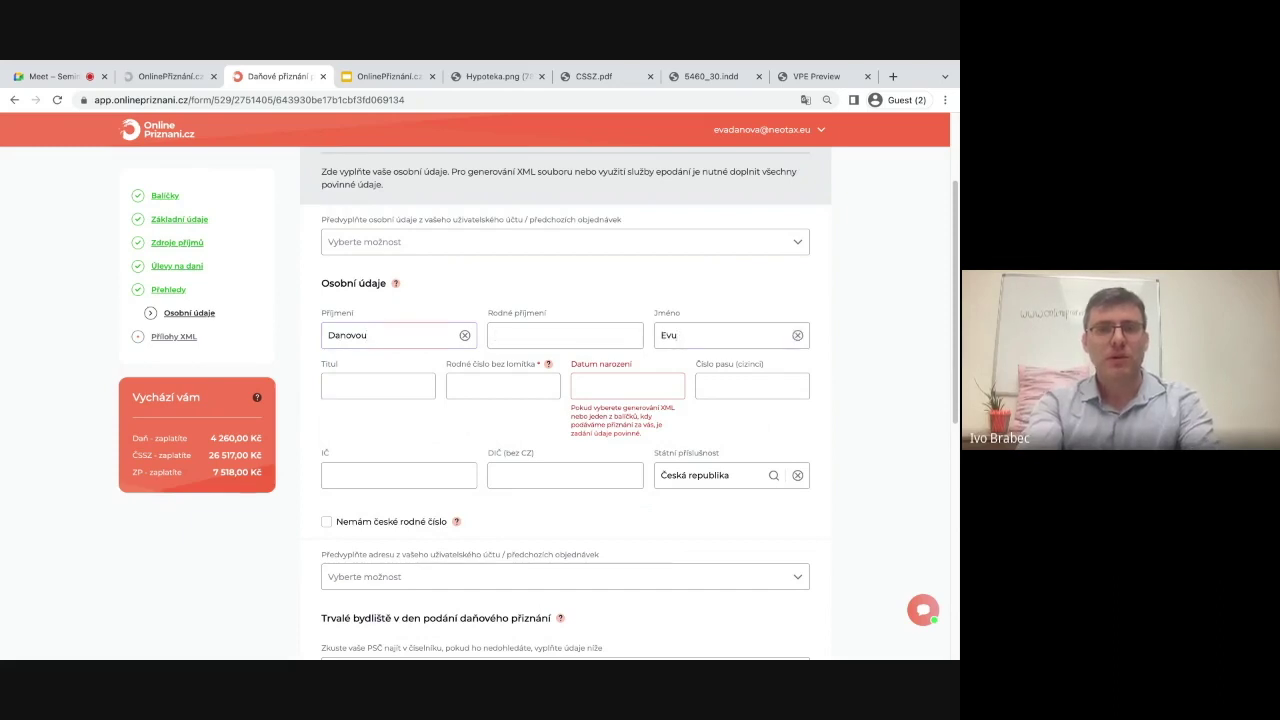
pyautogui.click(500, 386)
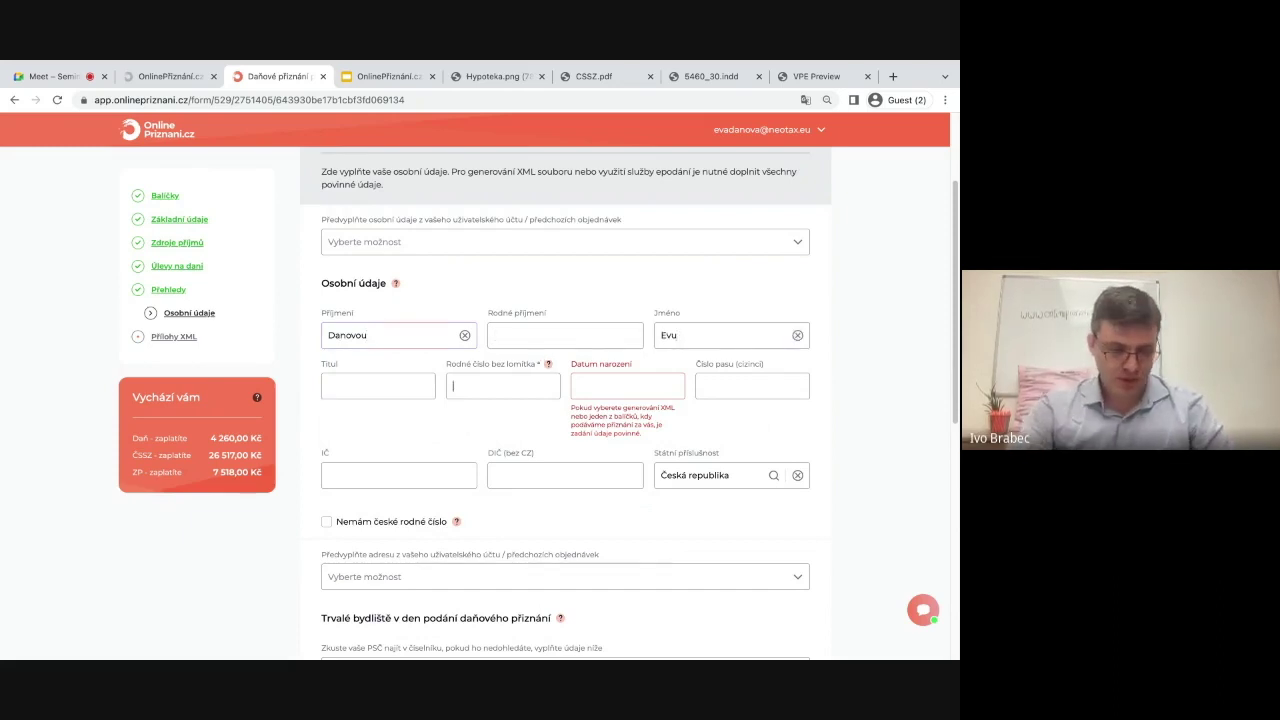
pyautogui.write('*%')
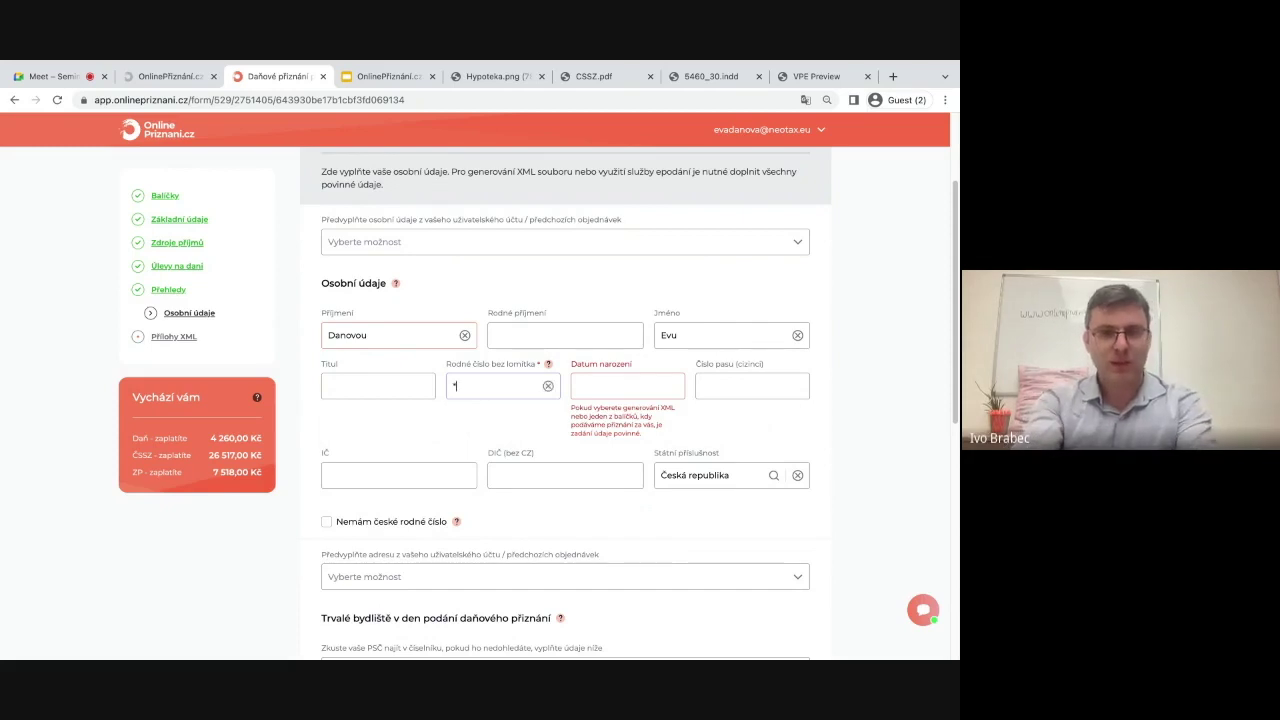
pyautogui.press('BackSpace')
pyautogui.press('BackSpace')
pyautogui.write('8501010012')
pyautogui.click(703, 386)
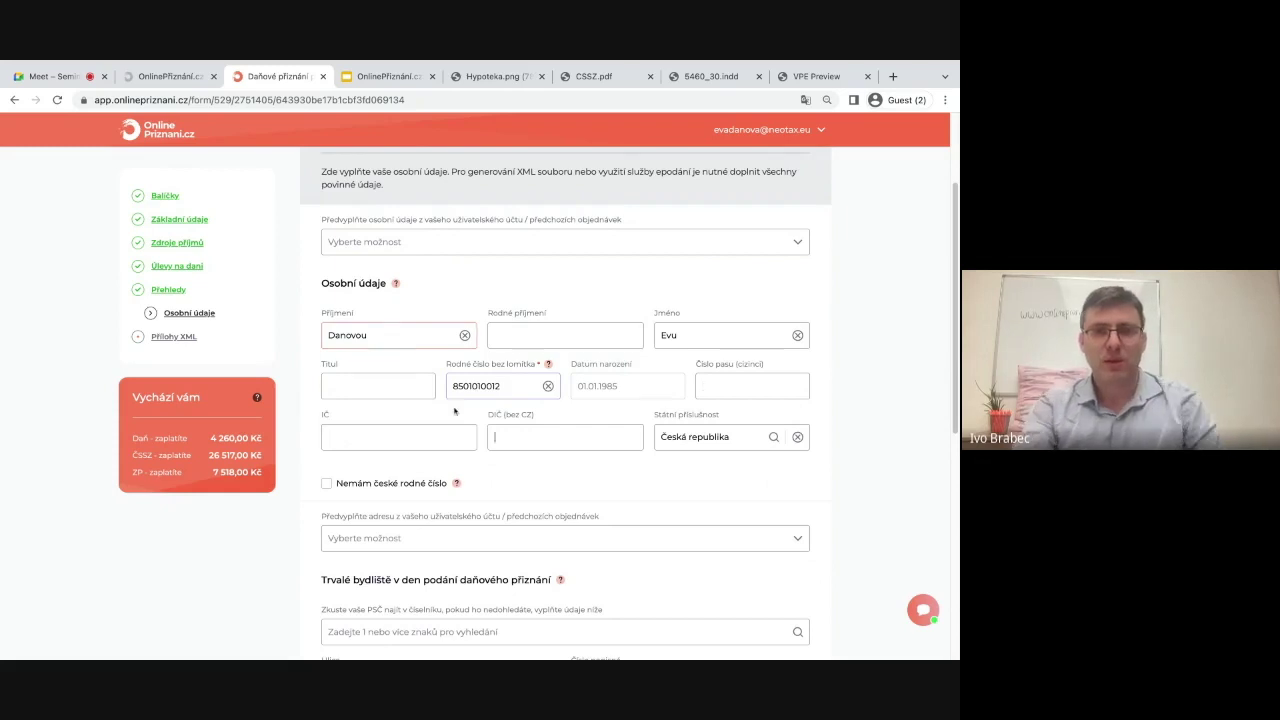
# - Fill the permanent address from the saved account address
pyautogui.scroll(-3, 375, 510)
pyautogui.click(392, 330)
pyautogui.click(412, 360)
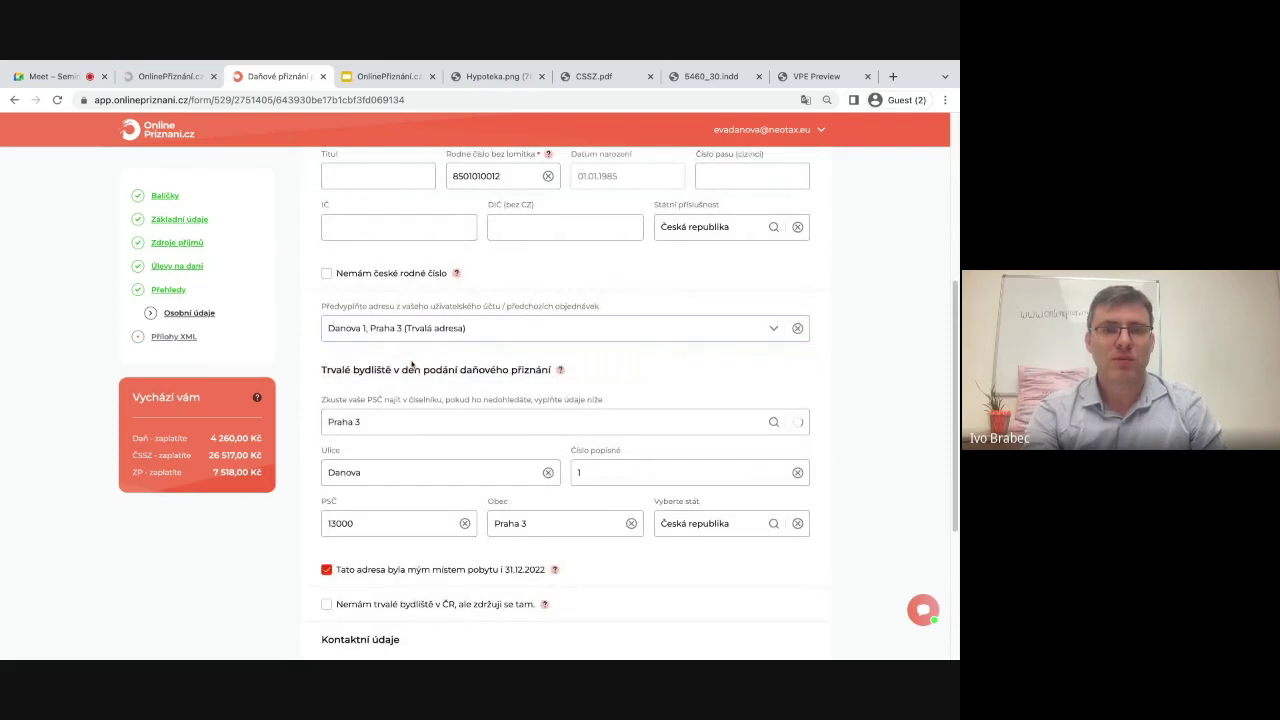
pyautogui.scroll(-1, 464, 397)
pyautogui.scroll(-3, 464, 397)
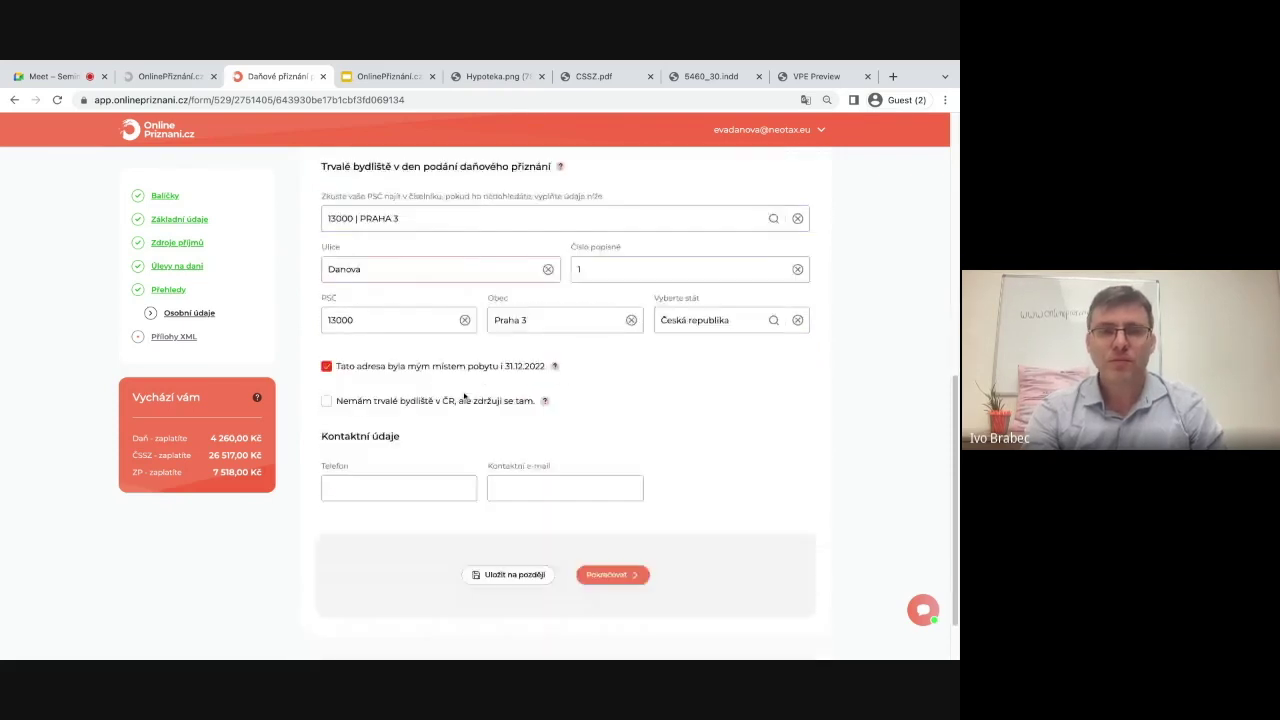
# - Enter the contact phone number and the contact e-mail address
pyautogui.click(415, 422)
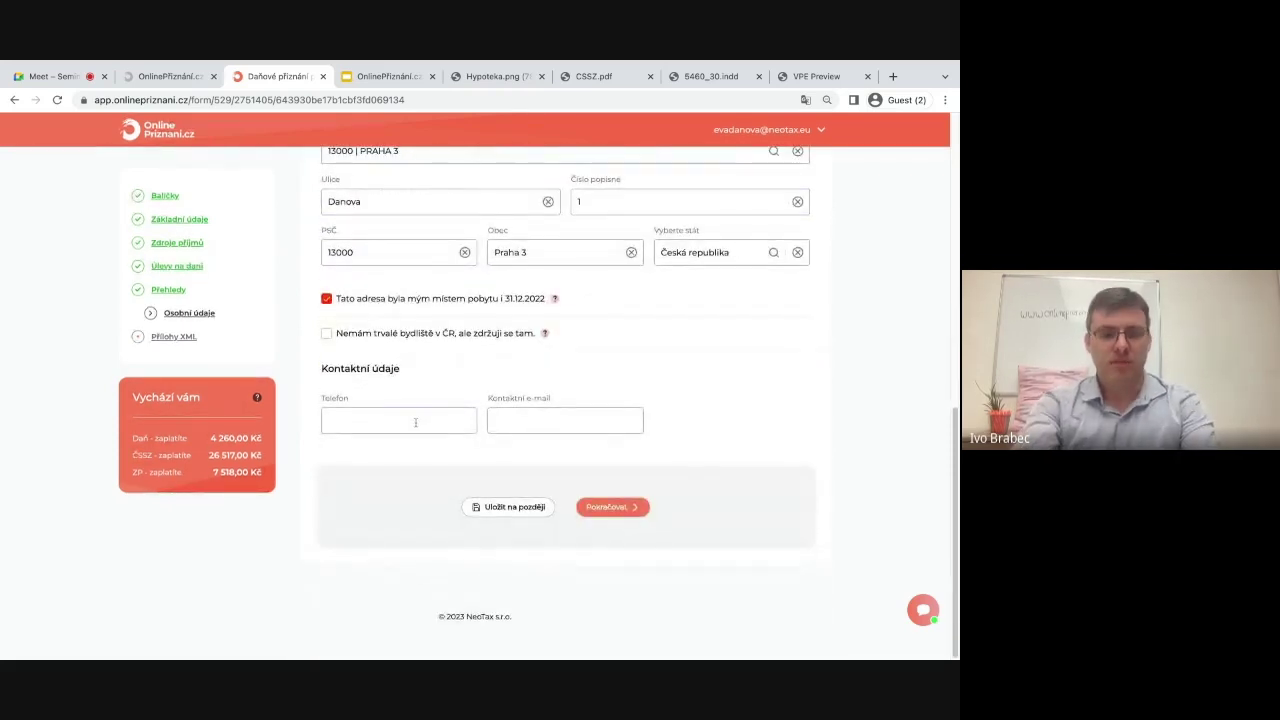
pyautogui.write('77000')
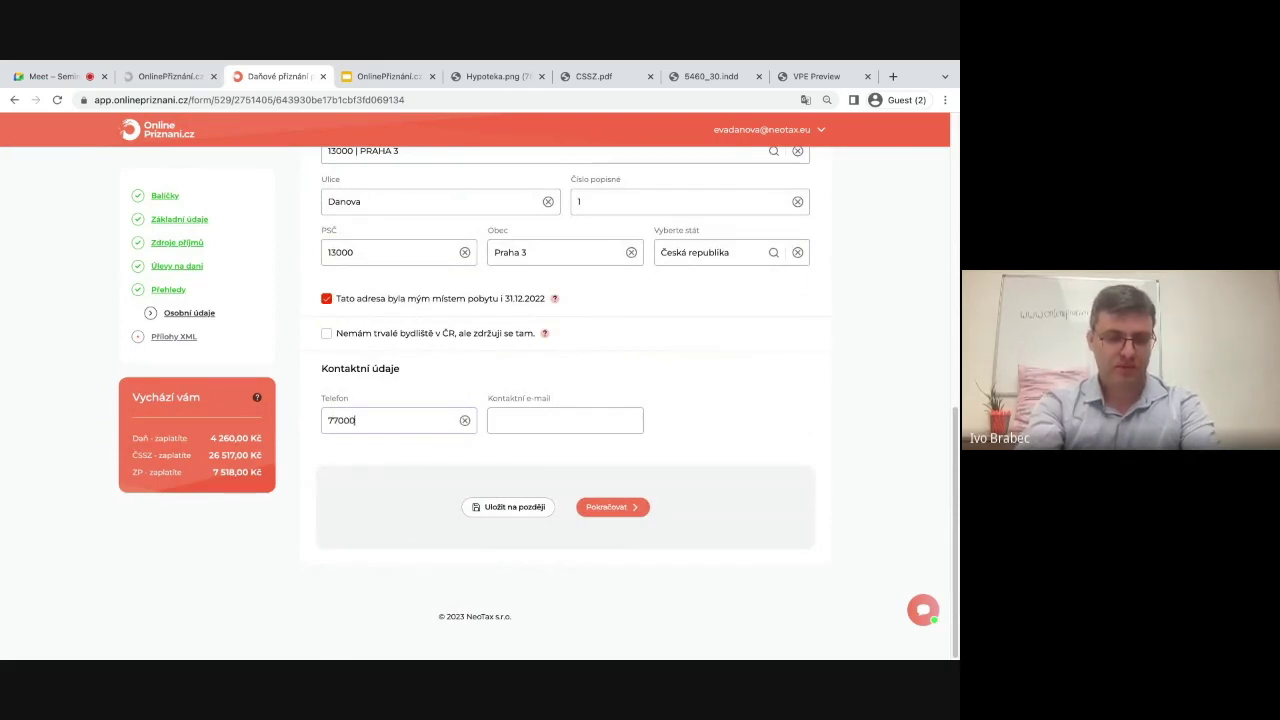
pyautogui.write('0000')
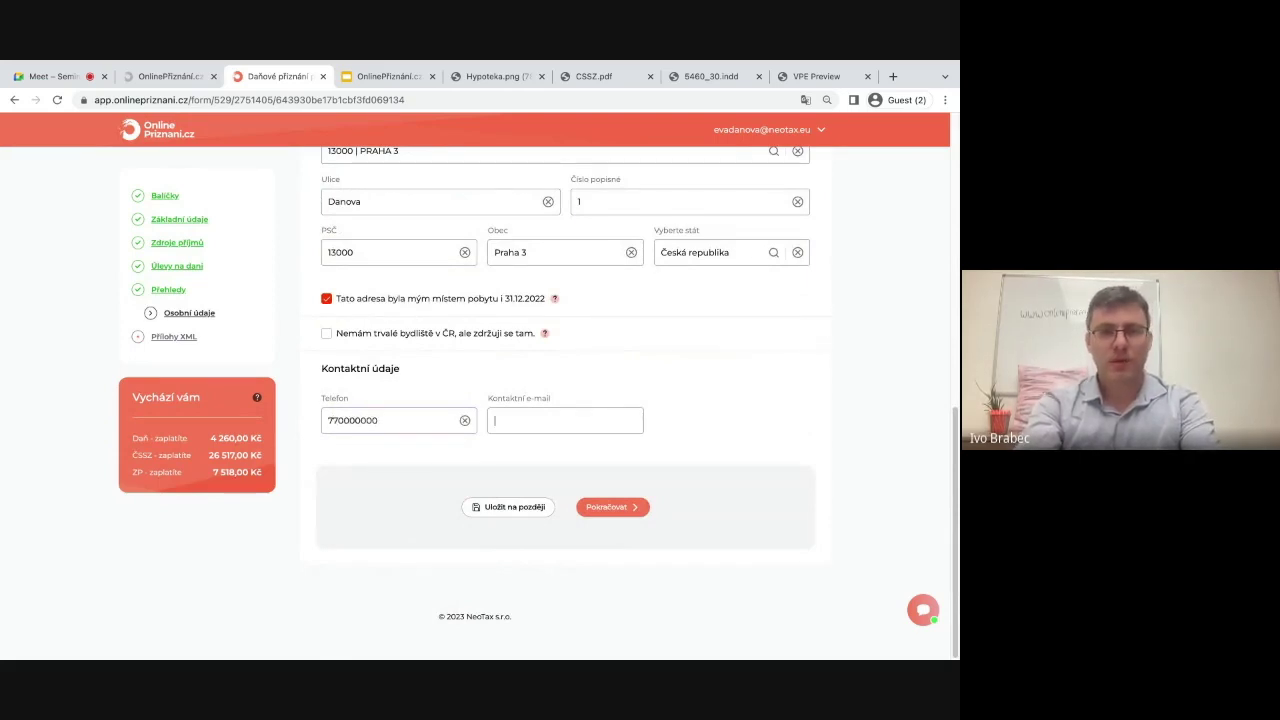
pyautogui.click(565, 420)
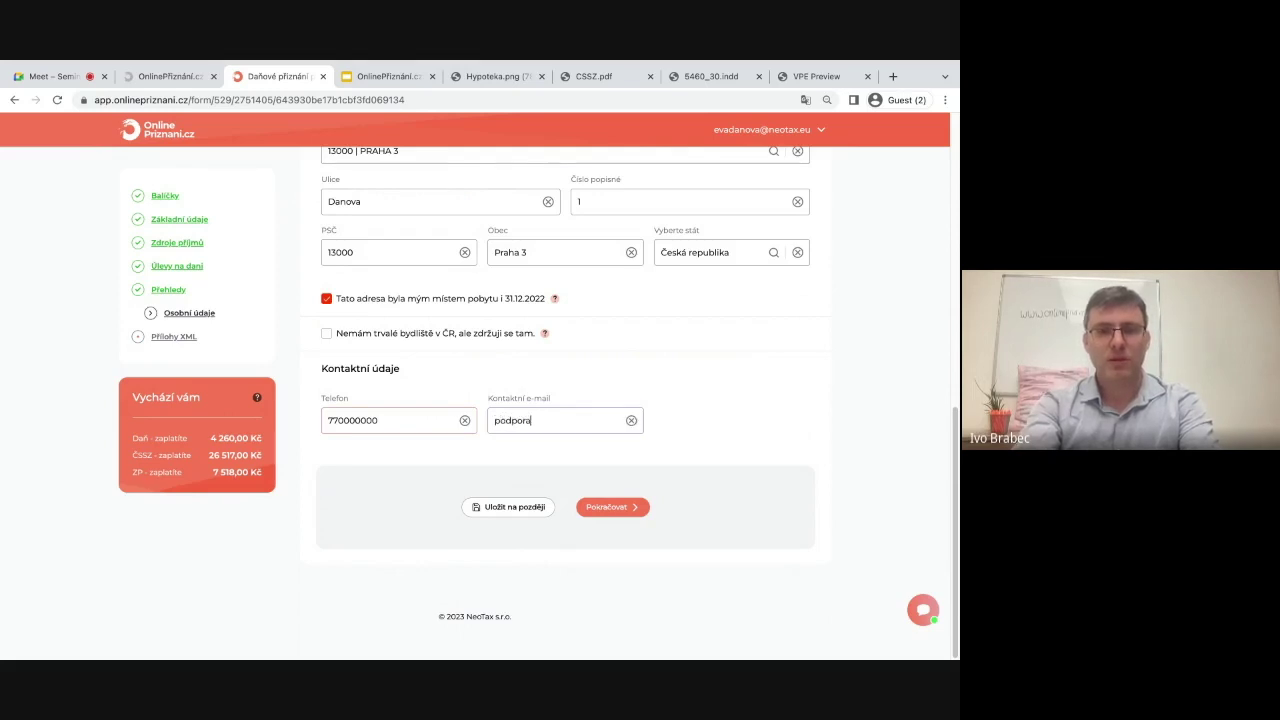
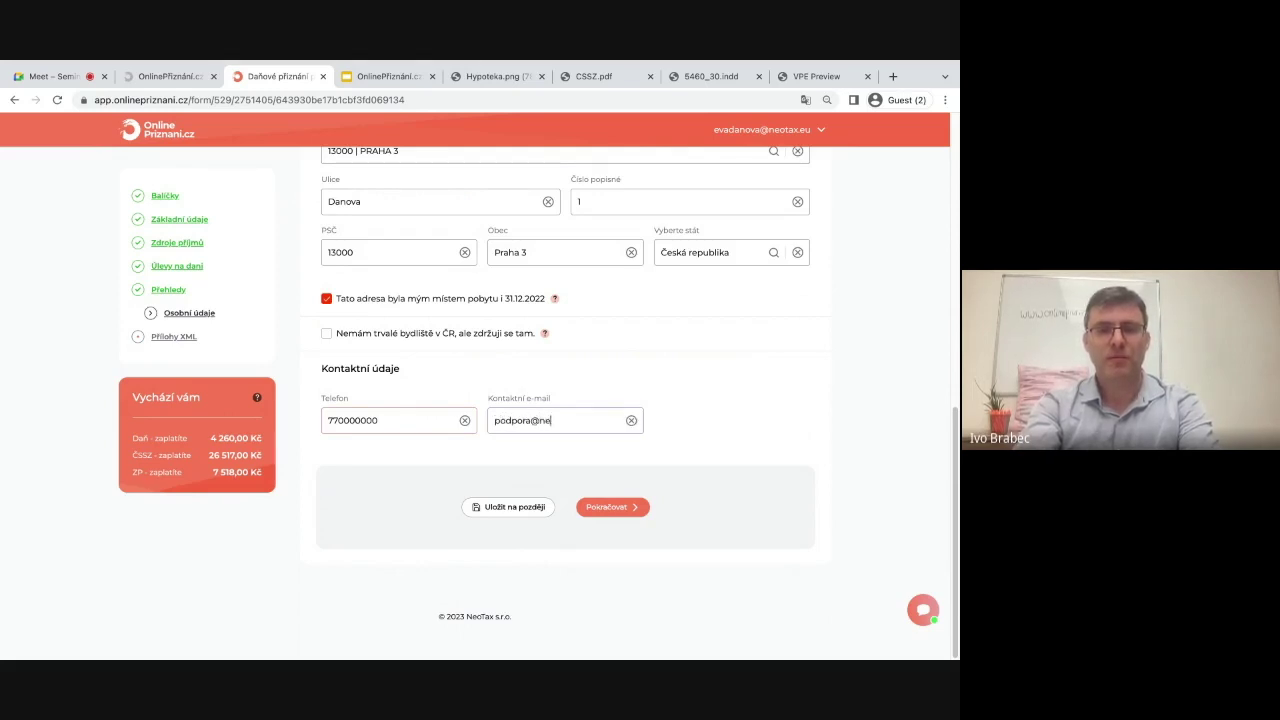
pyautogui.press('Tab')
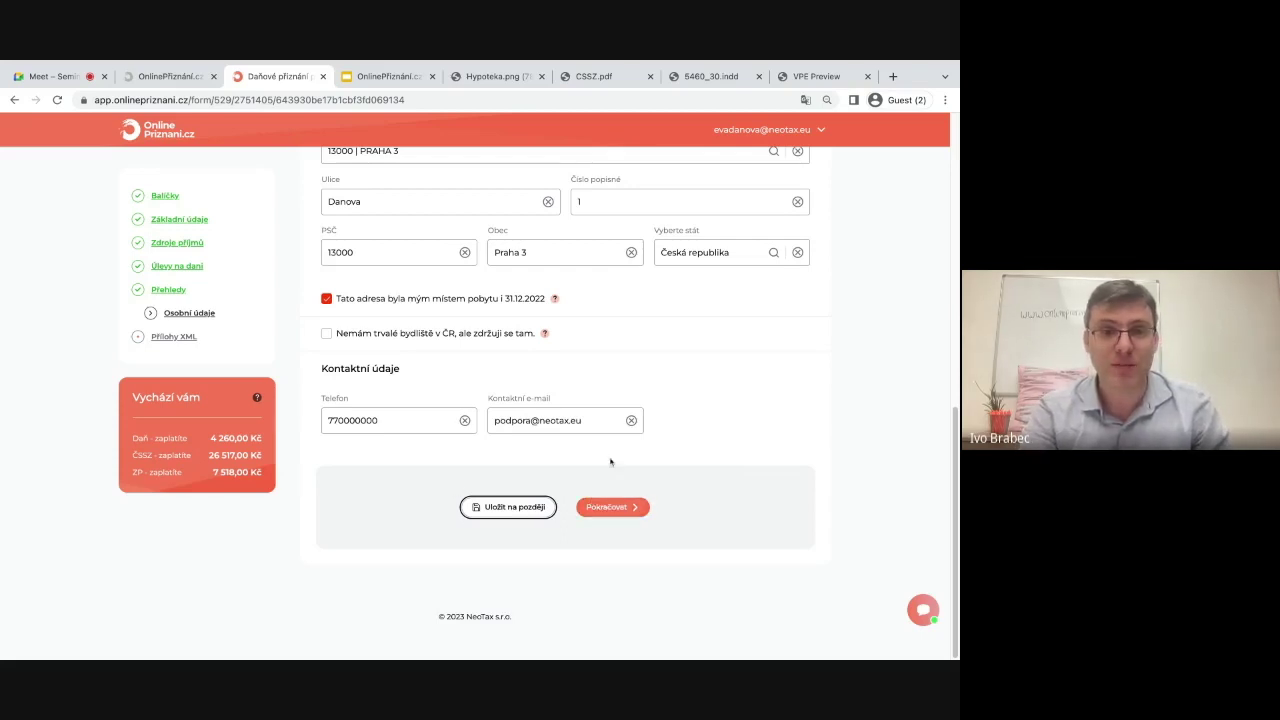
# - Continue to the Přílohy attachments step and switch to the krev.pdf blood-donation confirmation
pyautogui.click(612, 507)
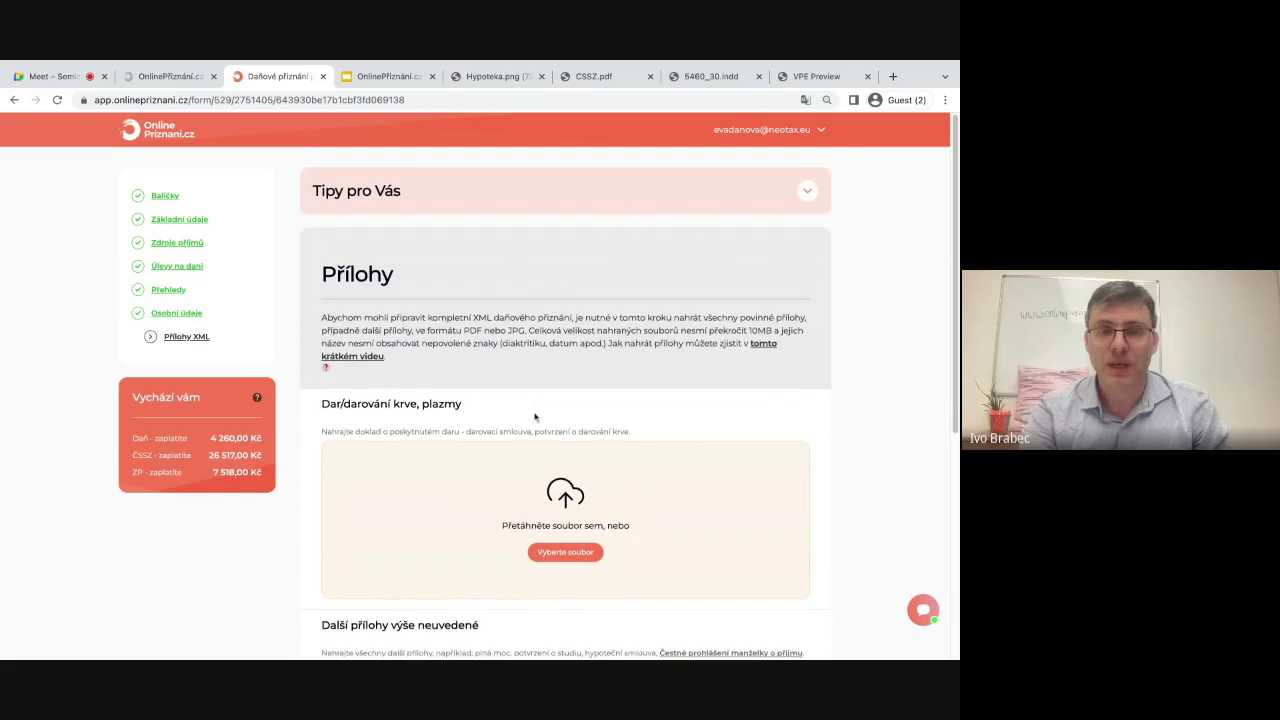
pyautogui.scroll(-2, 535, 418)
pyautogui.scroll(-1, 535, 418)
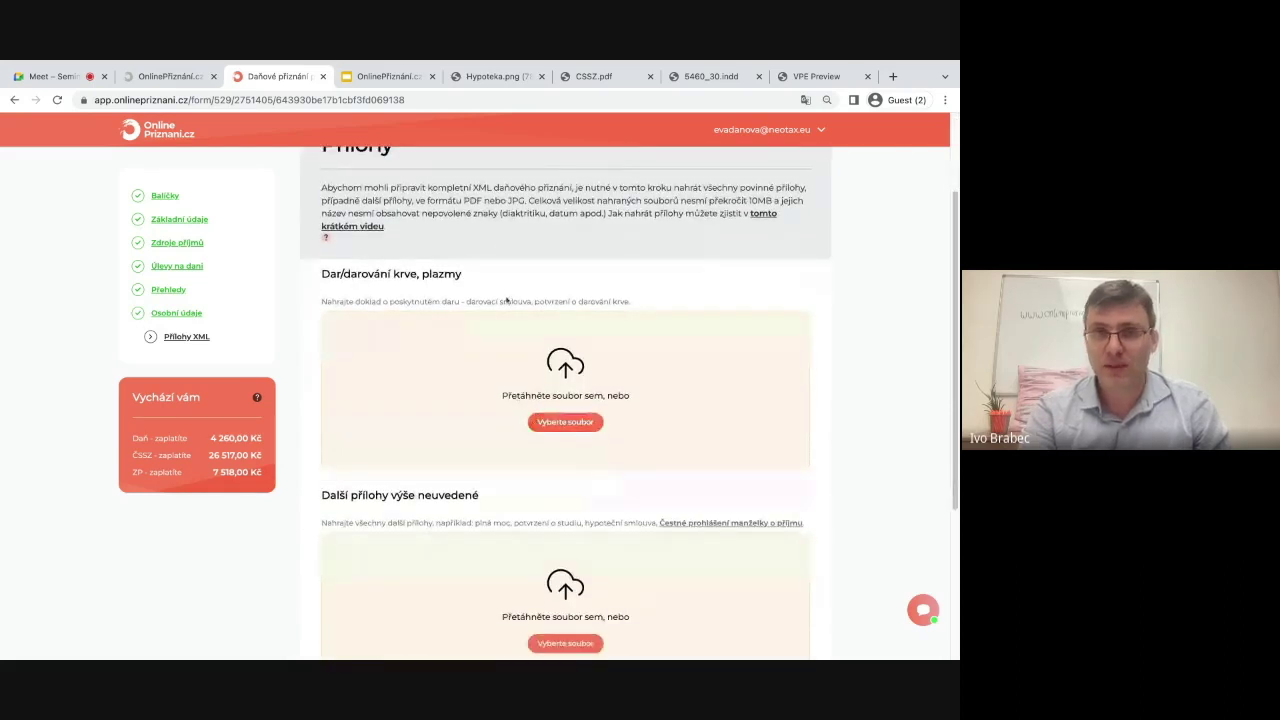
pyautogui.scroll(1, 506, 300)
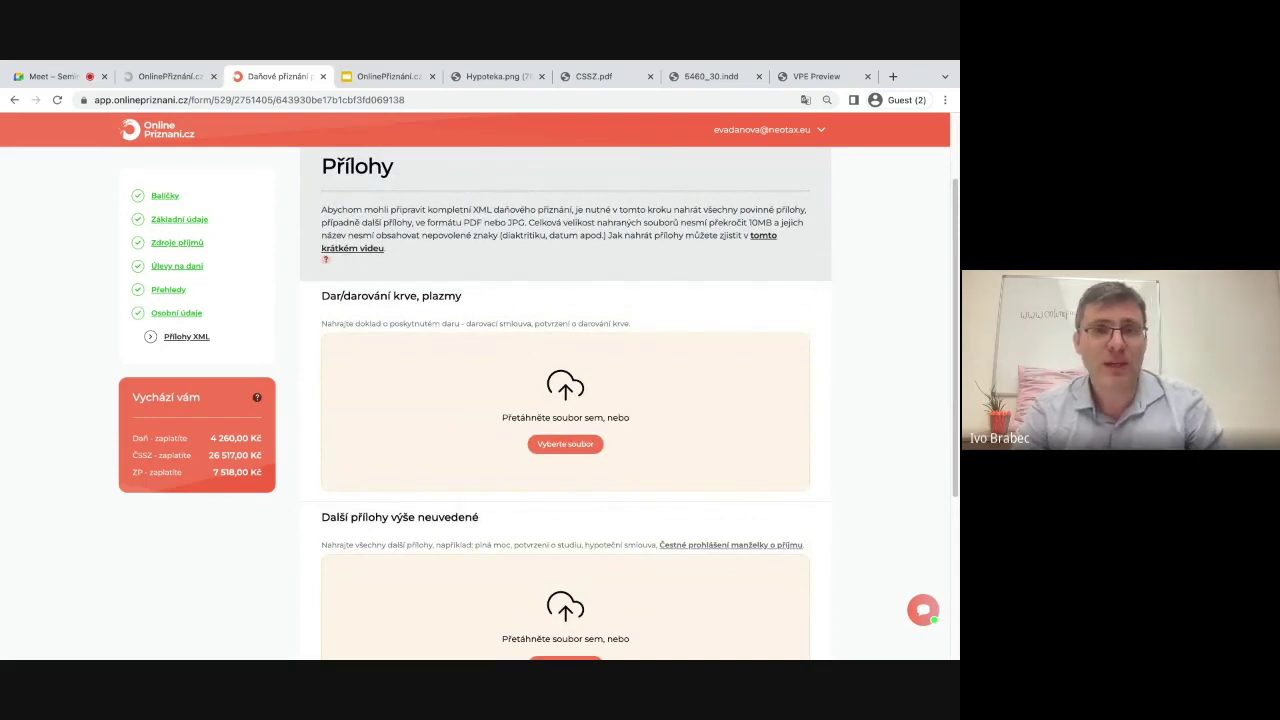
pyautogui.scroll(-1, 503, 396)
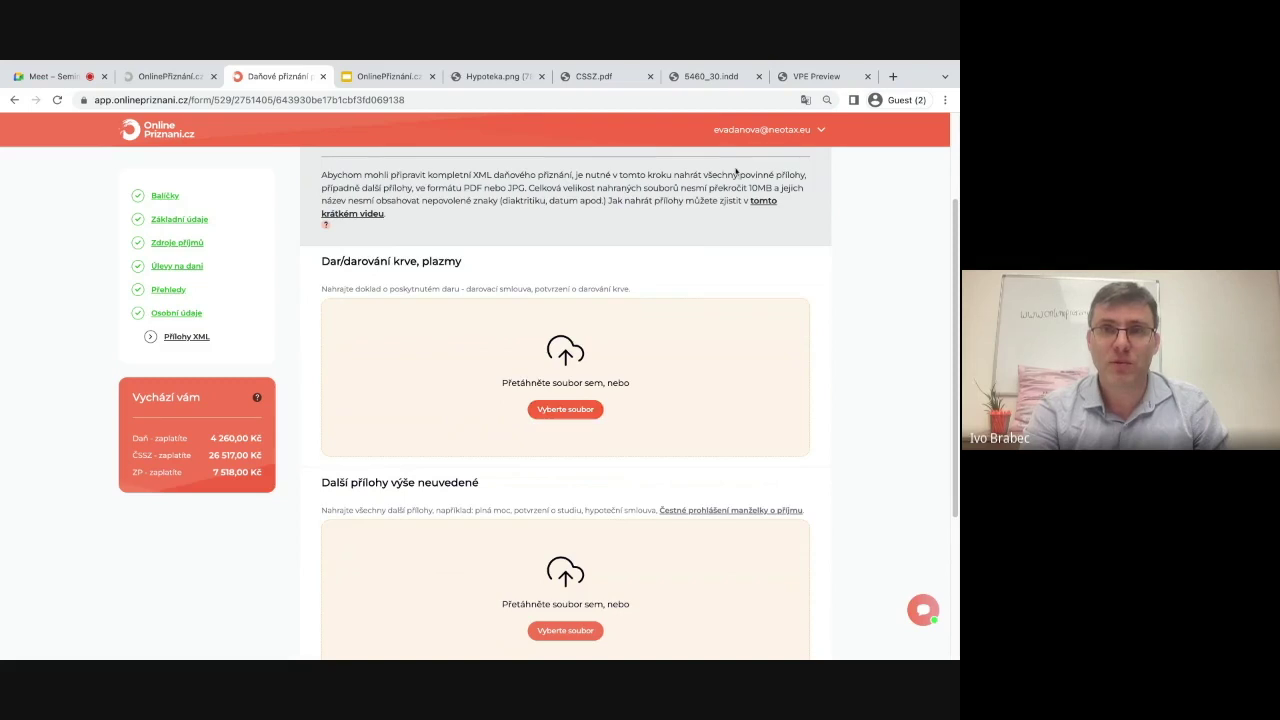
pyautogui.click(808, 80)
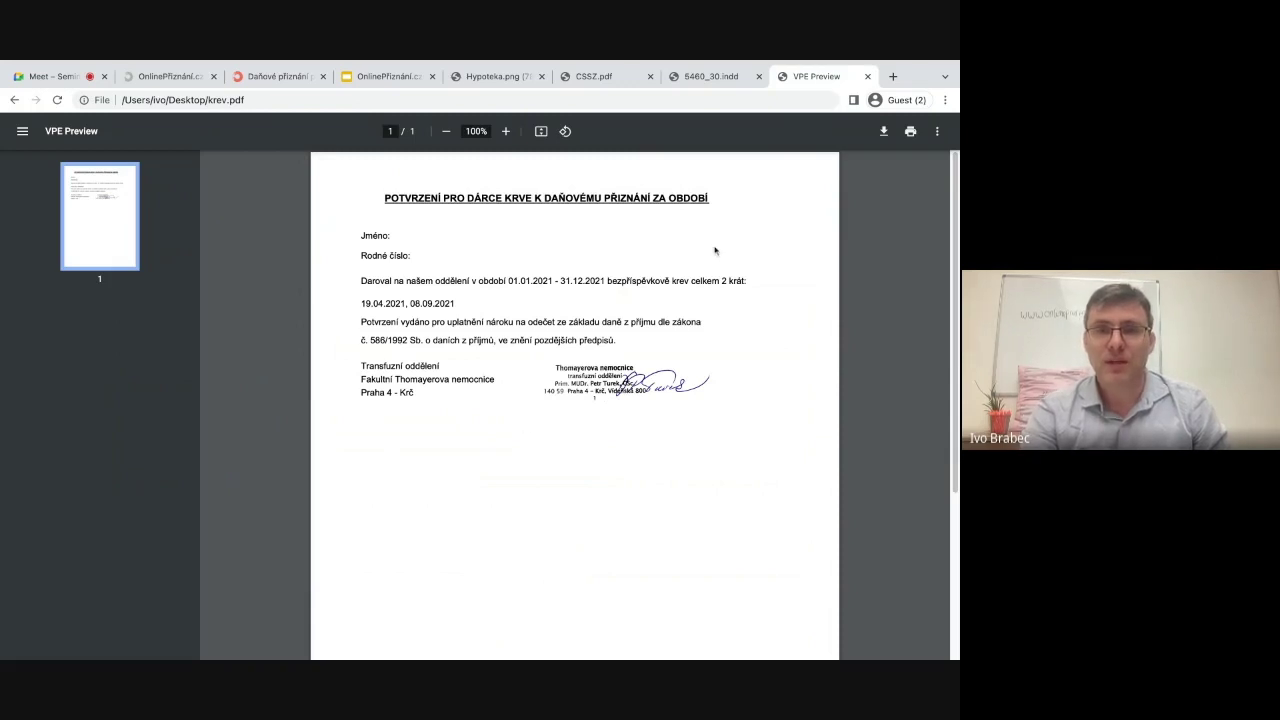
# - Highlight 'celkem 2' in krev.pdf, close it, and return to the Daňové přiznání tab
pyautogui.moveTo(730, 281); pyautogui.dragTo(691, 281)
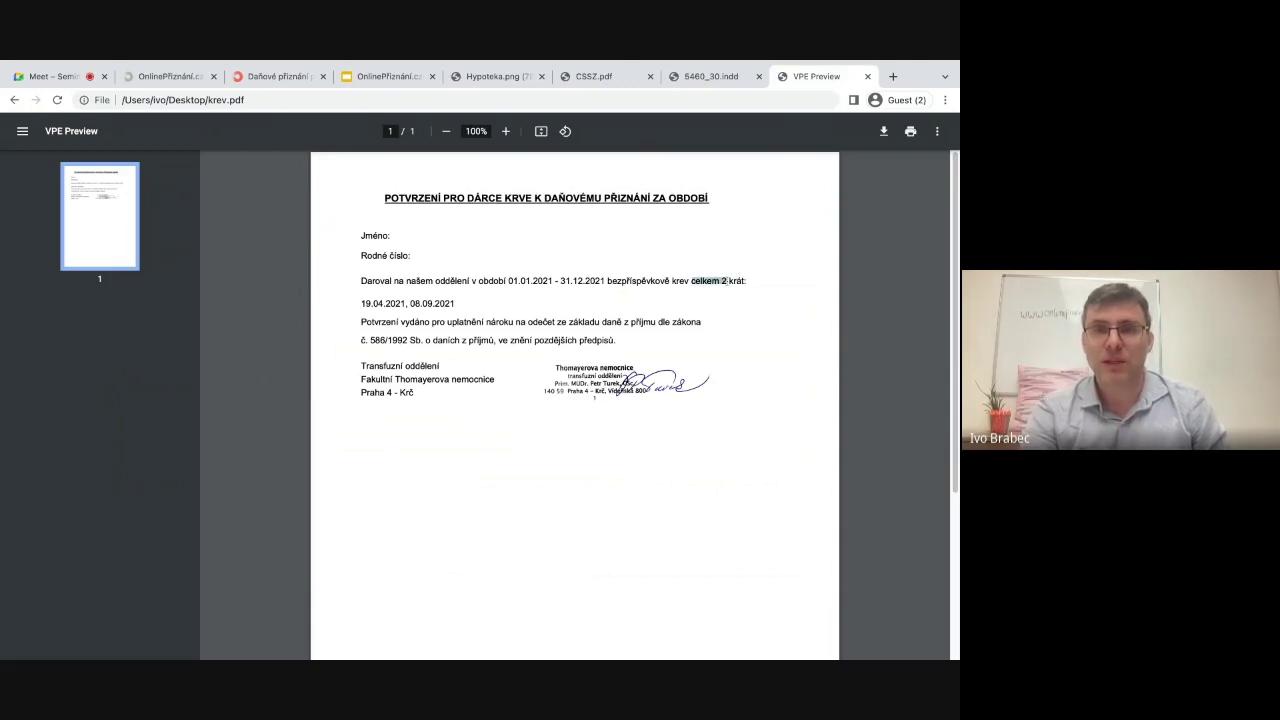
pyautogui.click(867, 76)
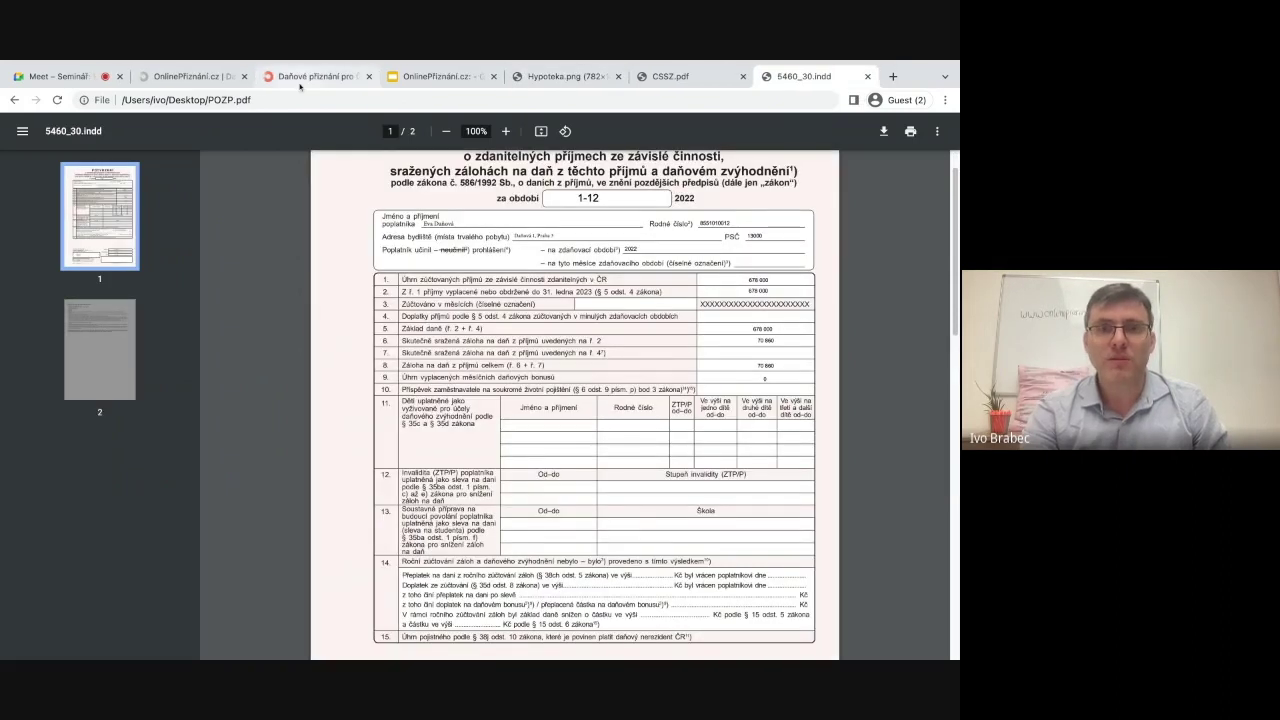
pyautogui.click(301, 78)
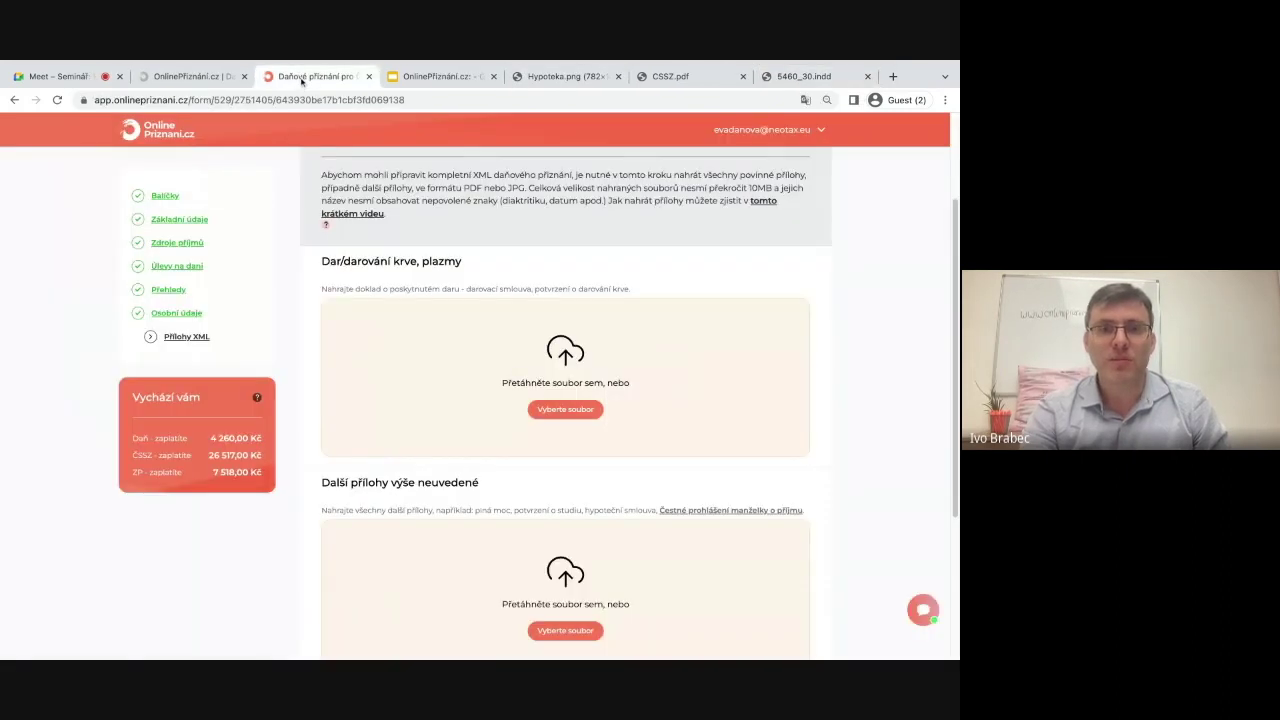
# - Upload krev.pdf as the blood-donation attachment and check it in the Náhled preview
pyautogui.click(565, 418)
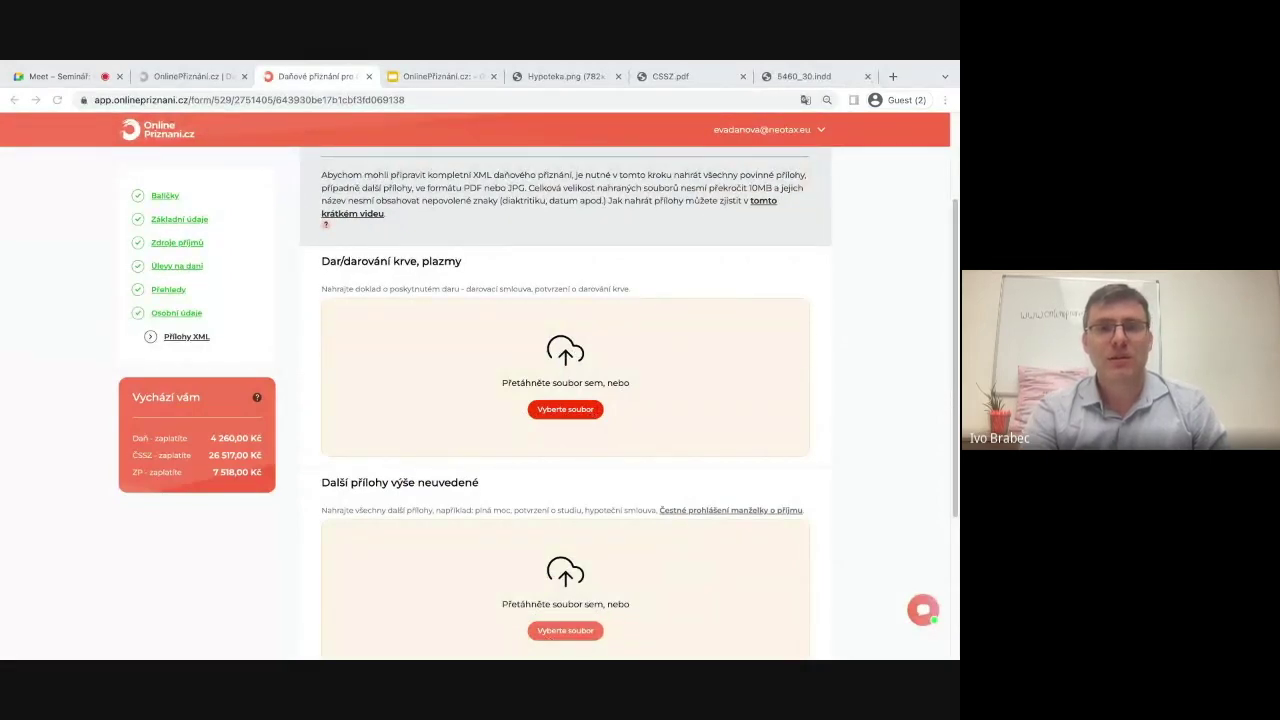
pyautogui.press('Return')
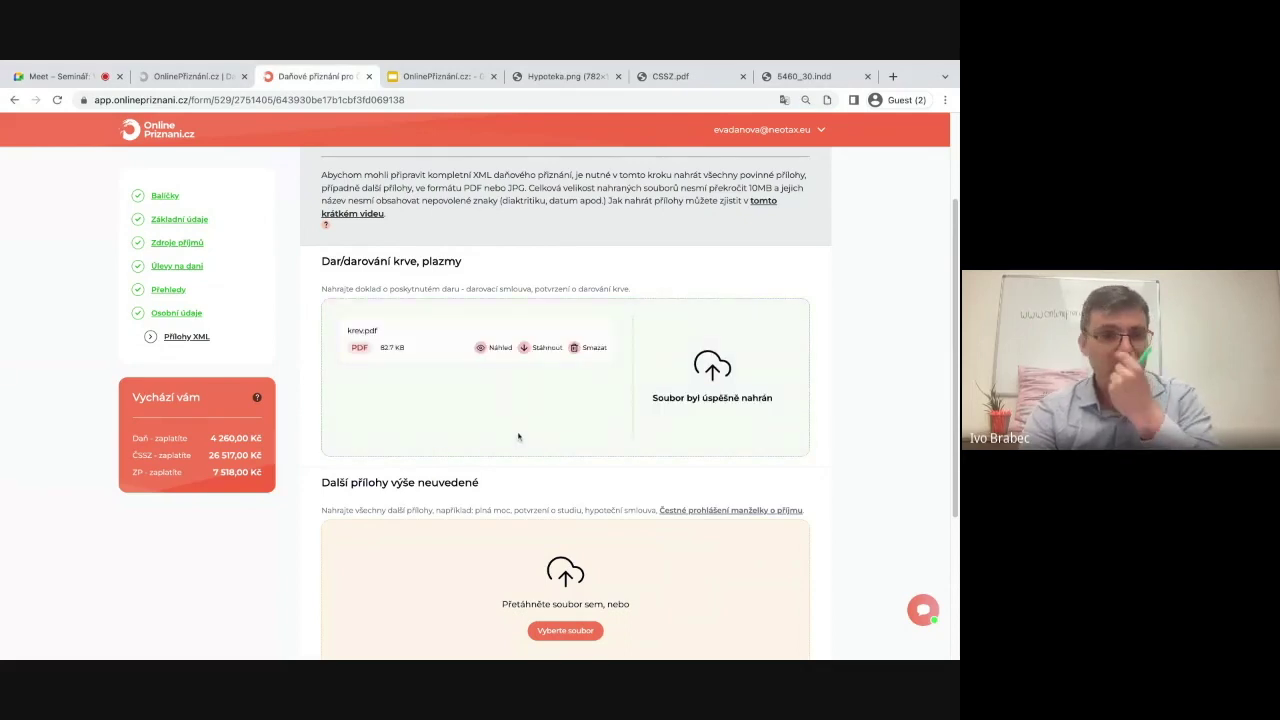
pyautogui.click(491, 349)
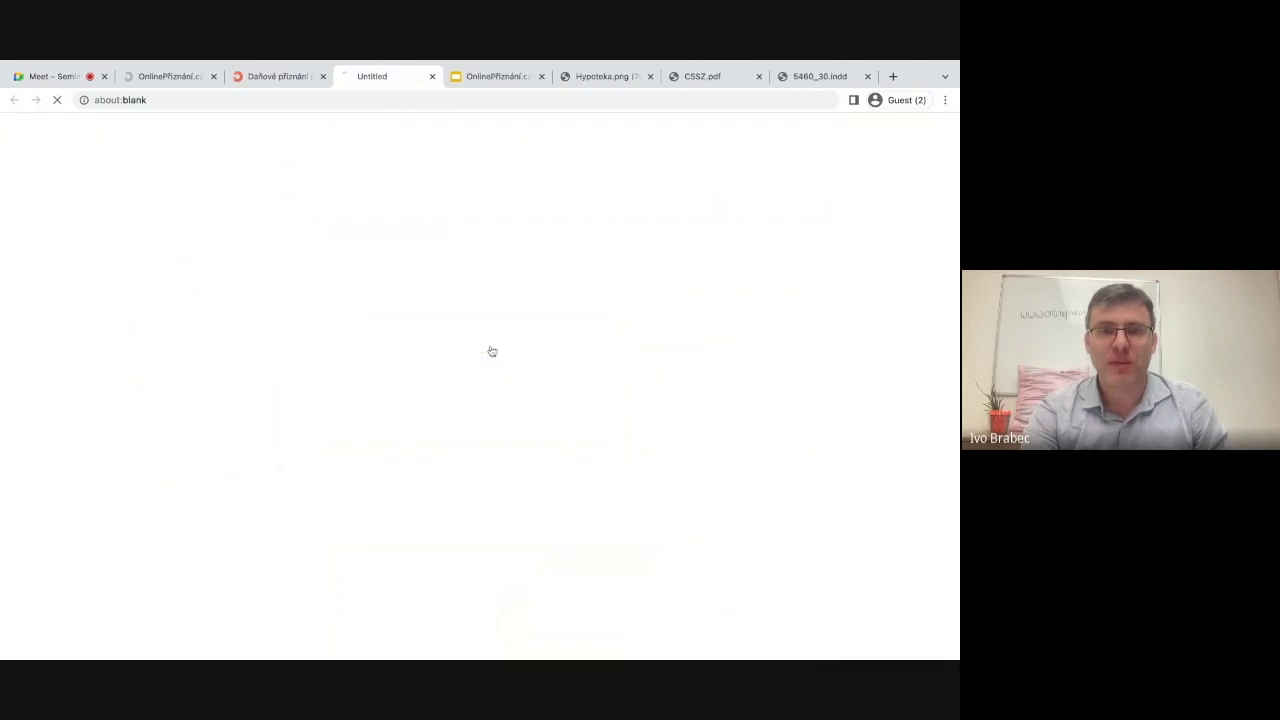
pyautogui.click(432, 76)
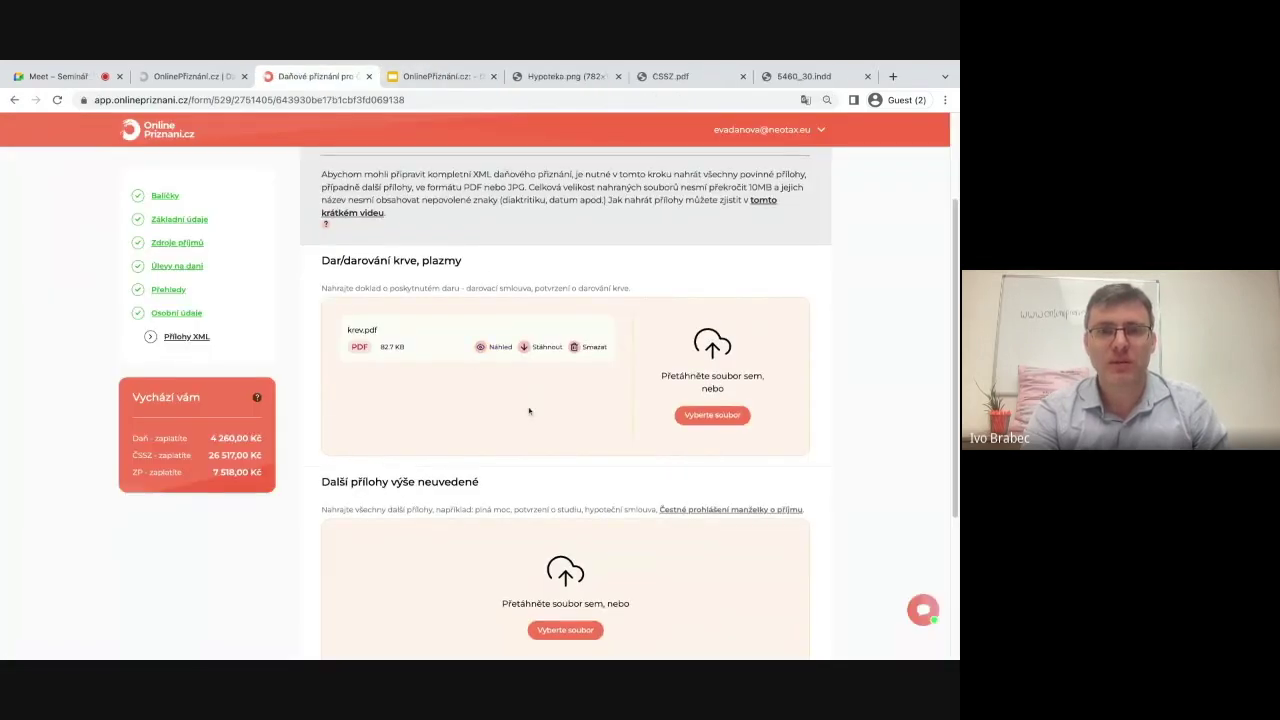
# - Finish the return to reach the payment-method page showing 249,00 Kč
pyautogui.scroll(-1, 531, 413)
pyautogui.scroll(-3, 602, 455)
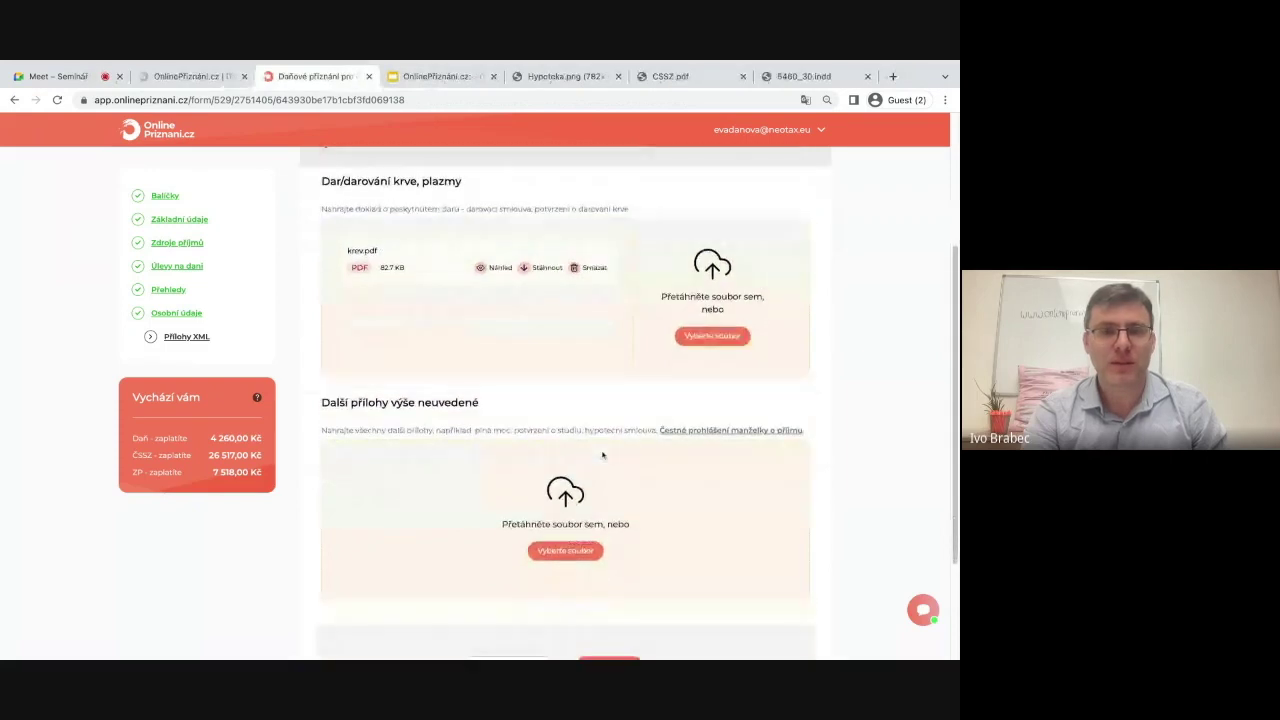
pyautogui.scroll(-1, 548, 458)
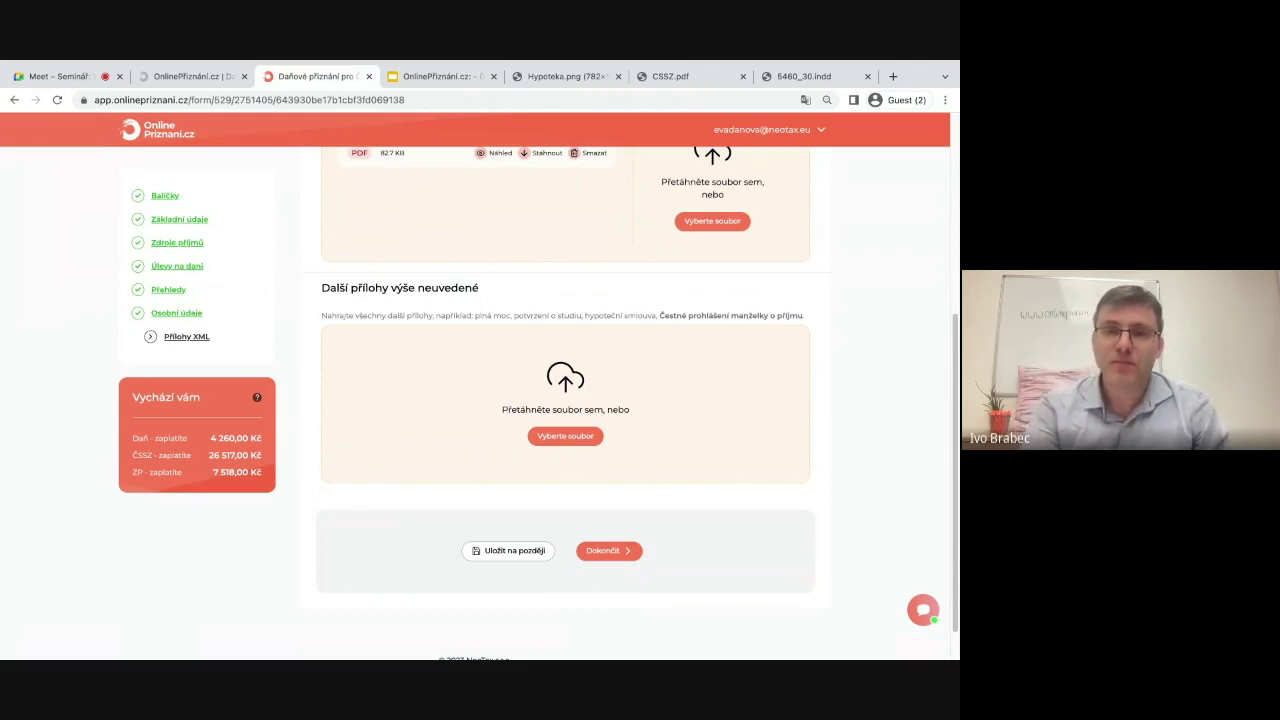
pyautogui.click(606, 555)
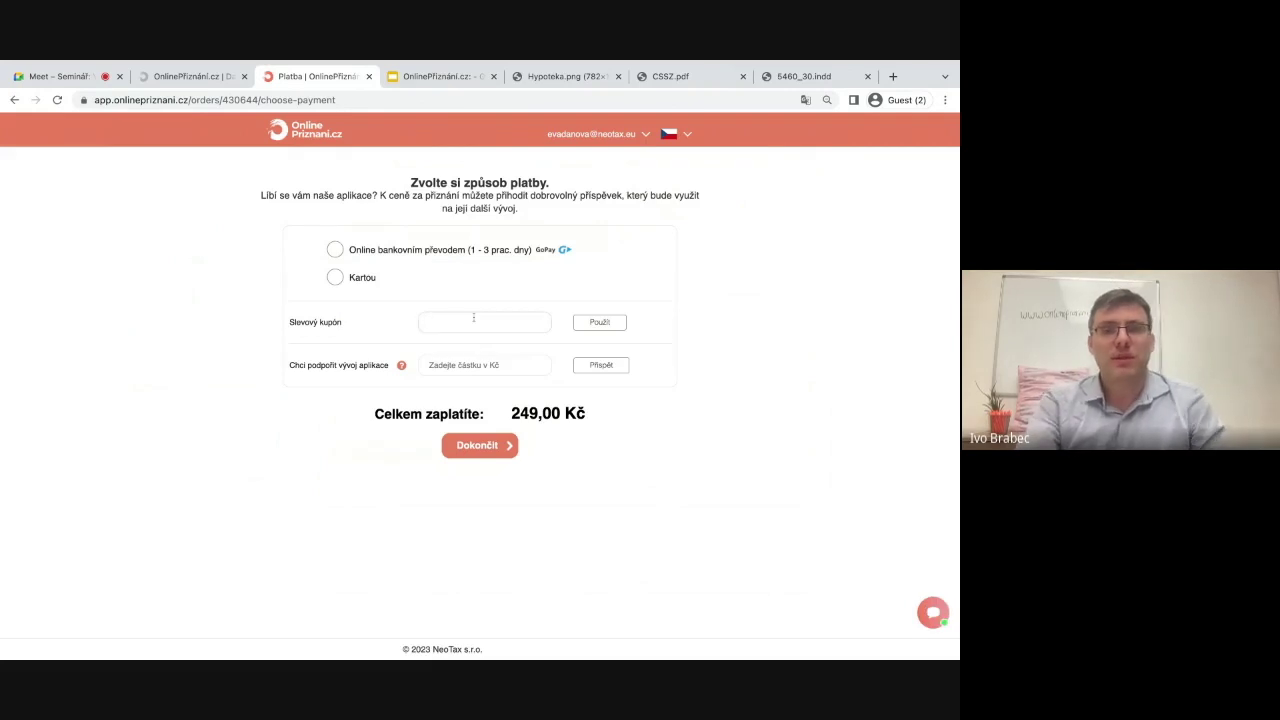
# - Enter the coupon code SEMINAR-ONLINEPRIZNANI in the Slevový kupón field
pyautogui.write('SEMINAR')
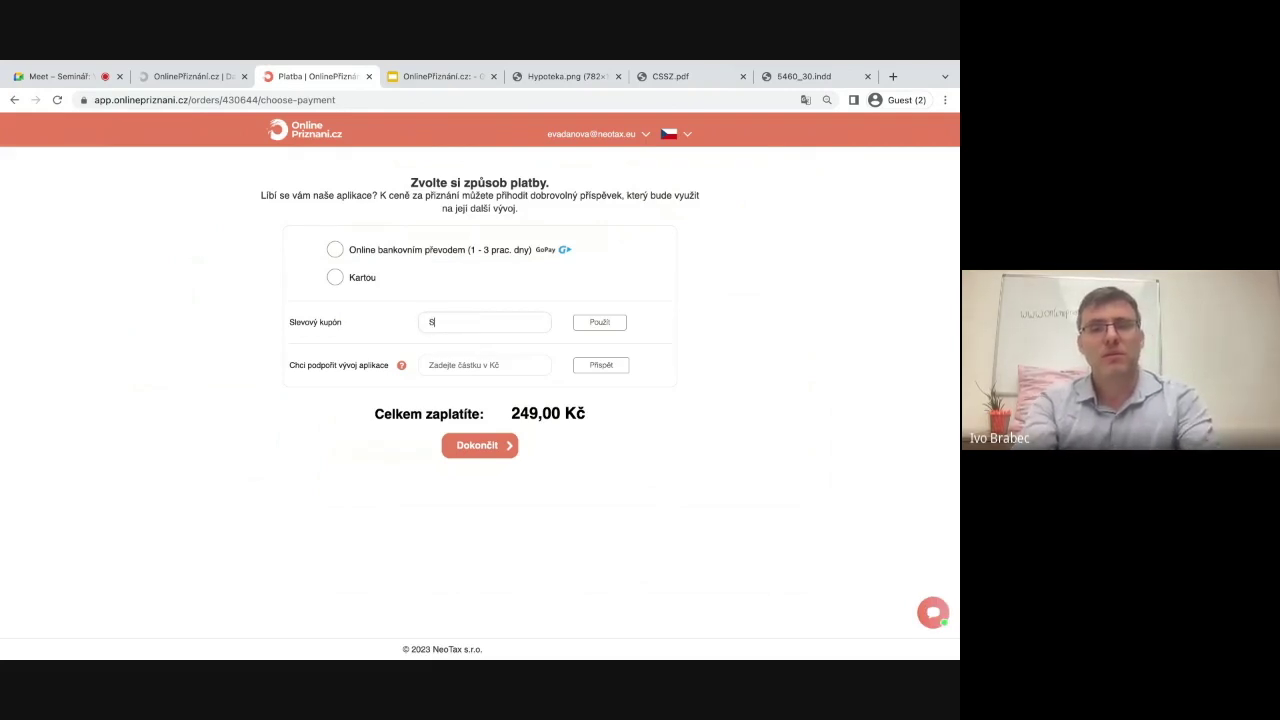
pyautogui.press('BackSpace')
pyautogui.press('BackSpace')
pyautogui.press('BackSpace')
pyautogui.press('BackSpace')
pyautogui.write('INAR-ONLINEPRIZNANI')
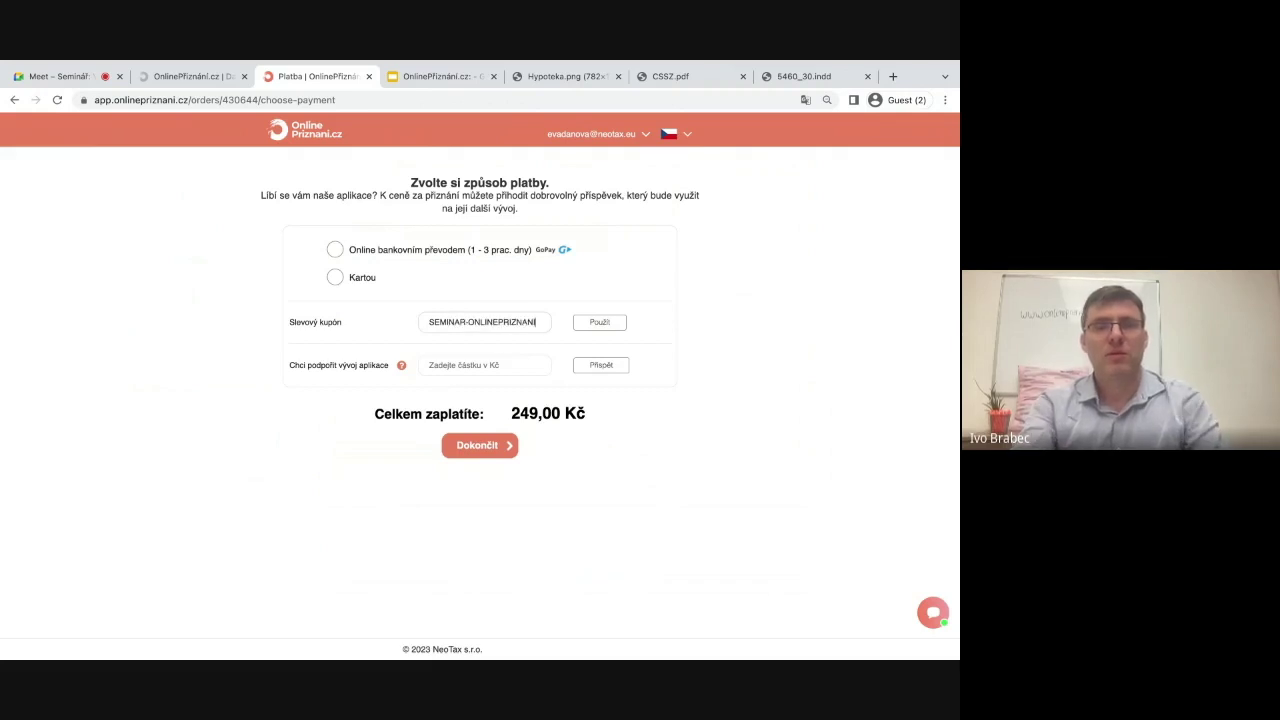